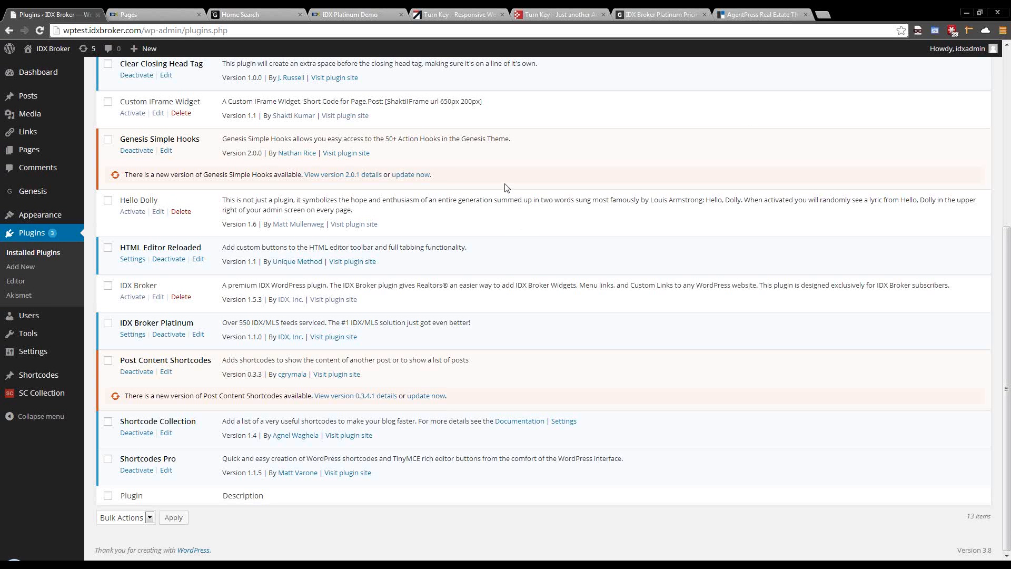
Step: Look through the installed plugins list down to the IDX Broker Platinum entry
scroll(506, 188, "up", 5)
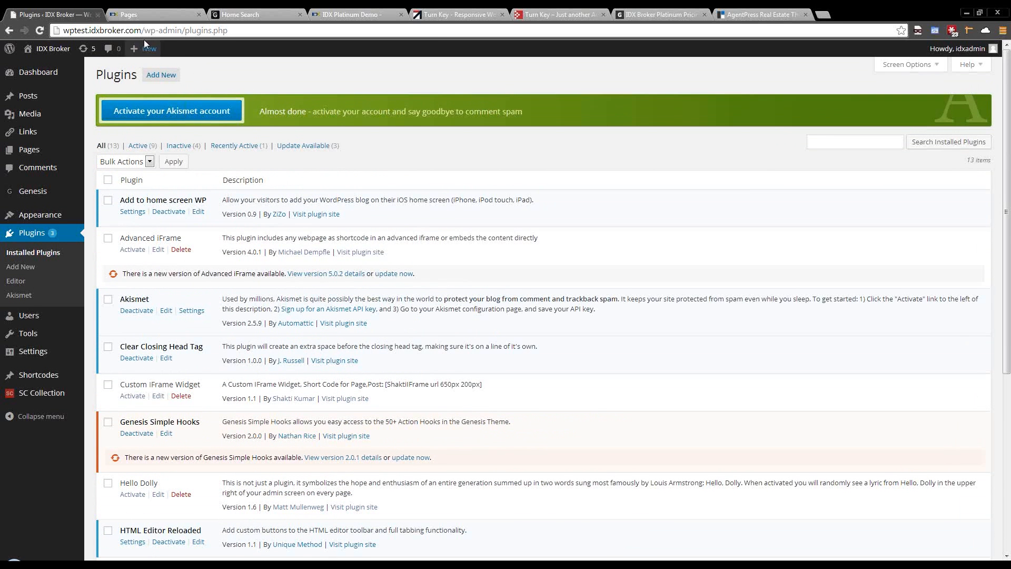
scroll(217, 247, "down", 1)
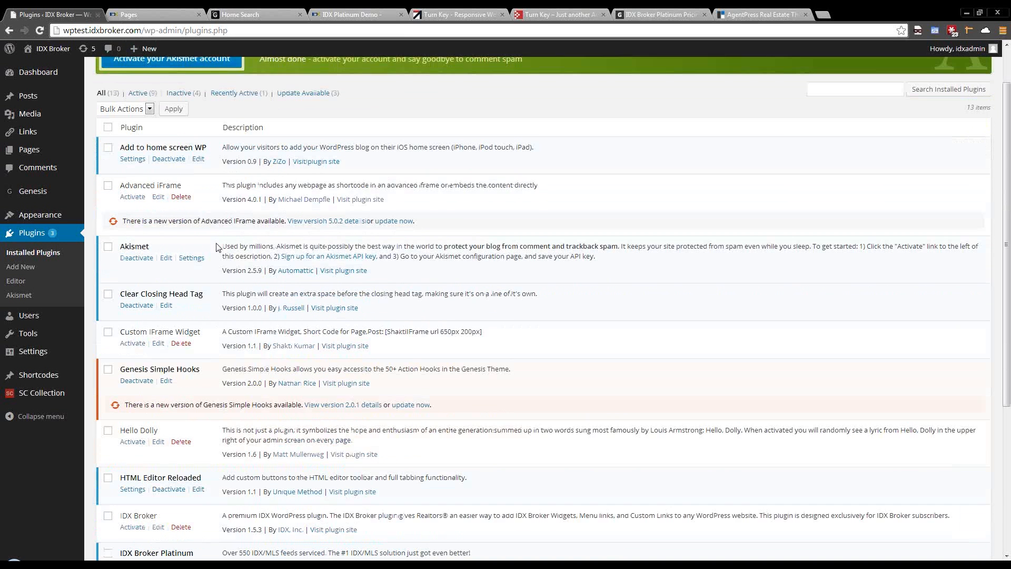
scroll(216, 247, "down", 1)
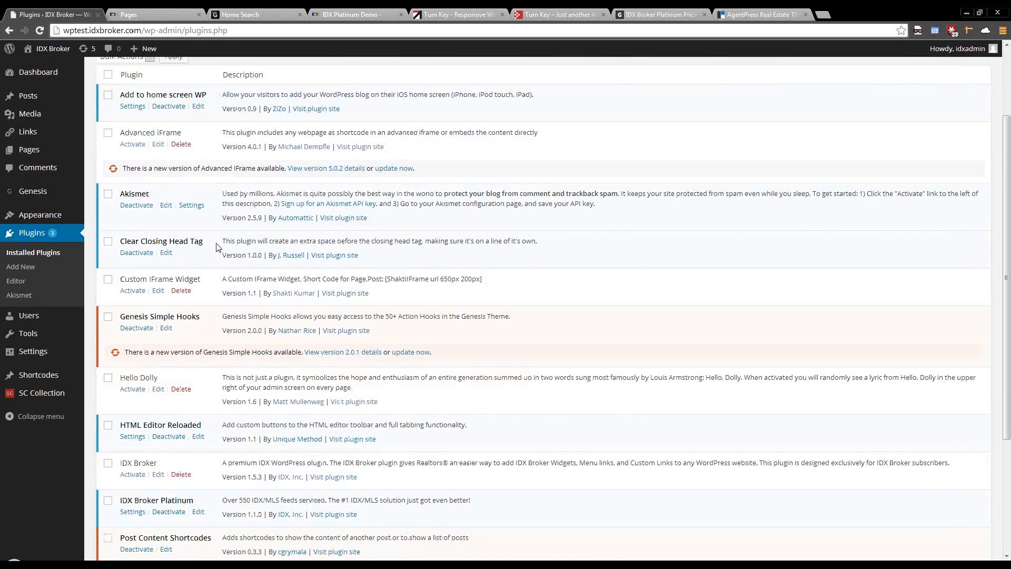
scroll(217, 246, "down", 3)
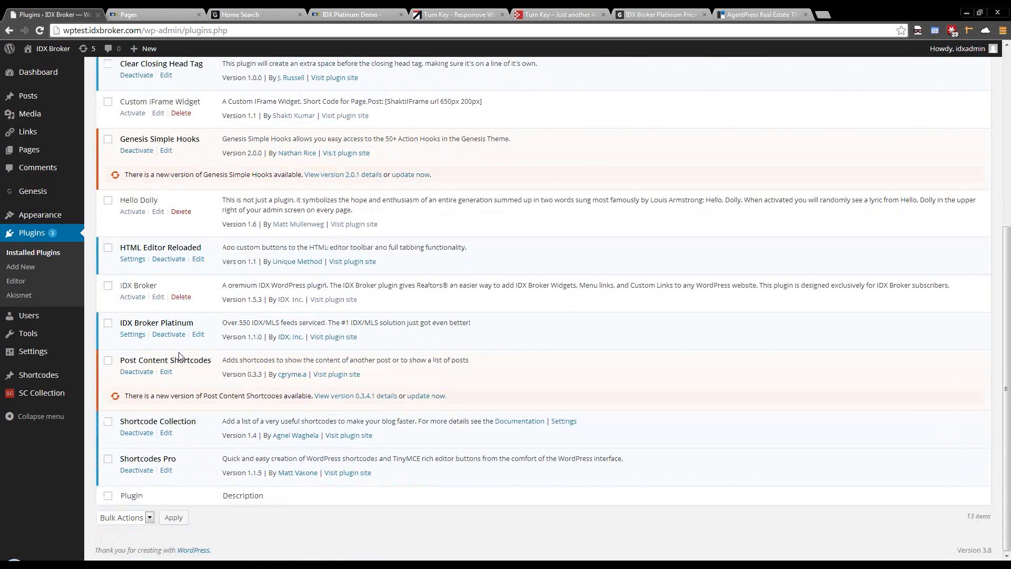
Step: Open the page for adding new plugins and check its plugin search field
left_click(44, 235)
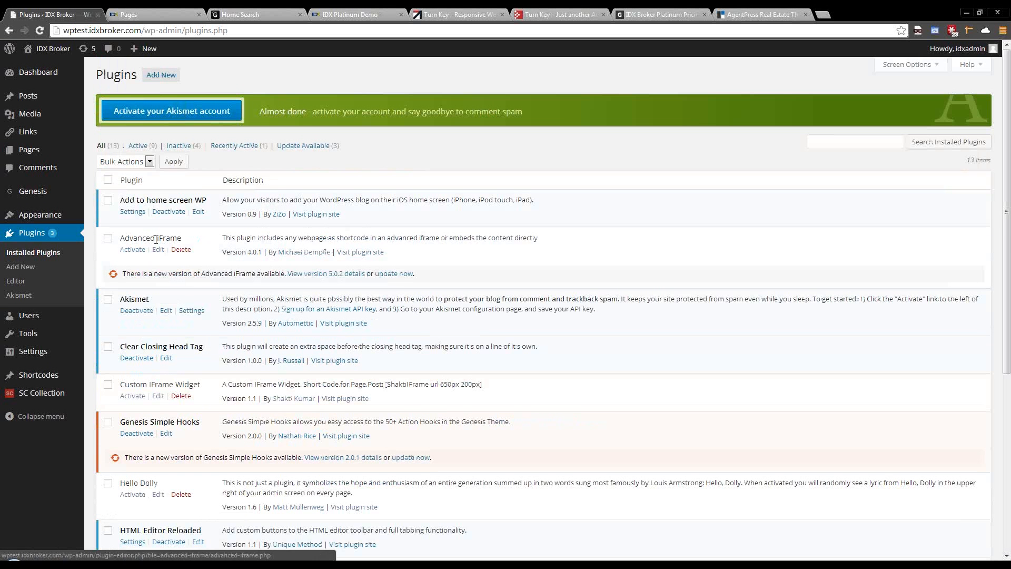
left_click(159, 76)
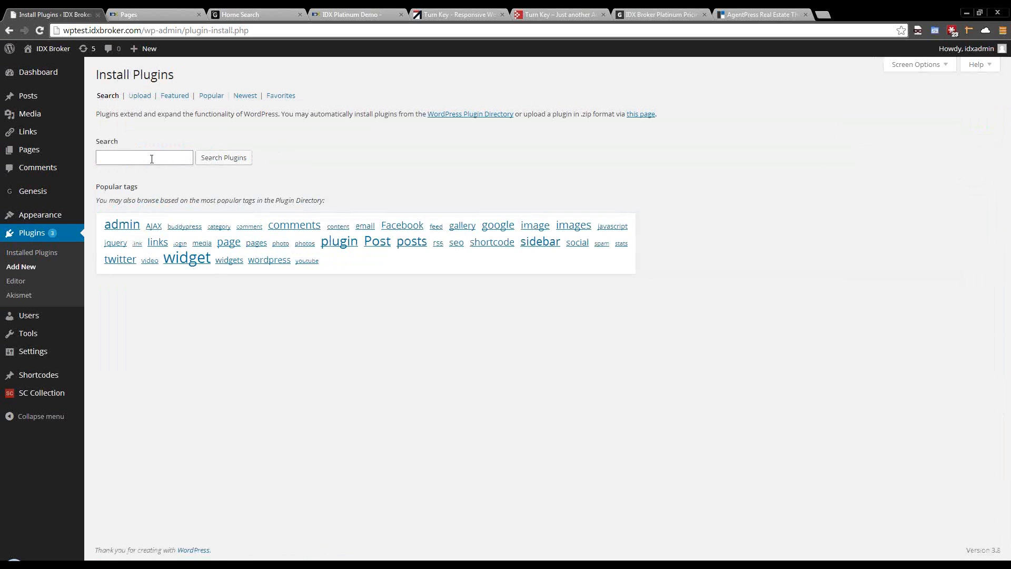
left_click(149, 156)
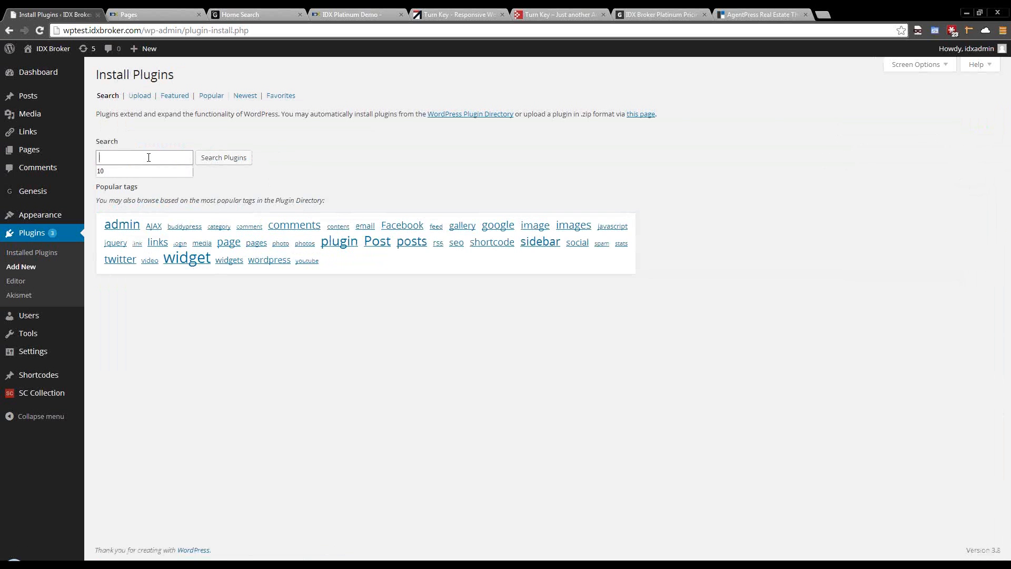
left_click(240, 140)
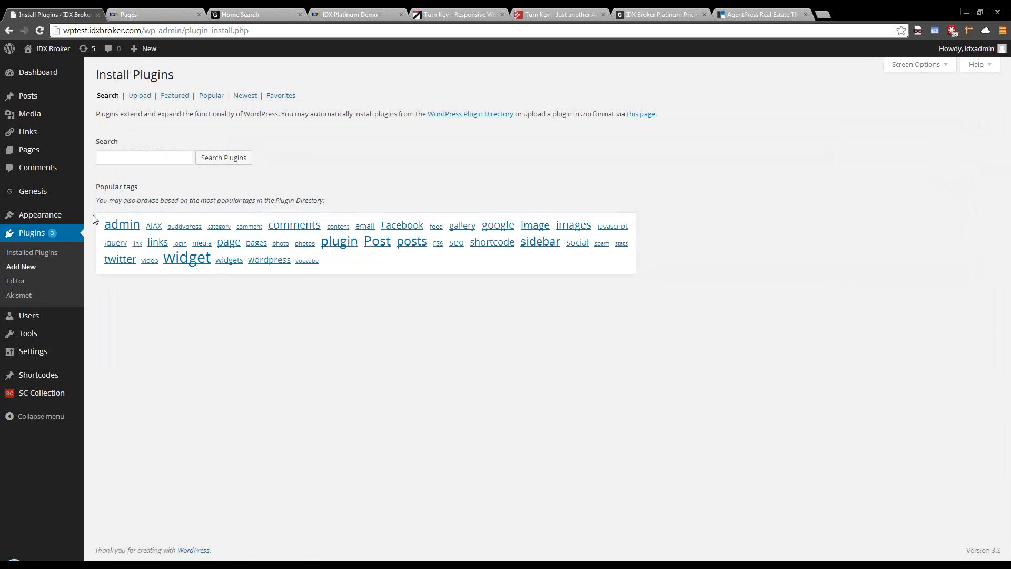
Step: Return to the installed plugins and open the settings of the IDX Broker Platinum plugin
left_click(50, 233)
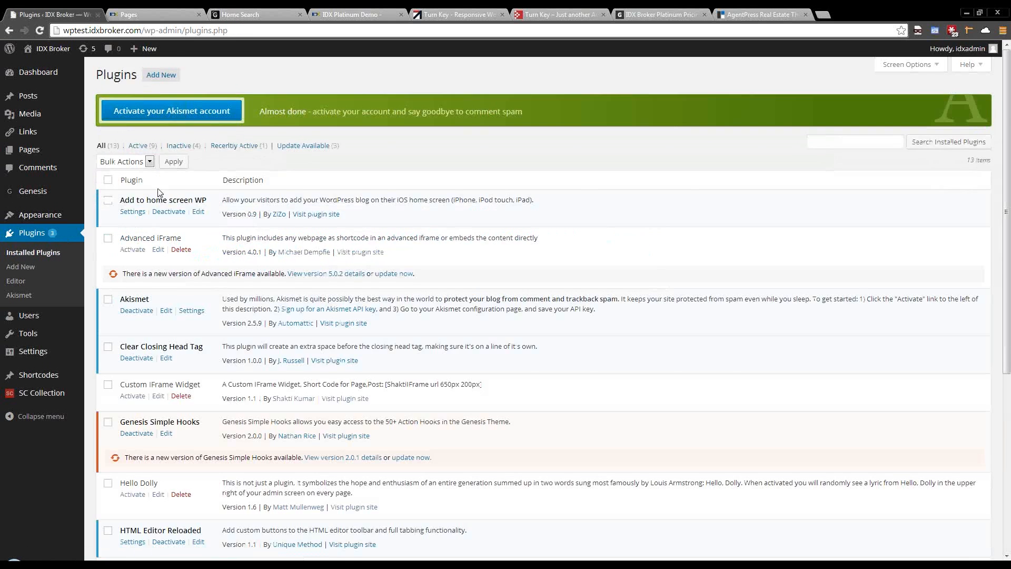
scroll(188, 356, "down", 5)
scroll(188, 357, "down", 1)
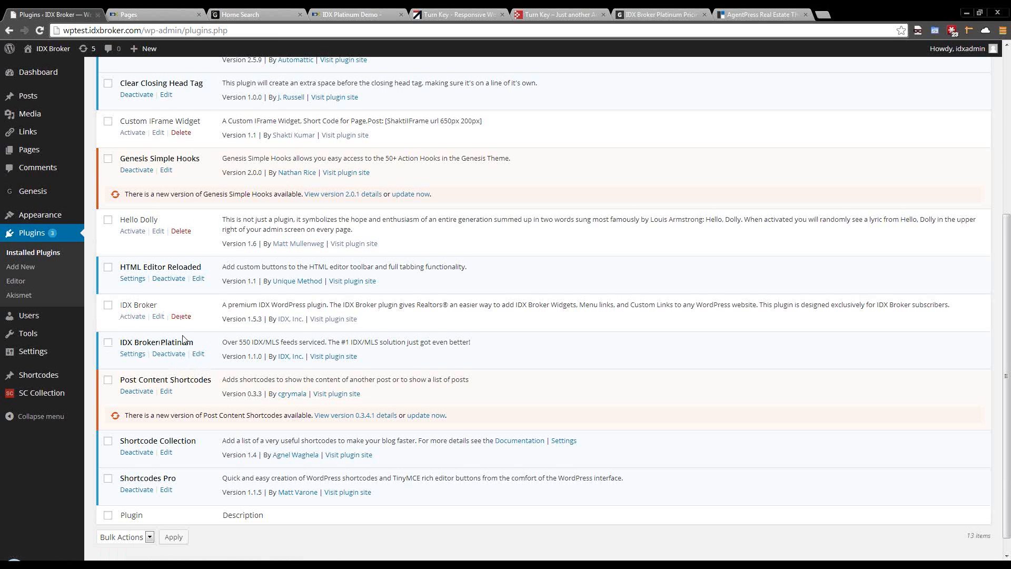
left_click(134, 356)
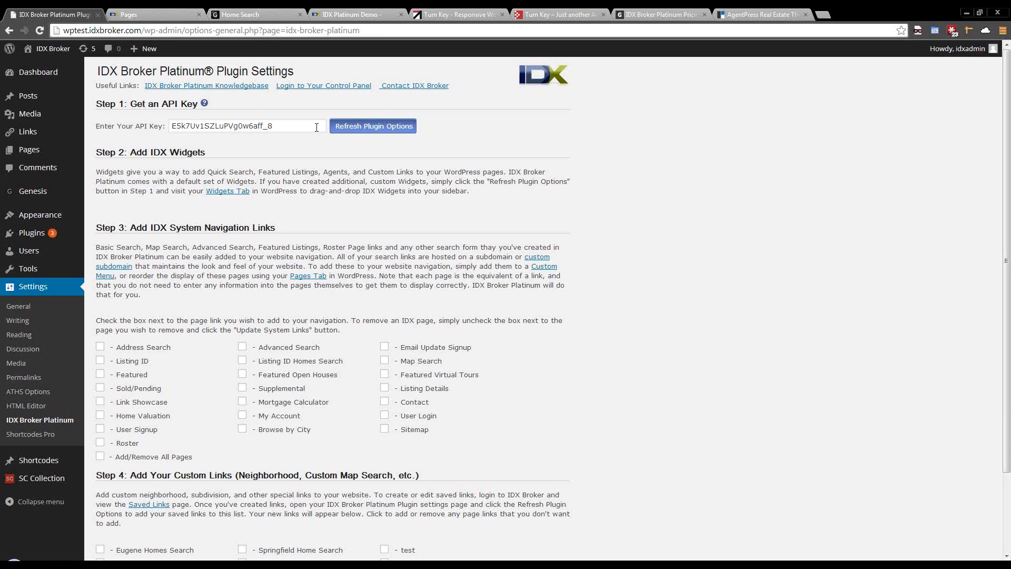
Step: Highlight the API key in the IDX Broker Platinum settings and refresh the plugin options
left_click_drag(273, 126, 168, 126)
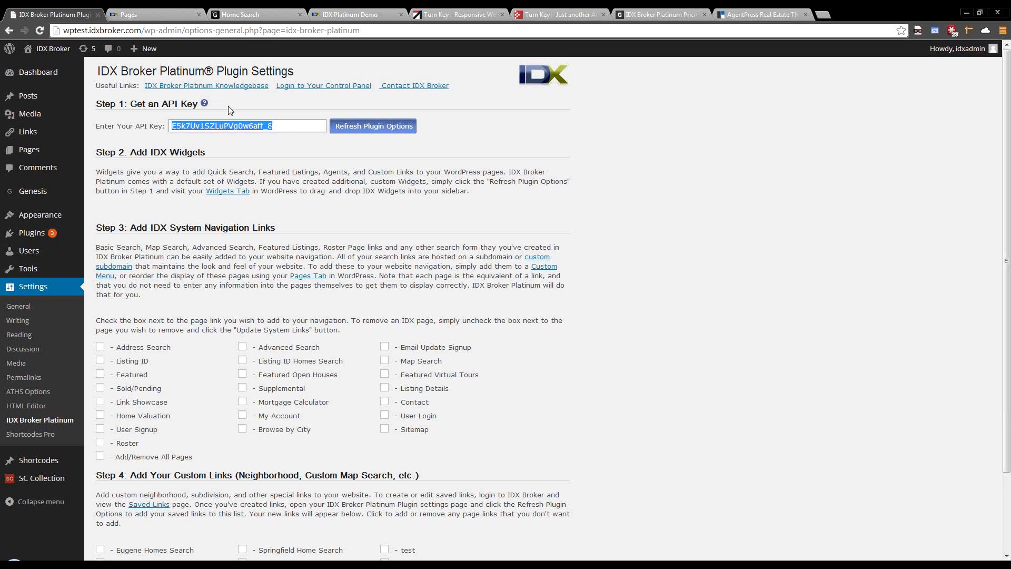
left_click_drag(281, 128, 137, 120)
left_click(371, 126)
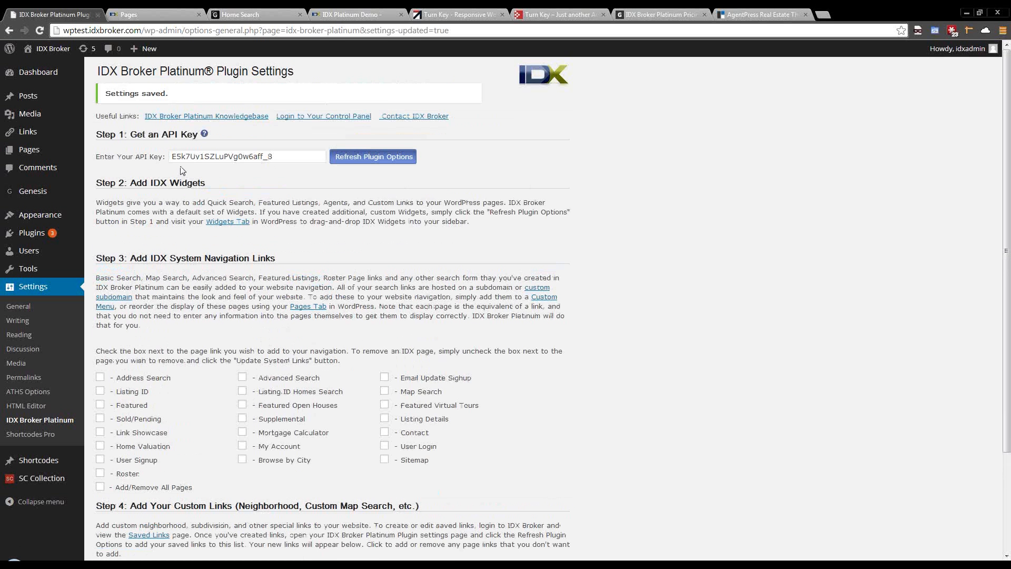
Step: Review the system navigation links and custom links offered in the IDX Broker Platinum settings
scroll(192, 253, "down", 3)
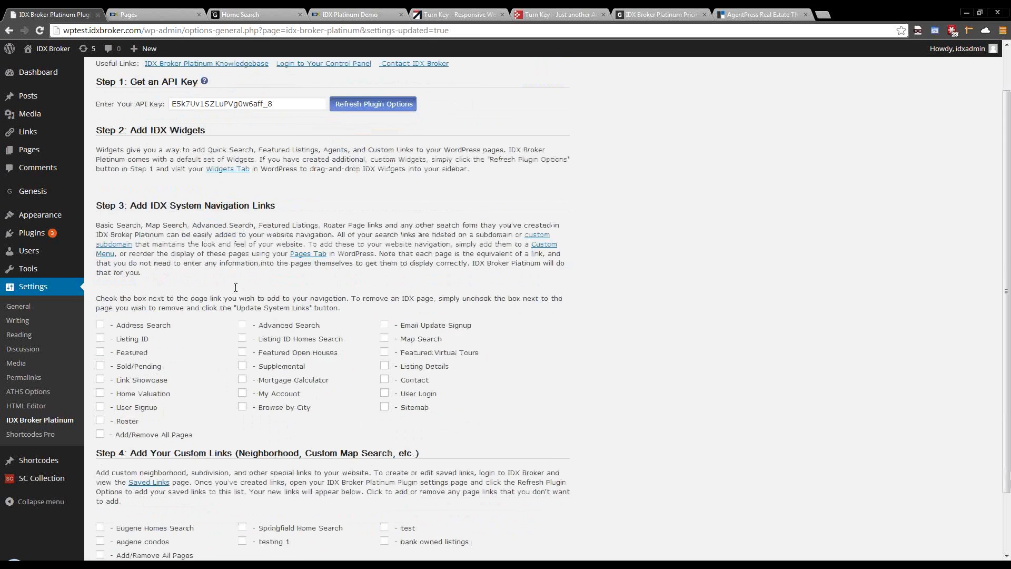
scroll(182, 160, "up", 3)
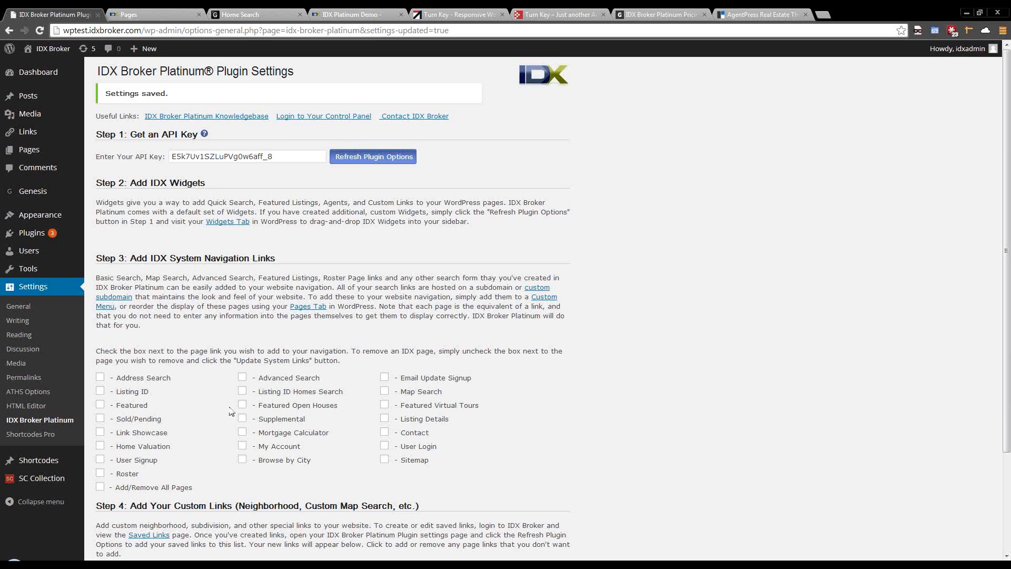
scroll(233, 433, "down", 3)
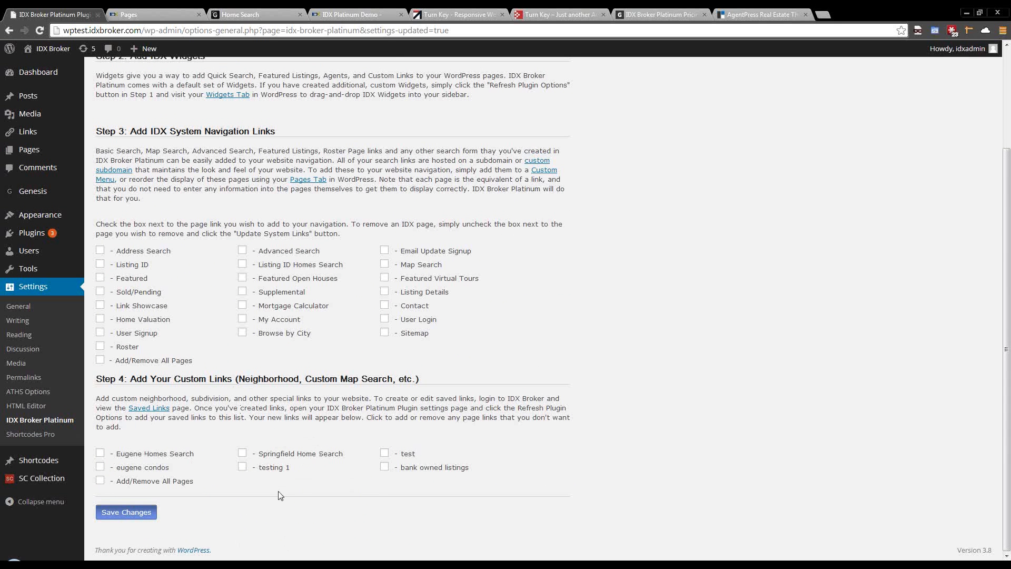
scroll(279, 495, "up", 3)
scroll(281, 505, "down", 2)
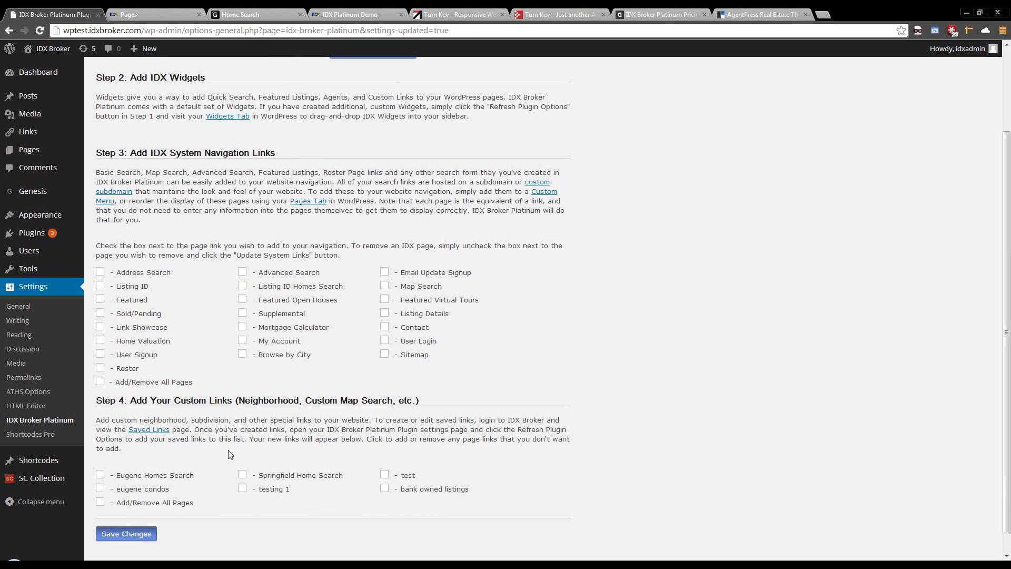
scroll(230, 453, "up", 2)
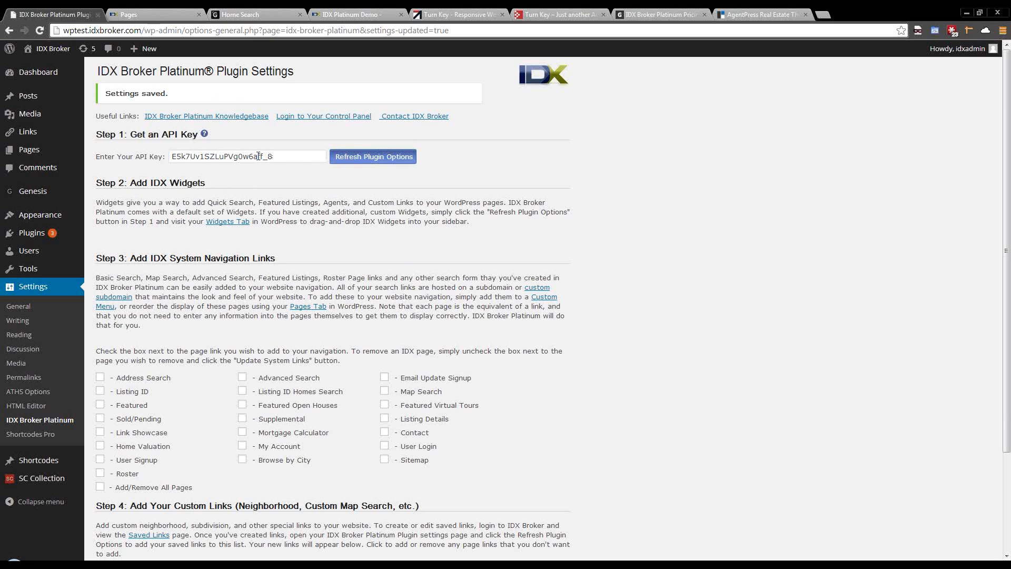
Step: Highlight the API key and open the Widgets page through the link in the plugin's Step 2 text
left_click_drag(293, 157, 169, 157)
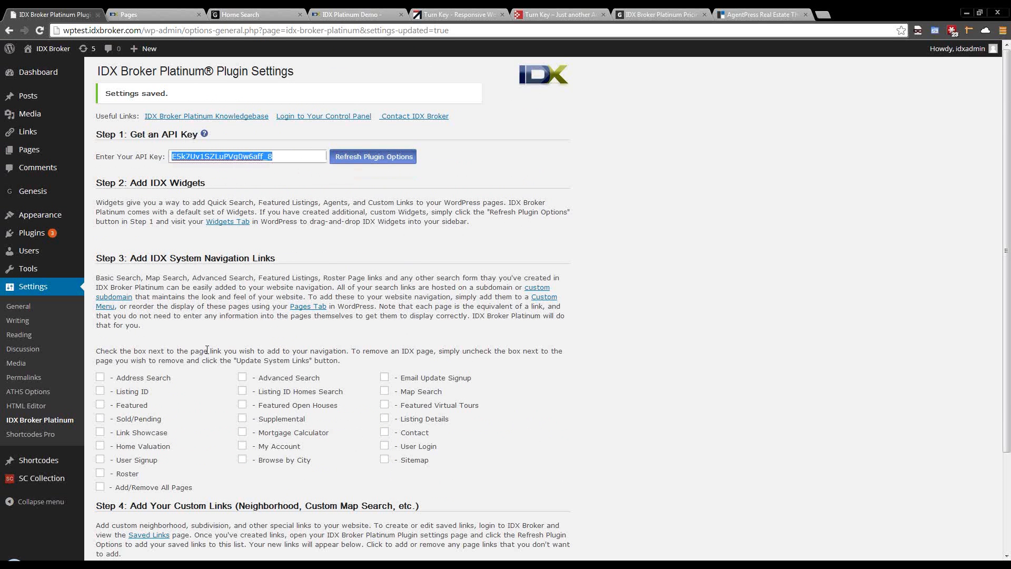
left_click(216, 222)
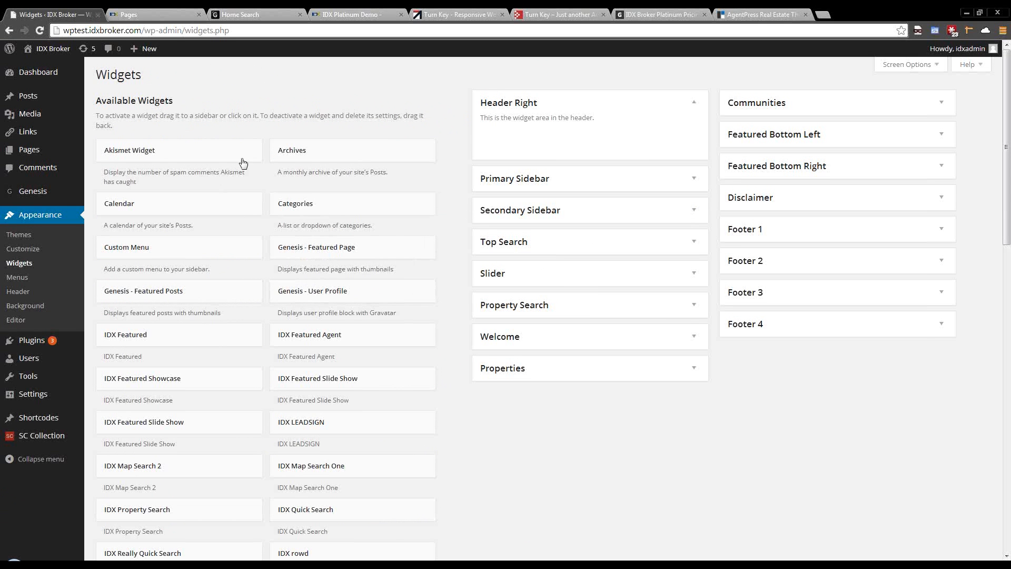
Step: Switch to the StudioPress AgentPress theme page and examine its price and included features
left_click(750, 11)
scroll(809, 346, "down", 2)
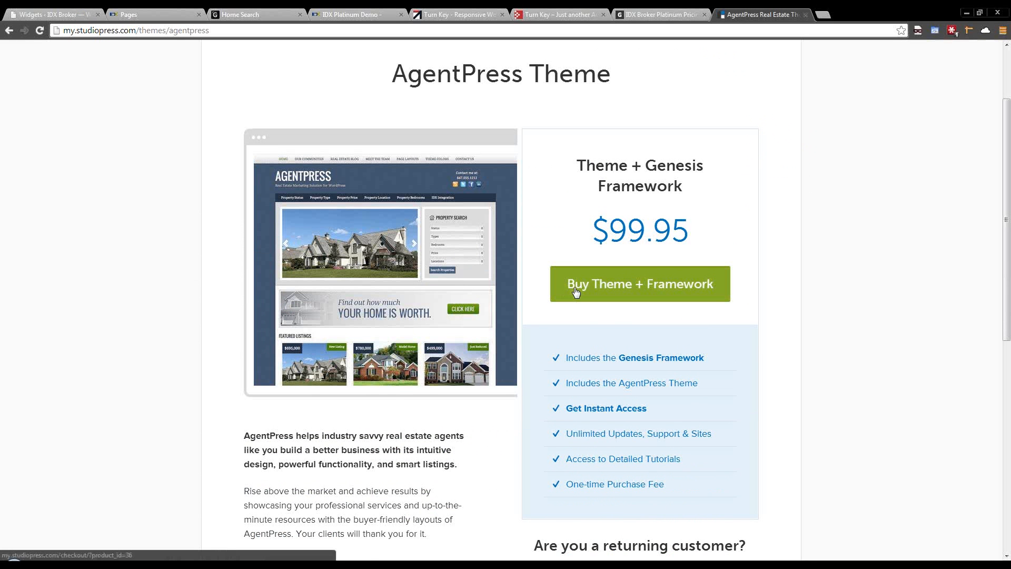
scroll(576, 291, "up", 2)
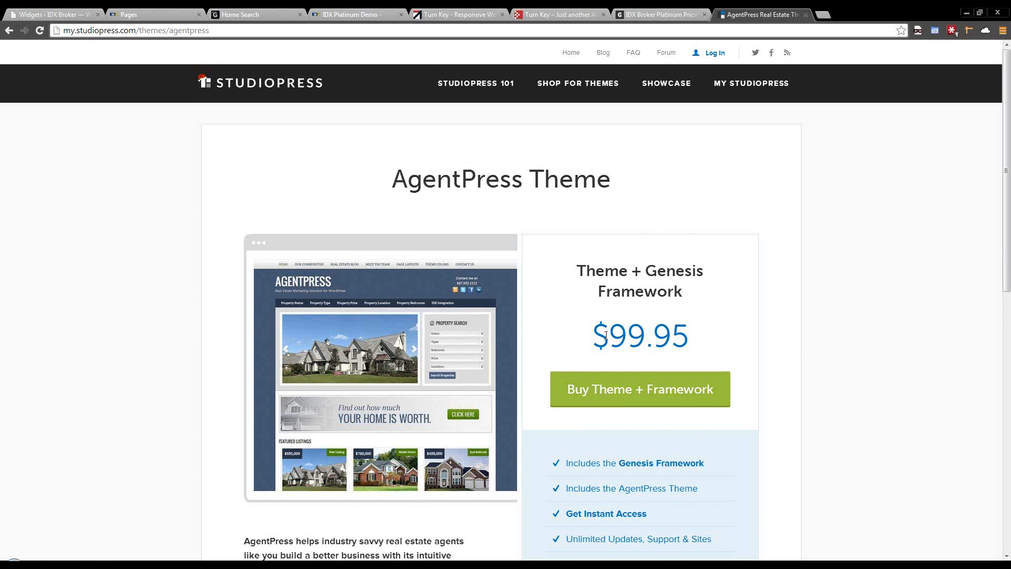
Step: Examine the Turn Key theme demo and its Agent Evolution product page, highlighting the product page's web address
left_click(559, 15)
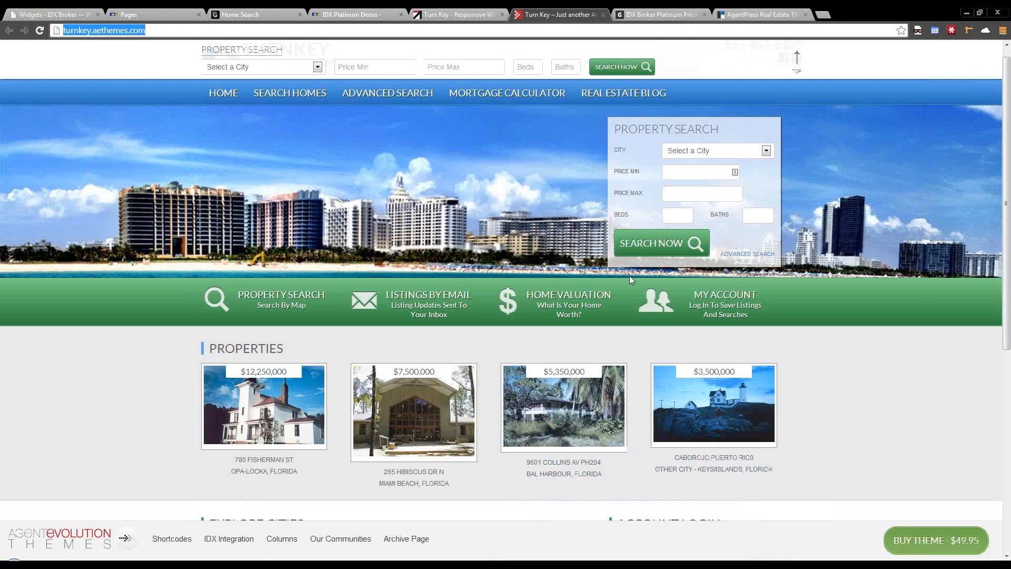
left_click(456, 15)
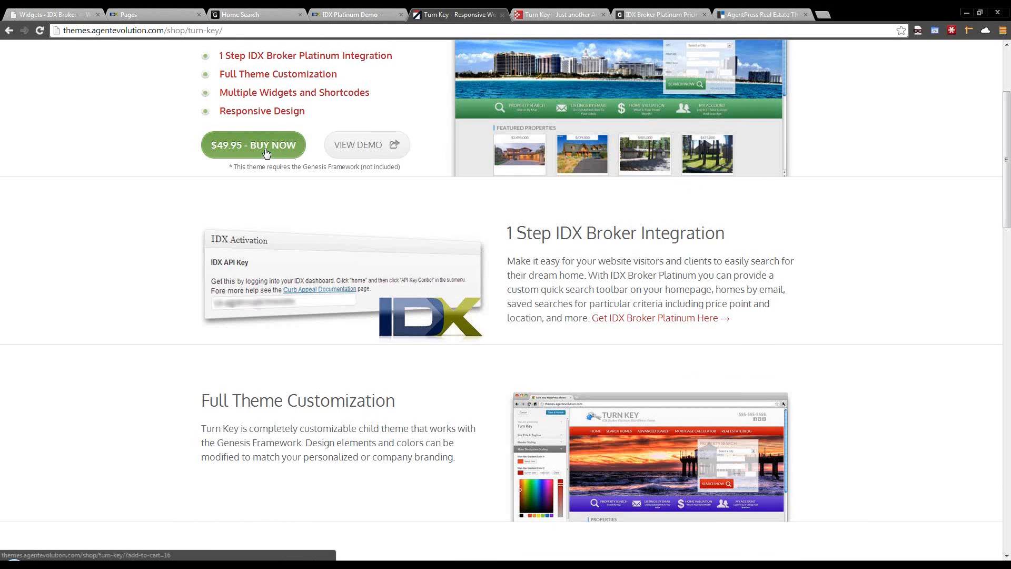
scroll(266, 152, "up", 3)
left_click(185, 31)
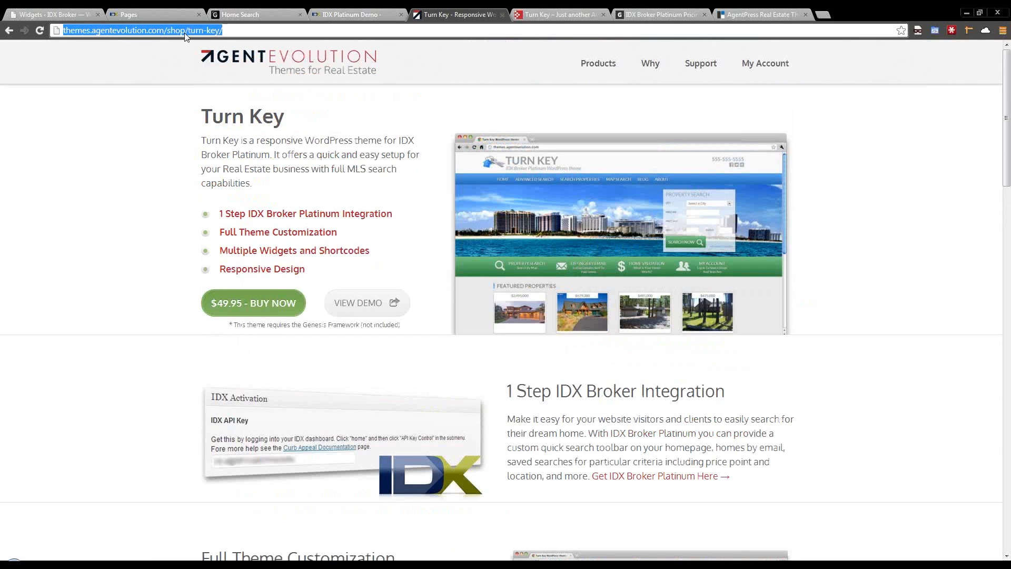
scroll(327, 253, "down", 1)
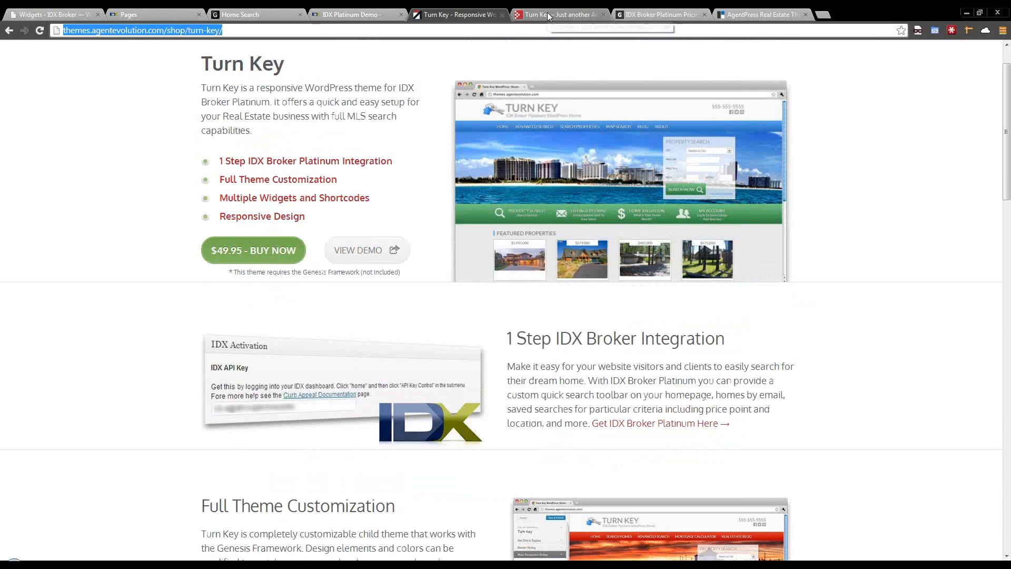
Step: View RealtyCandy's IDX Broker Platinum Pricing page and revisit the AgentPress theme offer
left_click(653, 14)
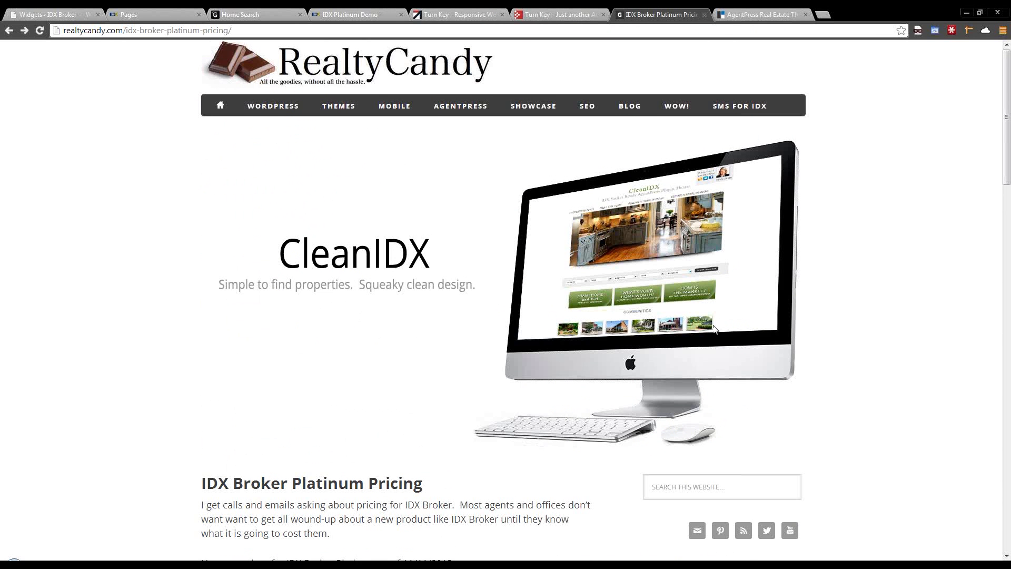
scroll(482, 297, "down", 1)
scroll(563, 328, "up", 1)
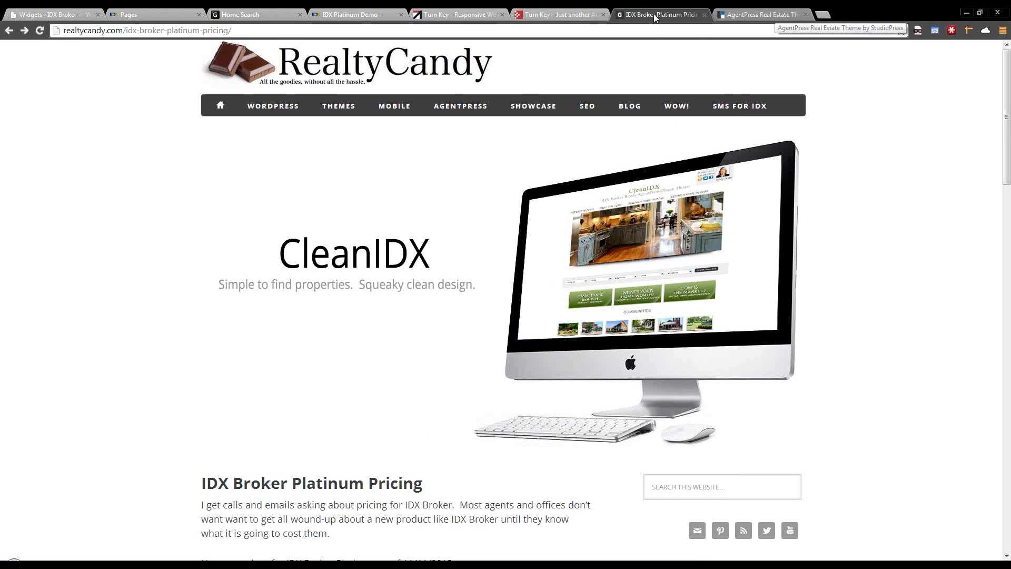
left_click(748, 16)
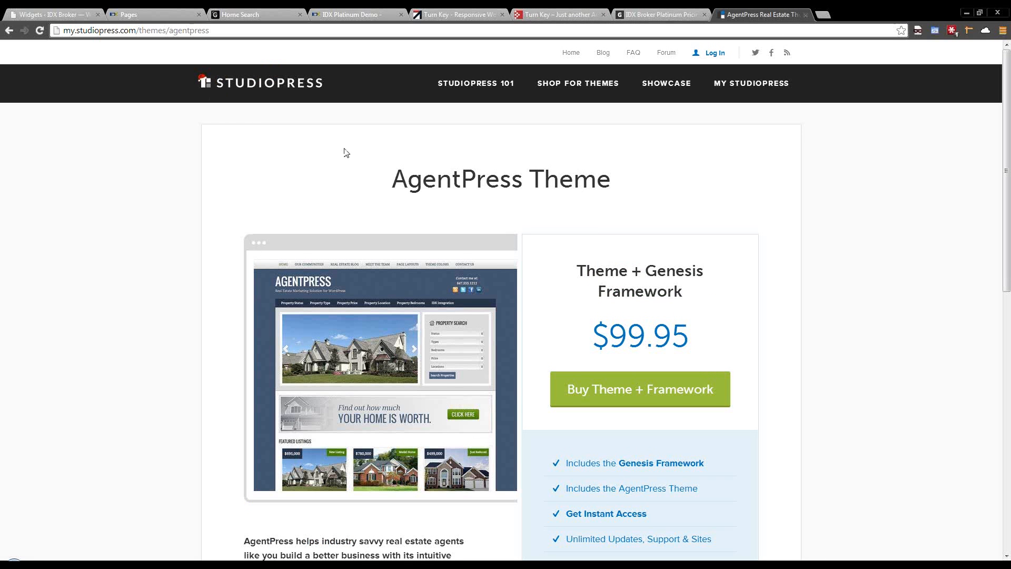
scroll(515, 232, "down", 2)
scroll(514, 231, "up", 2)
Step: Move the Home Search browser tab ahead of the IDX Pages tab and reload the Home Search page
left_click(63, 17)
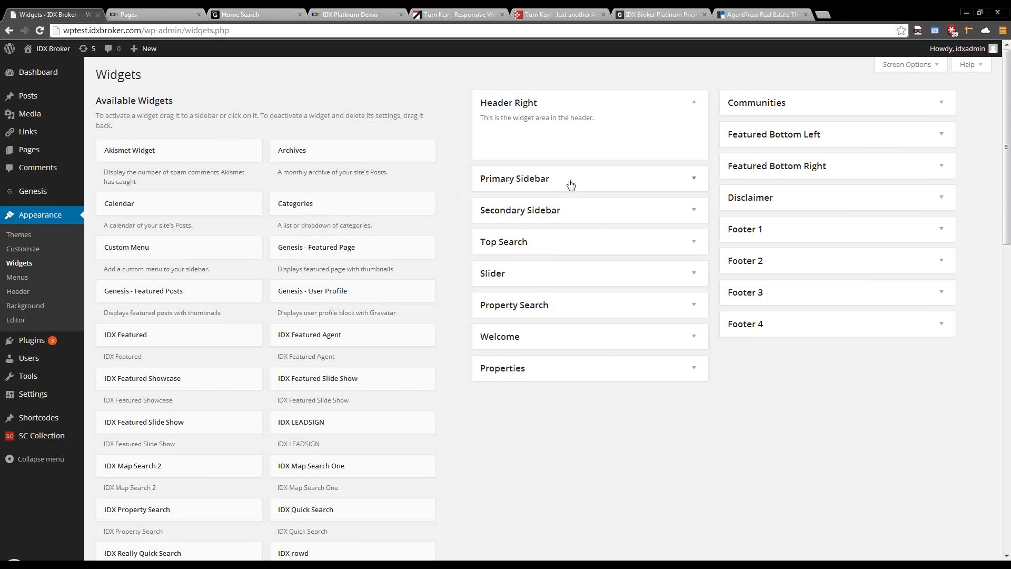
left_click(141, 13)
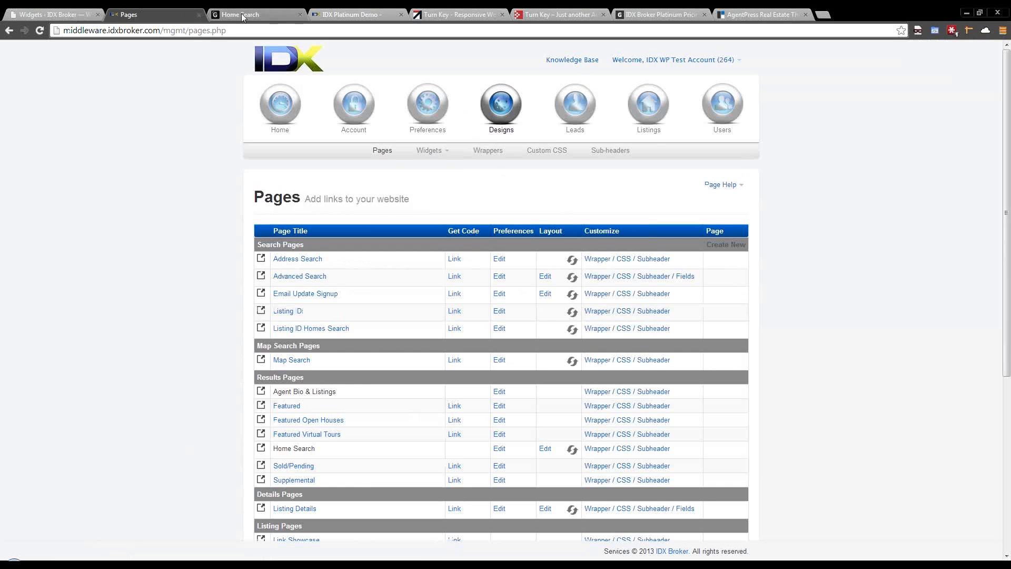
left_click_drag(242, 18, 146, 19)
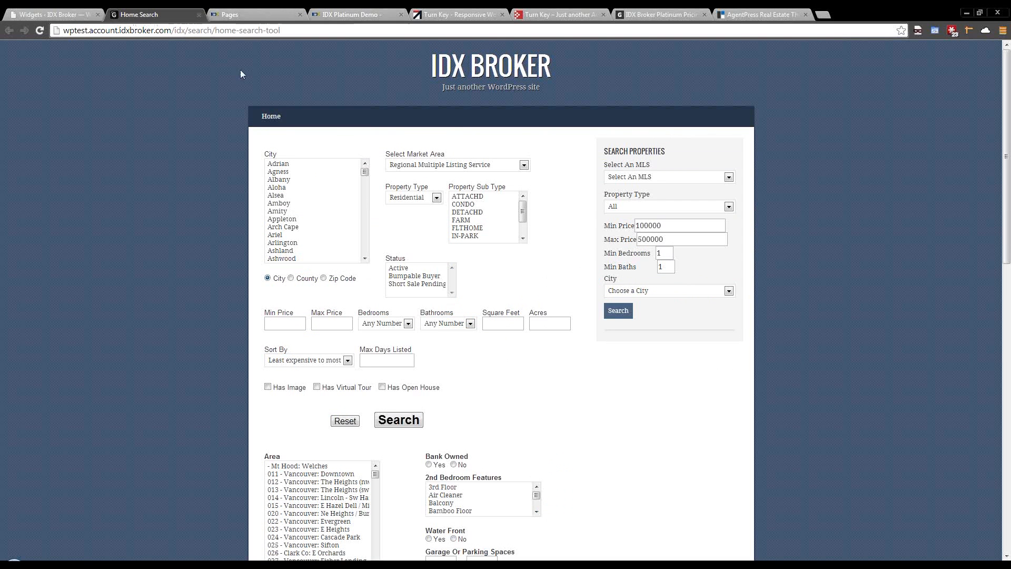
key("F5")
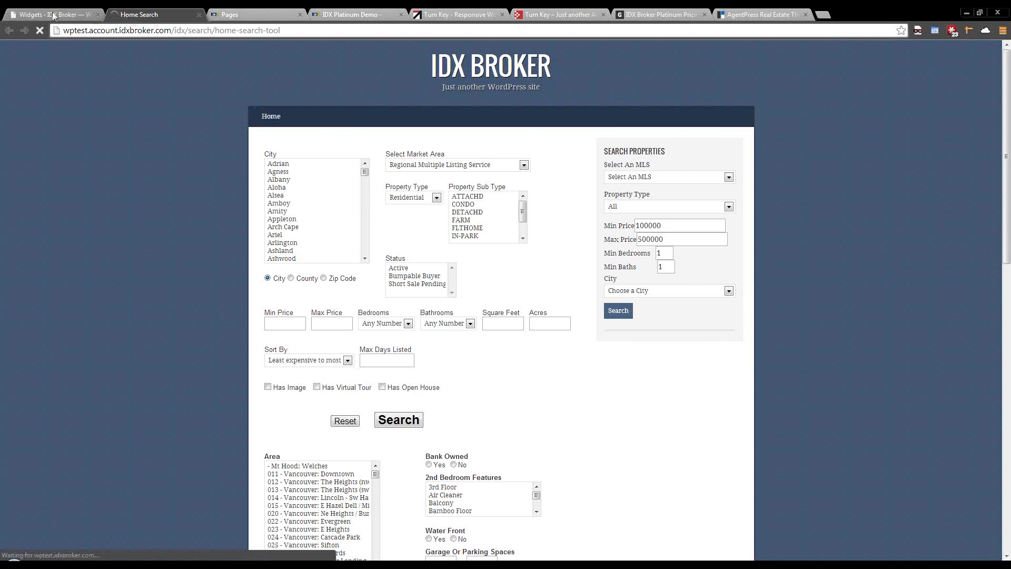
Step: Return to the WordPress Widgets page and open the live site in a new browser tab
left_click(53, 16)
mouse_move(53, 50)
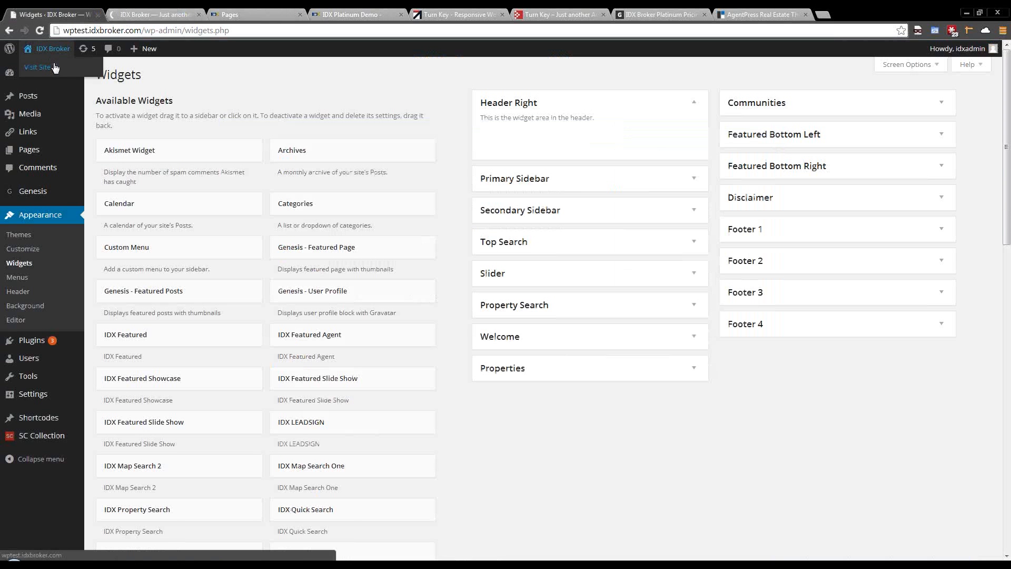
right_click(55, 67)
left_click(74, 72)
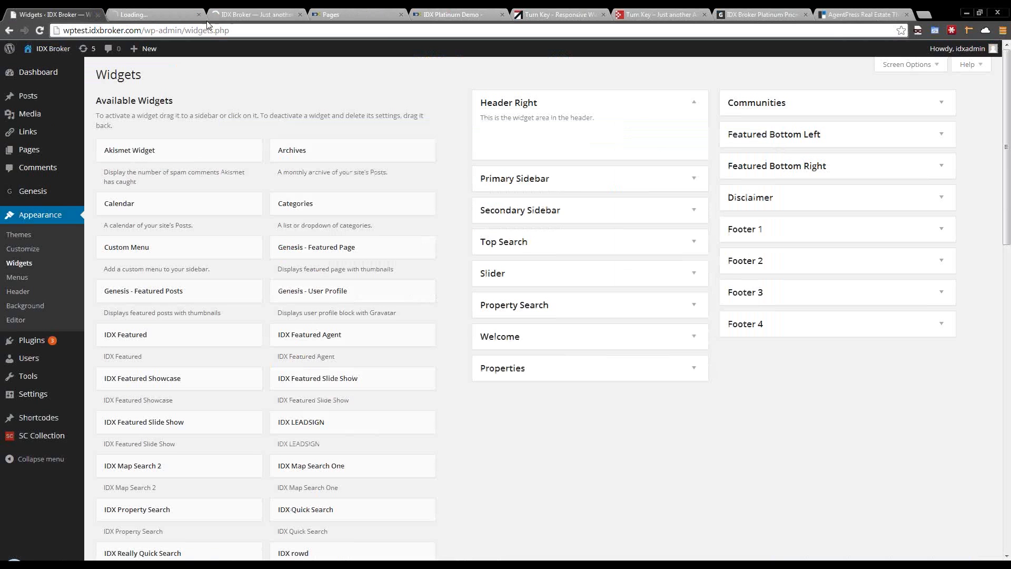
Step: Close the duplicate live site browser tab and view the home page's property search form and featured showcase
left_click(299, 15)
left_click(153, 14)
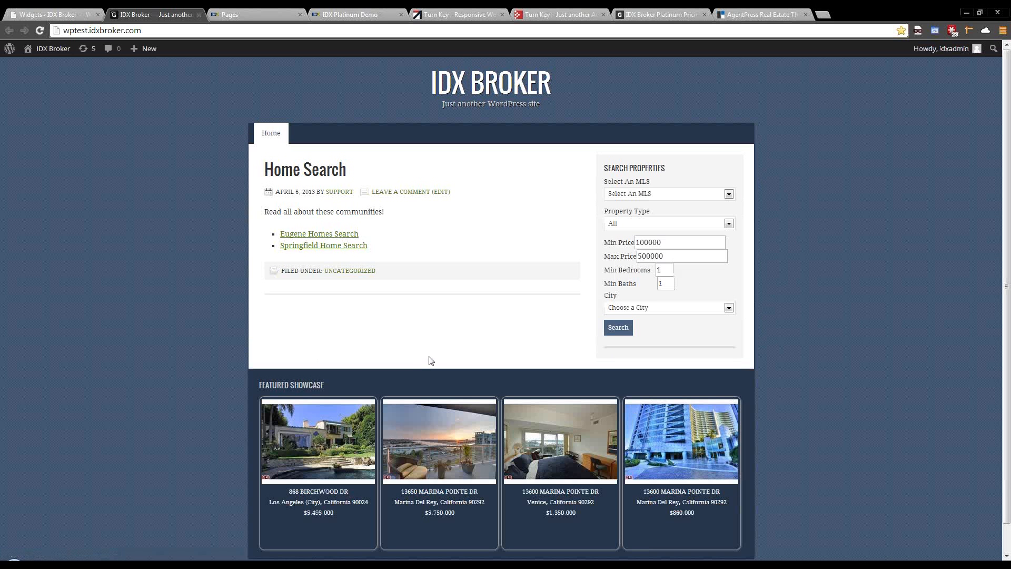
scroll(431, 358, "down", 1)
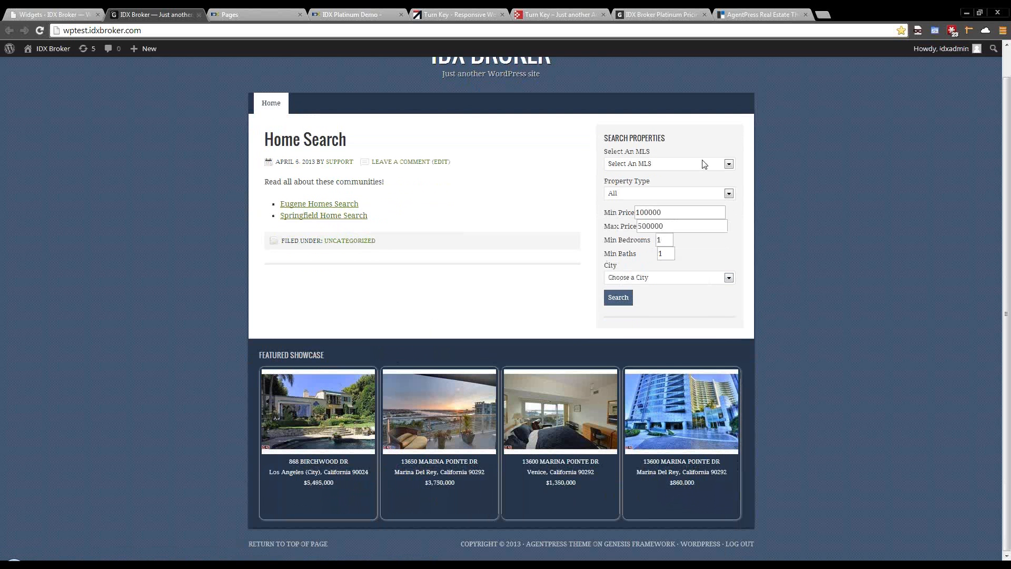
scroll(222, 211, "up", 1)
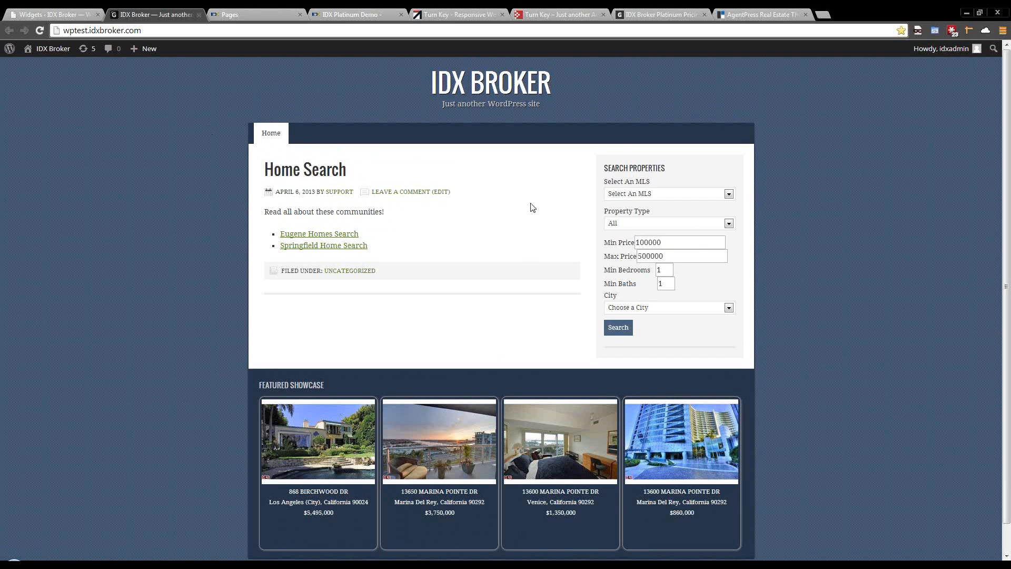
Step: Check the Widgets page against the live home page and highlight the site's web address
left_click(55, 17)
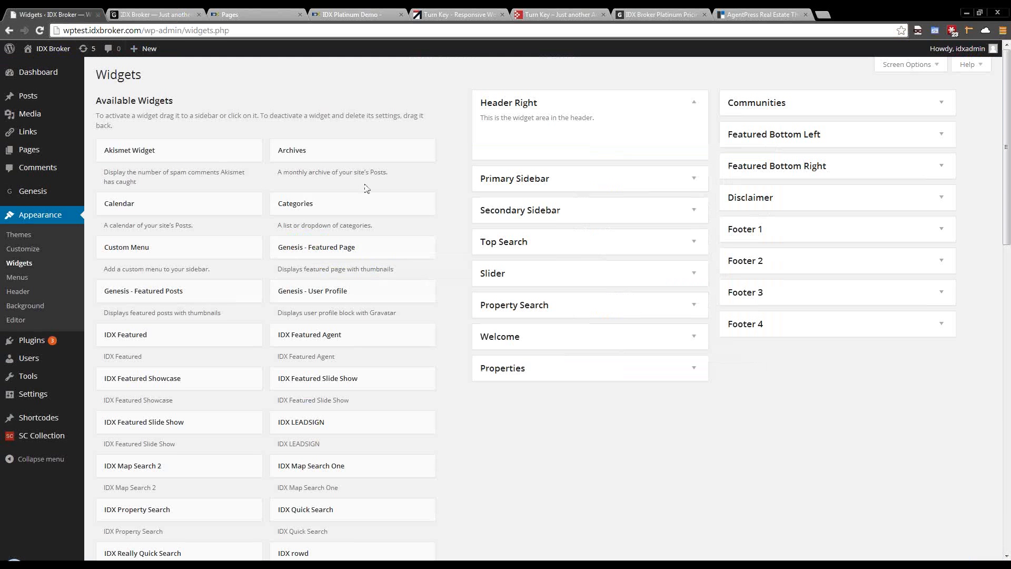
left_click(178, 15)
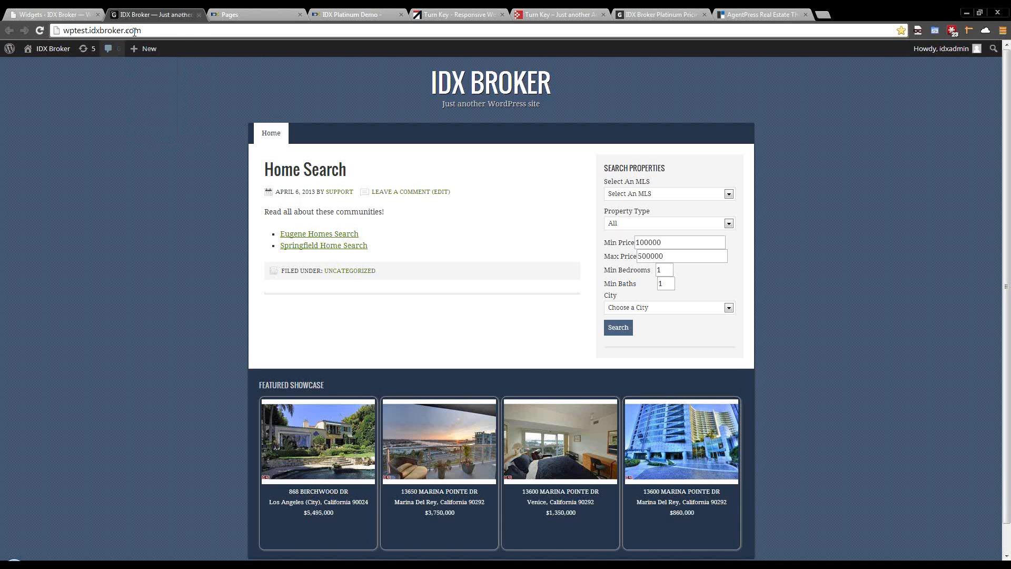
left_click(110, 30)
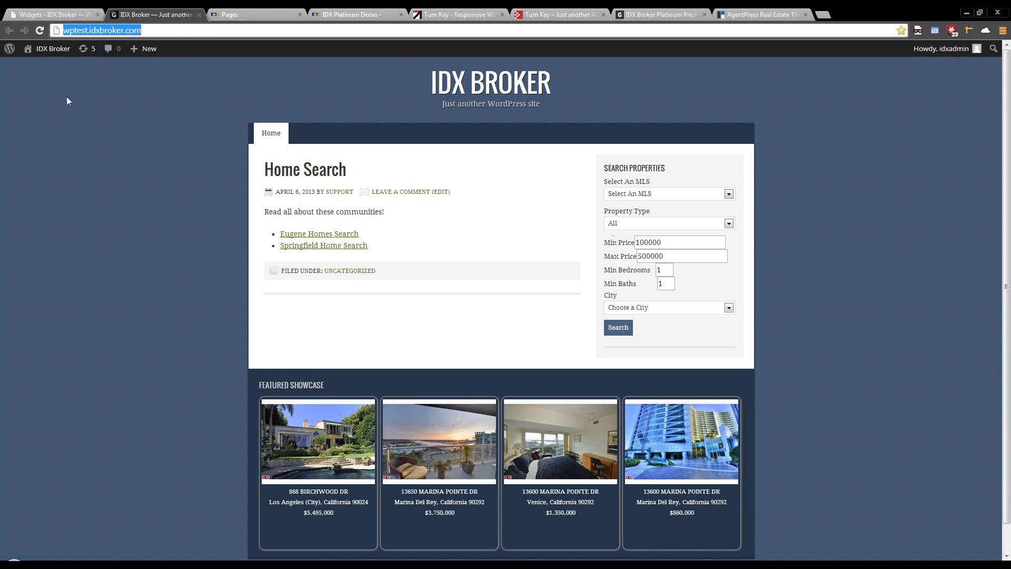
Step: On the Widgets page, inspect the IDX Featured Showcase widget's settings in Footer 1 and look through the available IDX widgets
left_click(52, 14)
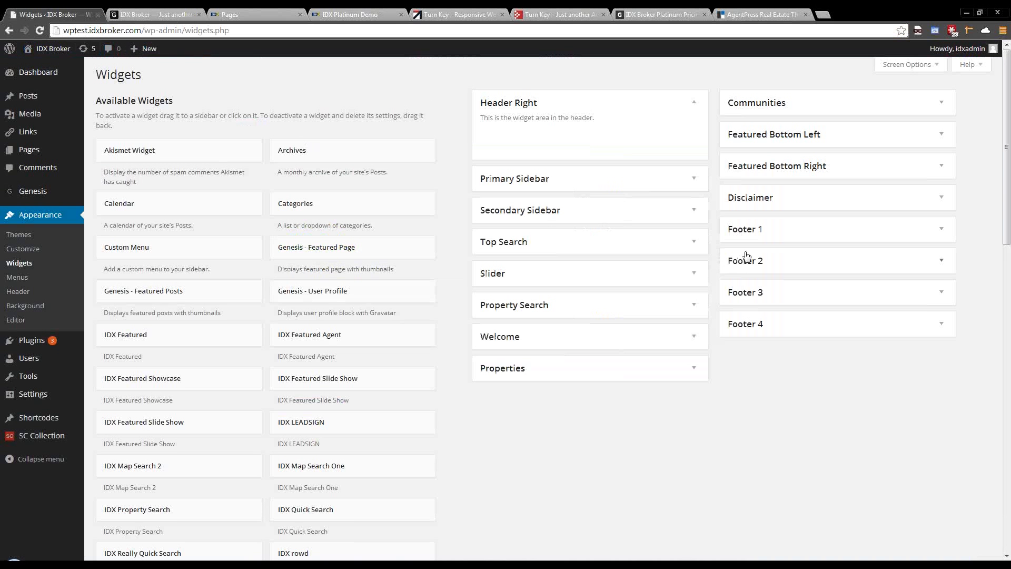
left_click(942, 241)
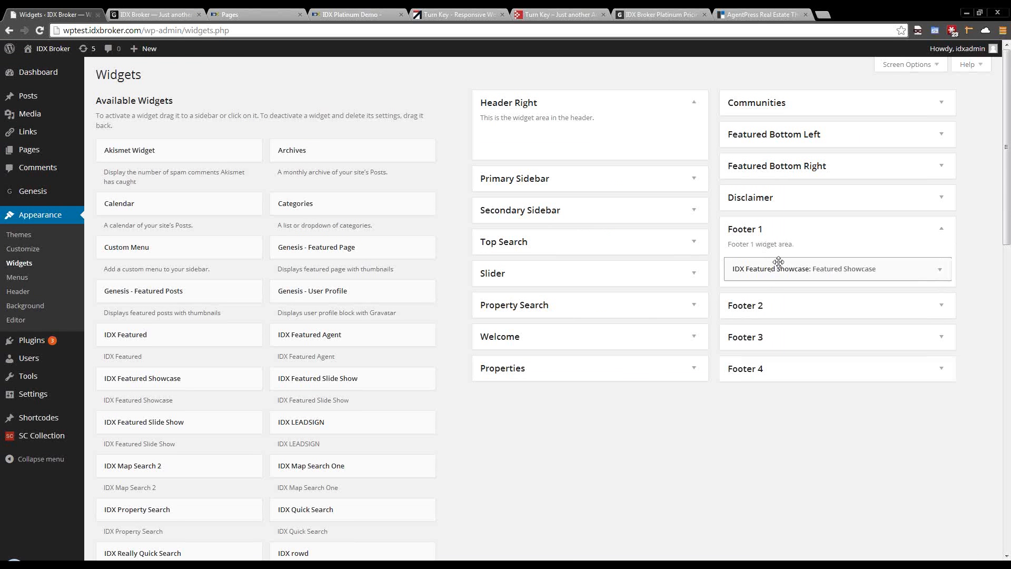
left_click(940, 270)
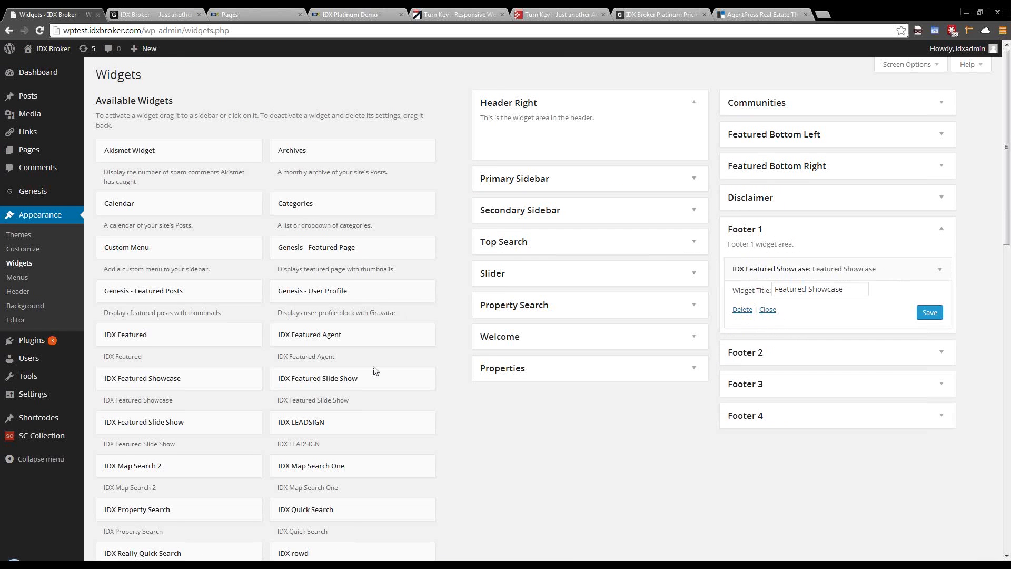
scroll(472, 451, "down", 9)
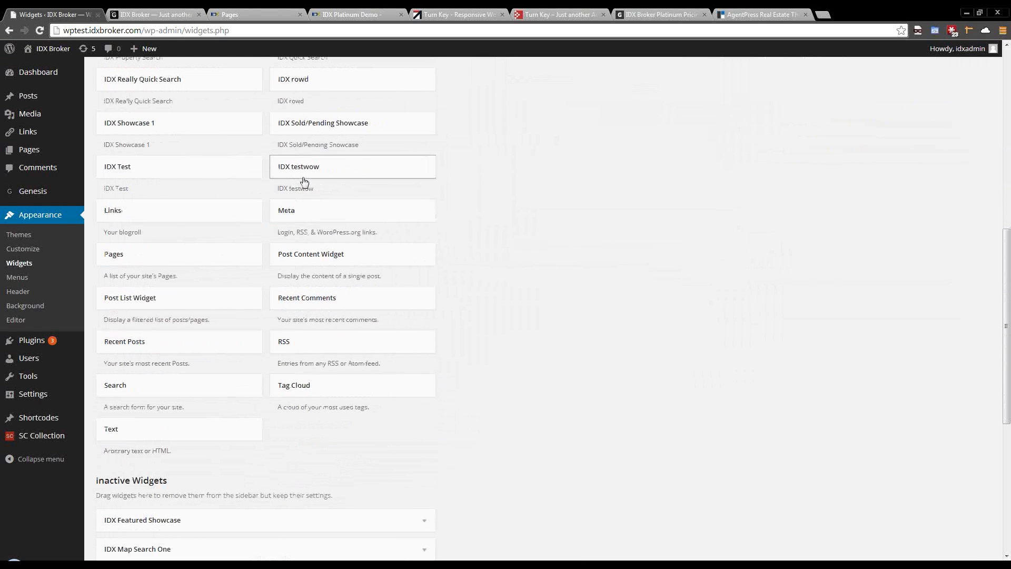
scroll(302, 180, "up", 1)
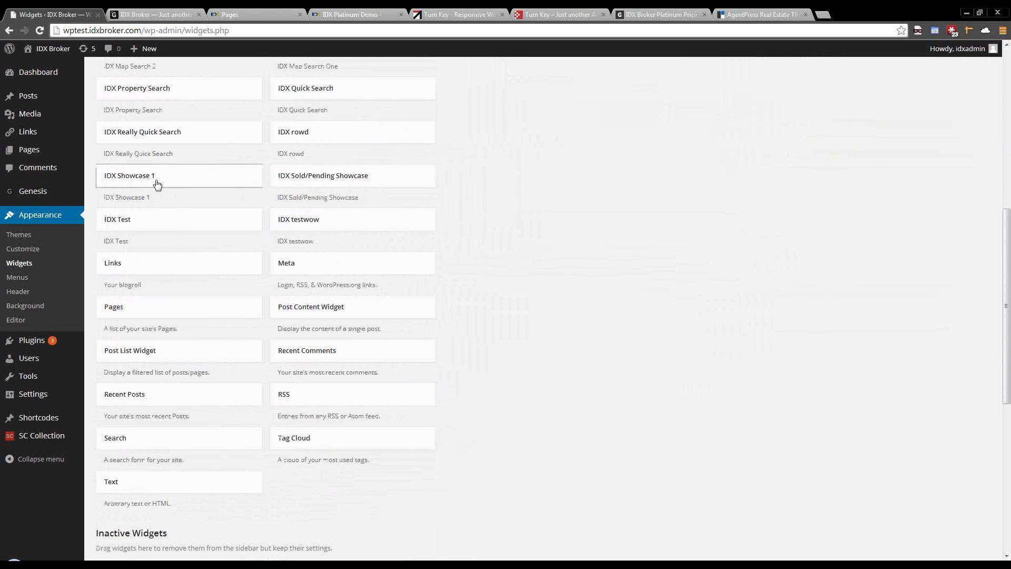
scroll(157, 183, "up", 8)
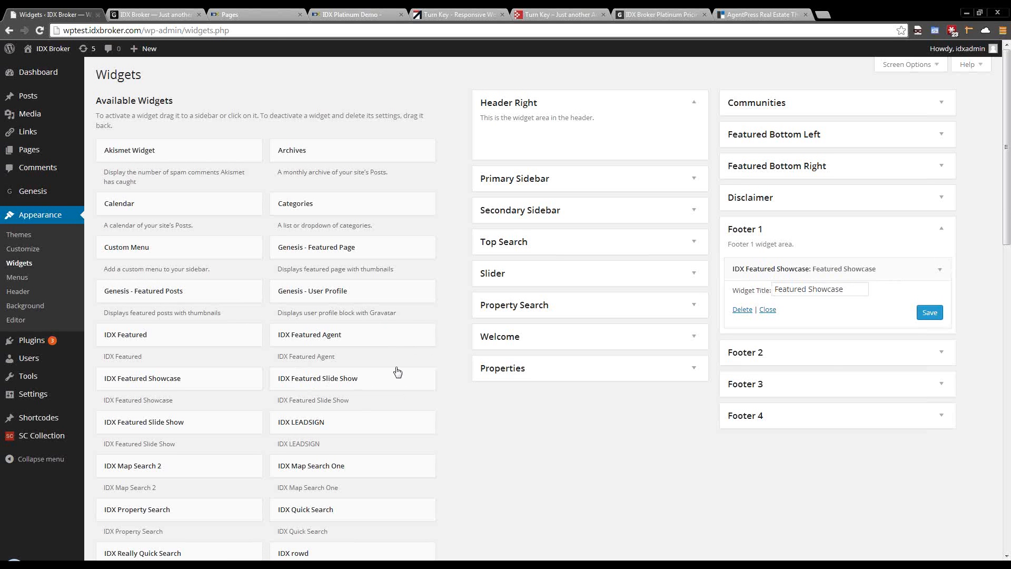
left_click(940, 269)
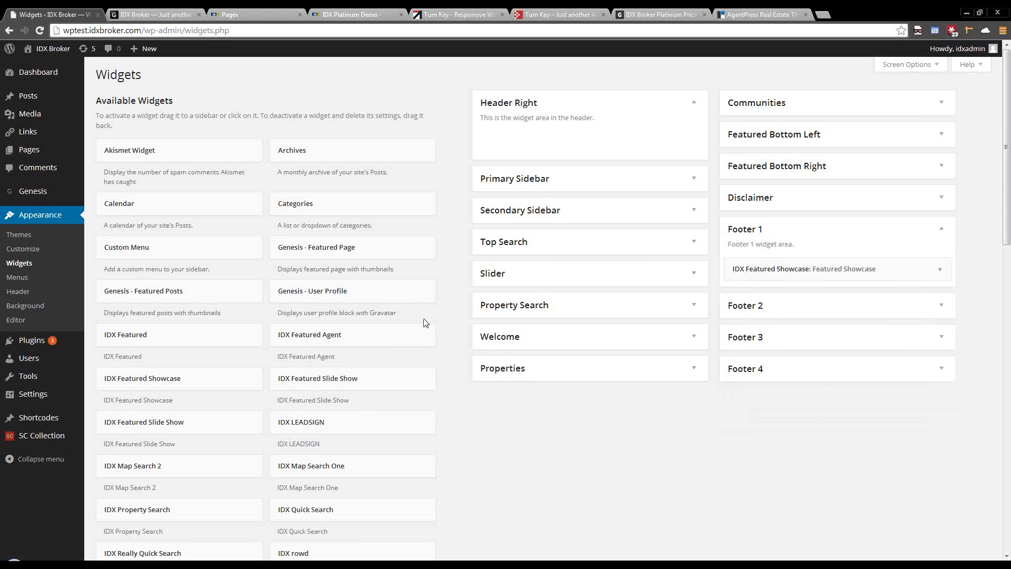
Step: Expand the Primary Sidebar widget area and open the IDX Quick Search widget's settings, highlighting its title
left_click(694, 183)
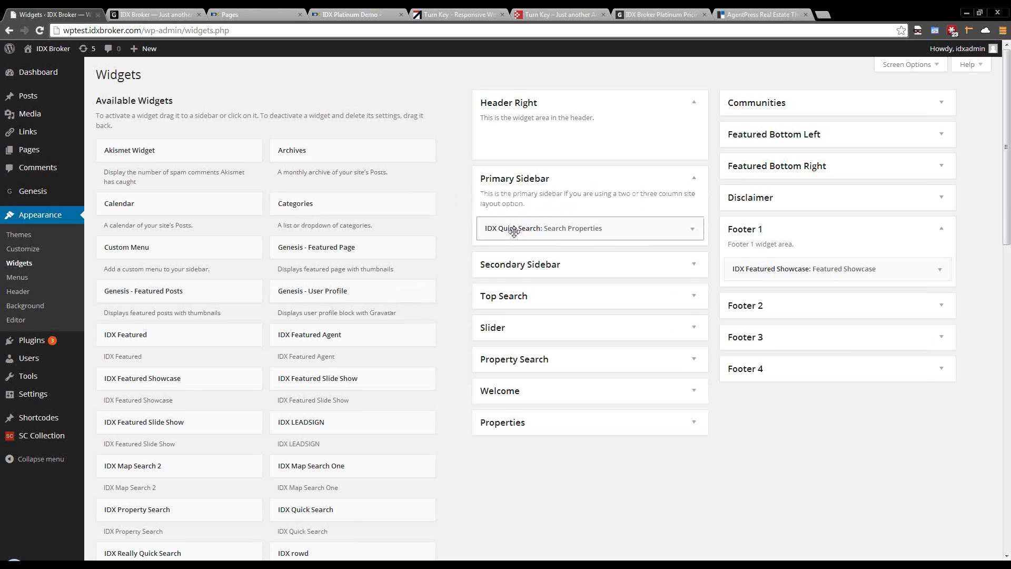
mouse_move(509, 234)
left_mouse_down()
mouse_move(377, 273)
mouse_move(521, 228)
left_mouse_up()
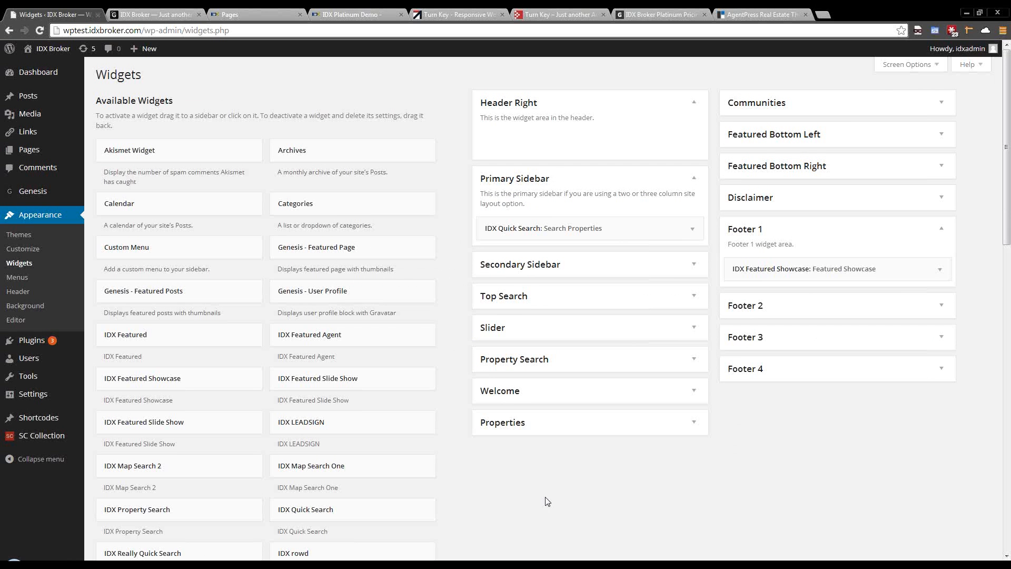
left_click(693, 232)
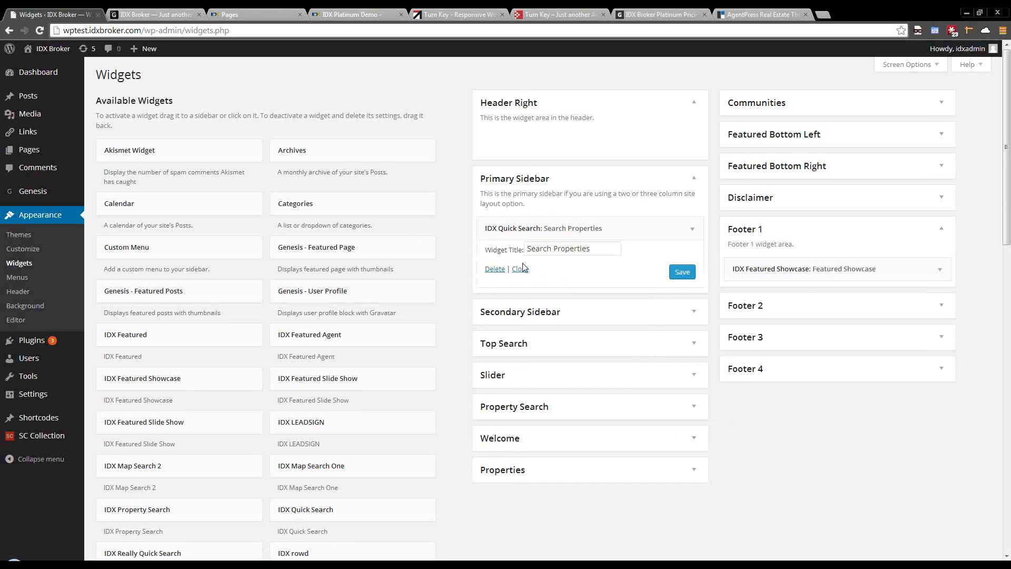
left_click_drag(602, 249, 526, 249)
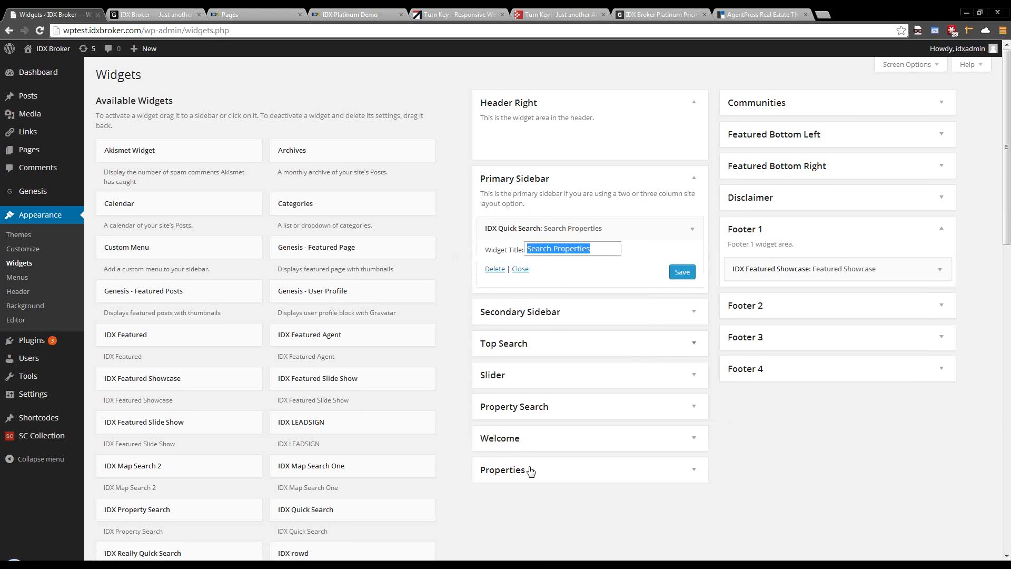
scroll(169, 45, "down", 1)
Step: Highlight the Search Properties heading above the search form on the live home page
left_click(141, 15)
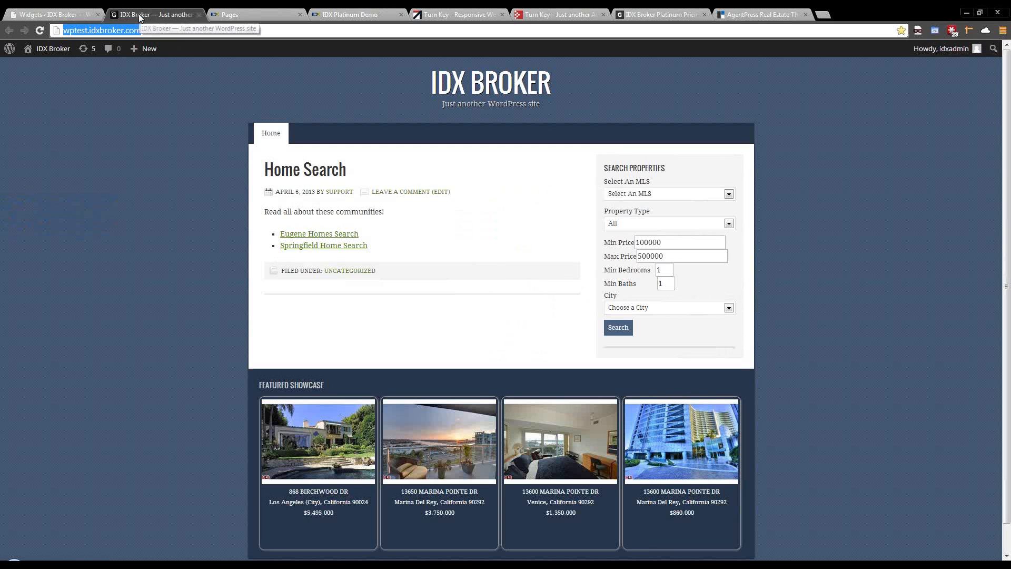
left_click(657, 168)
left_click_drag(657, 168, 605, 166)
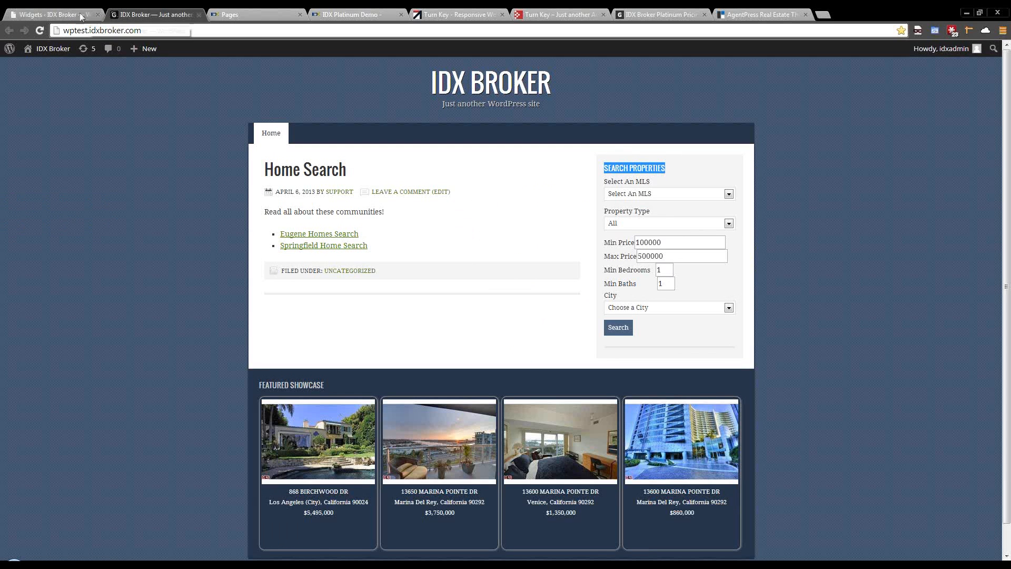
Step: Return to the Widgets page, highlight part of the IDX Quick Search widget's title and close its settings
left_click(52, 14)
left_click(589, 196)
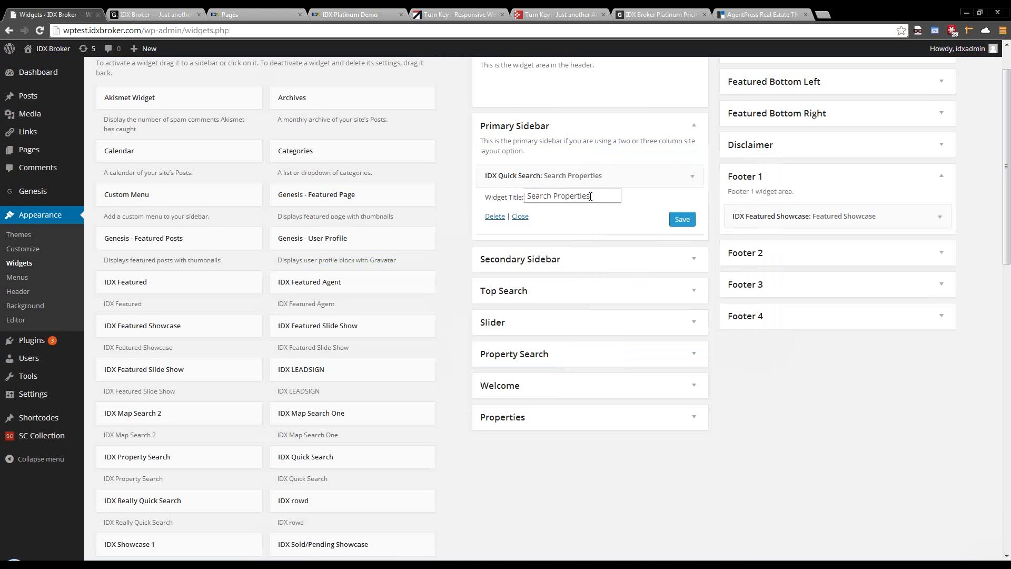
left_click_drag(589, 197, 553, 197)
left_click(519, 217)
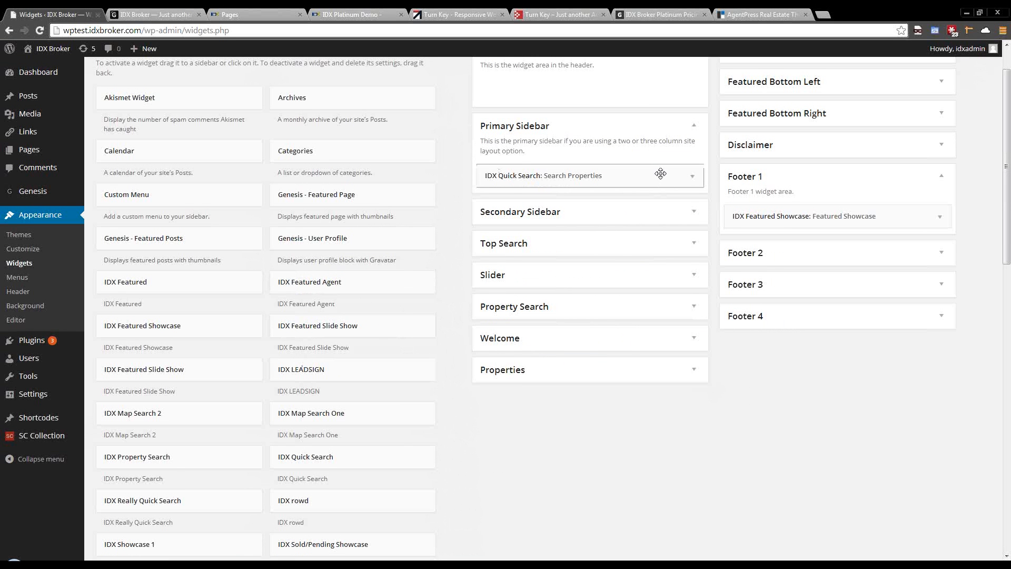
Step: Open Eugene Homes Search from the live home page and look through its listings, sidebar search and footer showcase
left_click(125, 14)
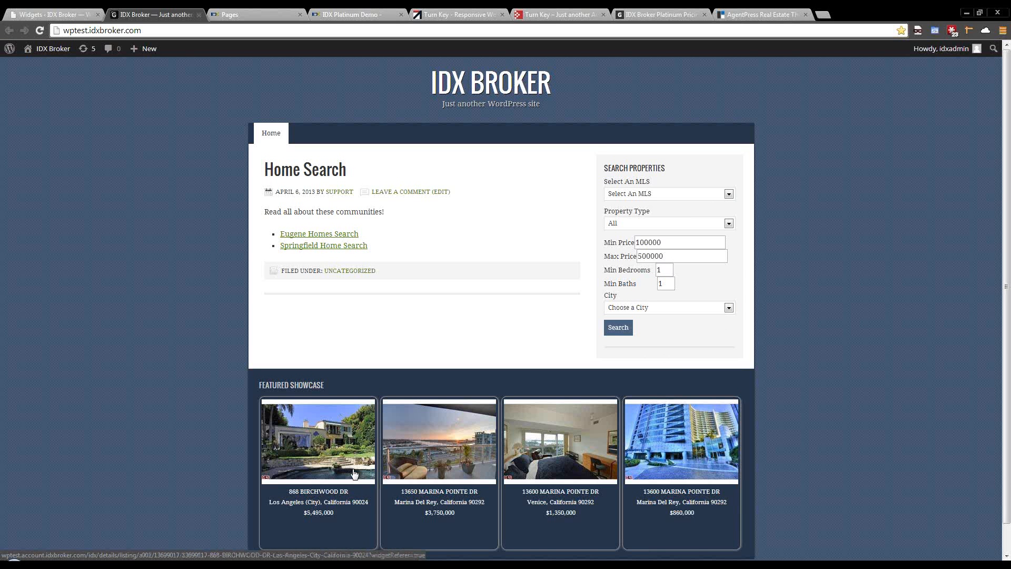
left_click(311, 238)
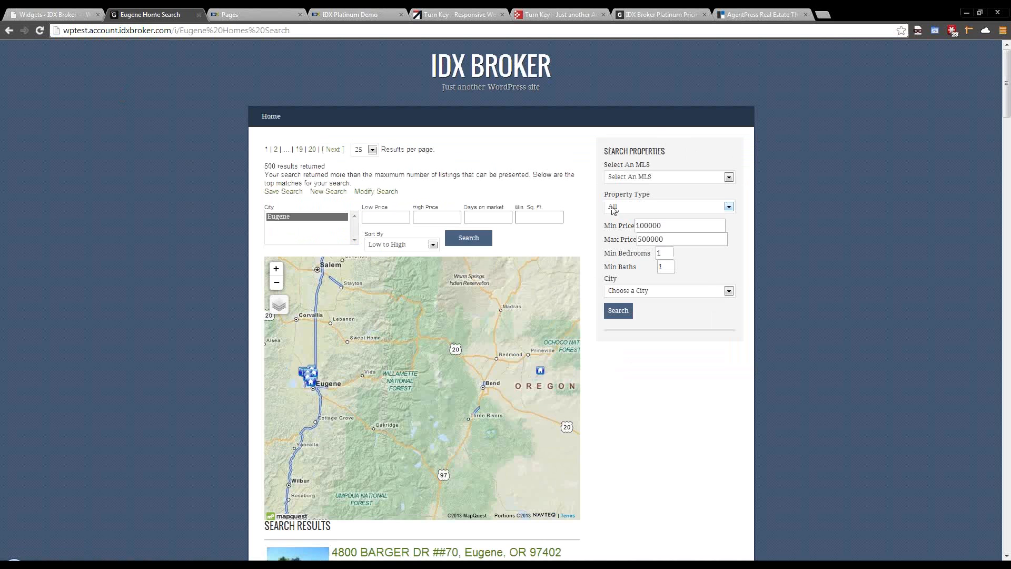
scroll(684, 457, "down", 10)
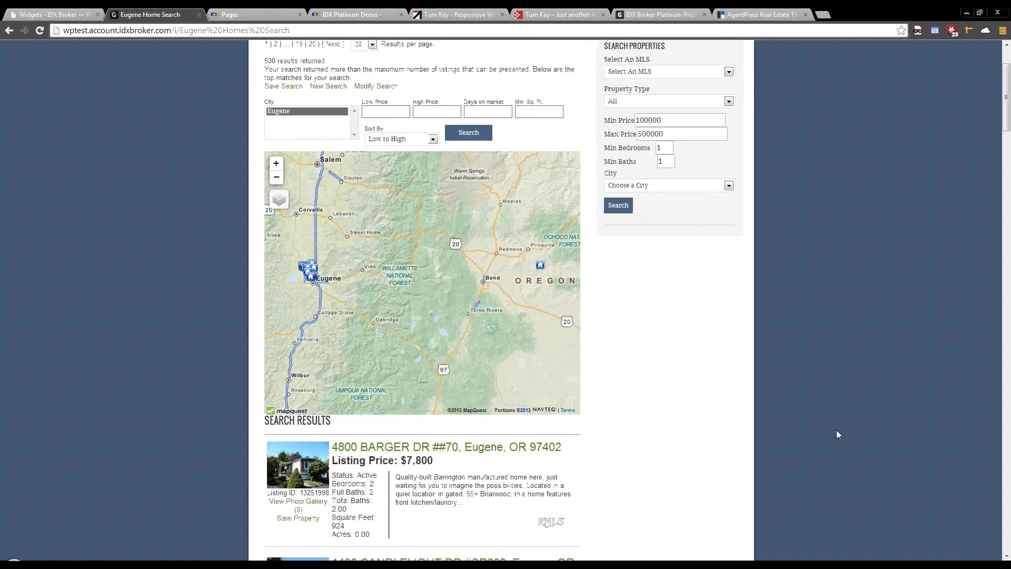
scroll(683, 499, "down", 20)
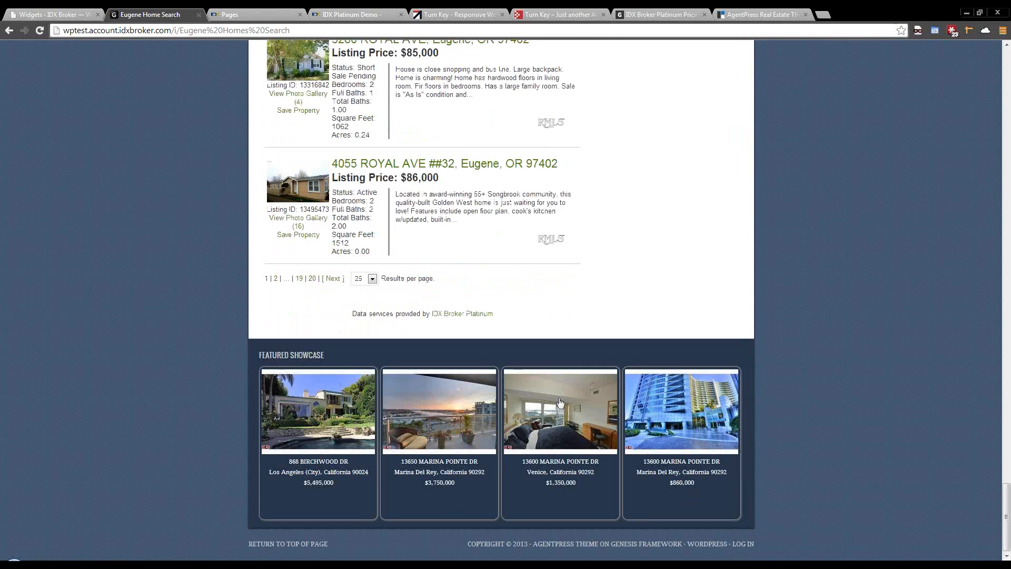
scroll(725, 226, "up", 15)
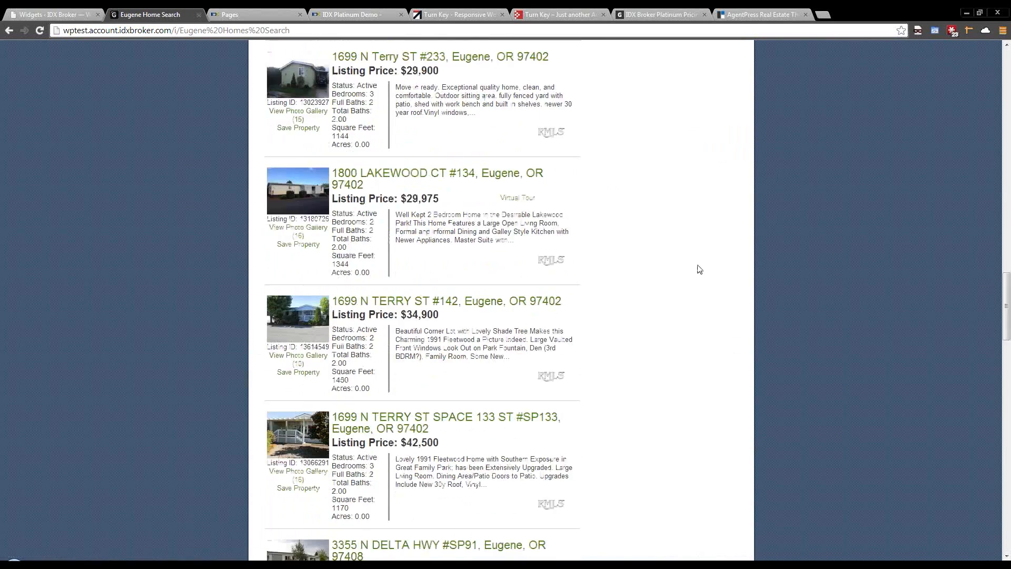
scroll(658, 255, "up", 15)
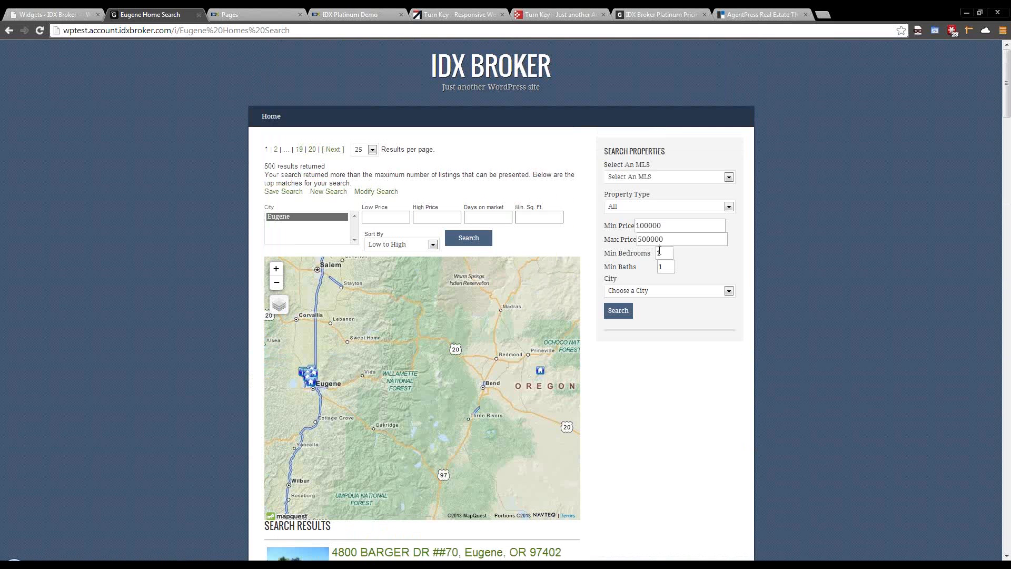
Step: Highlight the Eugene Homes Search page's full web address and the part of it following the domain
left_click(160, 31)
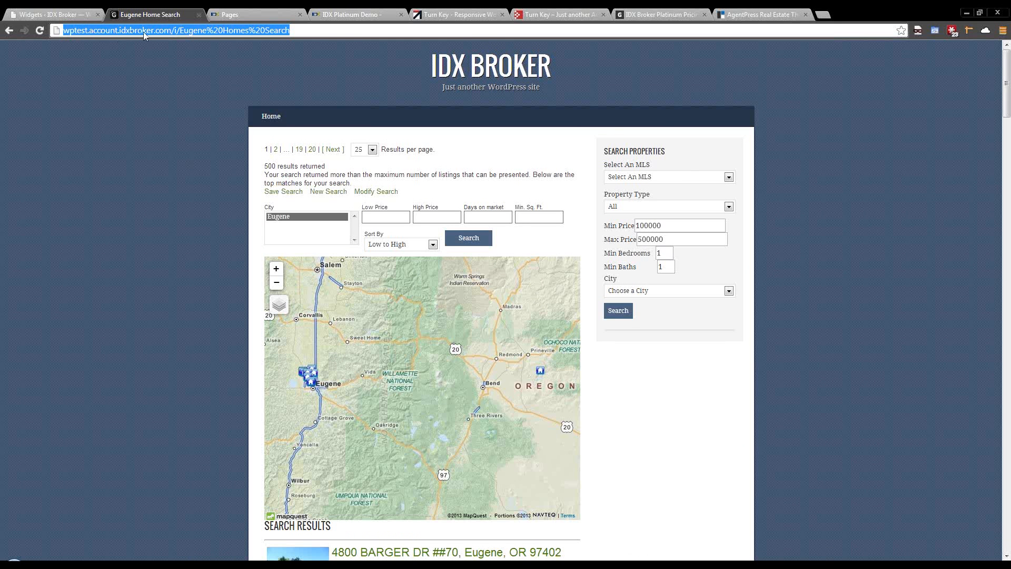
left_click(174, 31)
left_click_drag(173, 30, 291, 31)
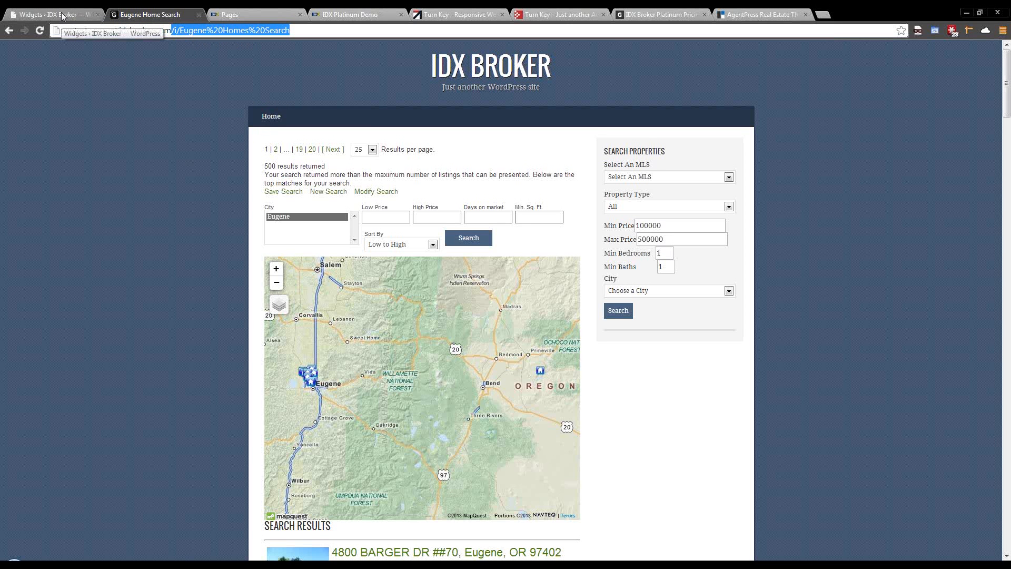
Step: Pan and zoom the results map in on the Eugene and Springfield listings, and return to the Widgets page
left_click_drag(270, 364, 426, 425)
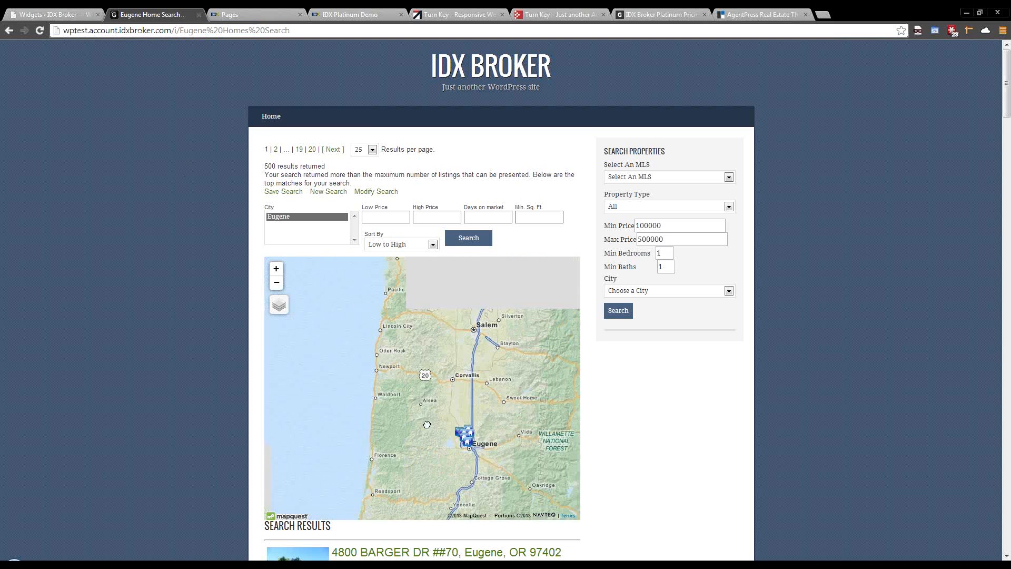
left_click_drag(494, 457, 472, 427)
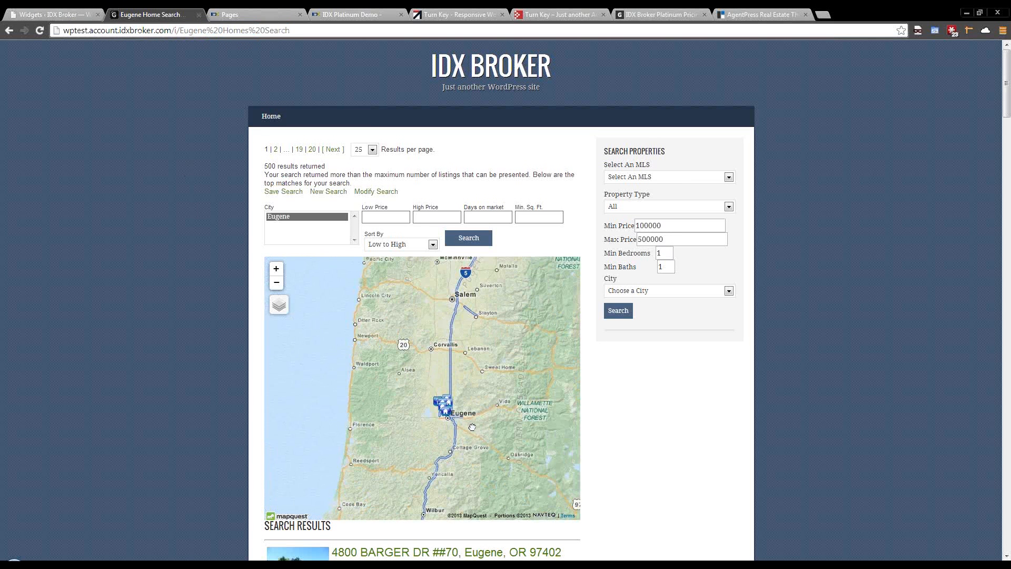
scroll(472, 427, "up", 2)
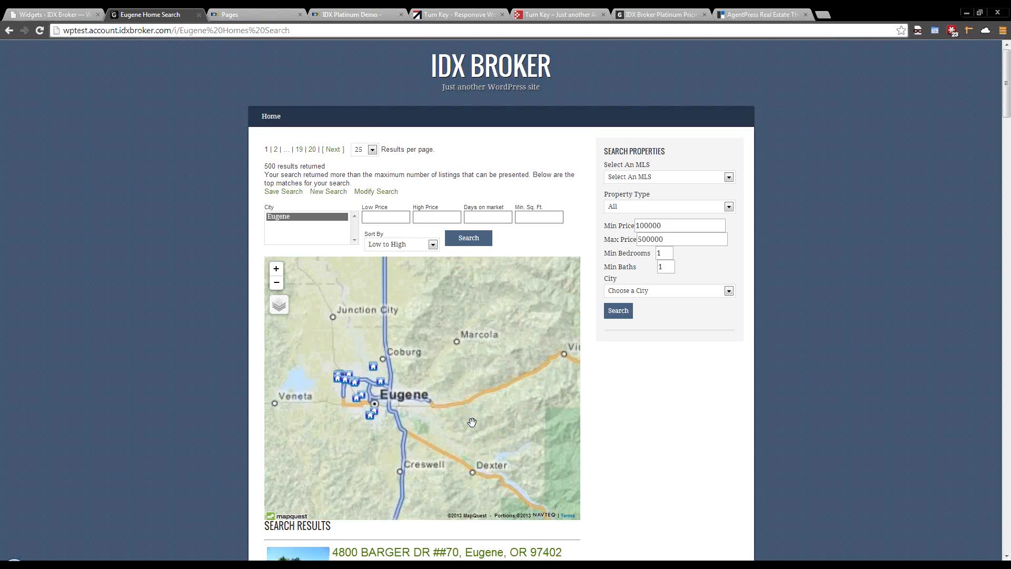
scroll(471, 423, "up", 1)
left_click_drag(401, 404, 539, 437)
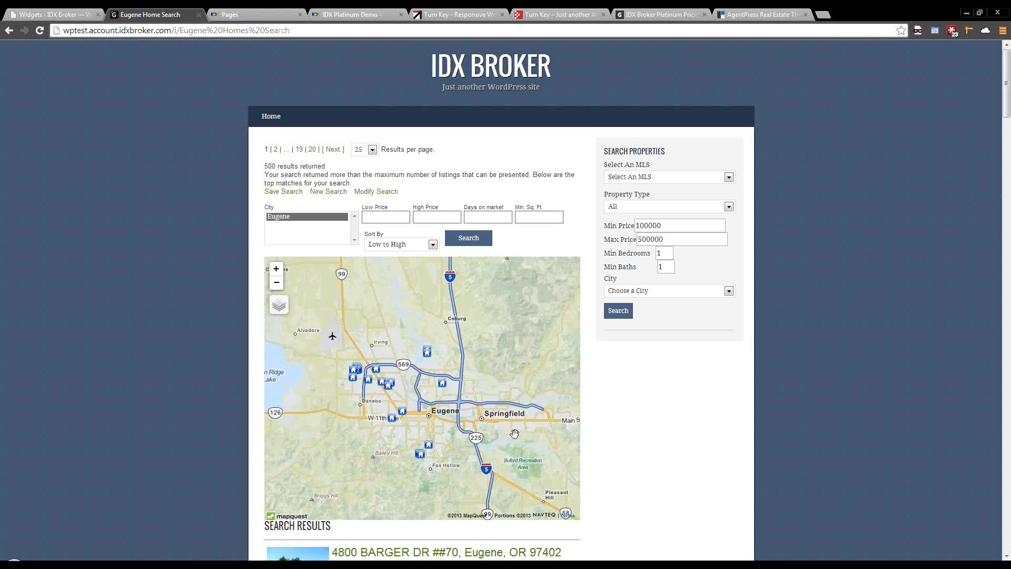
left_click_drag(495, 431, 515, 424)
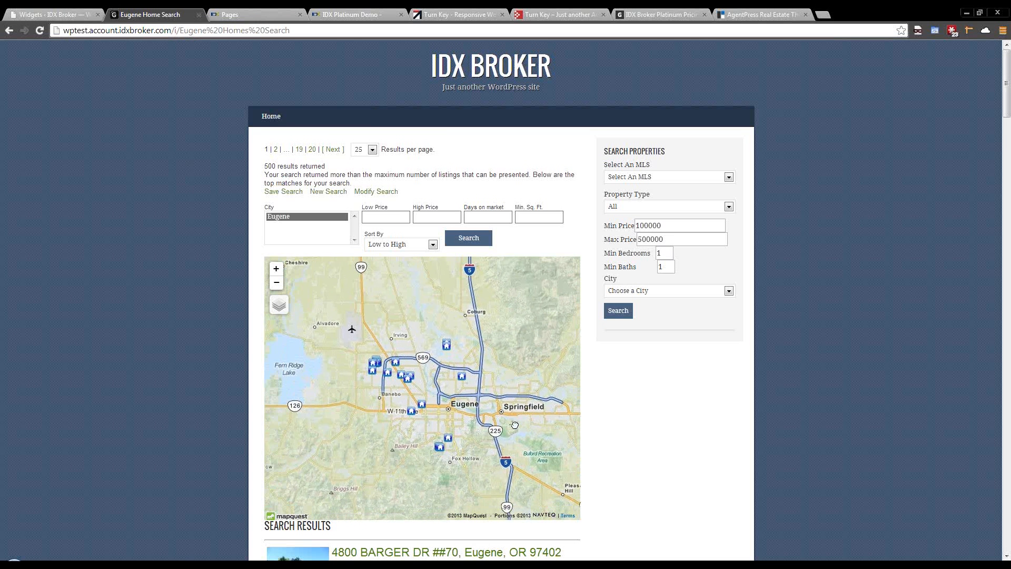
left_click(67, 15)
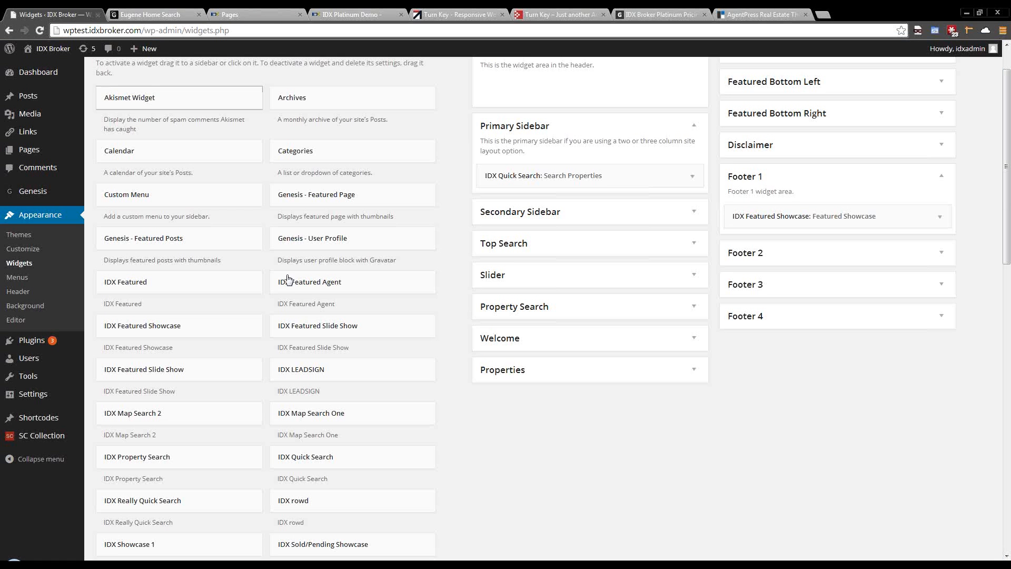
Step: Open the IDX Broker Platinum plugin settings and bring the system navigation and custom link lists into view
scroll(517, 424, "up", 1)
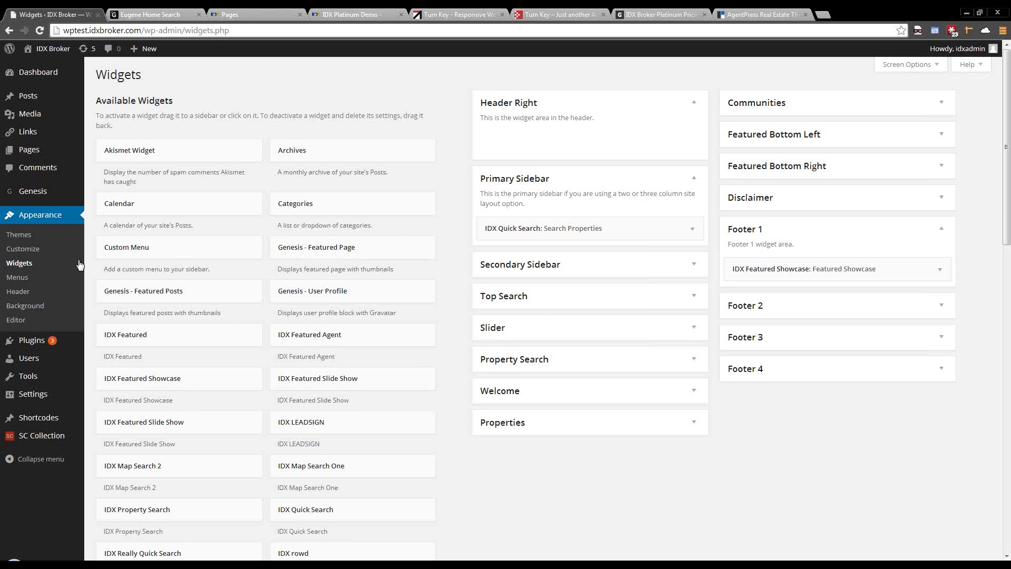
mouse_move(48, 346)
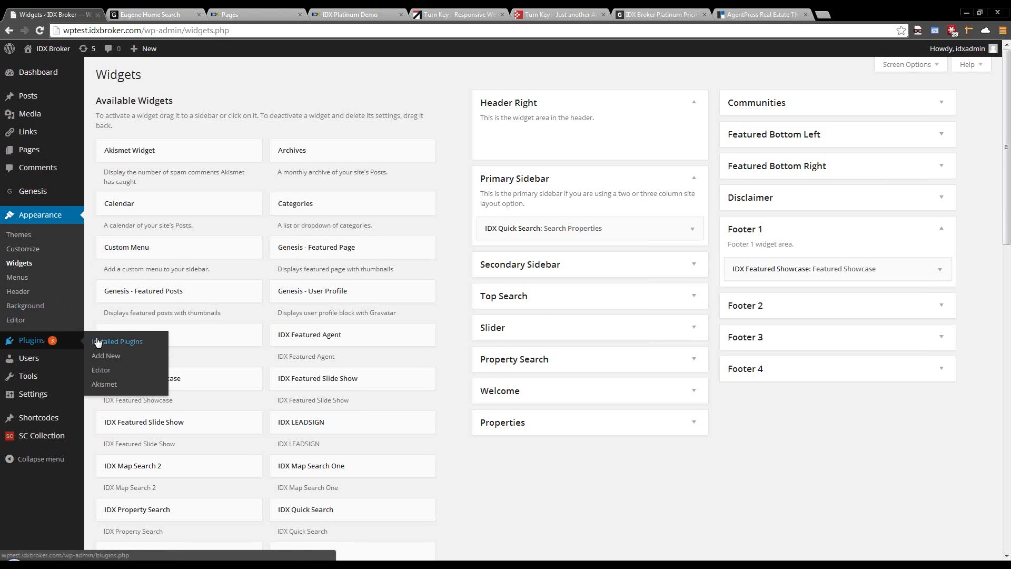
mouse_move(58, 399)
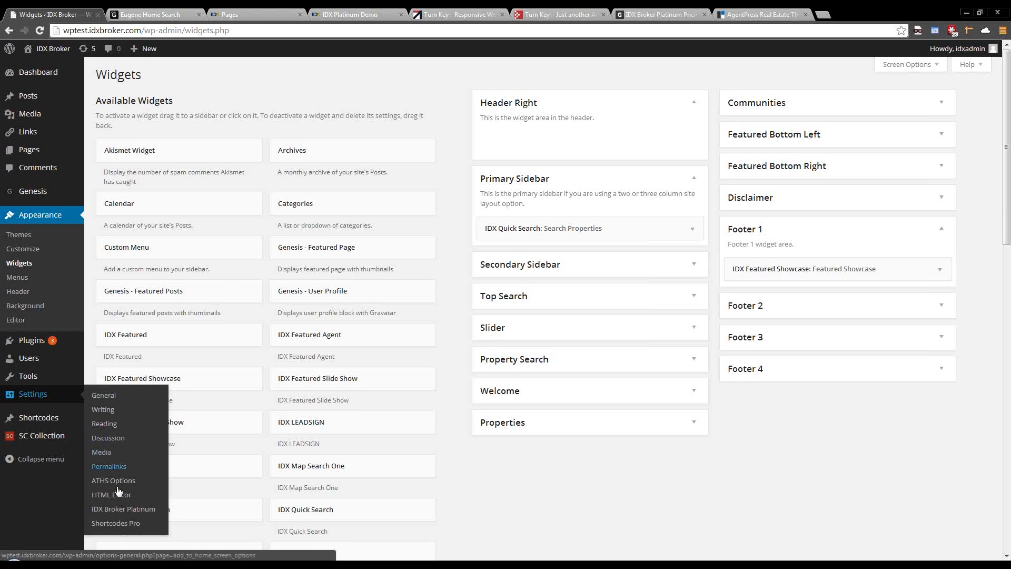
left_click(122, 509)
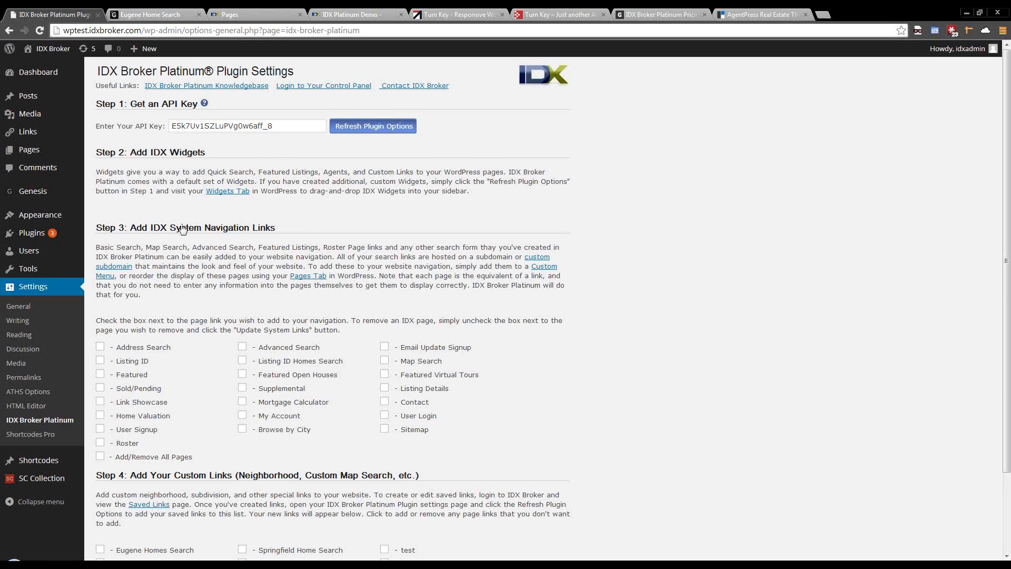
scroll(181, 233, "down", 1)
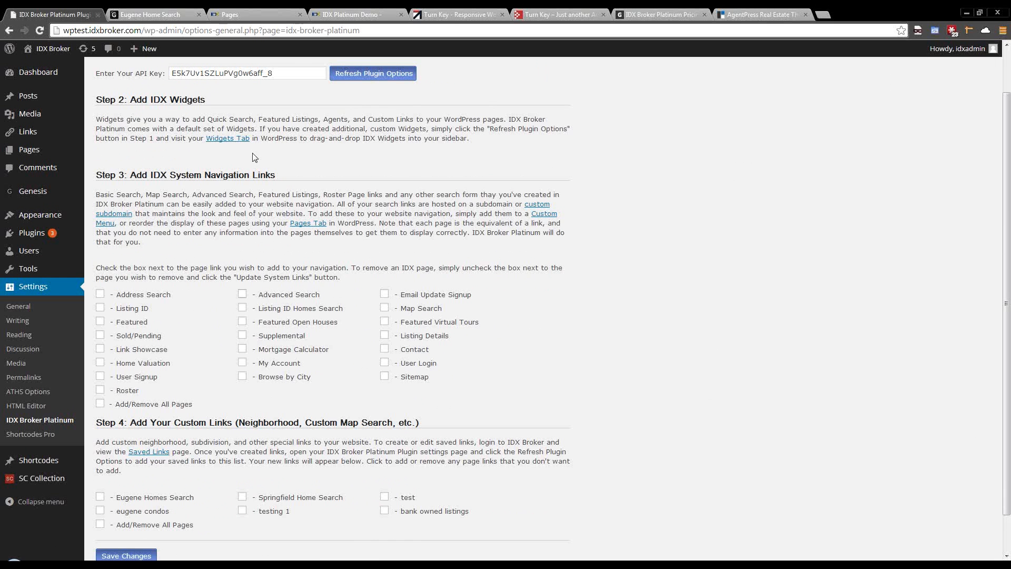
Step: Visit the Dashboard of the IDX control panel, return to Pages, highlight its web address and look through the page list
left_click(235, 16)
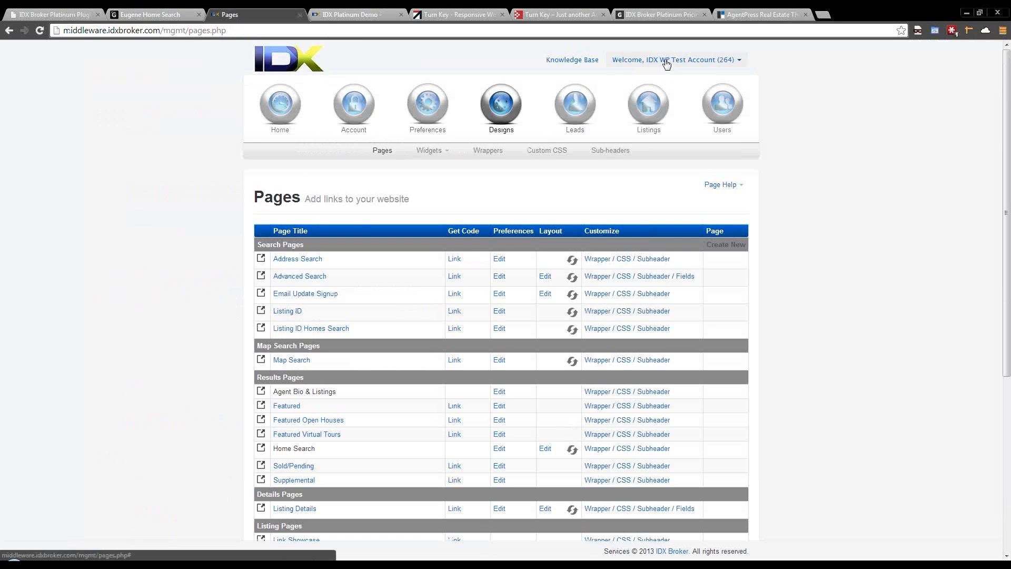
mouse_move(280, 108)
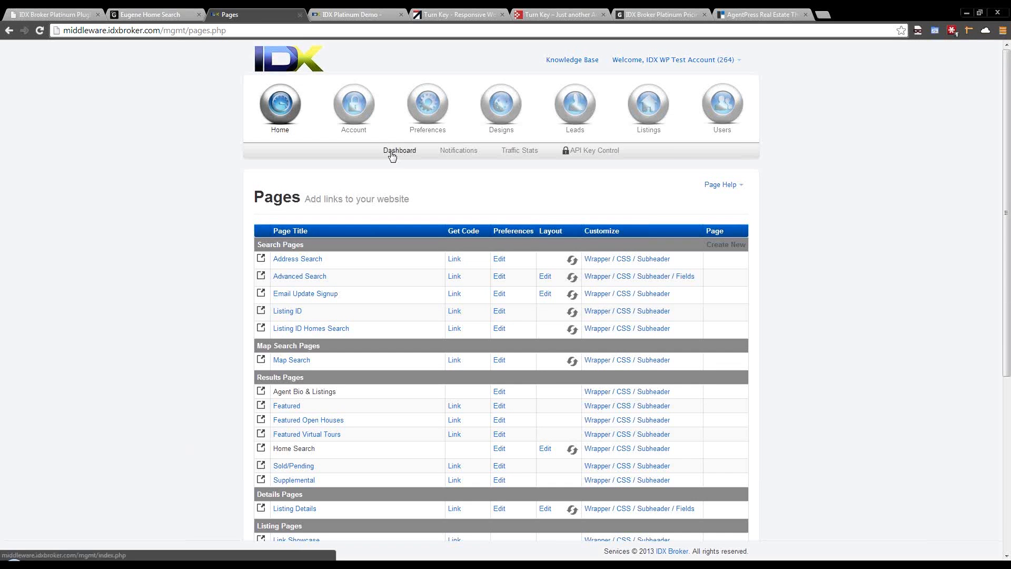
left_click(390, 153)
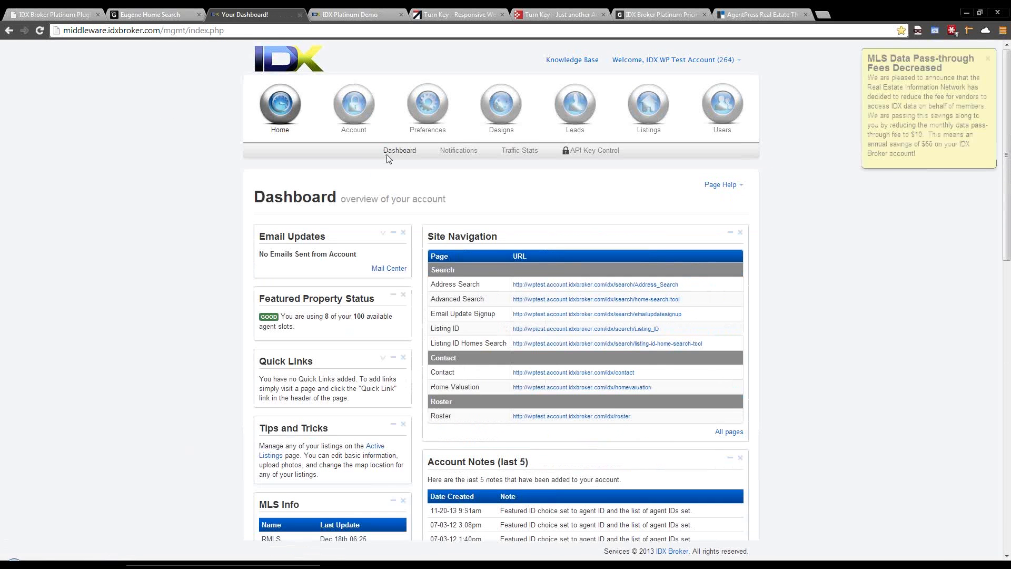
mouse_move(504, 107)
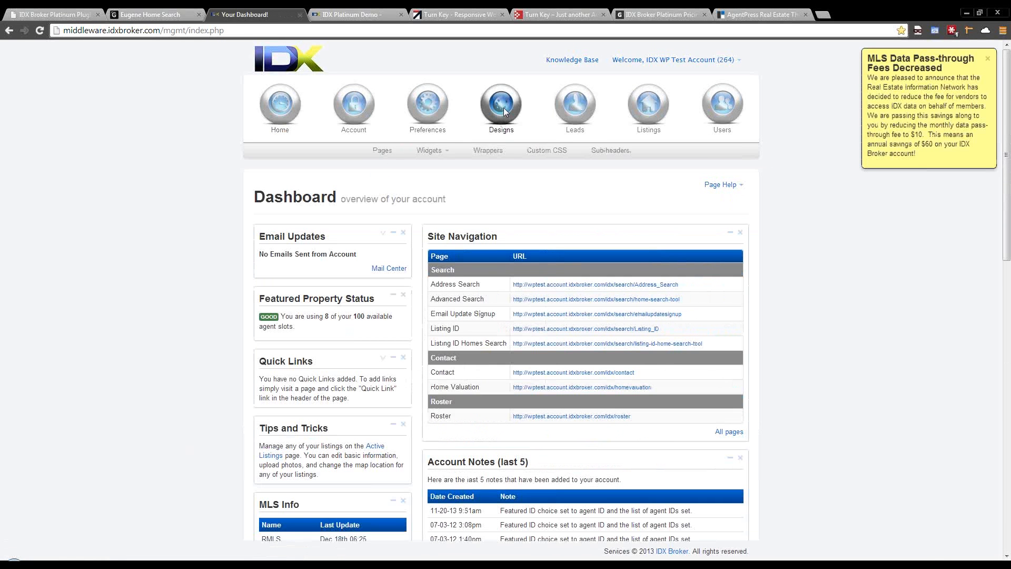
left_click(376, 153)
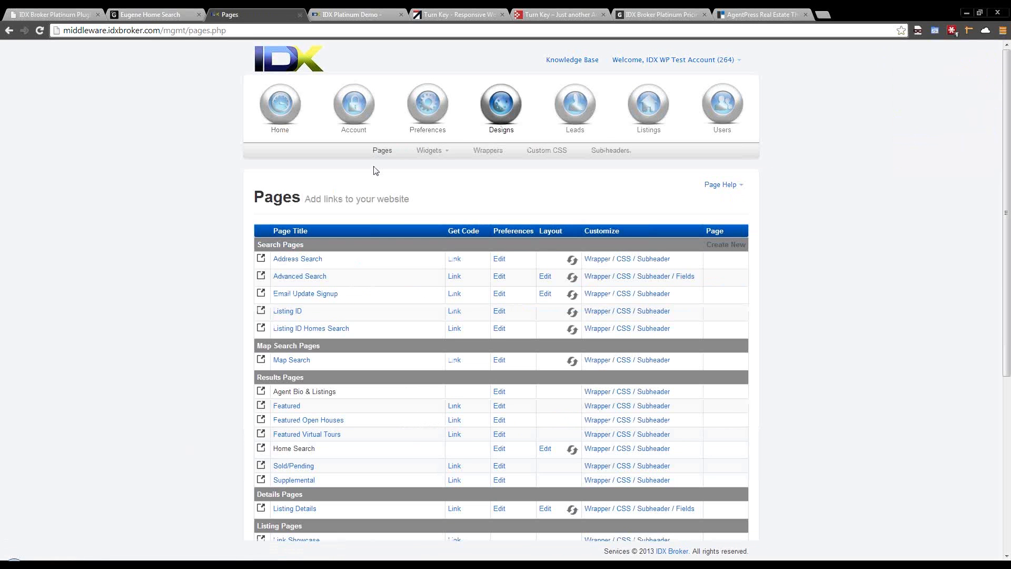
left_click(222, 30)
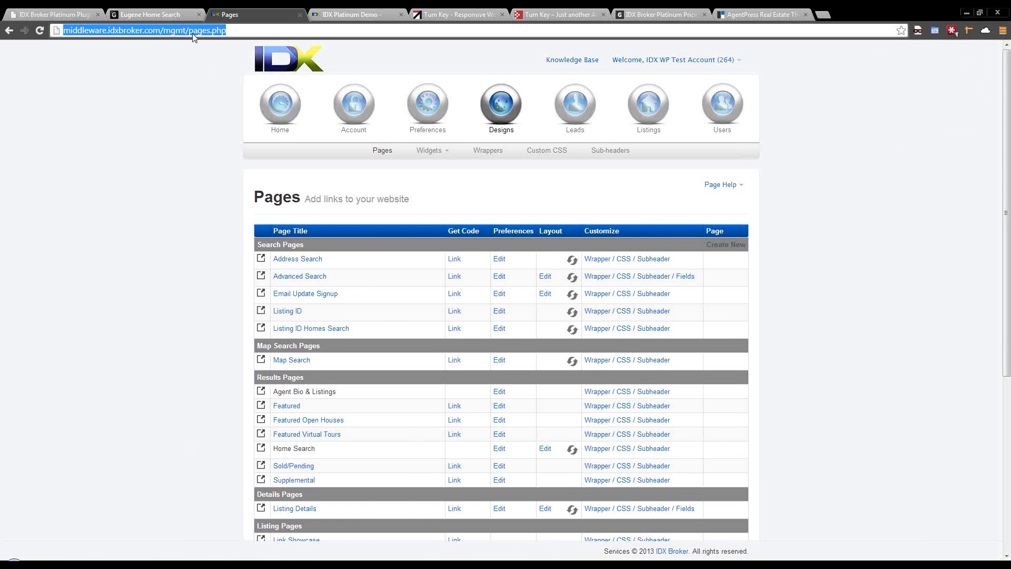
scroll(222, 295, "down", 4)
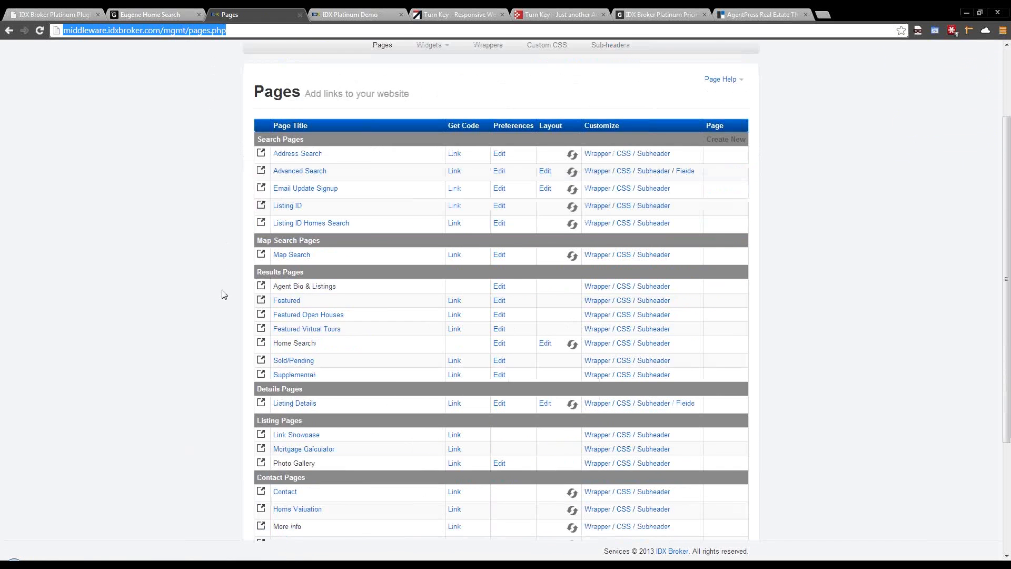
scroll(222, 295, "up", 4)
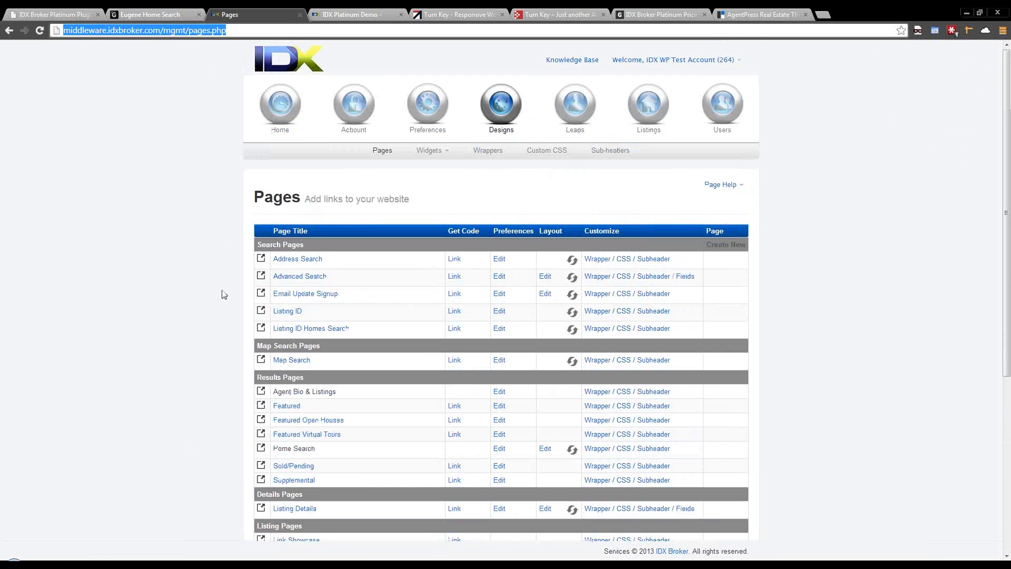
Step: Open the Advanced Search page from the IDX control panel and look through its search form, sidebar search, footer showcase and web address
left_click(293, 278)
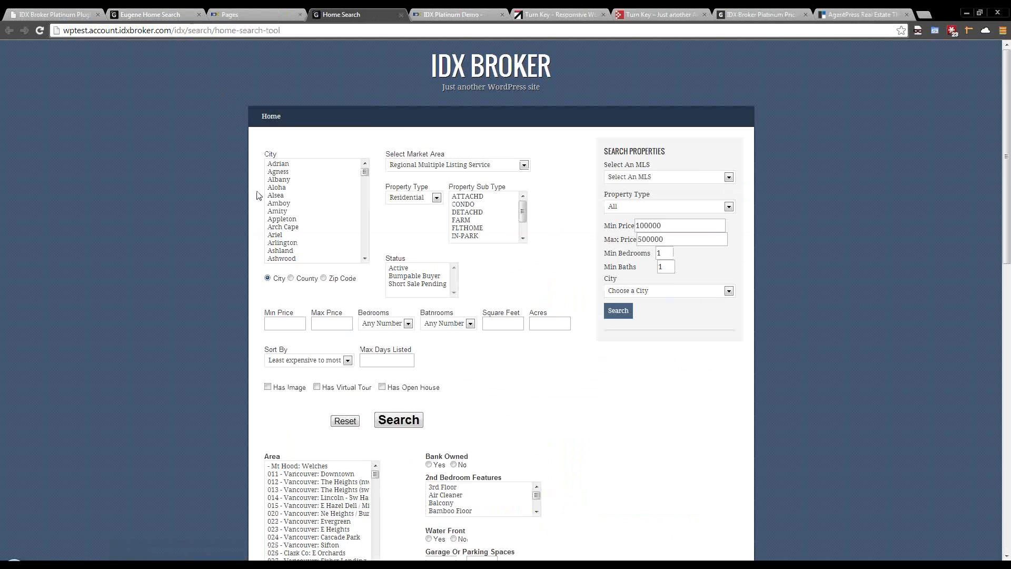
scroll(295, 237, "down", 3)
scroll(503, 336, "down", 4)
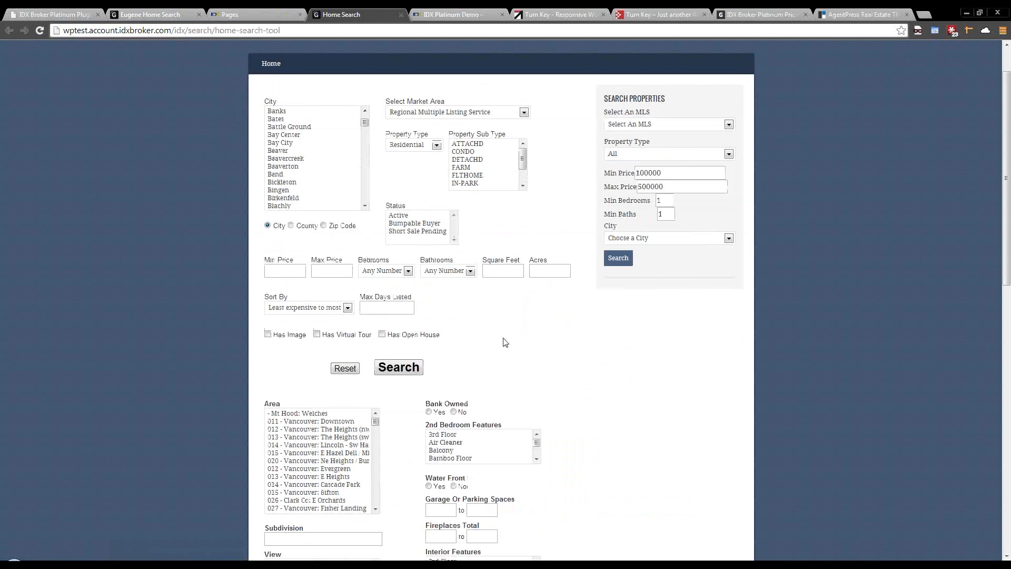
scroll(543, 353, "down", 5)
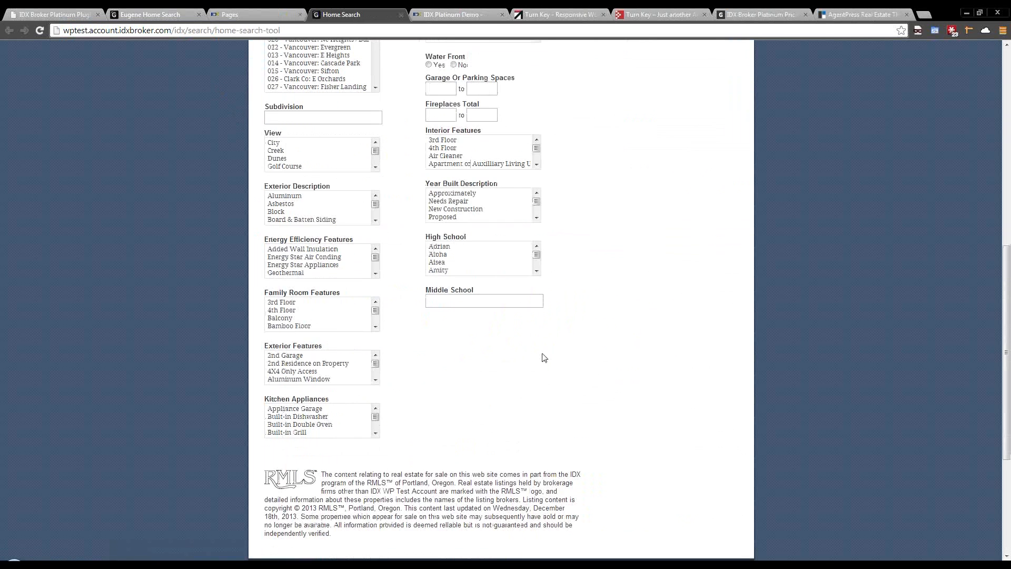
scroll(542, 353, "up", 8)
scroll(542, 354, "down", 15)
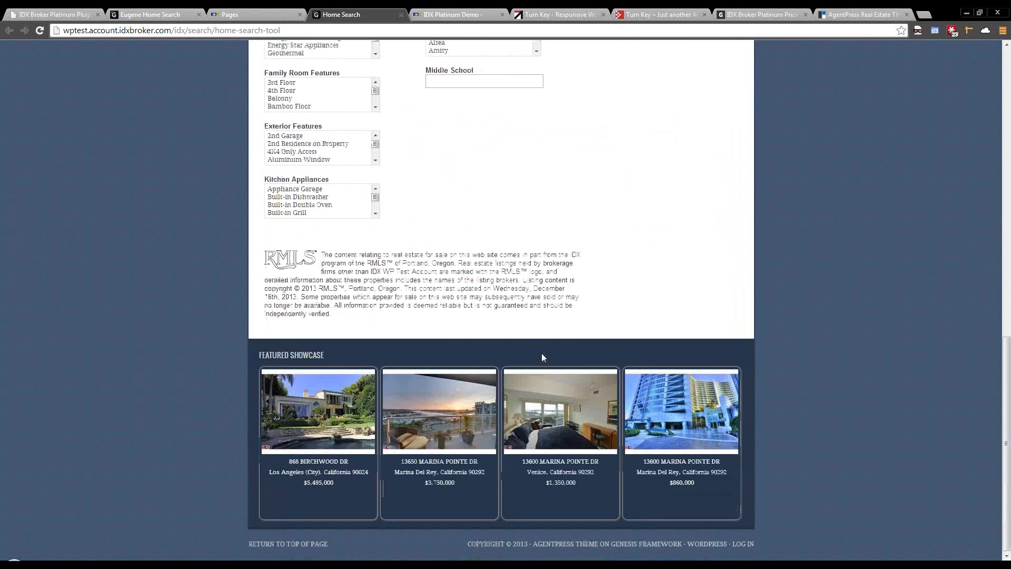
scroll(543, 354, "up", 16)
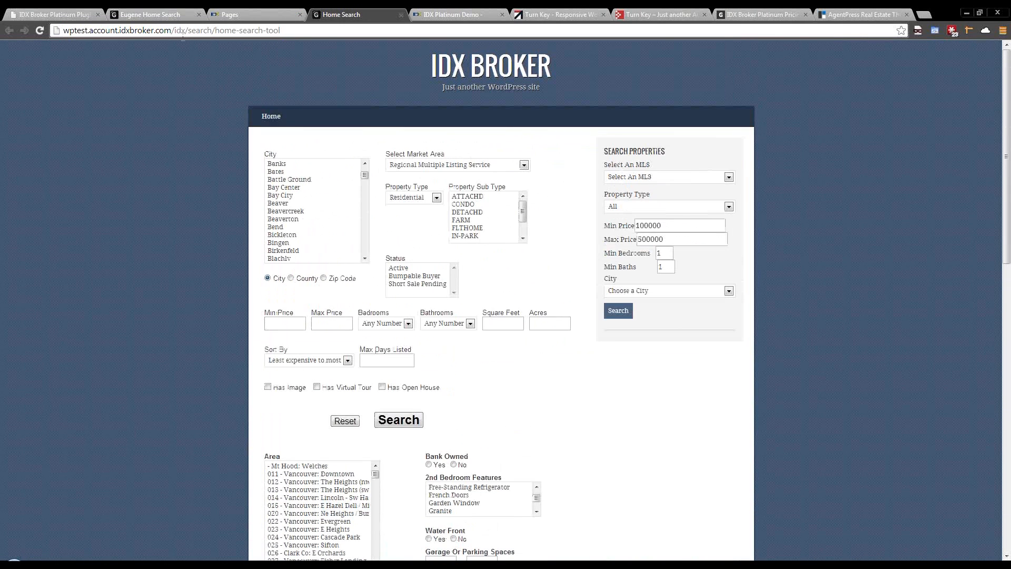
left_click(183, 35)
Step: Add Advanced Search to the system navigation links in the IDX Broker Platinum plugin settings and save the changes
left_click(57, 14)
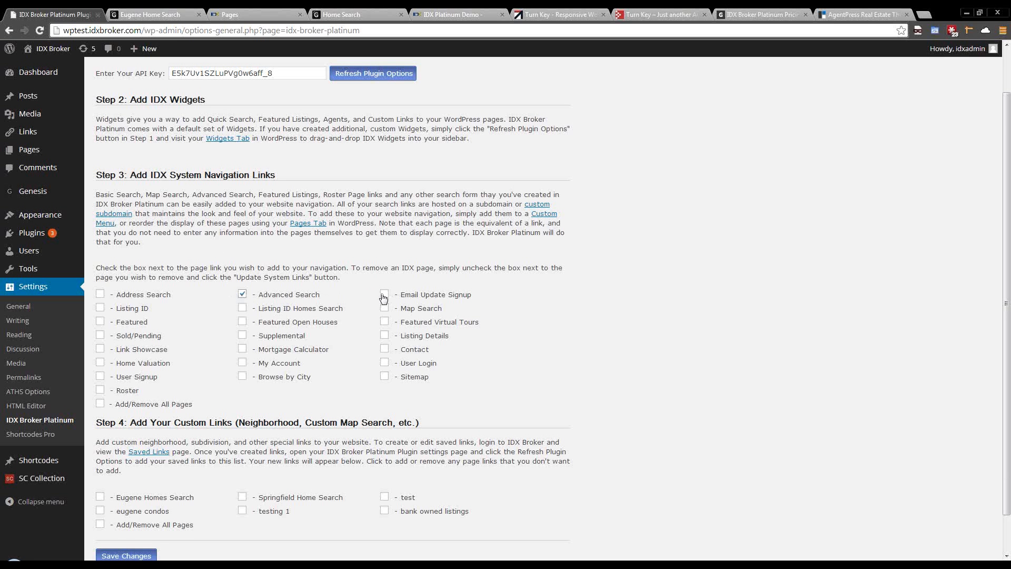
scroll(190, 494, "down", 1)
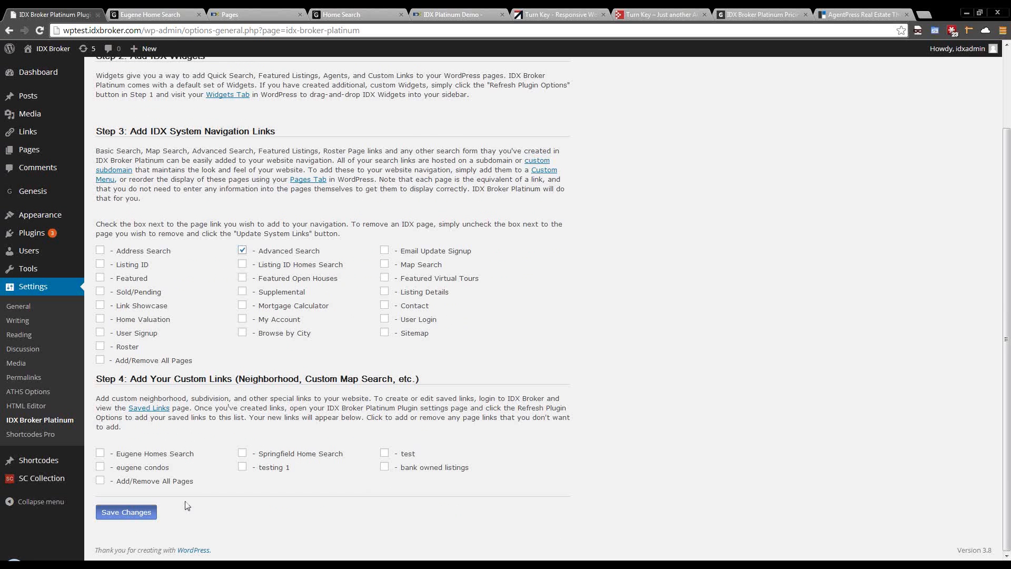
left_click(138, 512)
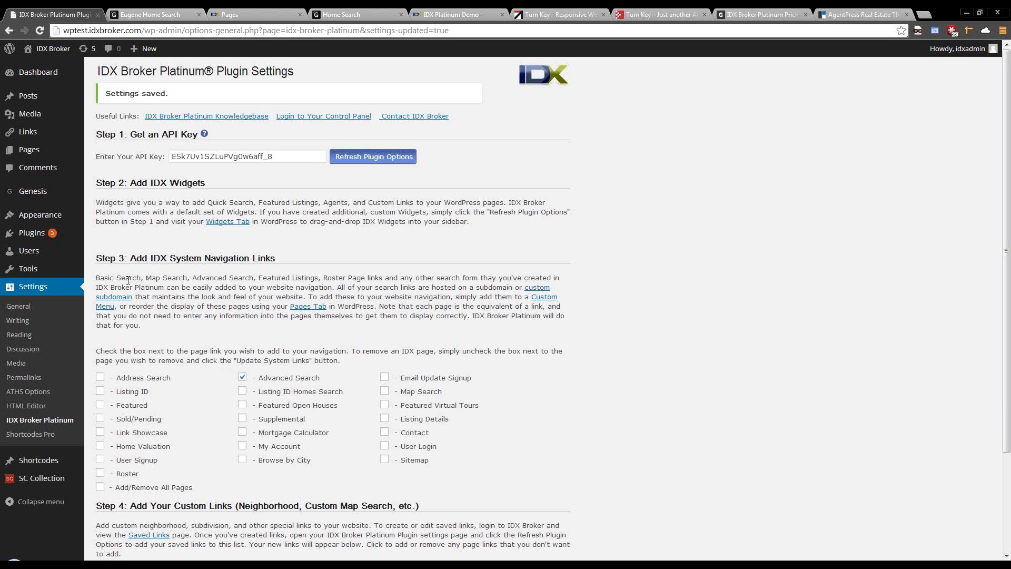
Step: Open Test Menu 1 on the WordPress Menus page and compare it with the navigation bar of the live home page
mouse_move(56, 220)
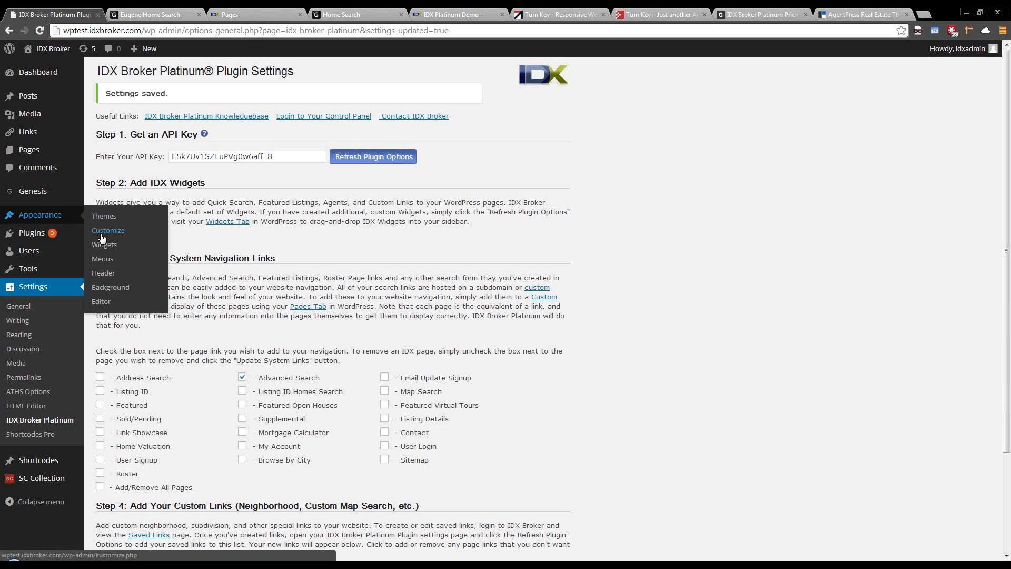
left_click(105, 260)
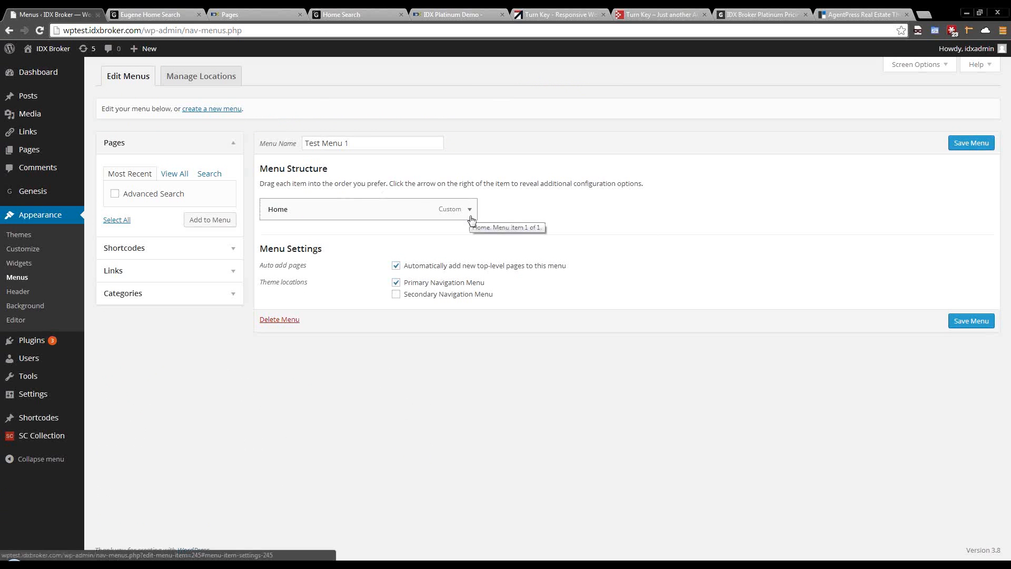
left_click(176, 13)
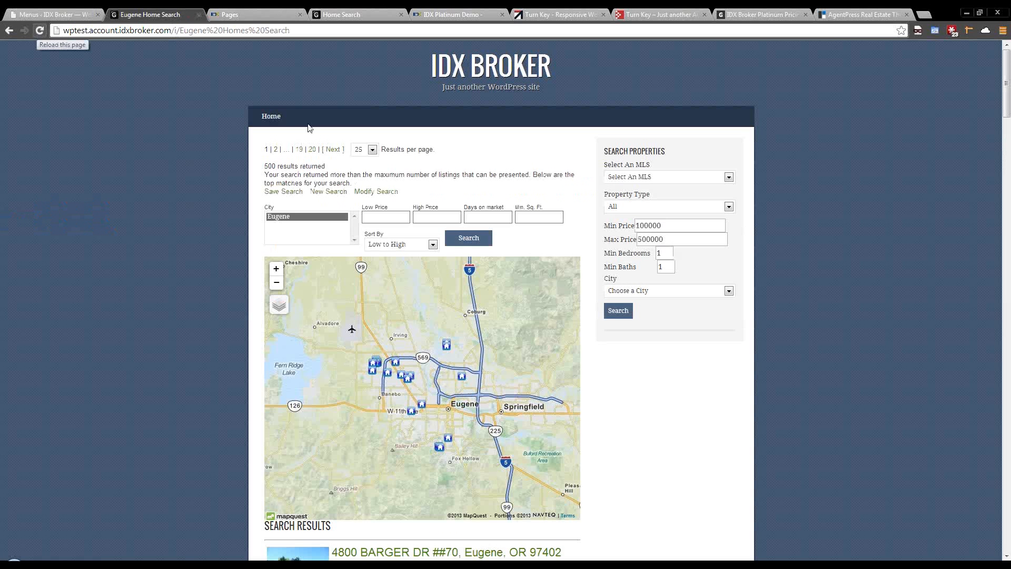
left_click(40, 30)
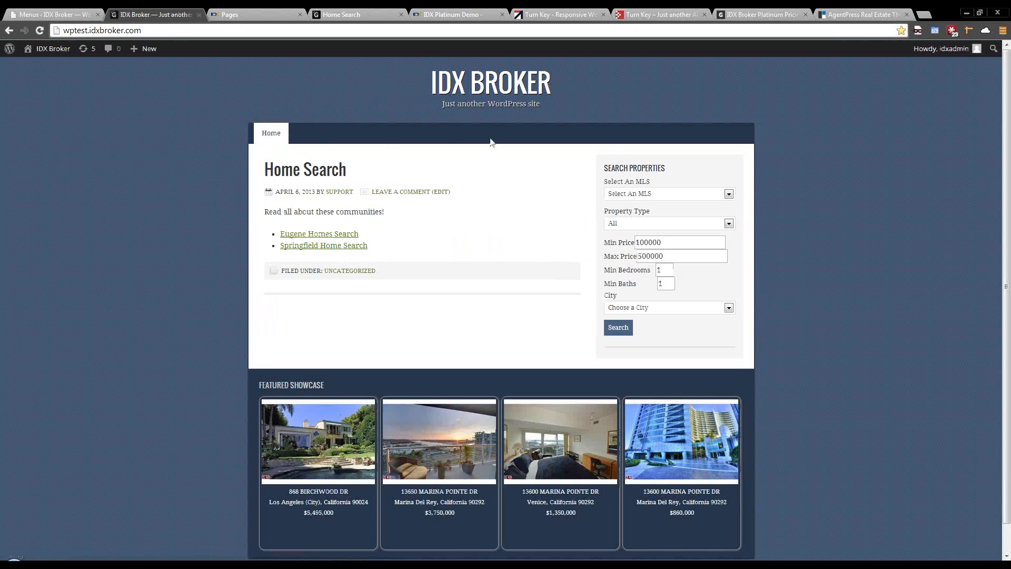
left_click(44, 15)
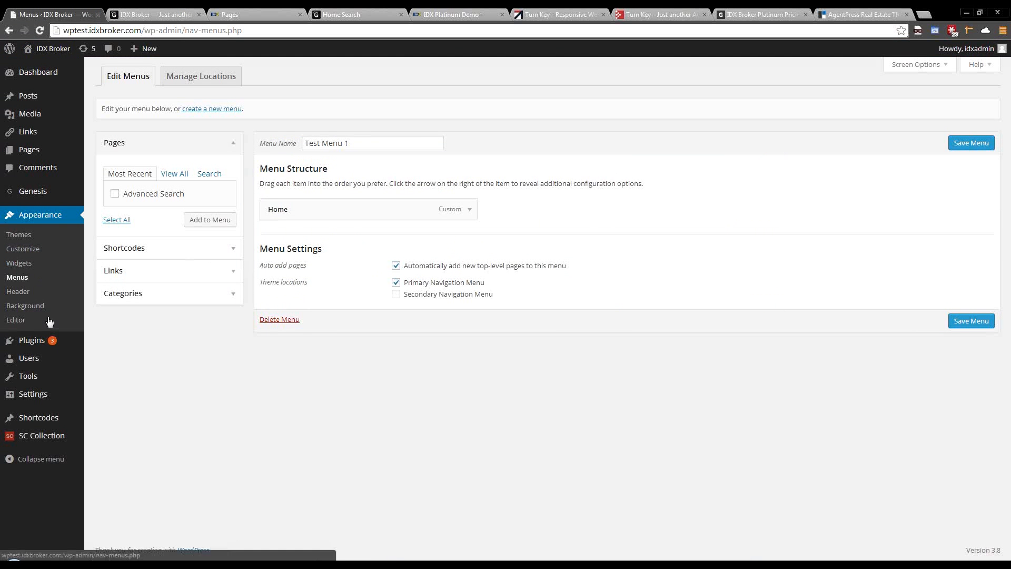
Step: Return to the IDX Broker Platinum plugin settings, toggle all system pages on and off, and re-select only Advanced Search
mouse_move(53, 397)
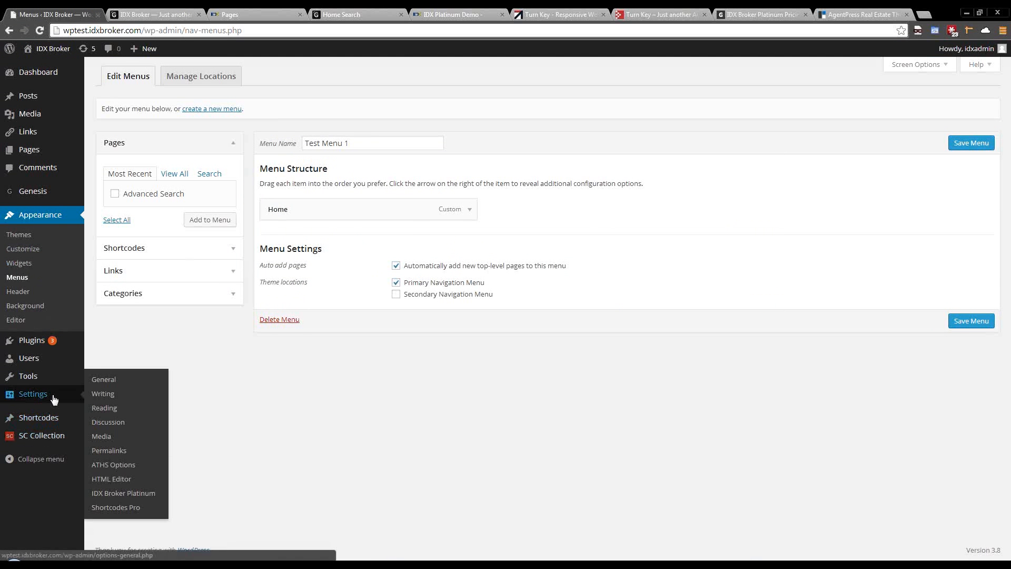
left_click(116, 495)
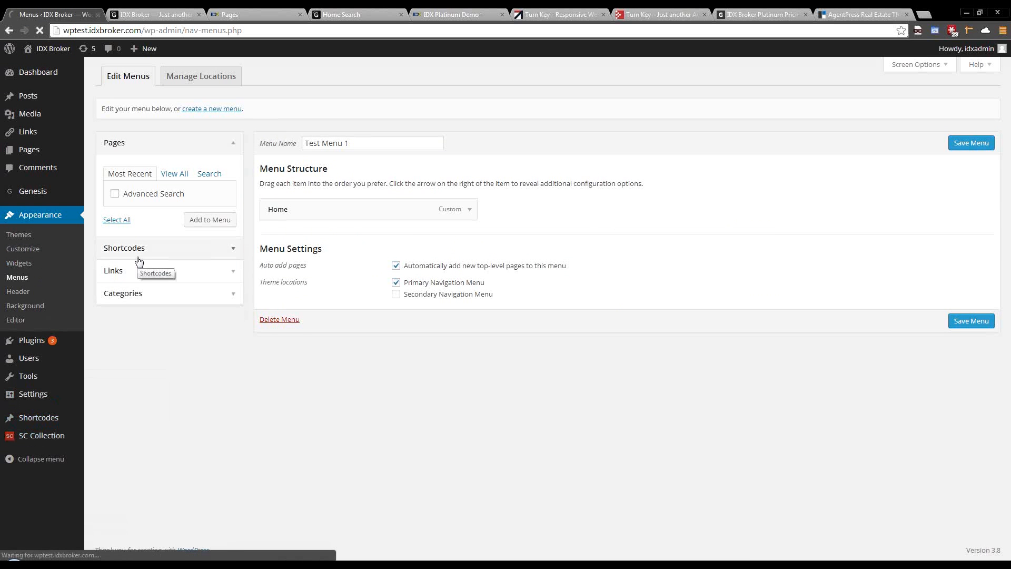
scroll(102, 408, "down", 1)
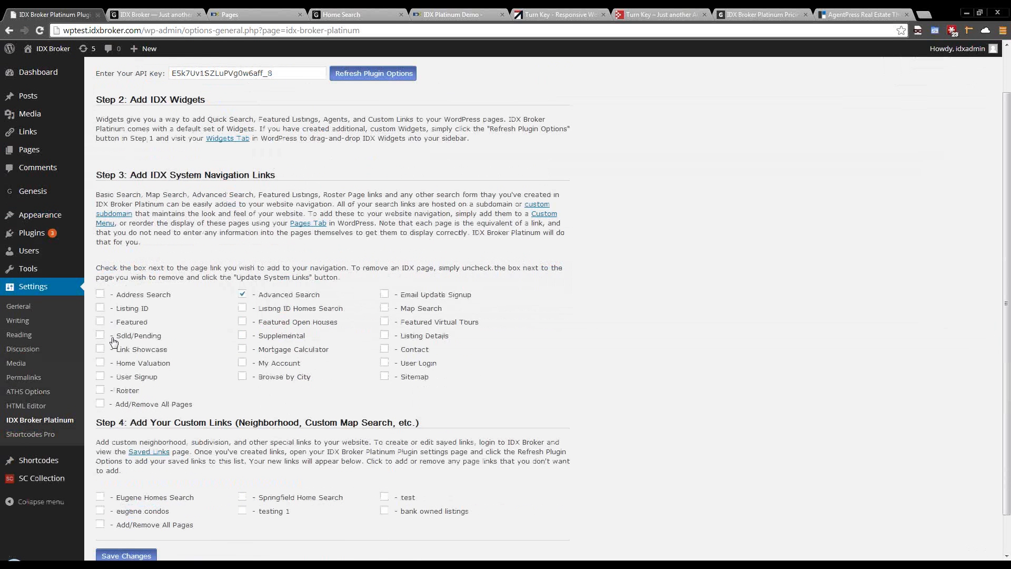
left_click(101, 404)
left_click(101, 404)
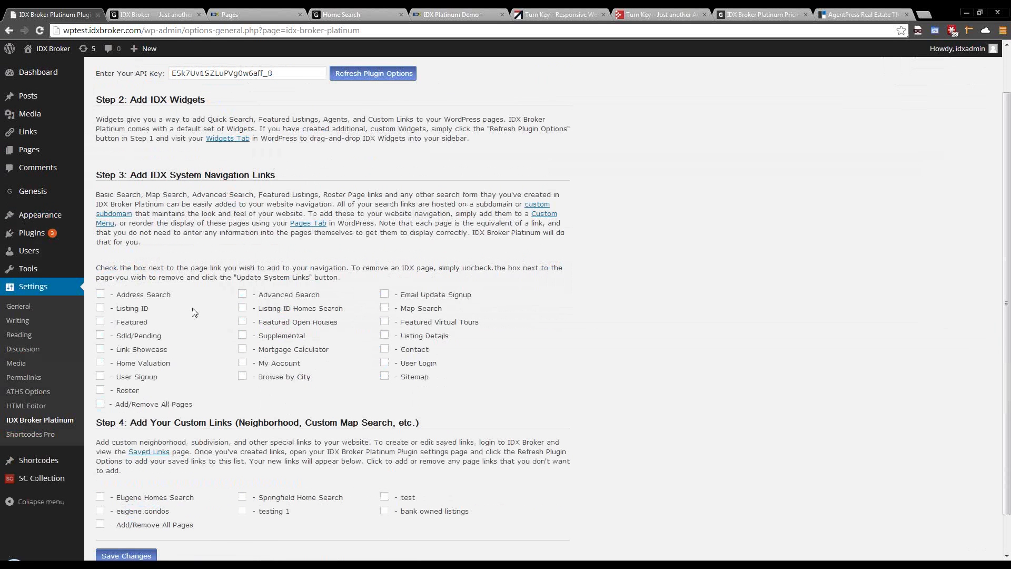
left_click(242, 294)
scroll(132, 507, "up", 1)
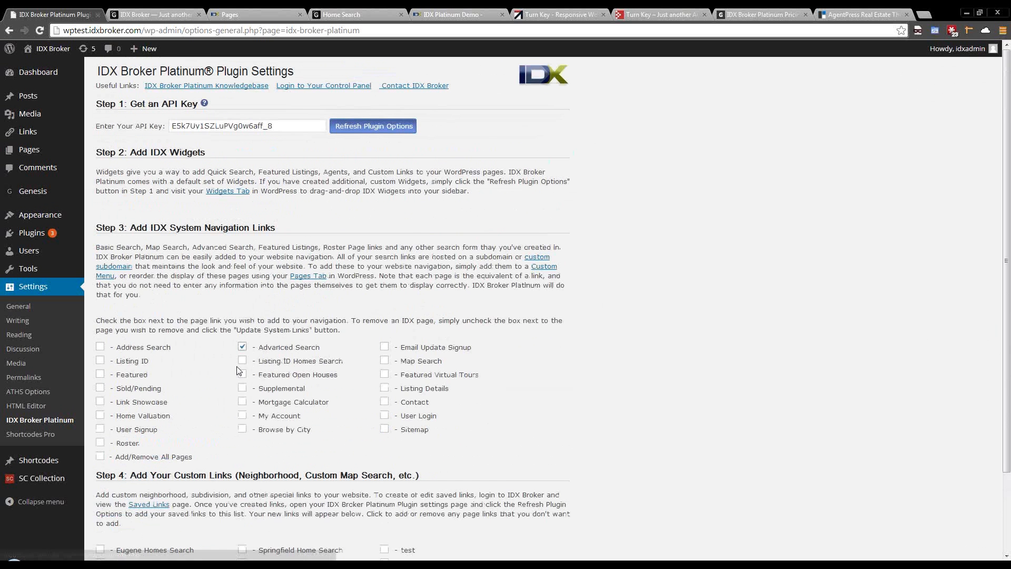
scroll(143, 490, "down", 2)
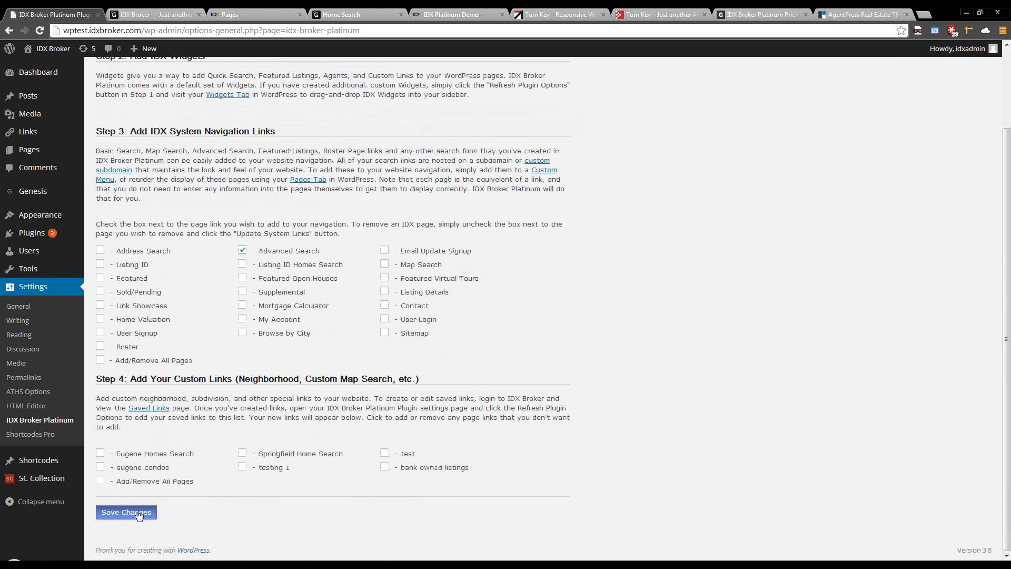
Step: Open the WordPress Menus page and add the Advanced Search page to Test Menu 1
mouse_move(31, 232)
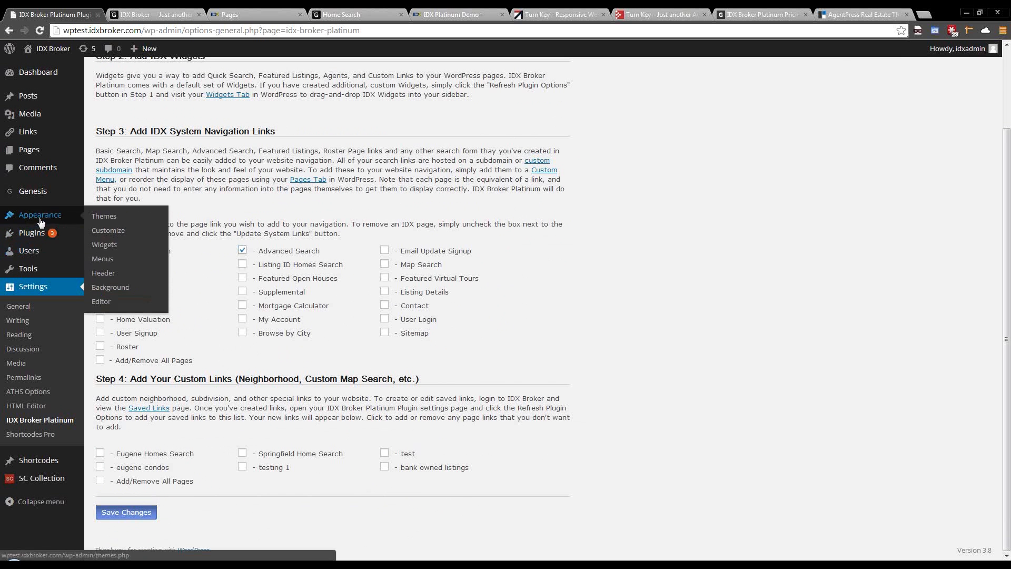
left_click(107, 260)
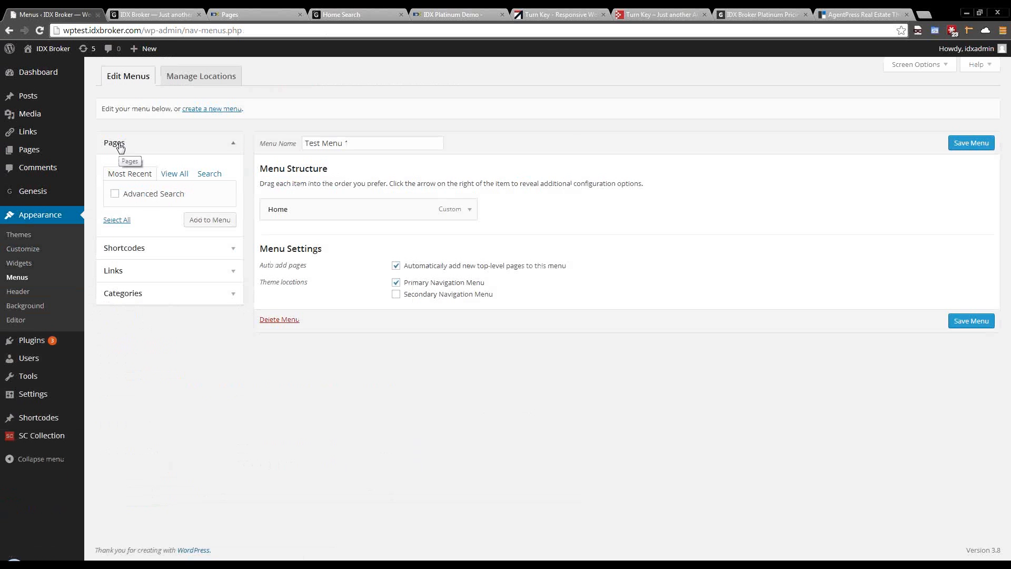
left_click(165, 175)
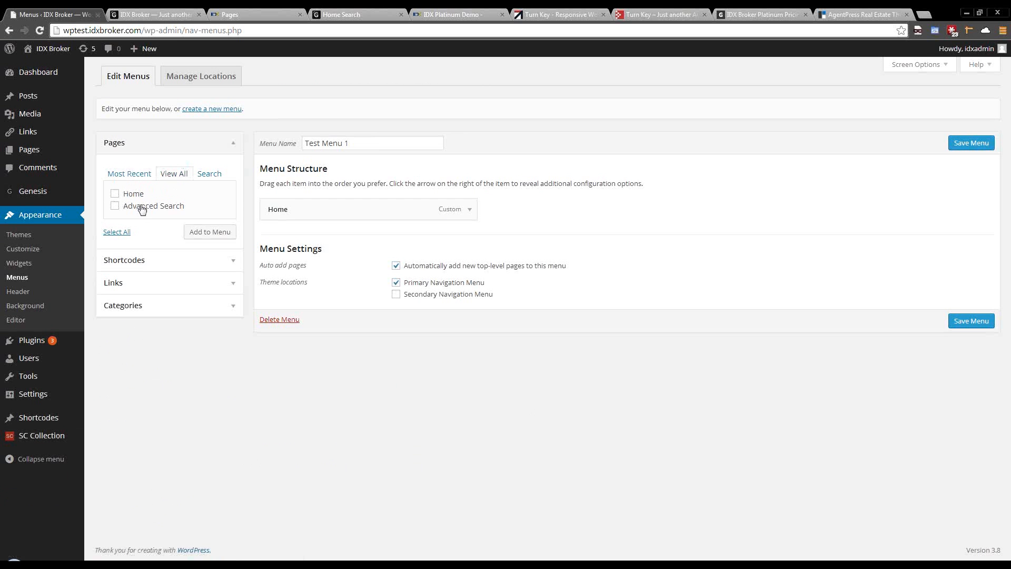
left_click(115, 206)
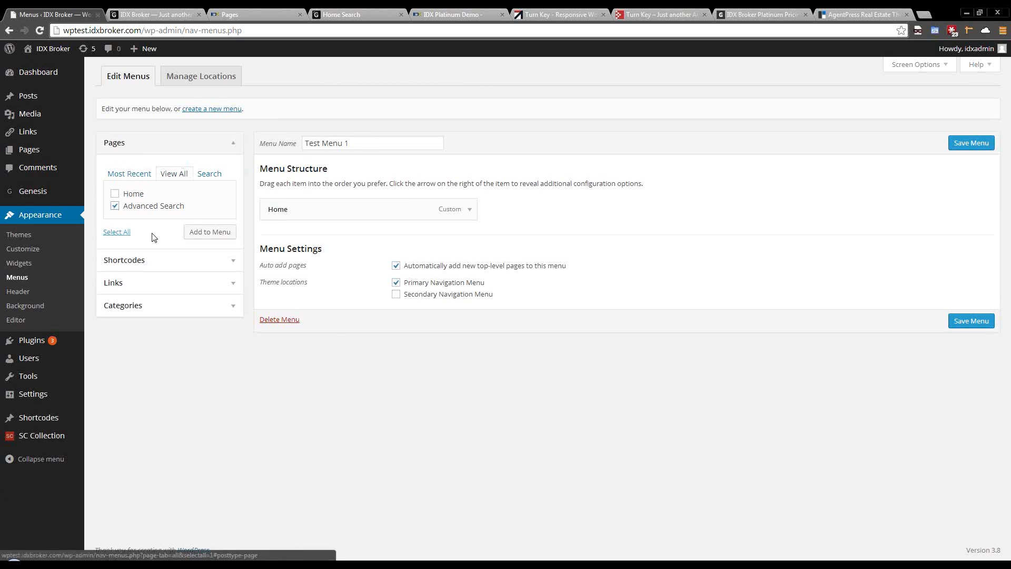
left_click(209, 232)
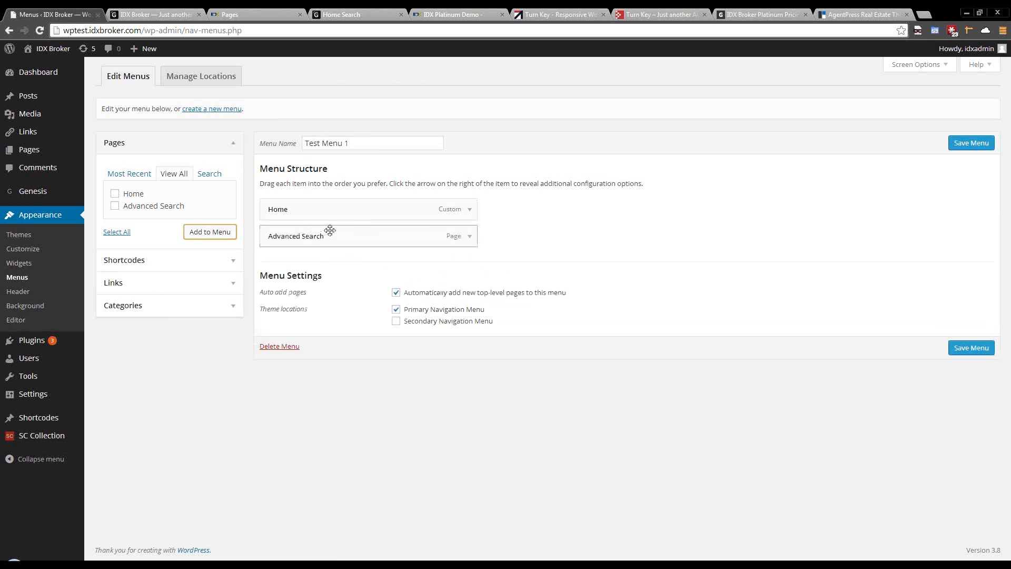
Step: Check the navigation label of the Advanced Search menu item and save Test Menu 1
left_click(469, 236)
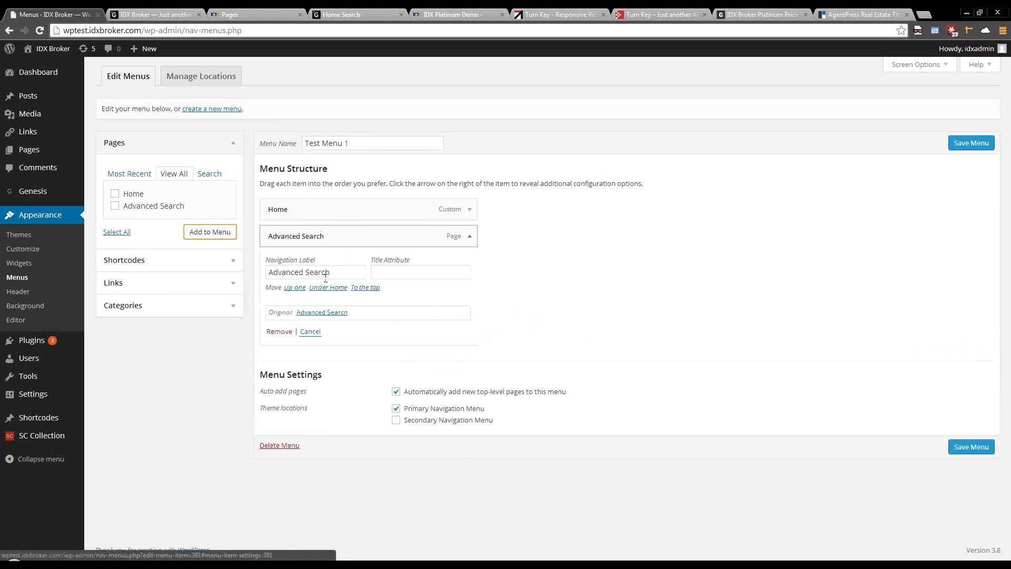
left_click_drag(325, 275, 236, 280)
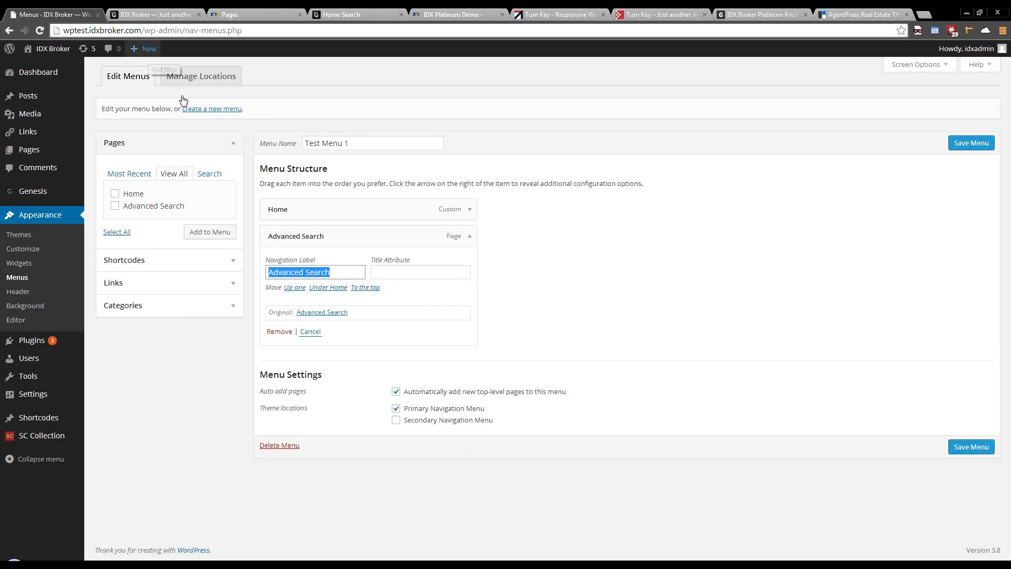
left_click(470, 238)
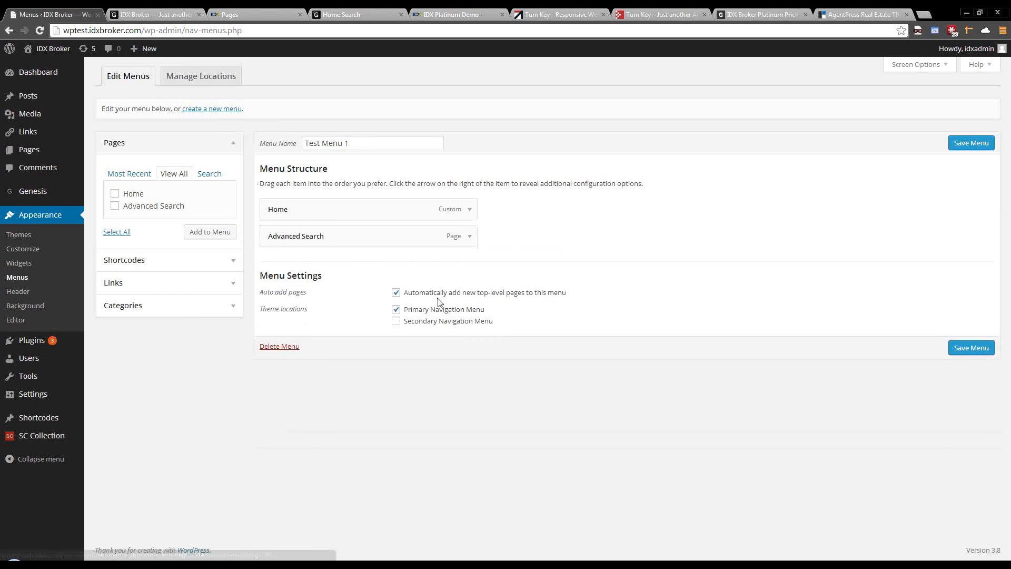
left_click(968, 346)
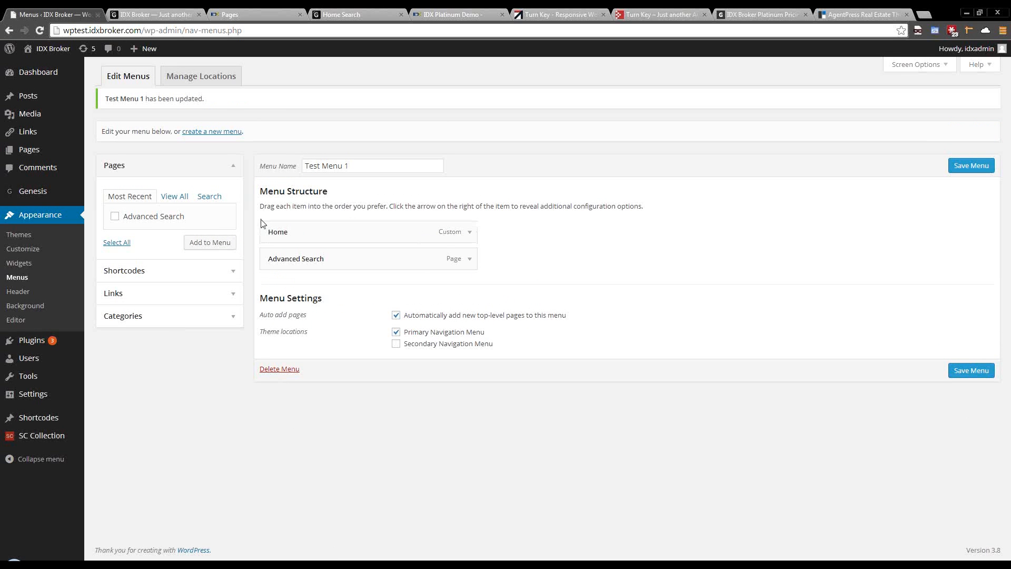
Step: Reload the live home page and open Advanced Search from its navigation bar
left_click(142, 16)
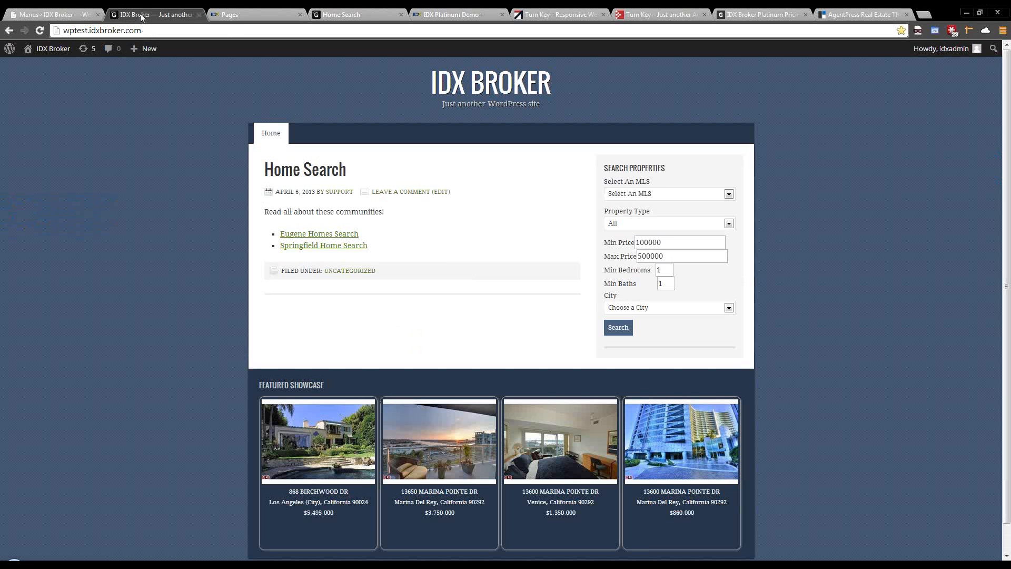
left_click(40, 30)
mouse_move(73, 107)
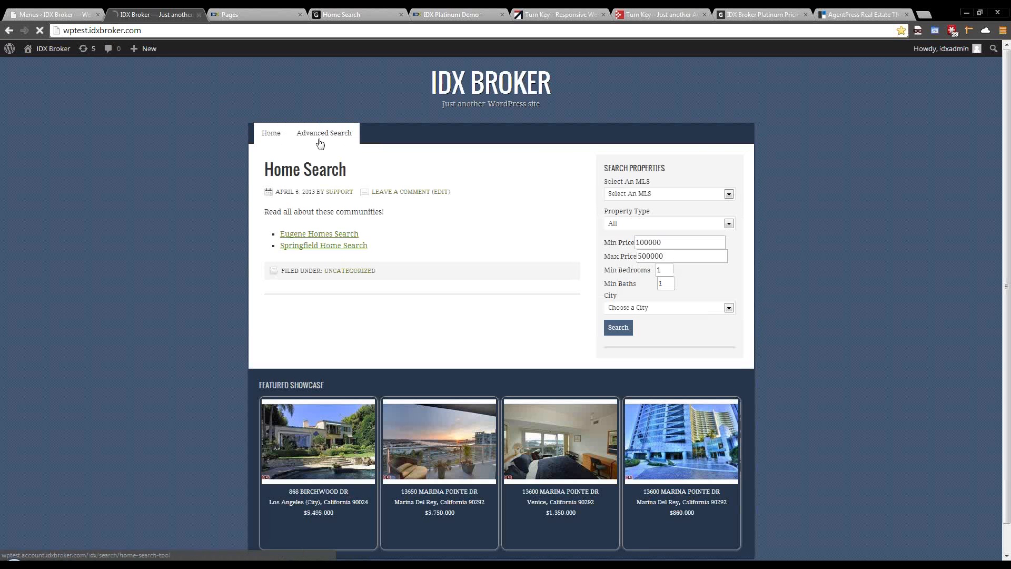
left_click(324, 136)
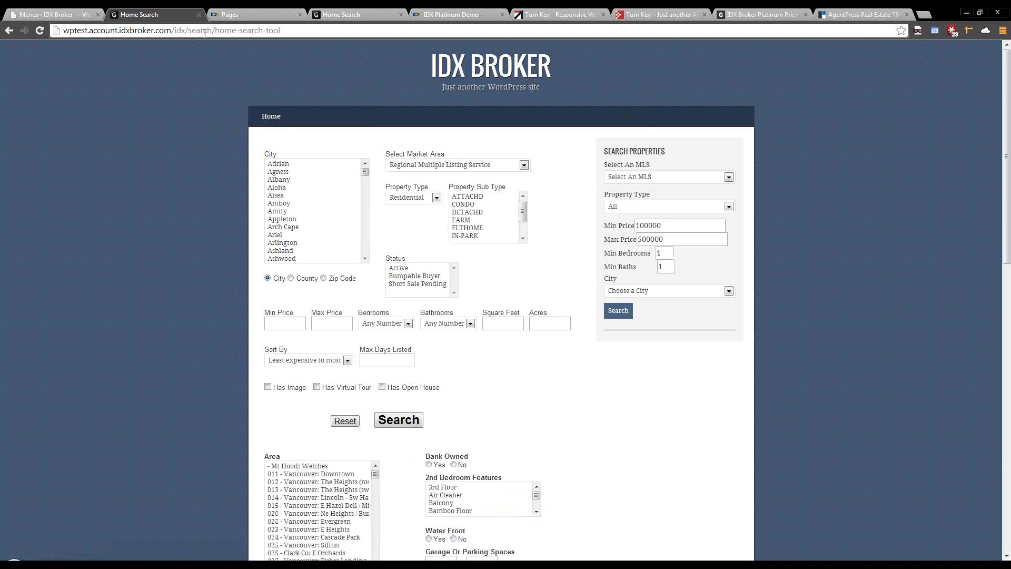
Step: Look through the live Advanced Search page, including its Area list, additional search fields and footer showcase
scroll(591, 323, "down", 9)
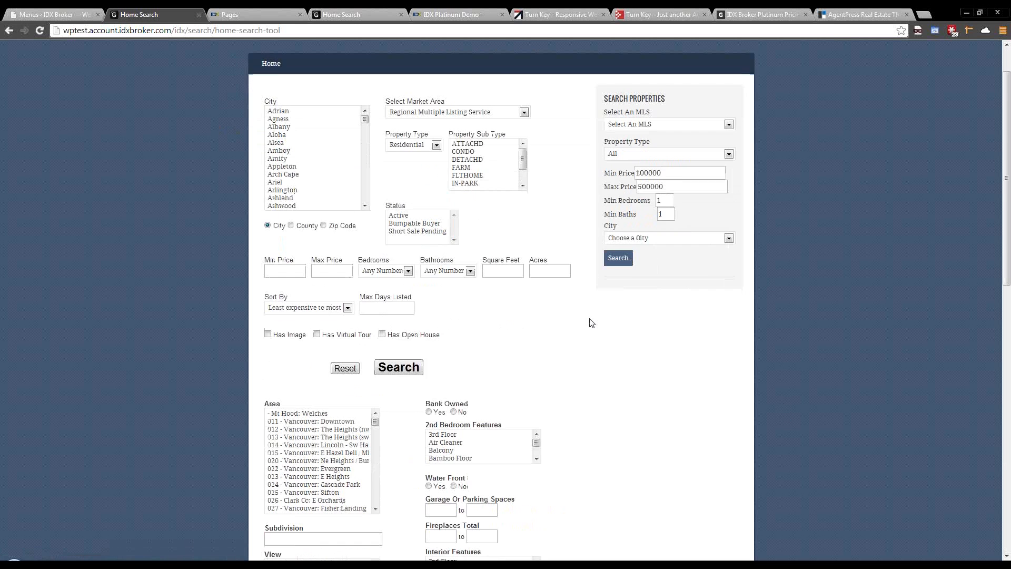
scroll(588, 327, "down", 4)
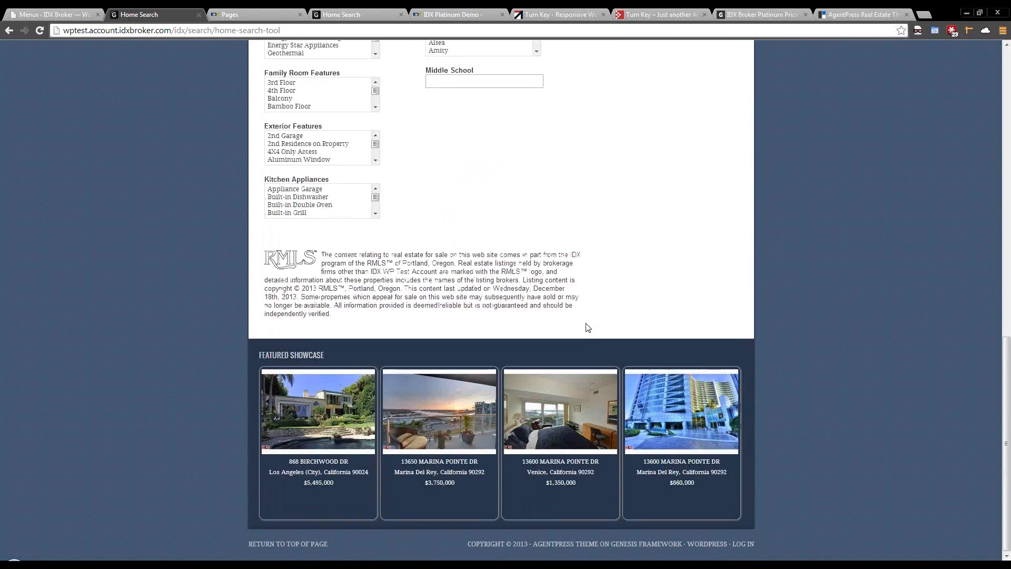
scroll(588, 327, "up", 13)
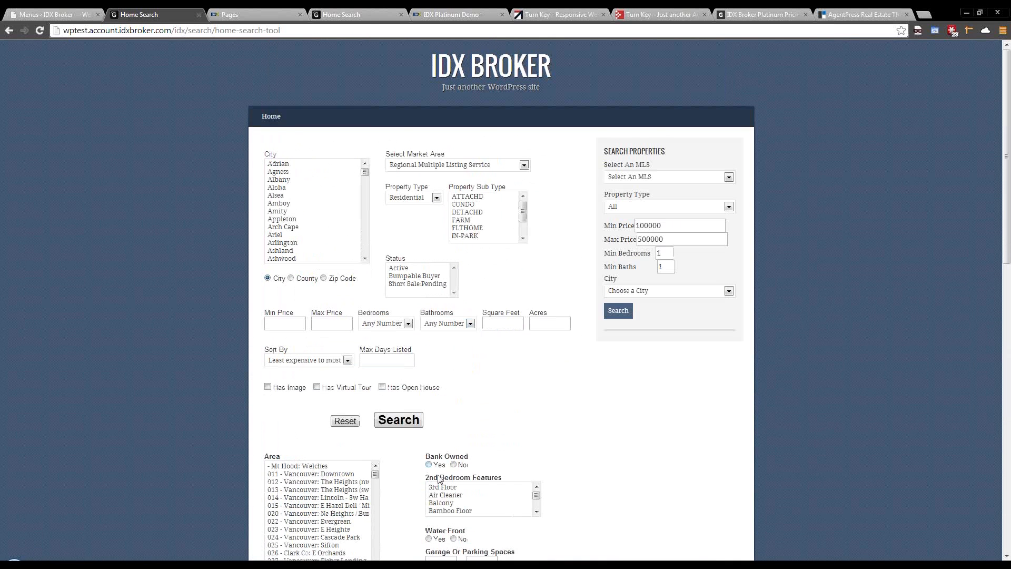
scroll(281, 476, "down", 4)
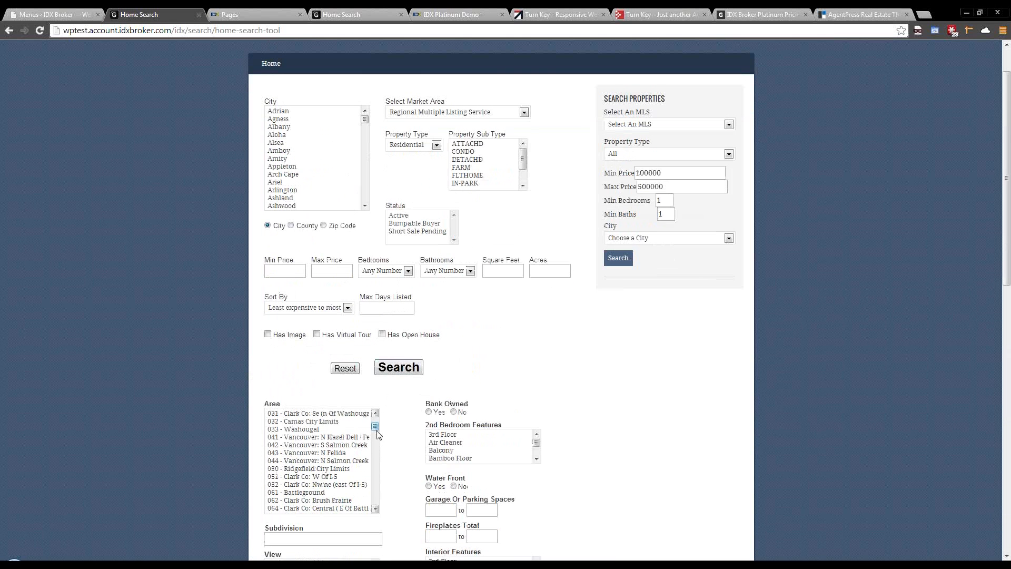
scroll(376, 432, "down", 4)
scroll(392, 459, "down", 1)
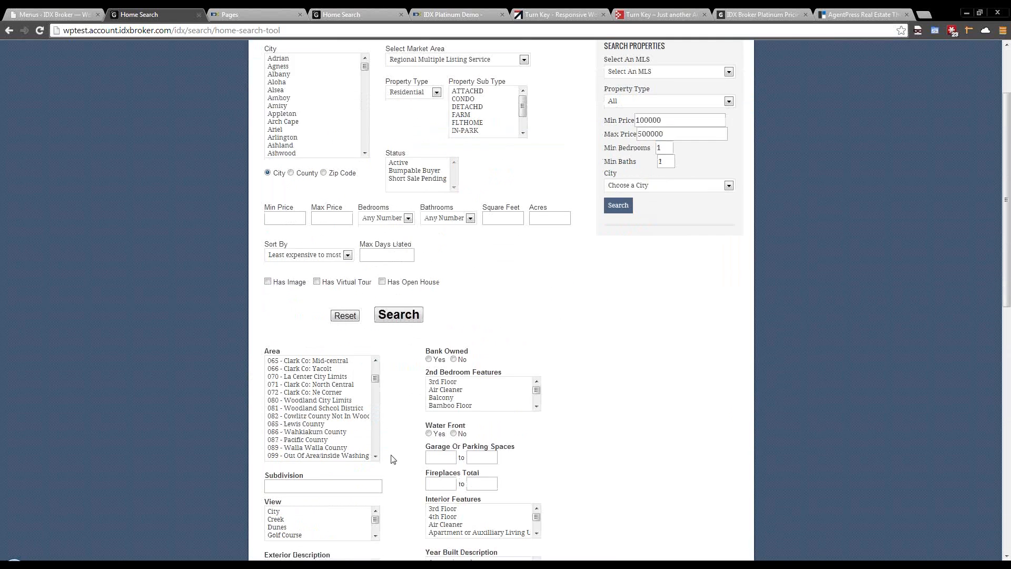
scroll(392, 459, "up", 2)
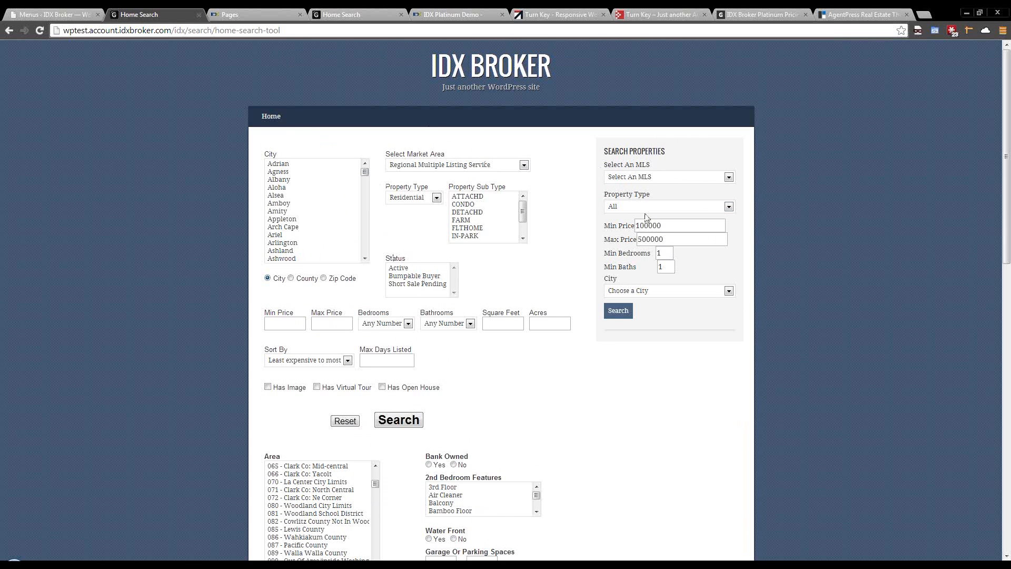
Step: In the IDX control panel, open the Advanced Search field settings for Regional Multiple Listing Service (RMLS), property type Residential
left_click(232, 15)
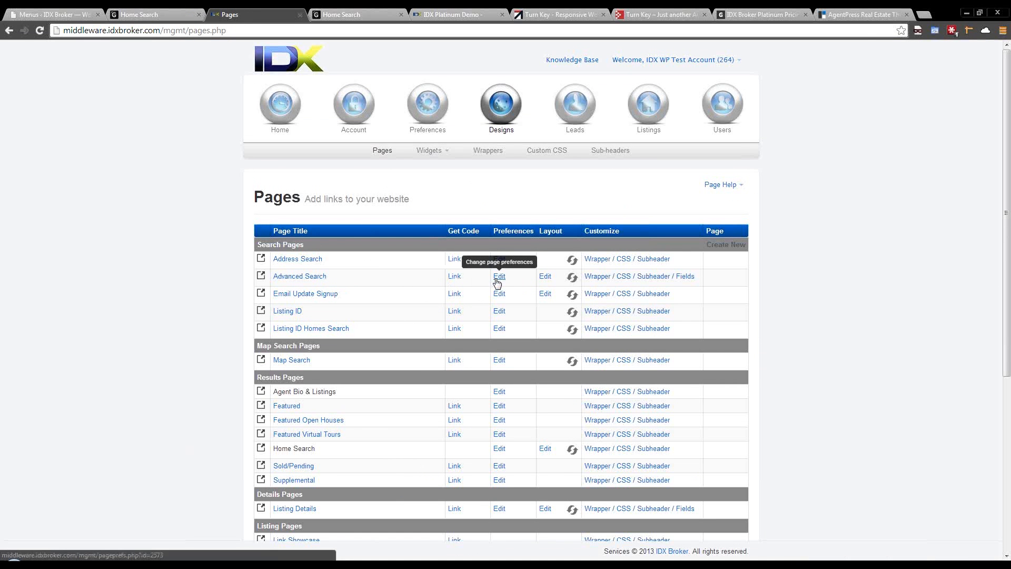
left_click(684, 279)
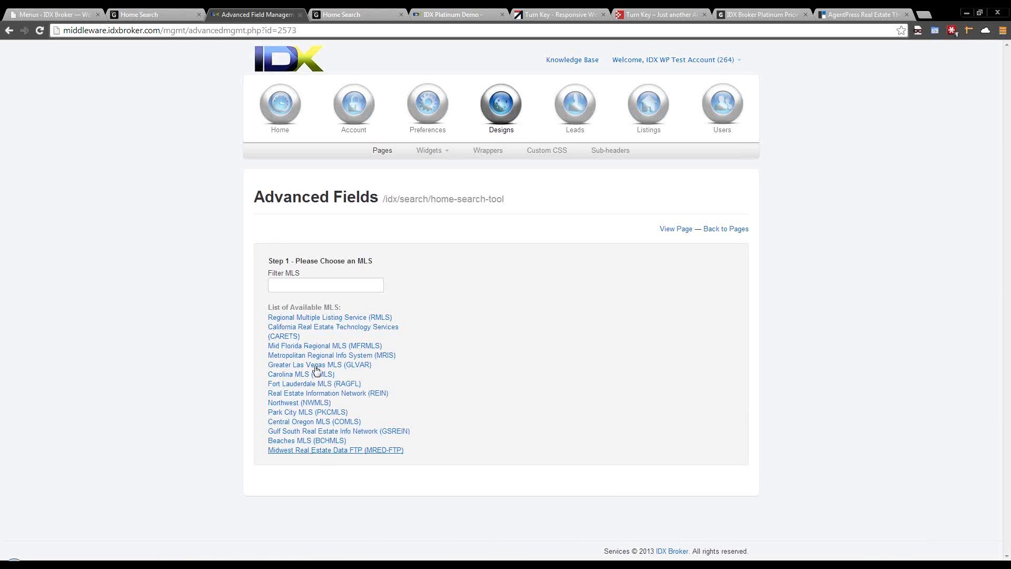
left_click(327, 318)
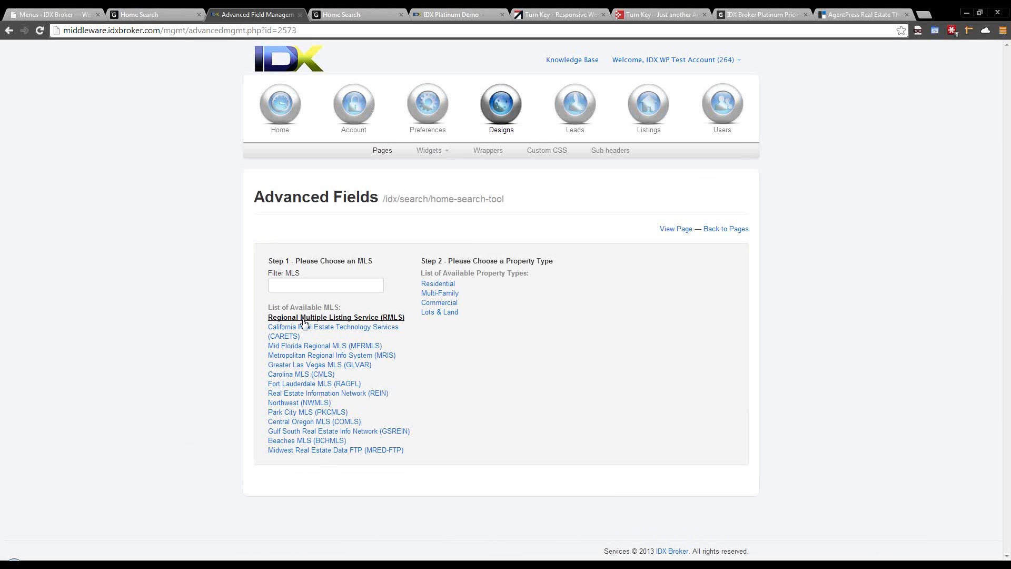
left_click(450, 284)
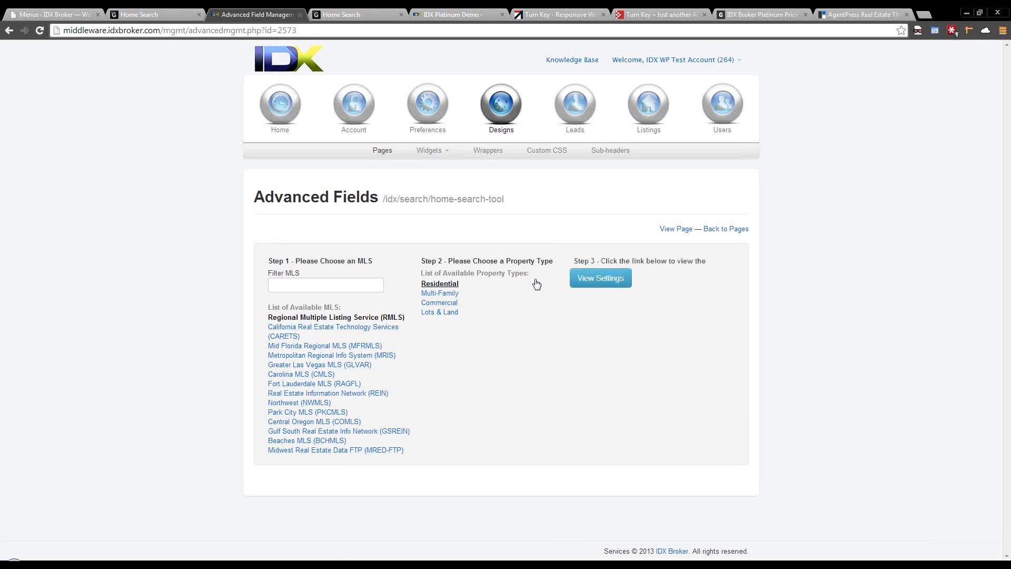
left_click(593, 281)
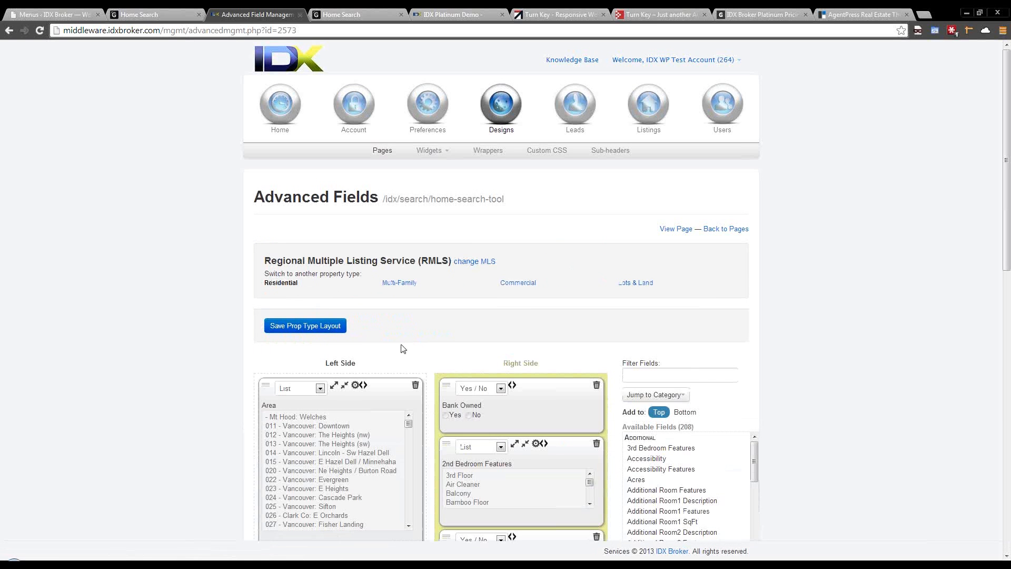
scroll(403, 348, "down", 2)
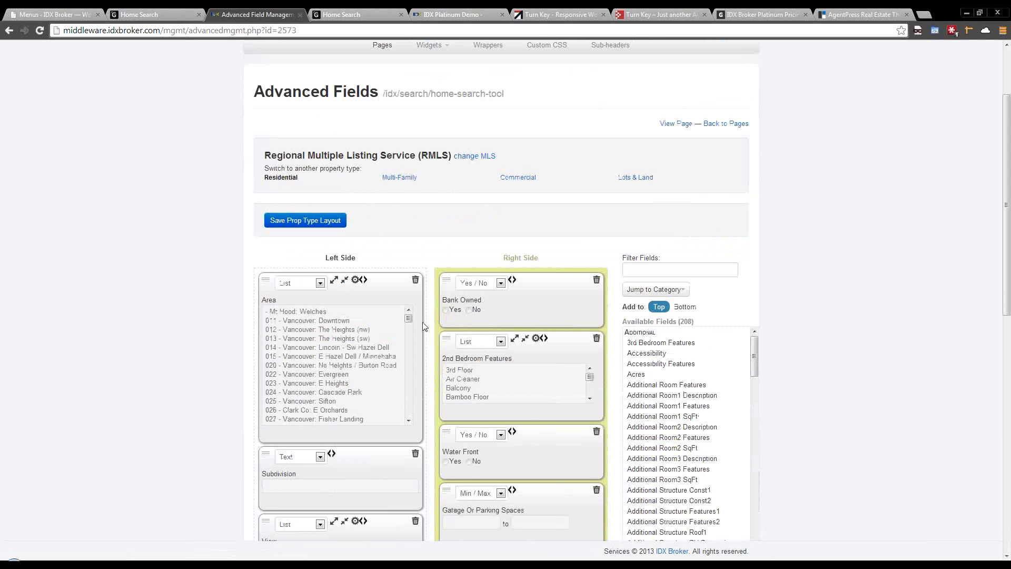
Step: Compare the market area and search fields on the live Advanced Search page with the Advanced Fields layout
left_click(145, 14)
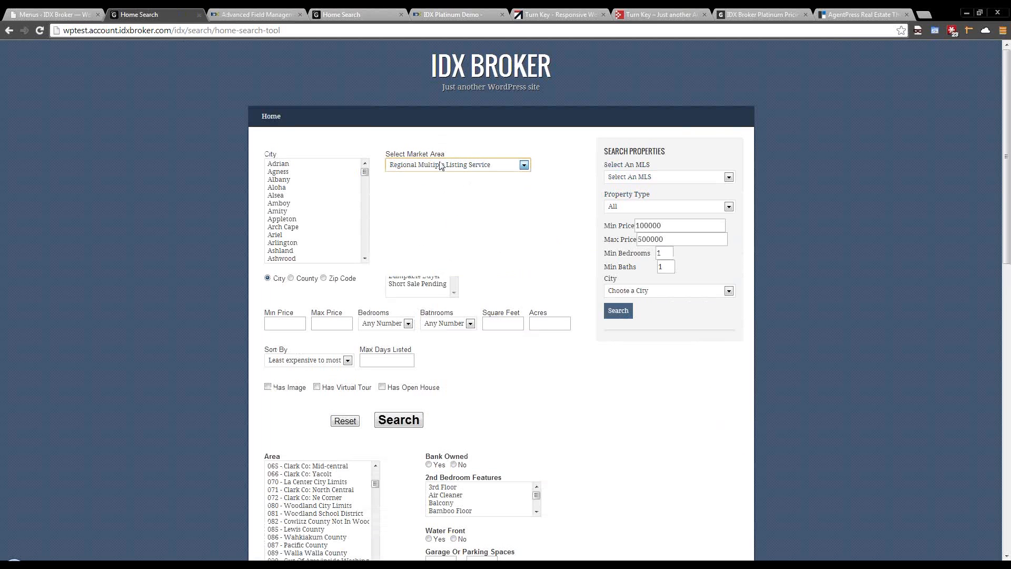
left_click(253, 14)
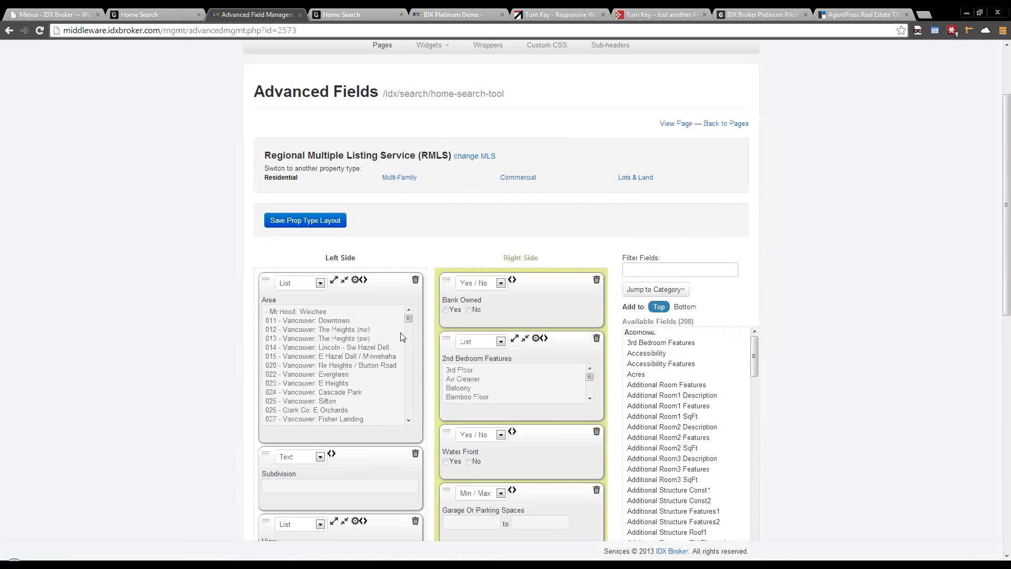
left_click(141, 15)
scroll(429, 436, "down", 2)
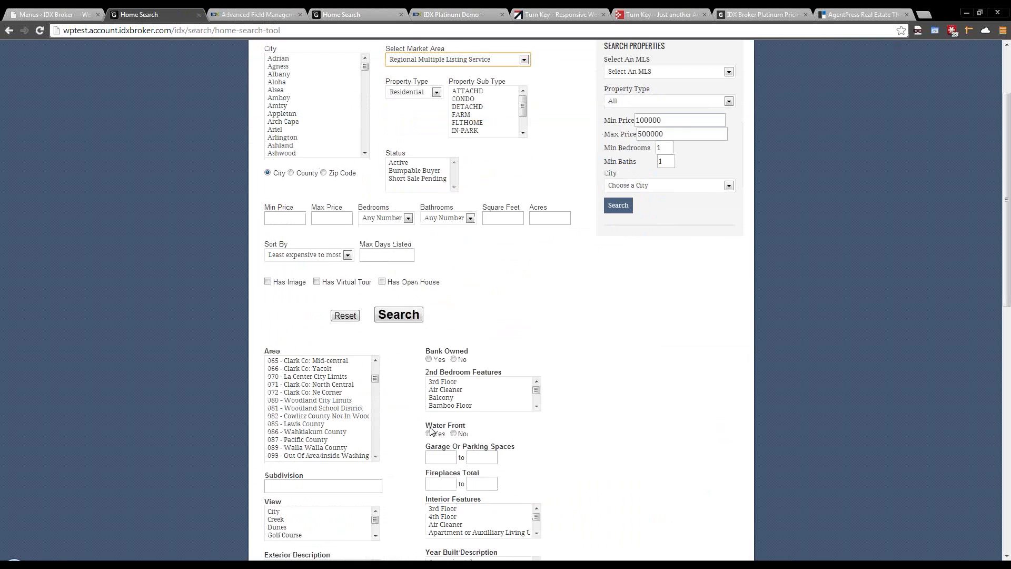
left_click(254, 15)
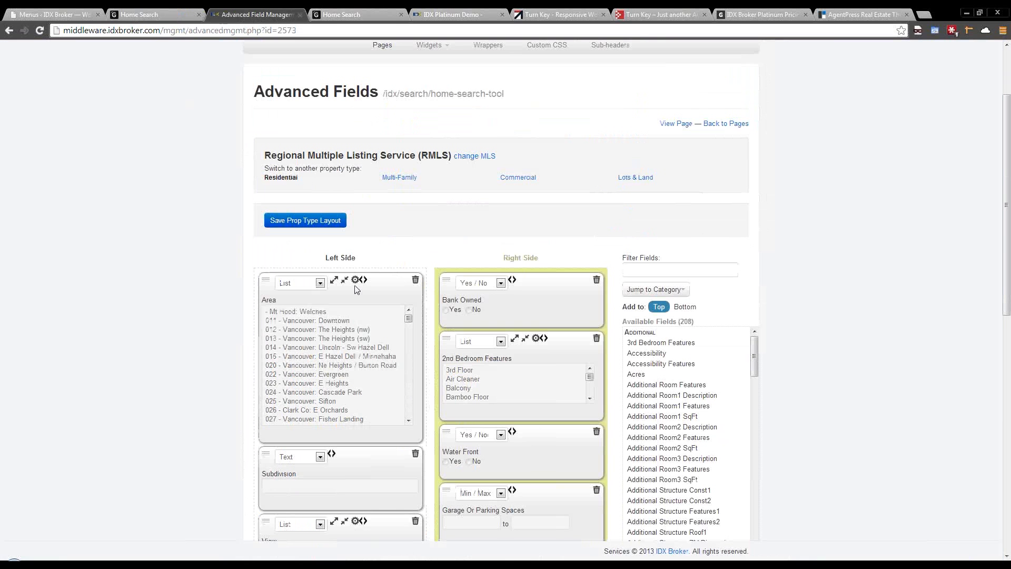
left_click(511, 281)
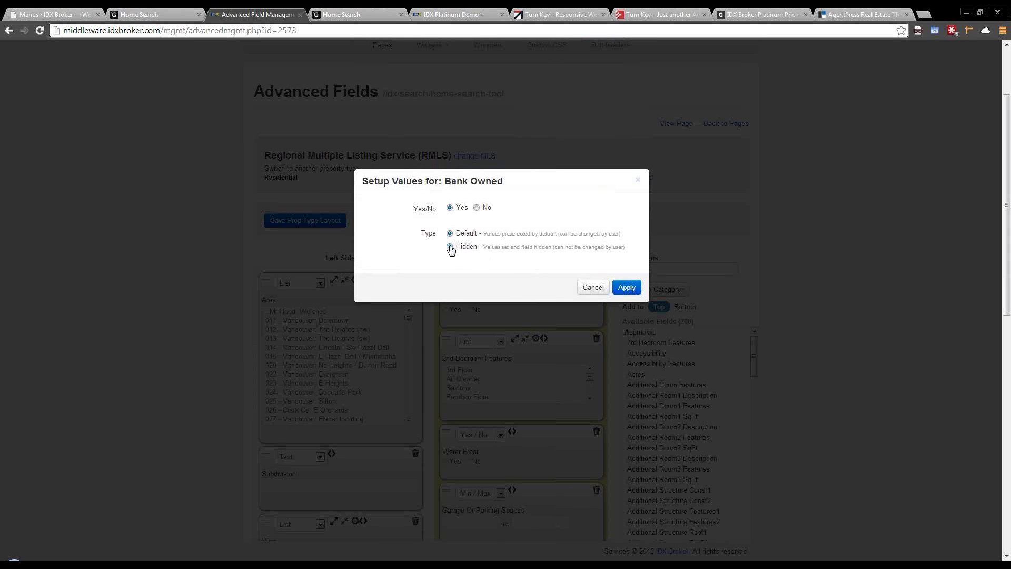
left_click(450, 247)
left_click(449, 235)
left_click(450, 247)
left_click(435, 312)
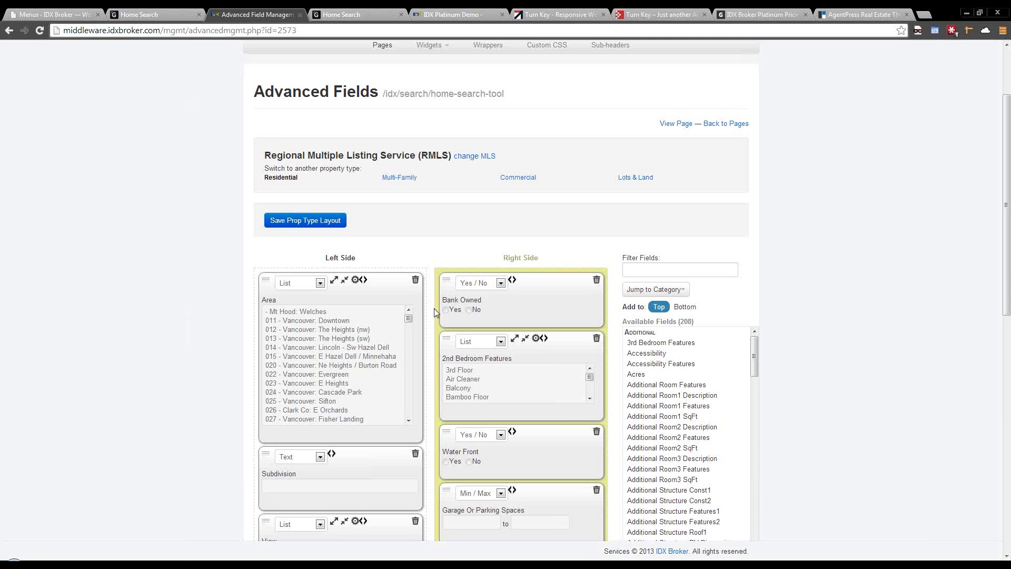
left_click(512, 281)
left_click(588, 289)
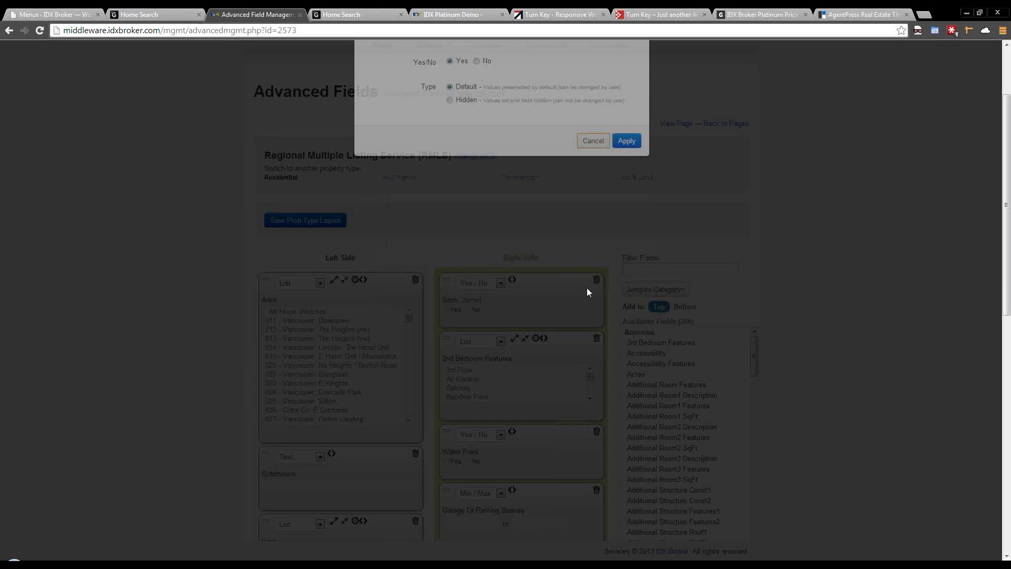
Step: Set the Bank Owned field's value to Yes with type Hidden and apply it
left_click(512, 281)
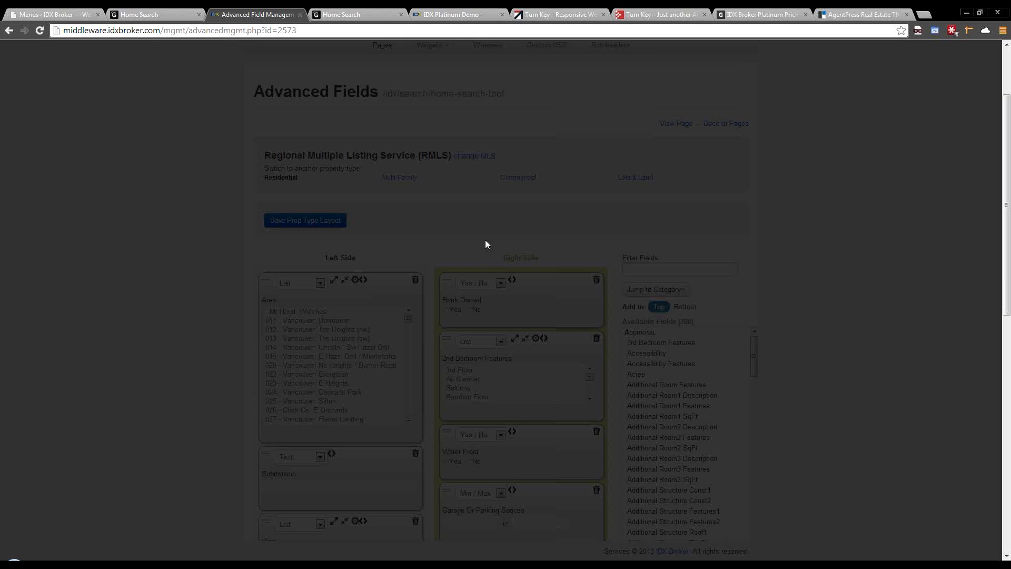
left_click(449, 207)
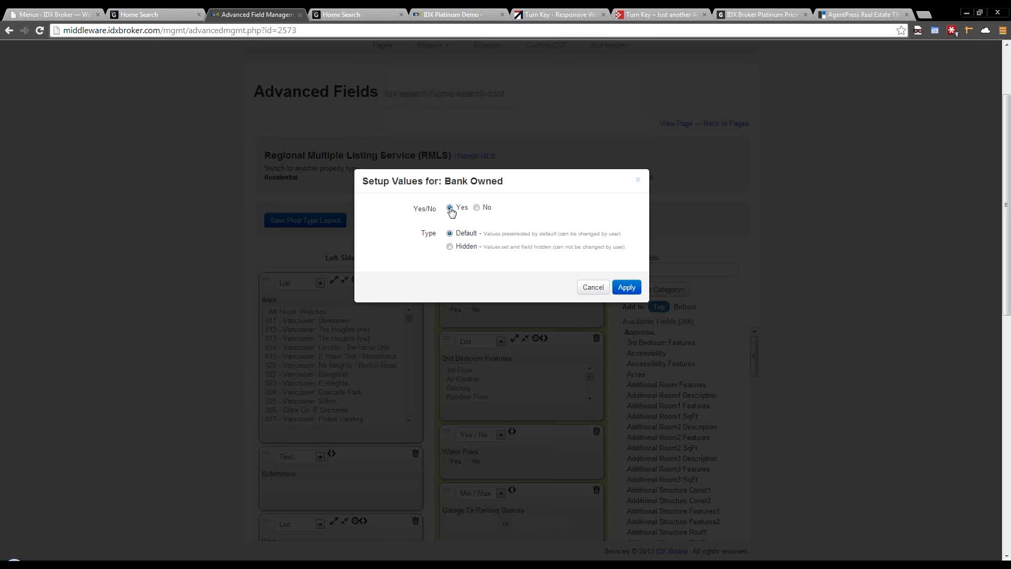
left_click(450, 247)
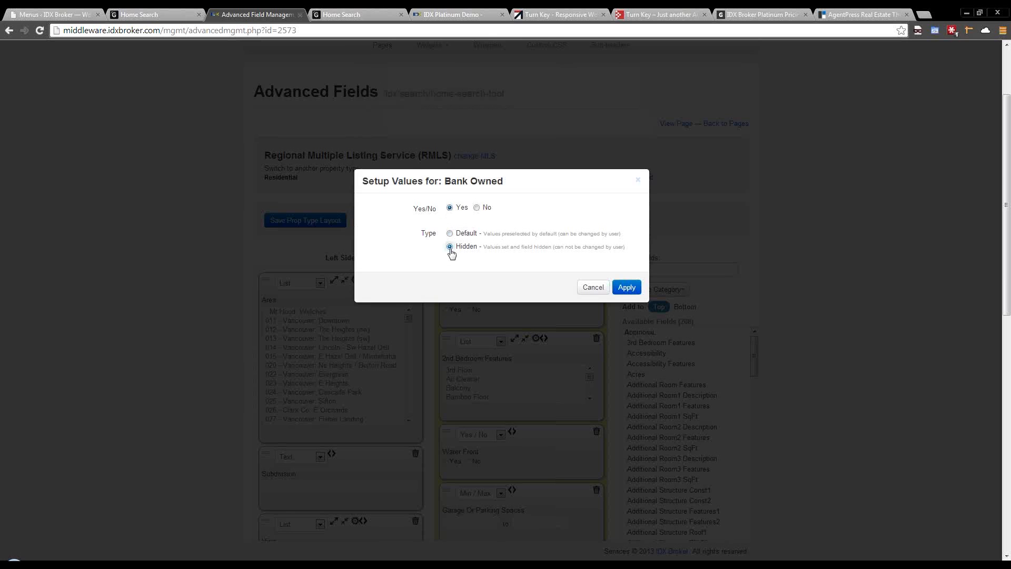
left_click(623, 288)
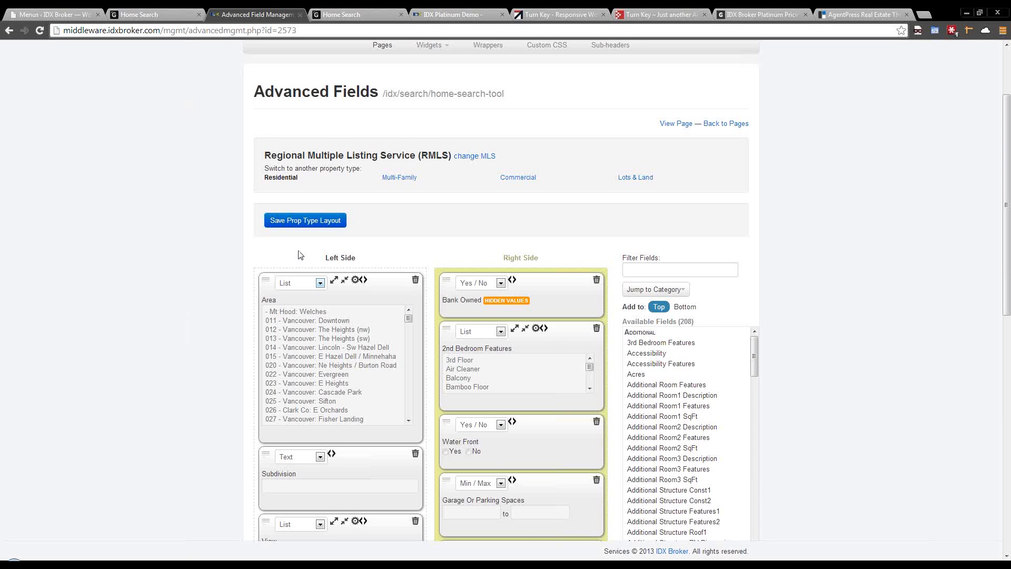
Step: Check the live Advanced Search page, then save the Advanced Fields layout for the Residential property type
left_click(169, 18)
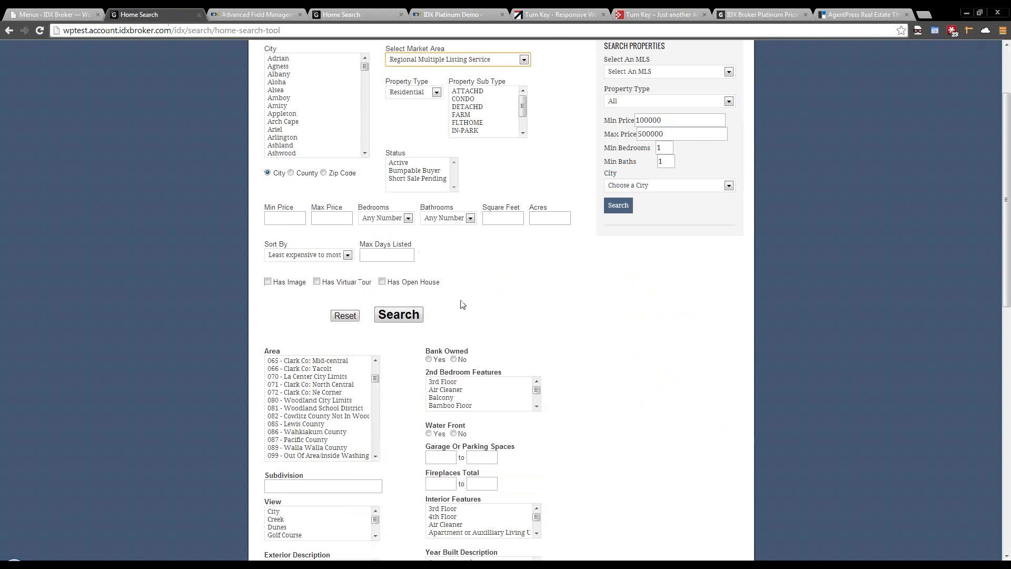
scroll(462, 304, "up", 2)
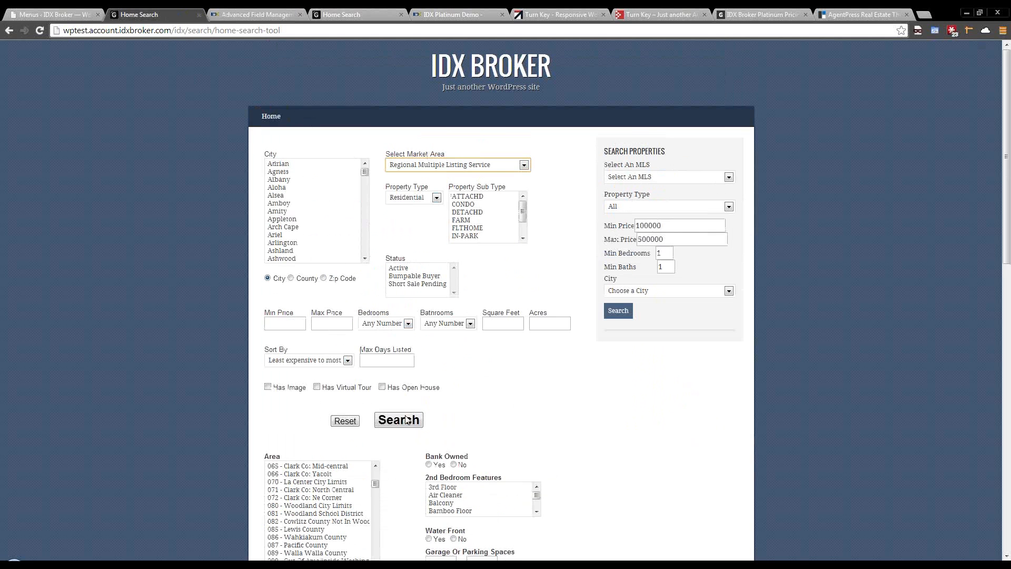
key("ctrl+Tab")
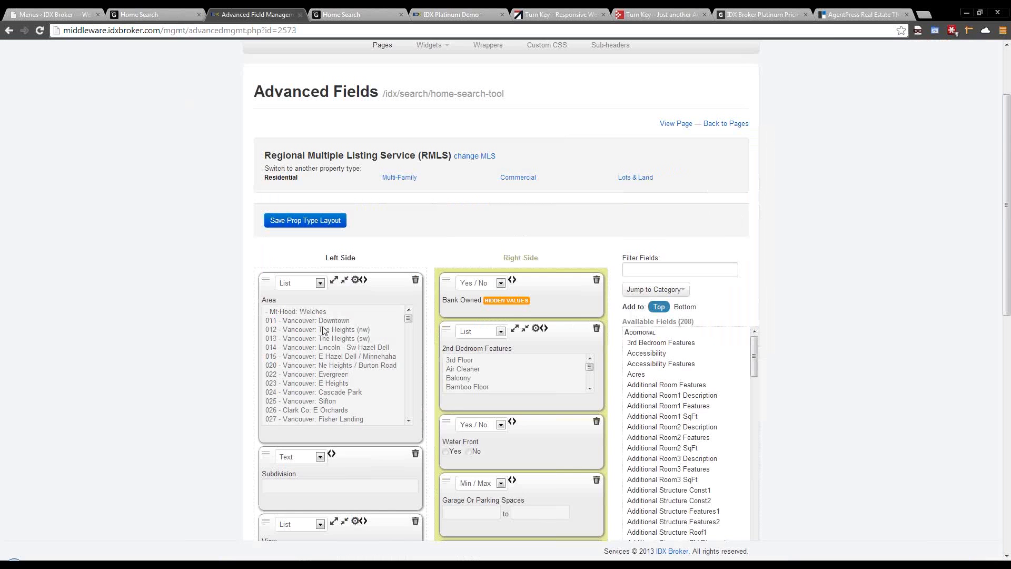
left_click(316, 224)
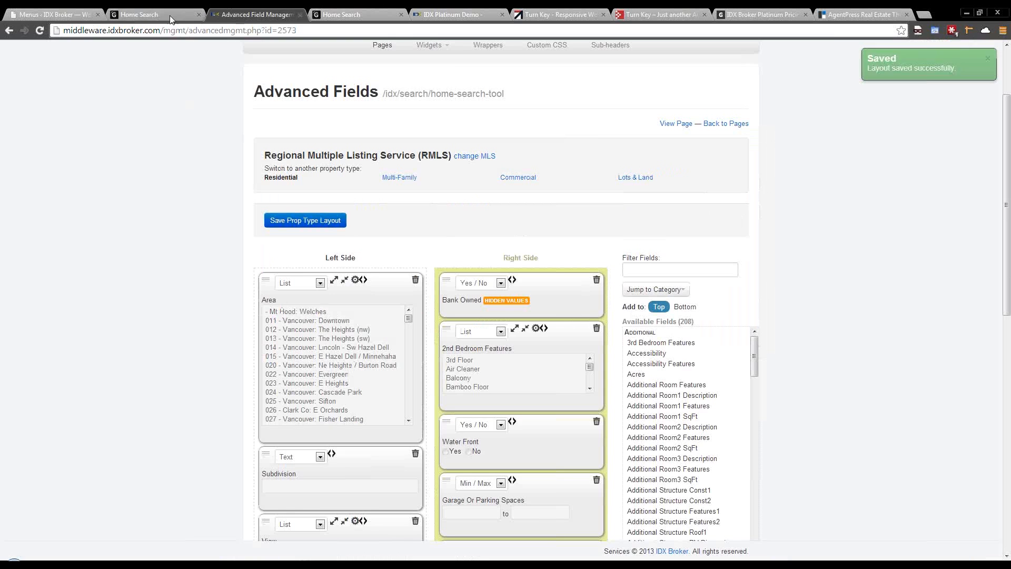
Step: Reload the live Advanced Search page and check whether the Bank Owned field is still offered
left_click(169, 15)
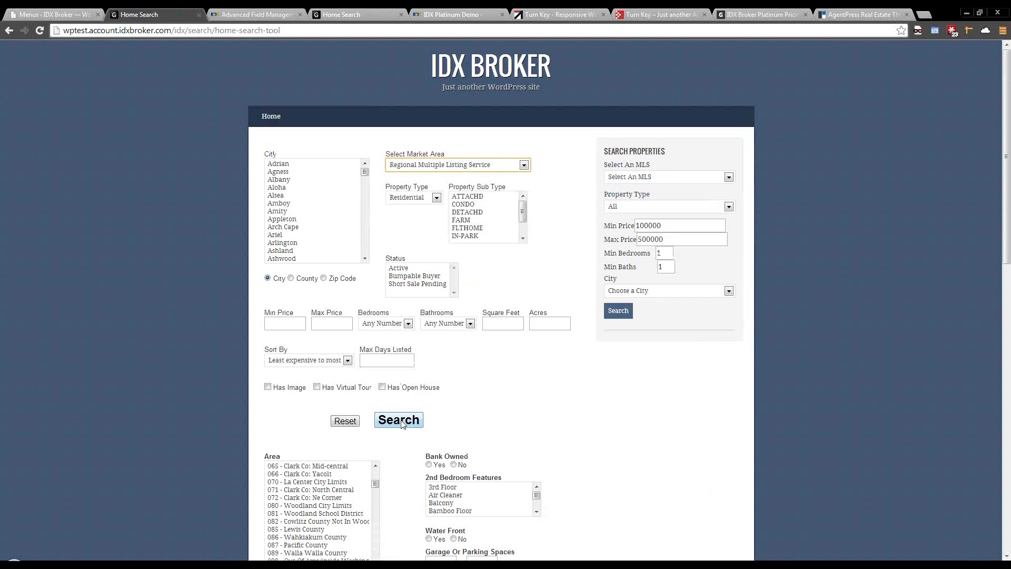
left_click(509, 402)
key("F5")
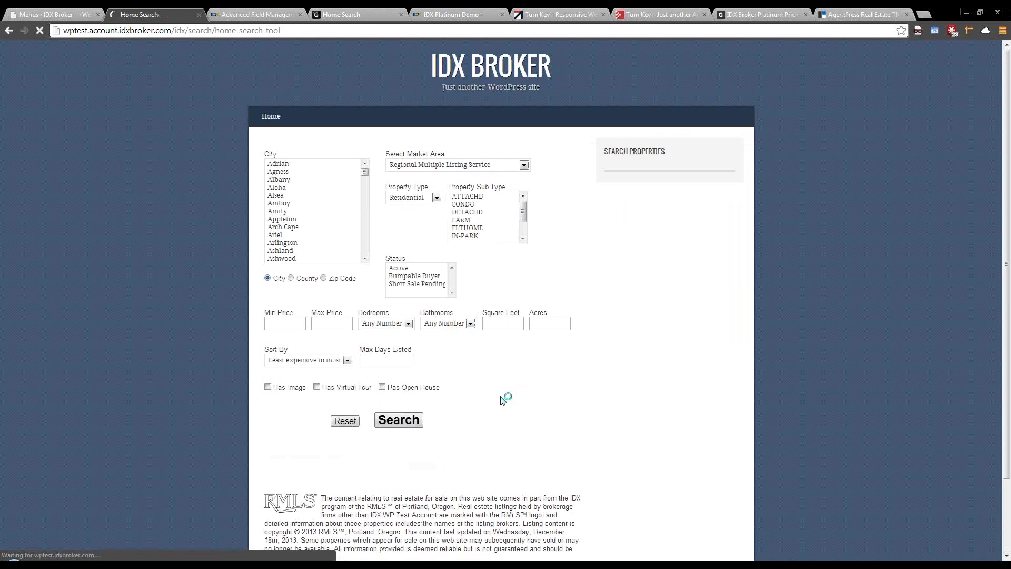
scroll(502, 400, "down", 1)
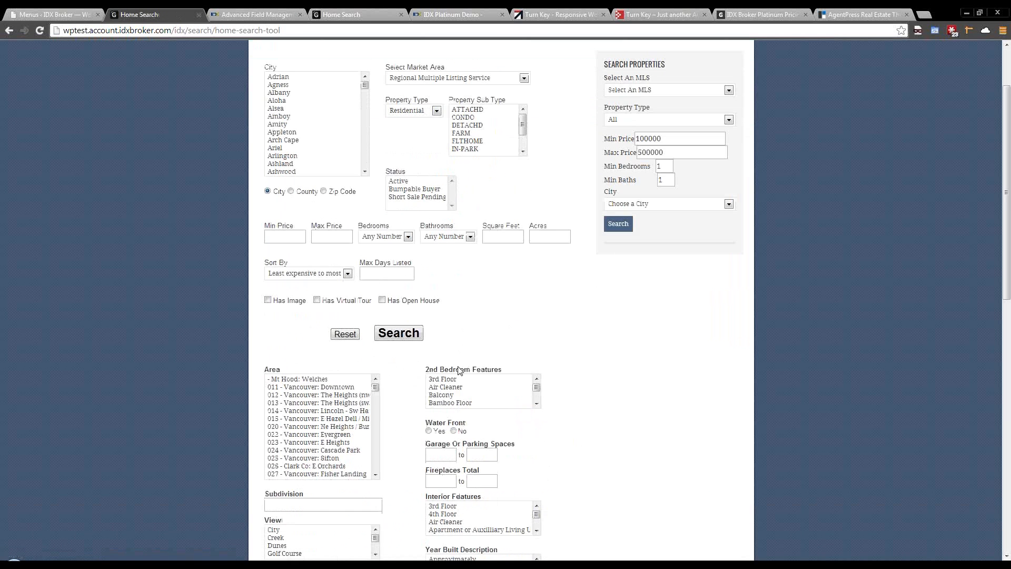
Step: On the live search page, select Air Cleaner under 2nd Bedroom Features and set Water Front to Yes
left_click(438, 388)
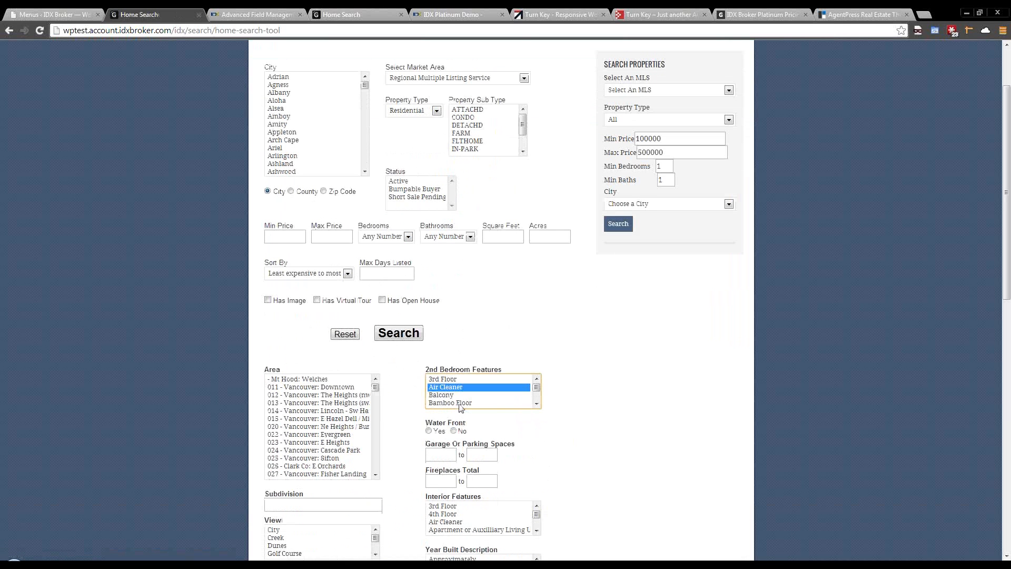
left_click(427, 433)
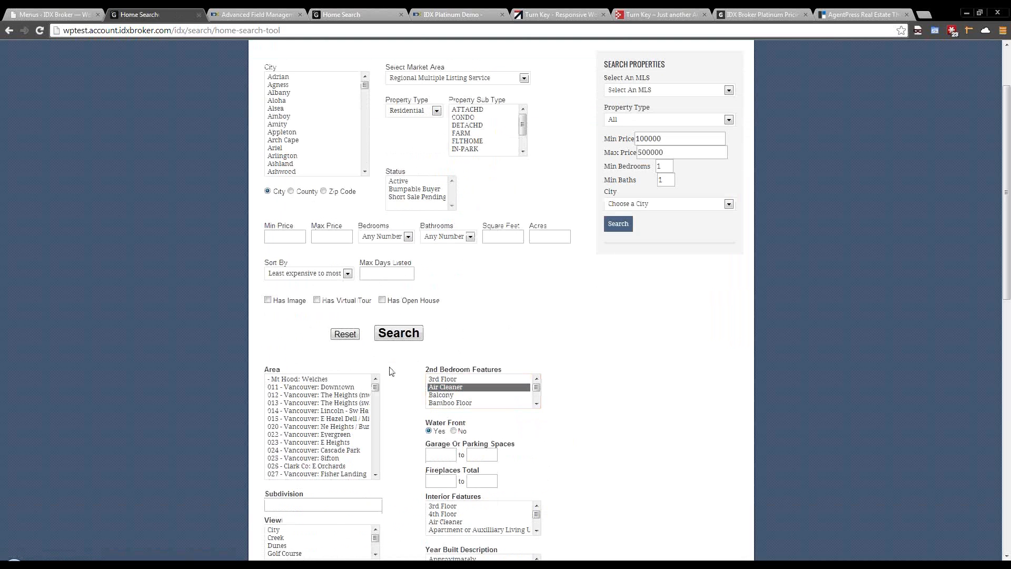
scroll(391, 372, "up", 3)
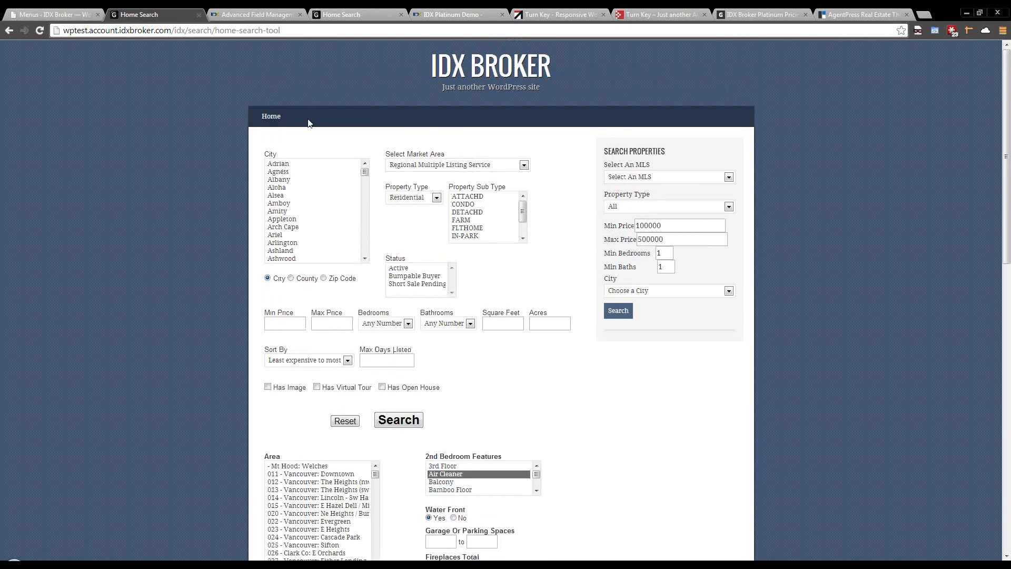
Step: Return to the IDX control panel and open its list of pages
left_click(247, 15)
scroll(452, 202, "up", 2)
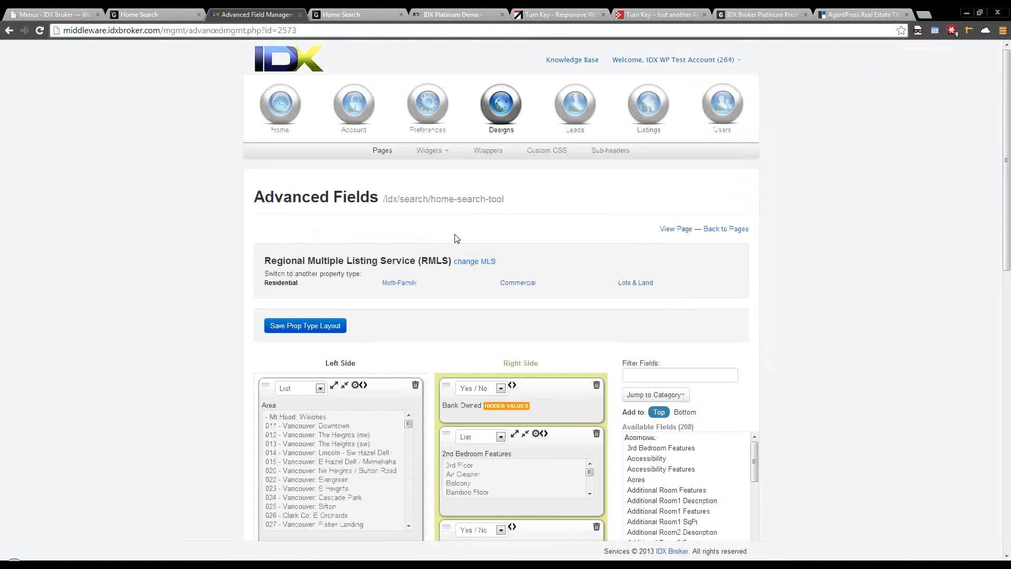
left_click(383, 152)
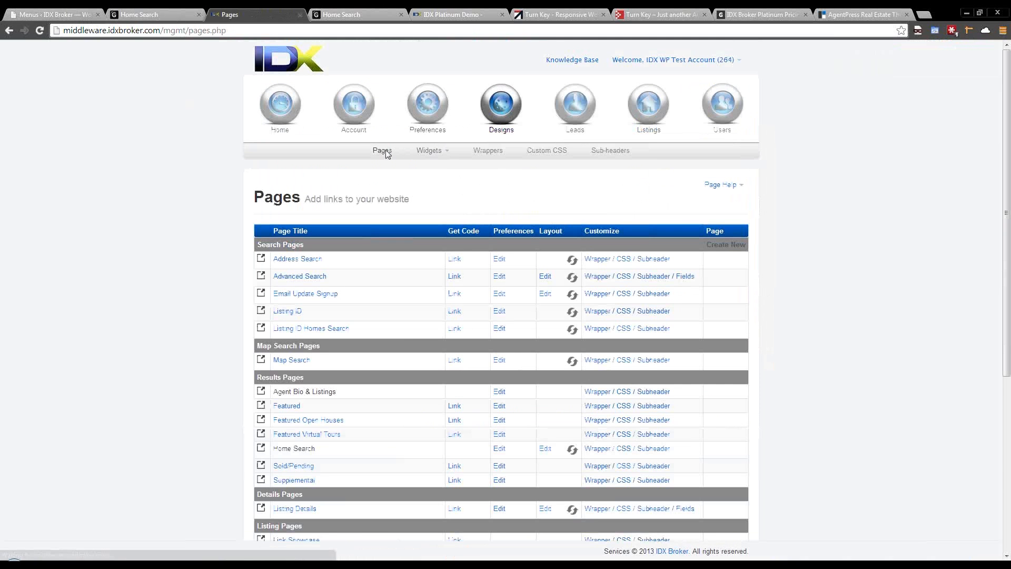
Step: In the WordPress menu editor, expand the settings of Test Menu 1's Advanced Search item
left_click(178, 13)
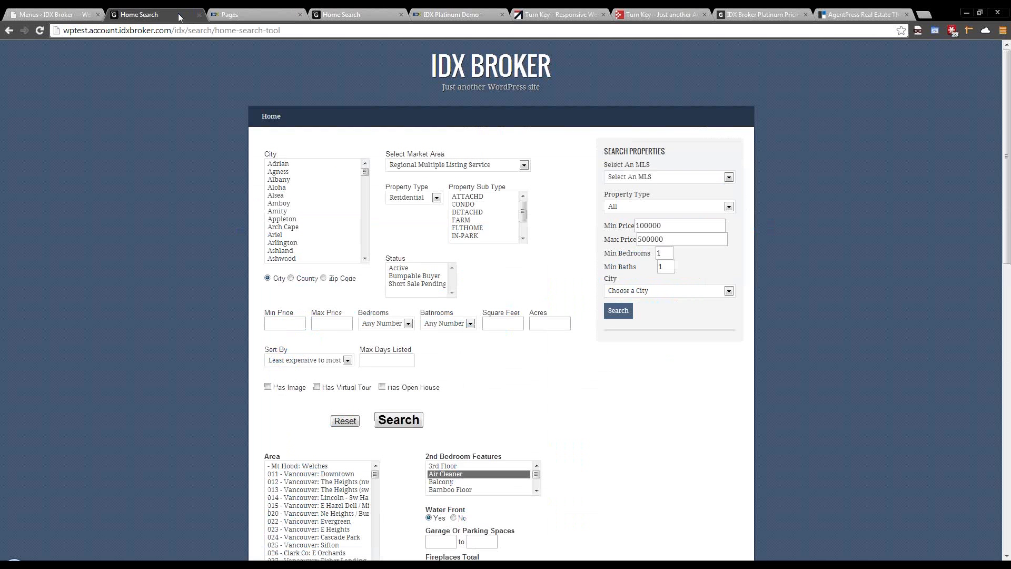
left_click(28, 13)
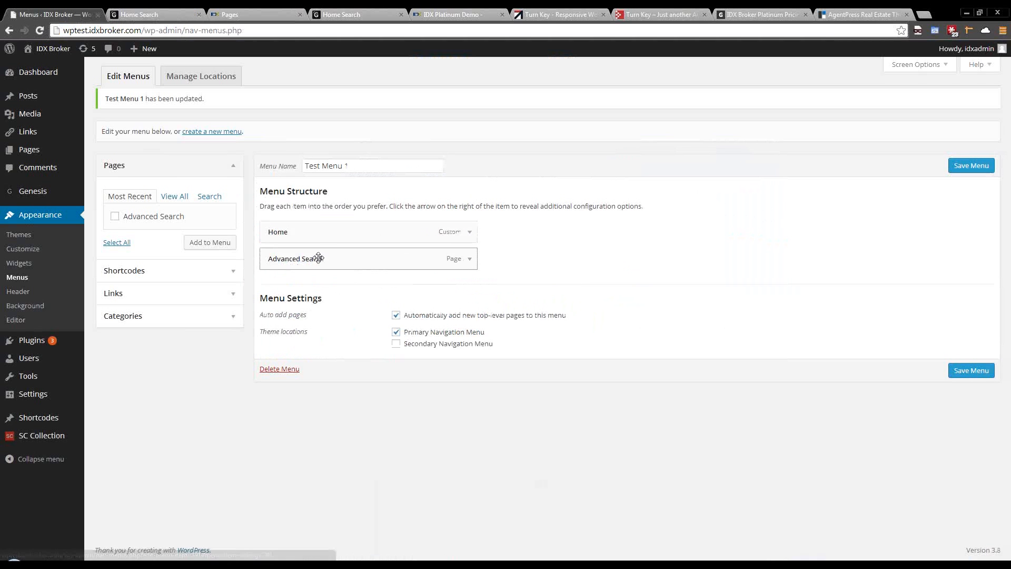
left_click(470, 258)
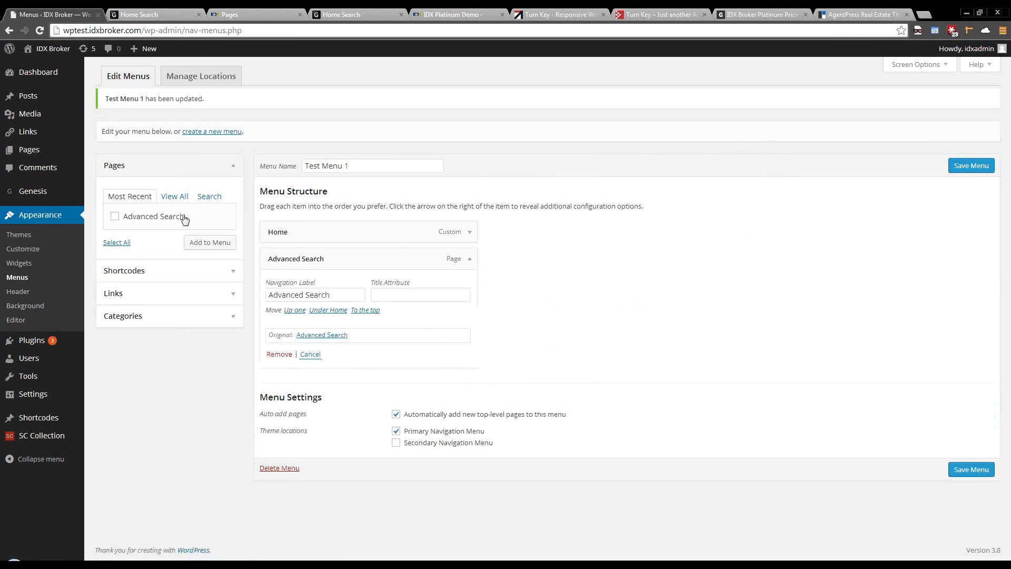
Step: In the IDX Broker Platinum plugin settings, enable the Featured Open Houses, Featured and Sold/Pending system navigation links
mouse_move(37, 400)
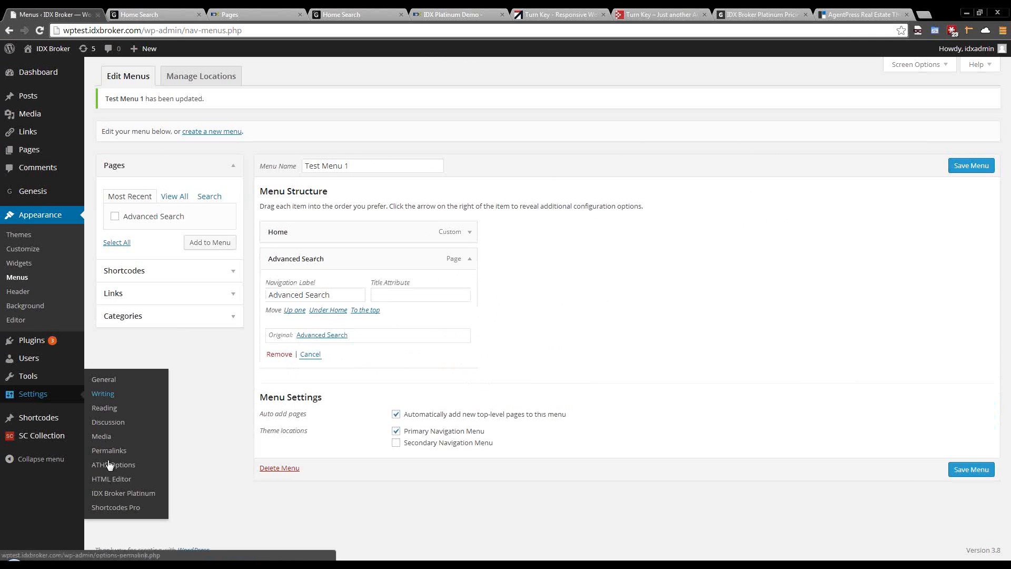
left_click(113, 493)
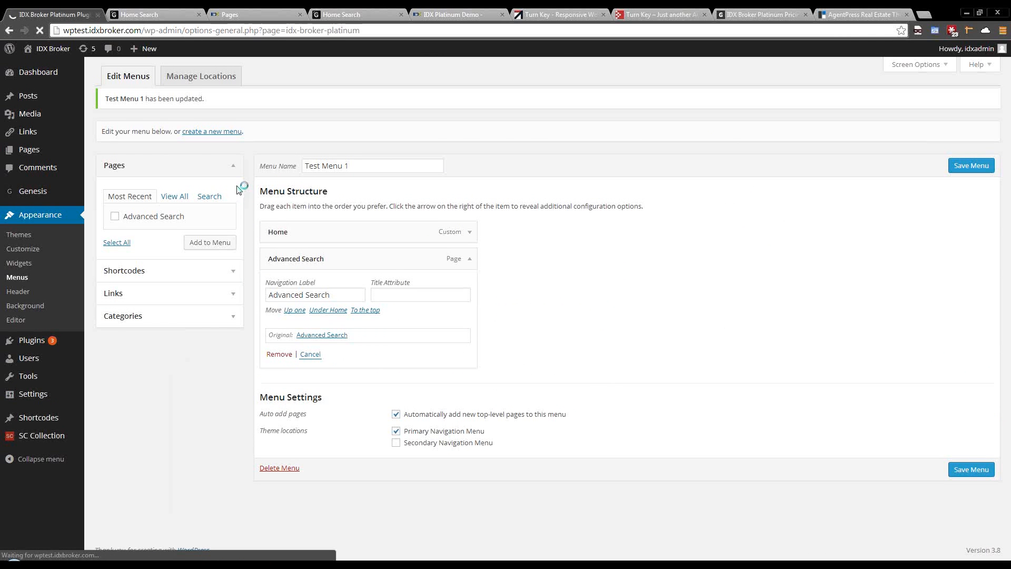
scroll(238, 185, "down", 1)
scroll(238, 184, "down", 1)
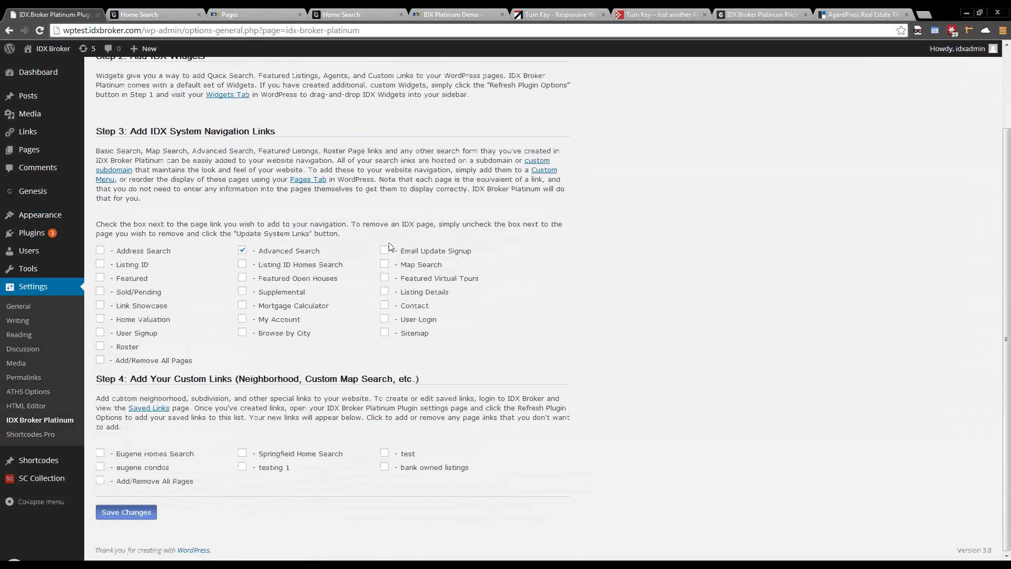
left_click(243, 280)
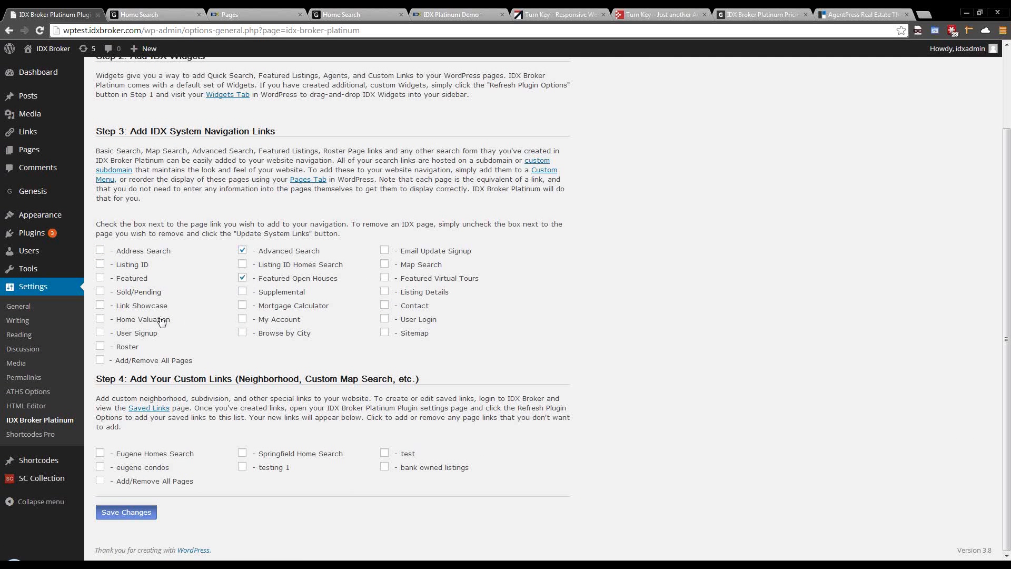
left_click(100, 279)
left_click(100, 292)
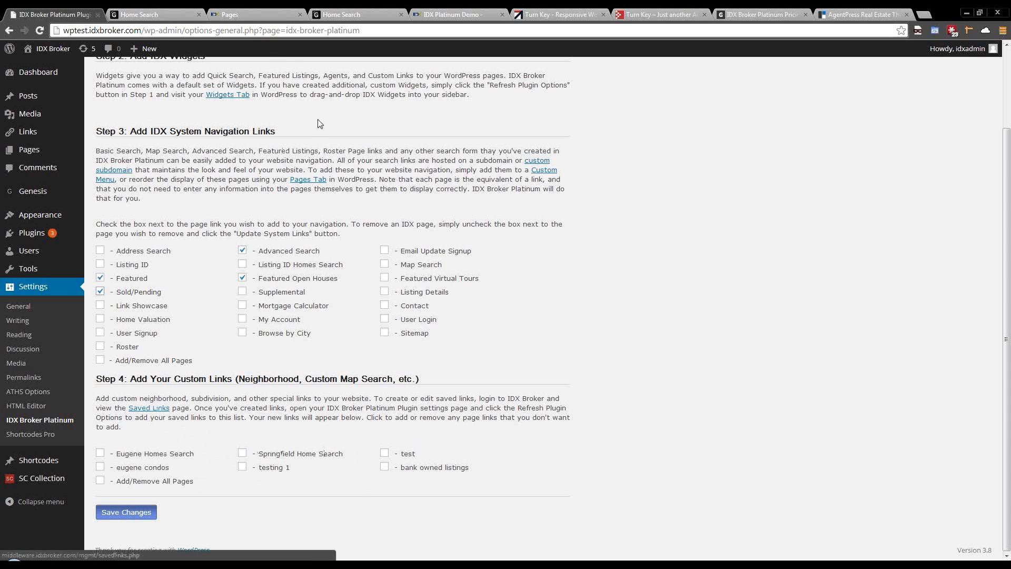
Step: Switch to the IDX control panel and open the Add Saved Link form
left_click(271, 14)
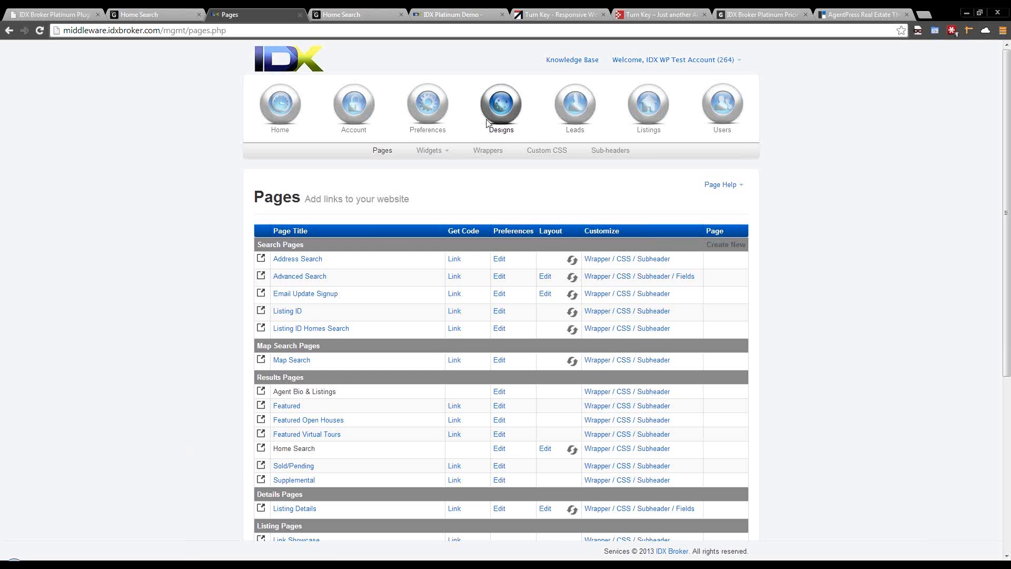
mouse_move(436, 120)
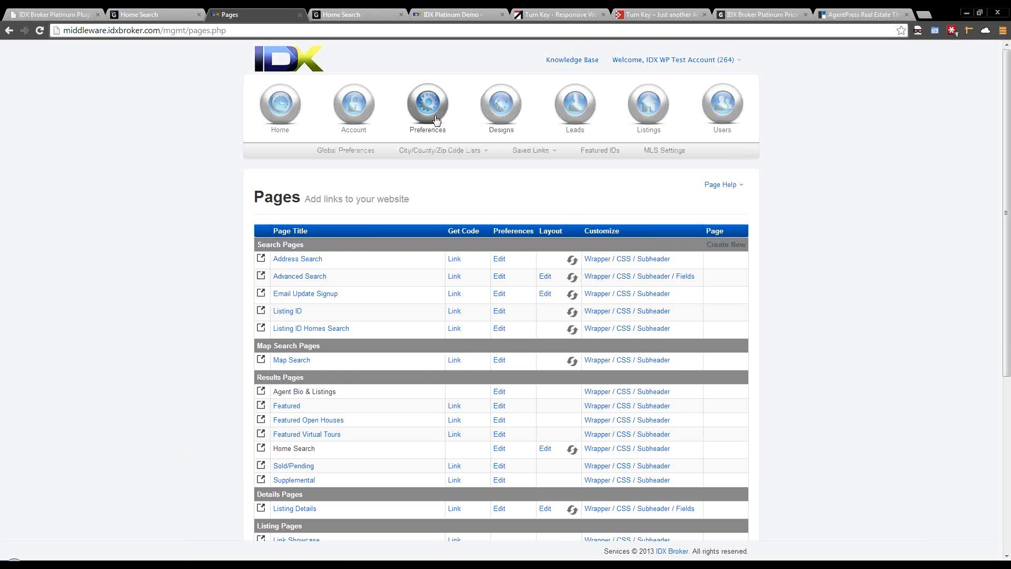
left_click(531, 150)
left_click(521, 181)
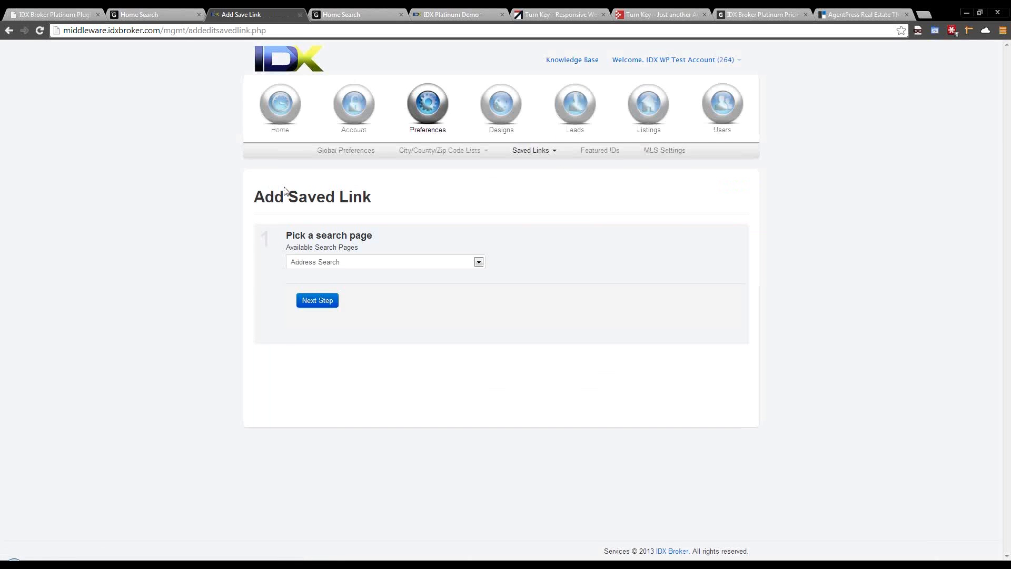
Step: Choose Build (Copy & Paste) Link as the search page and continue to the Results Page URL field
left_click(375, 265)
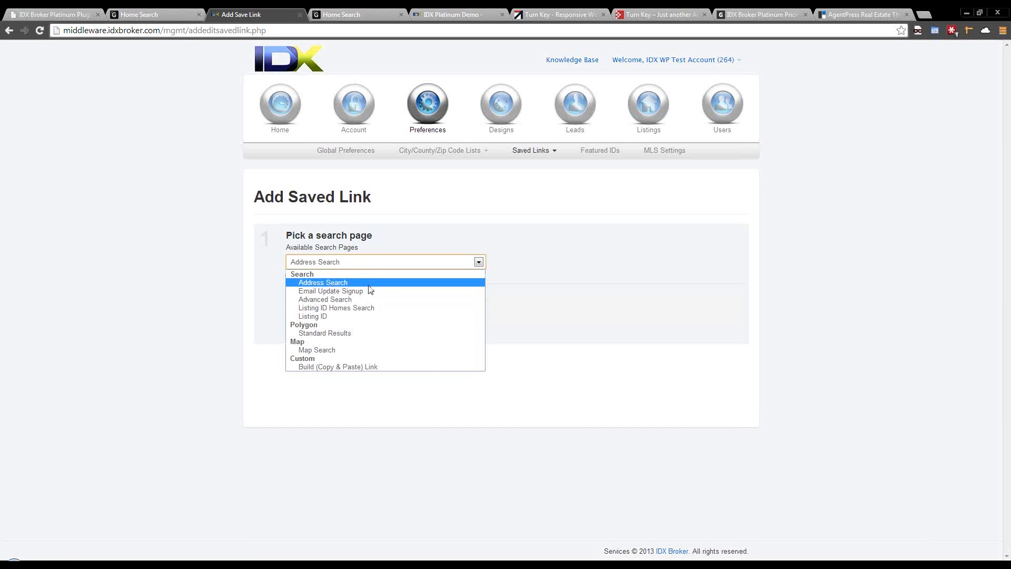
left_click(329, 367)
left_click(320, 300)
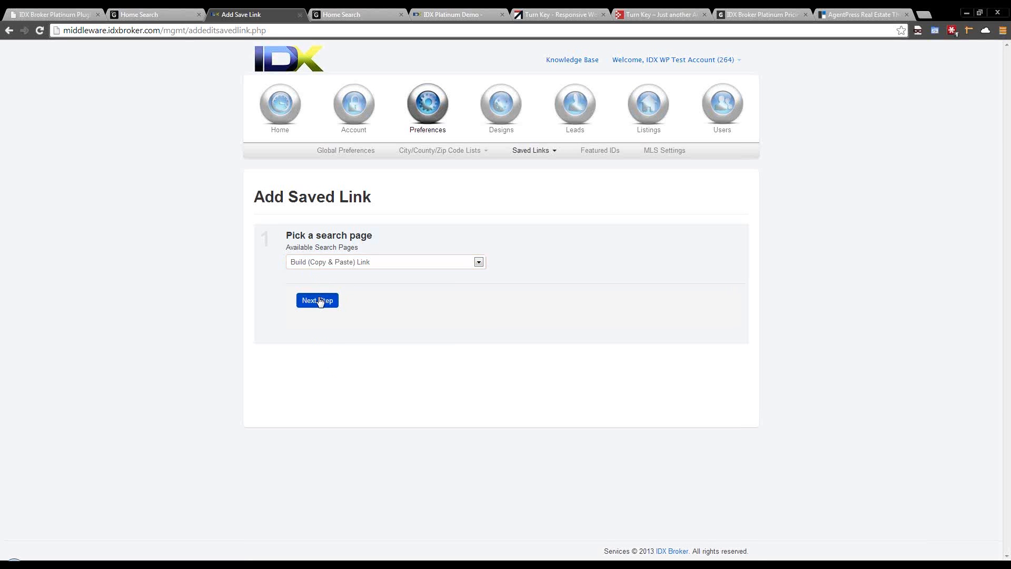
left_click(387, 401)
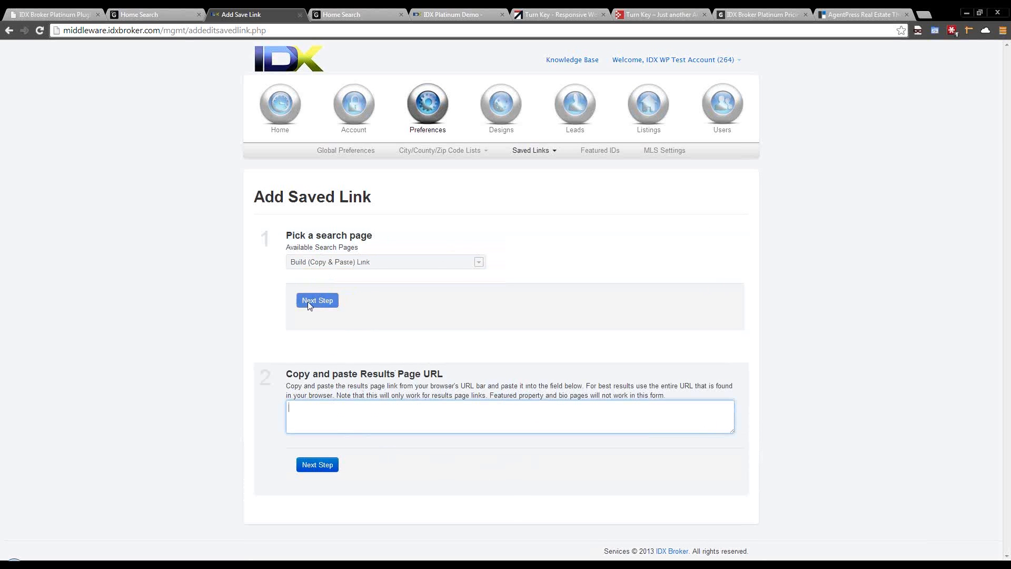
Step: Leave the unfinished saved link form and open the list of saved links
left_click(523, 151)
left_click(523, 179)
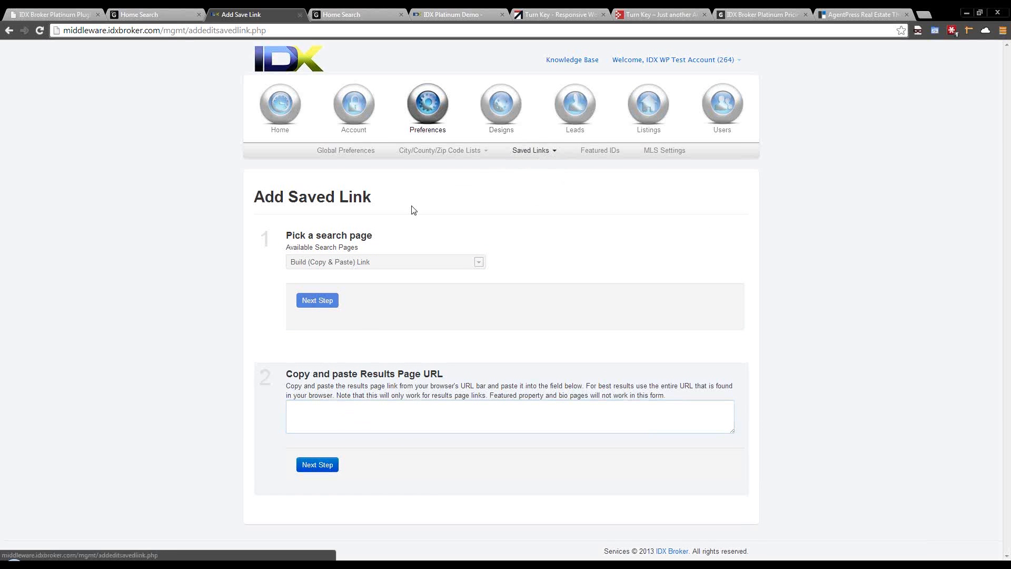
left_click(516, 153)
left_click(524, 167)
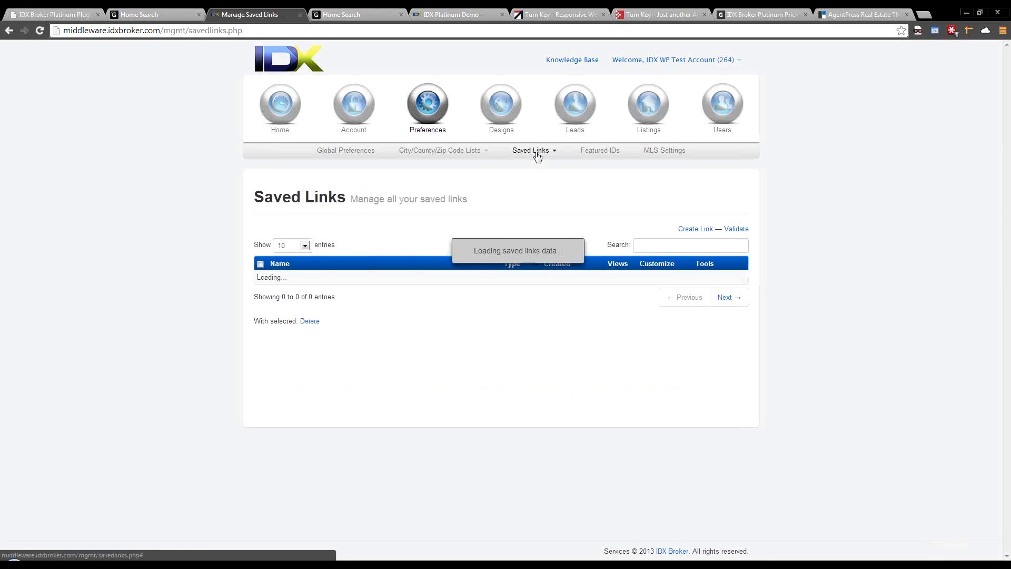
Step: Start a new saved link with the Standard Results polygon search page and review its map criteria and additional filtering options
left_click(534, 152)
left_click(527, 180)
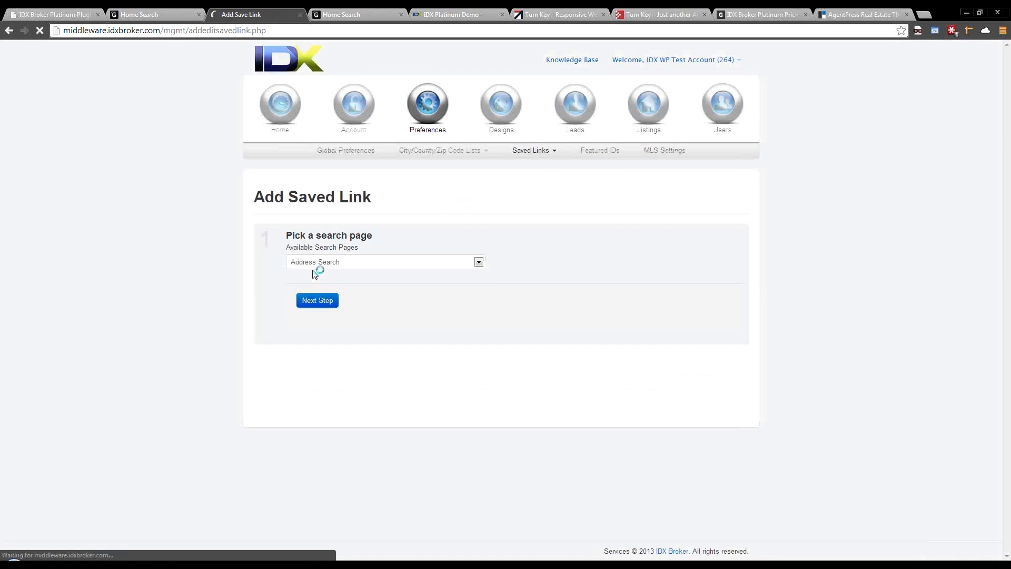
left_click(321, 264)
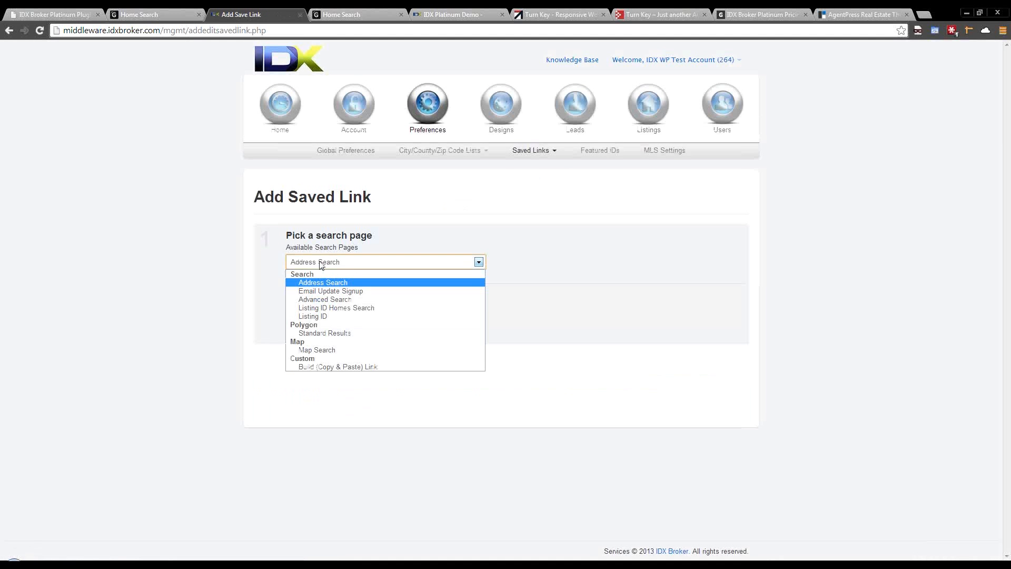
left_click(319, 334)
left_click(318, 302)
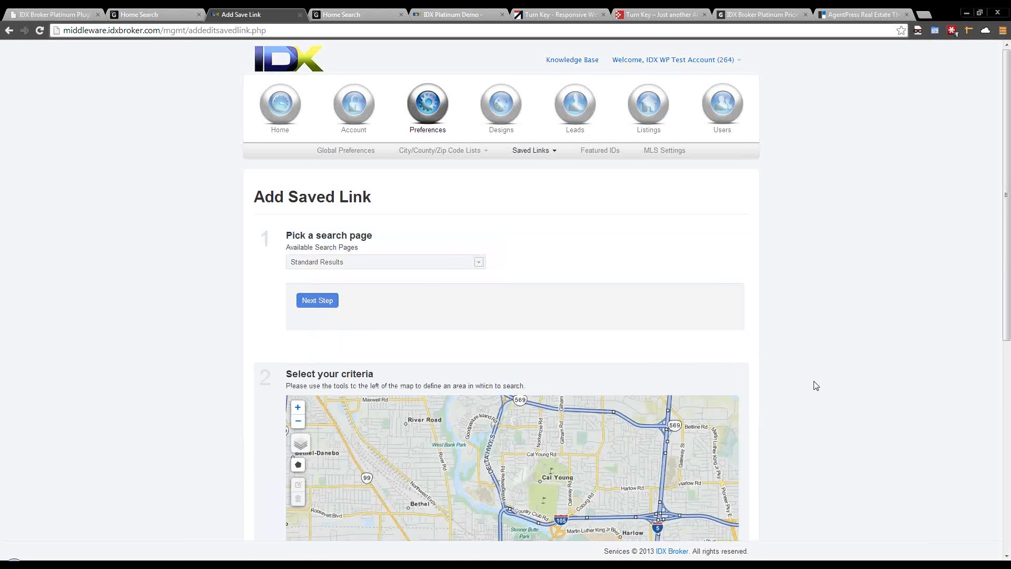
scroll(816, 385, "down", 4)
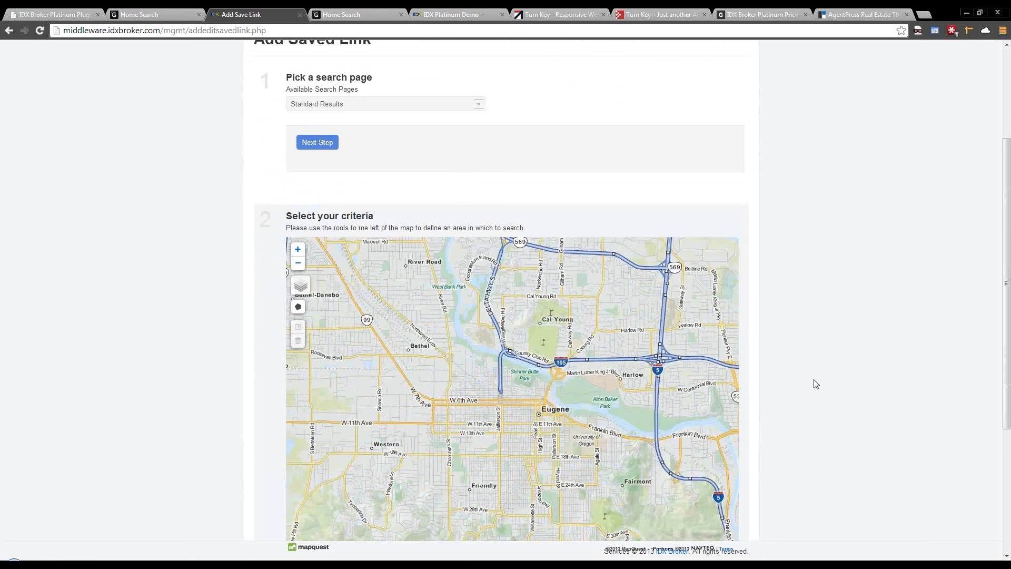
scroll(815, 384, "down", 1)
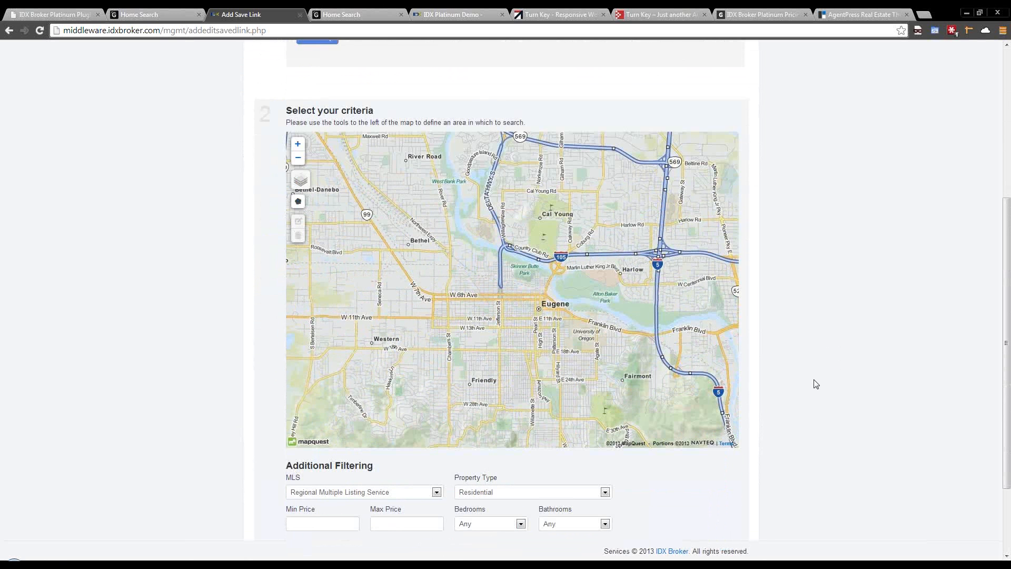
scroll(815, 384, "down", 1)
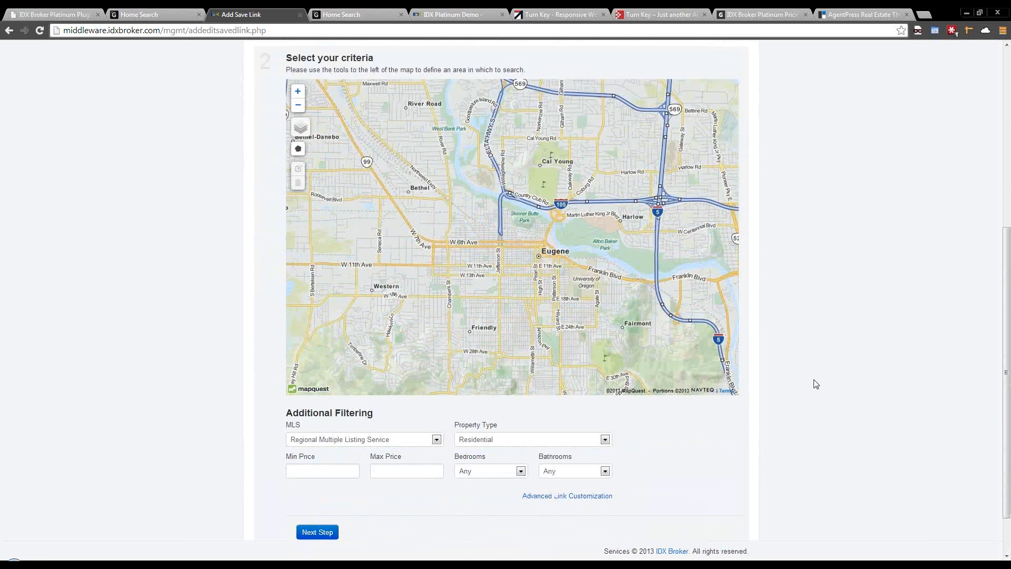
scroll(815, 383, "up", 2)
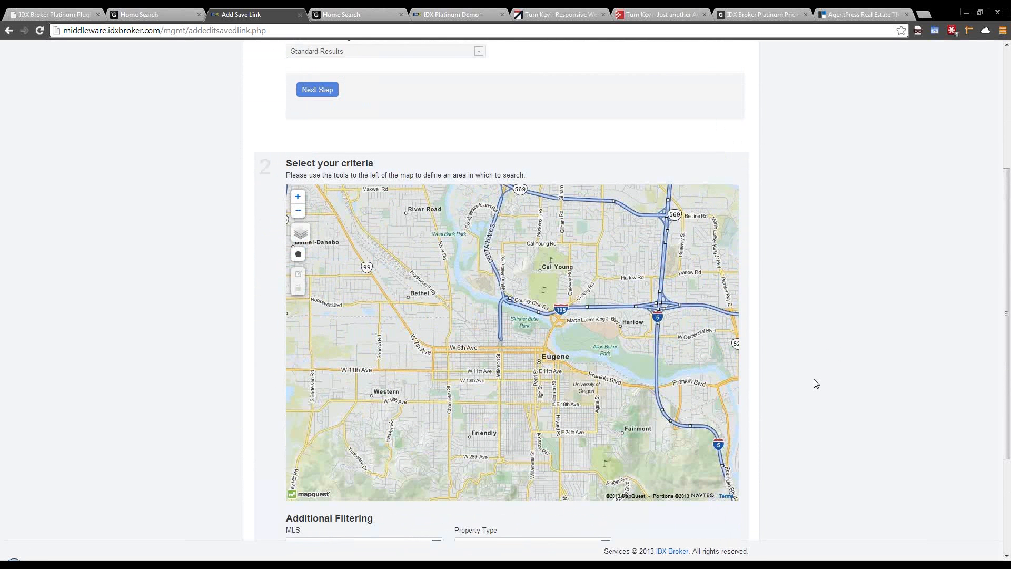
Step: Start a search polygon near Southwood Ln in the Harlow area and trace its edge along Coburg Rd to Harlow Rd
scroll(815, 383, "up", 4)
scroll(815, 383, "down", 4)
left_click_drag(606, 369, 575, 412)
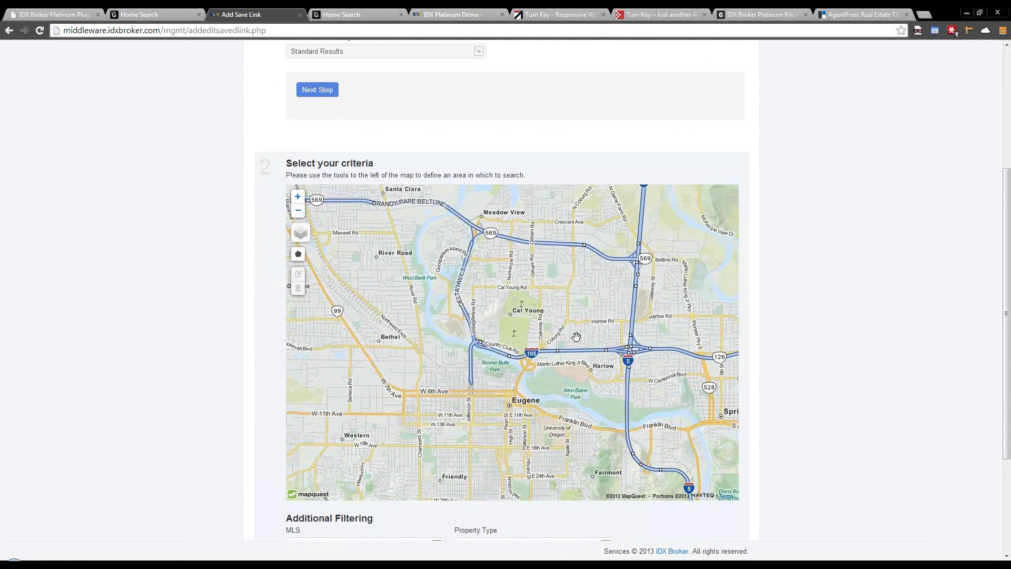
scroll(573, 339, "up", 1)
scroll(579, 335, "up", 1)
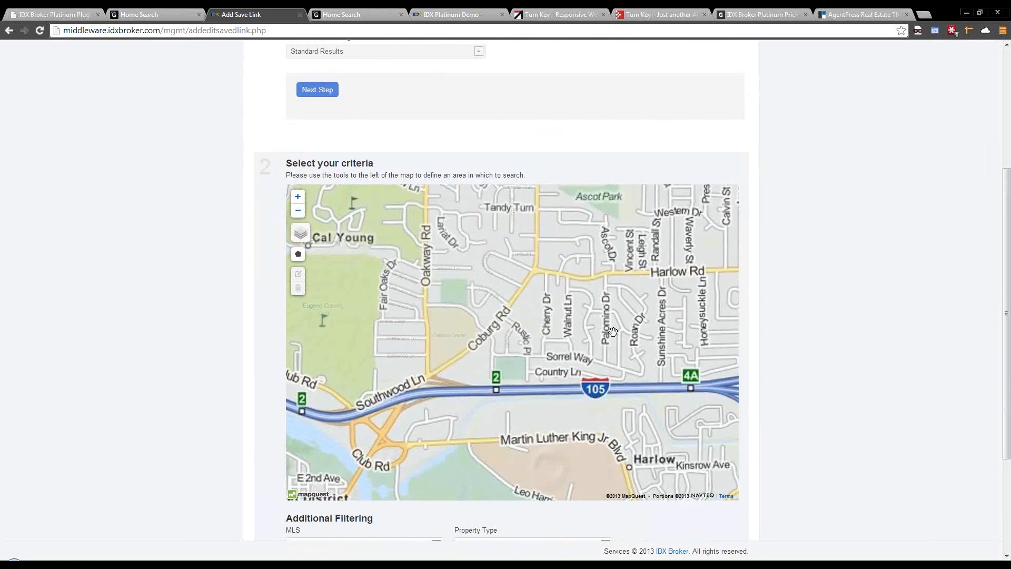
left_click_drag(579, 335, 520, 354)
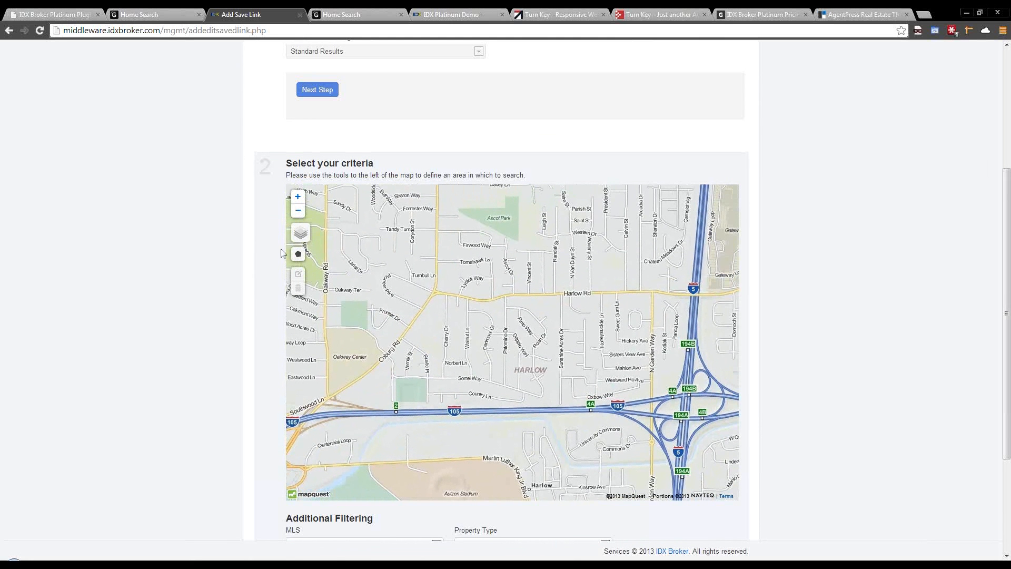
left_click(297, 254)
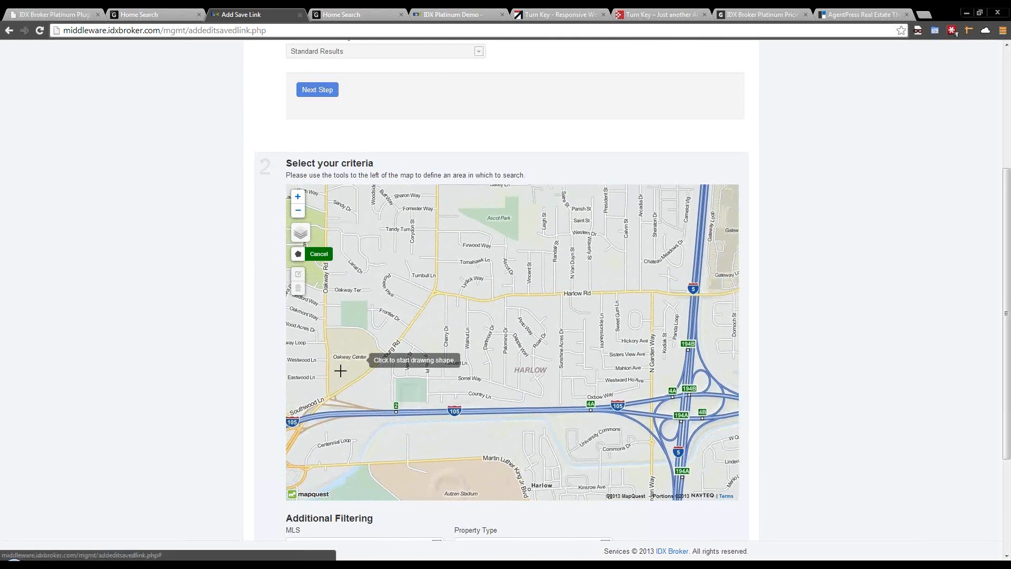
left_click(336, 398)
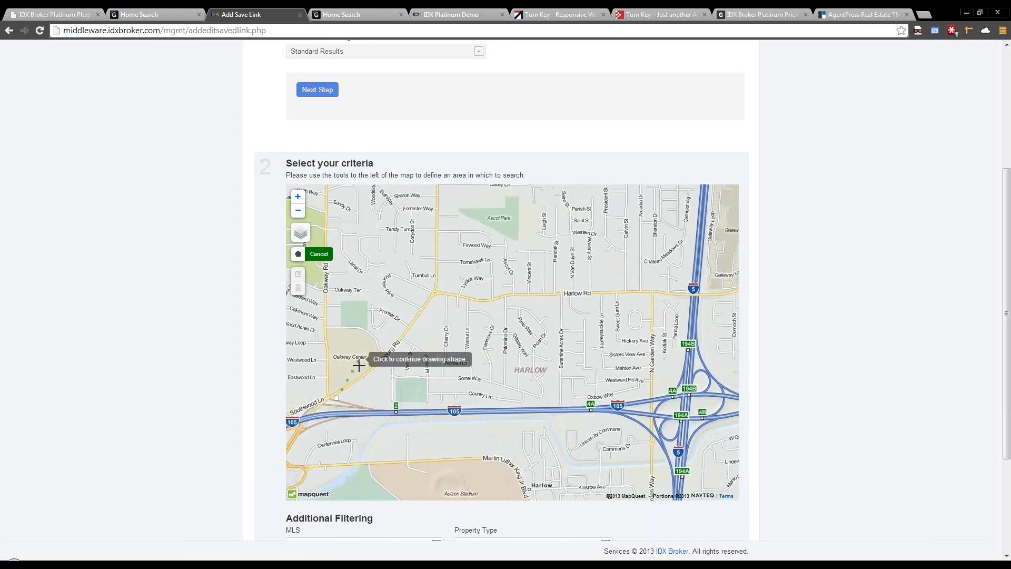
left_click(415, 318)
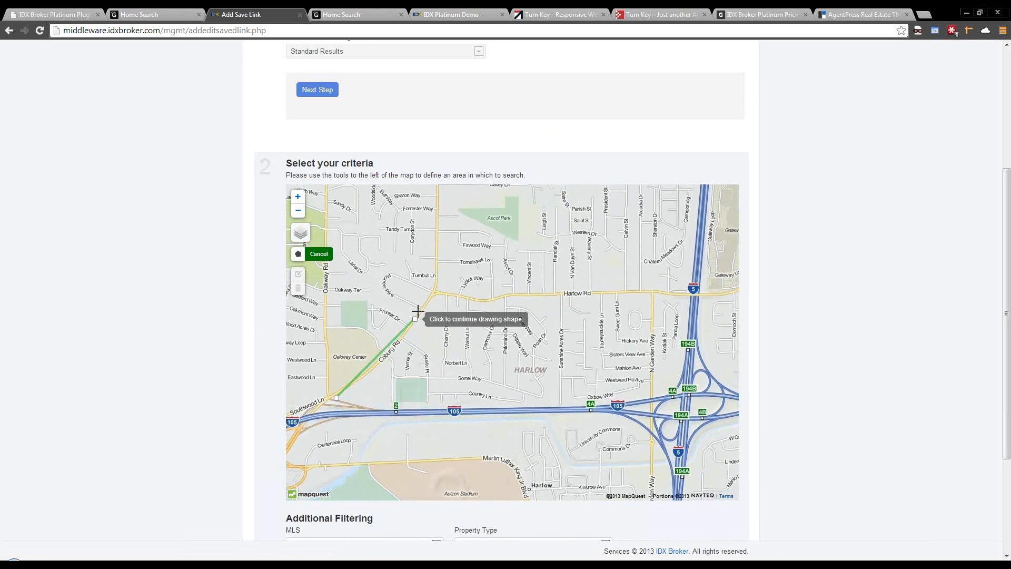
left_click(437, 292)
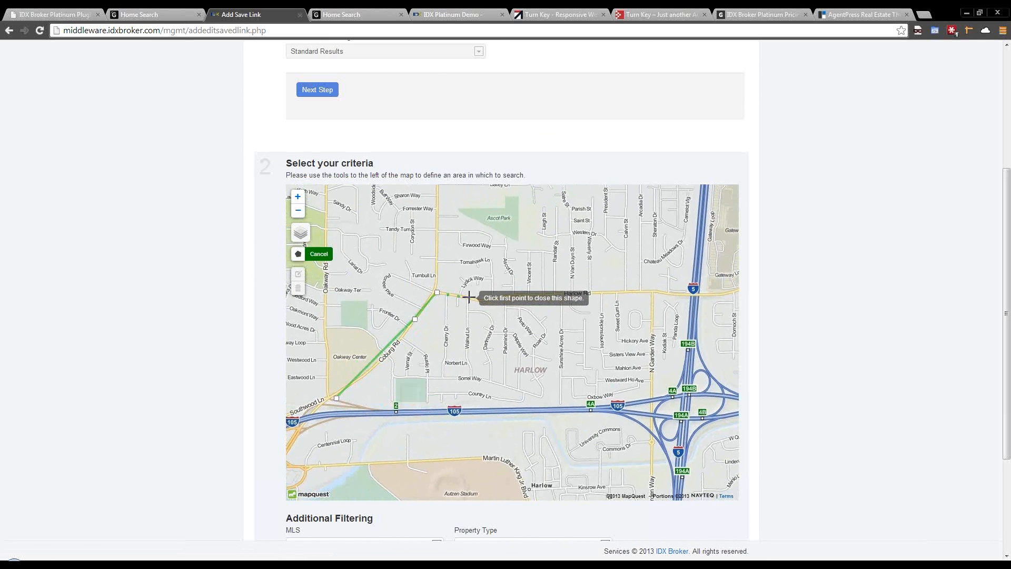
Step: Extend the search polygon's boundary along Harlow Rd to N Garden Way
left_click(470, 298)
left_click(509, 295)
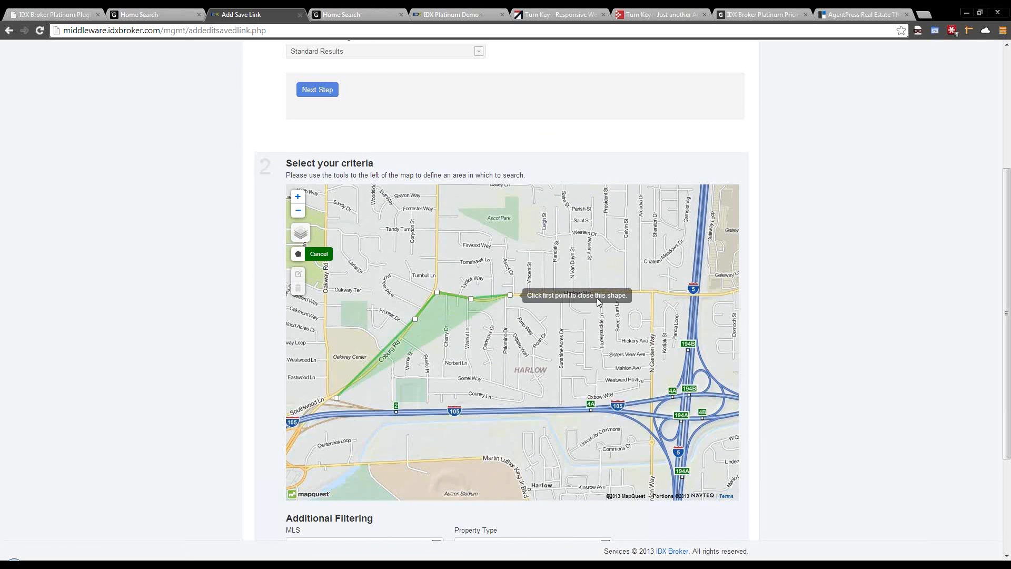
left_click(614, 292)
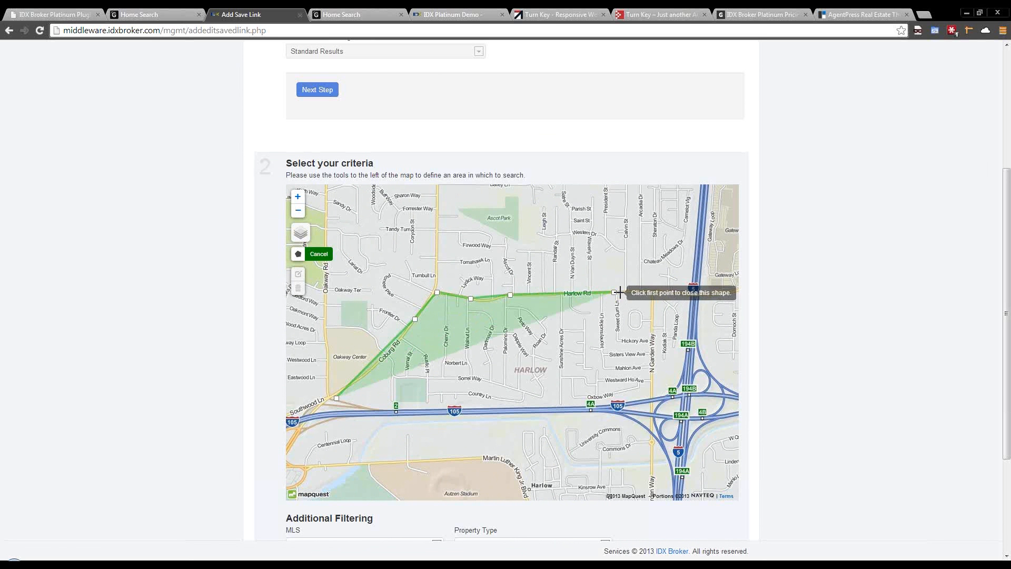
left_click(650, 291)
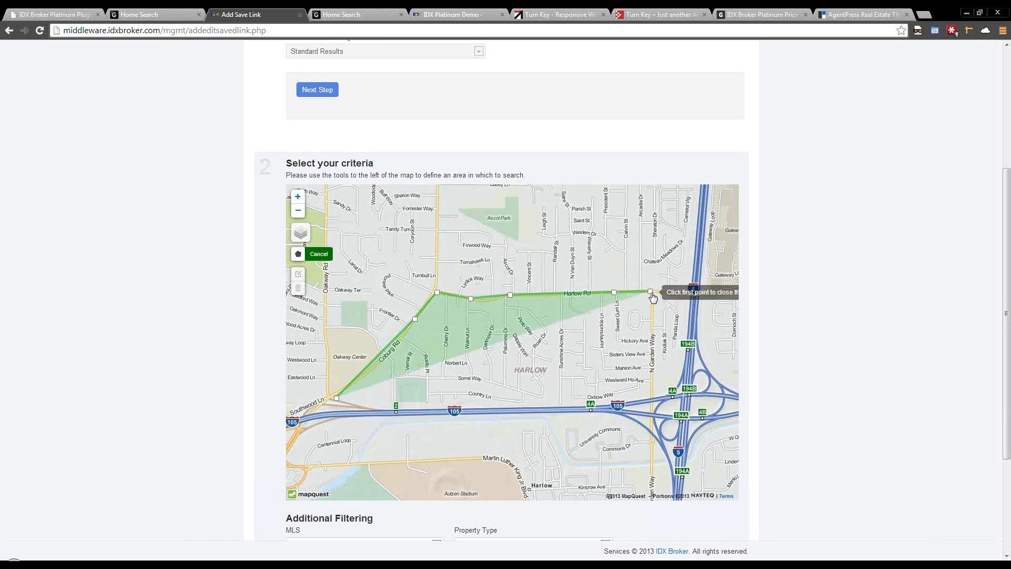
Step: Trace the polygon down N Garden Way and back along Interstate 105, closing it at its starting point
left_click(652, 313)
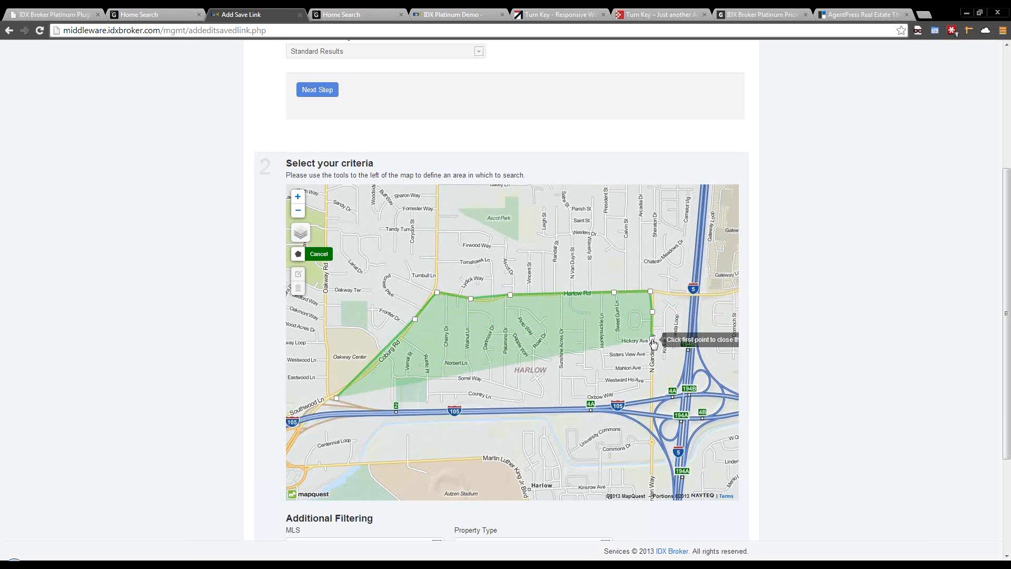
scroll(652, 342, "up", 1)
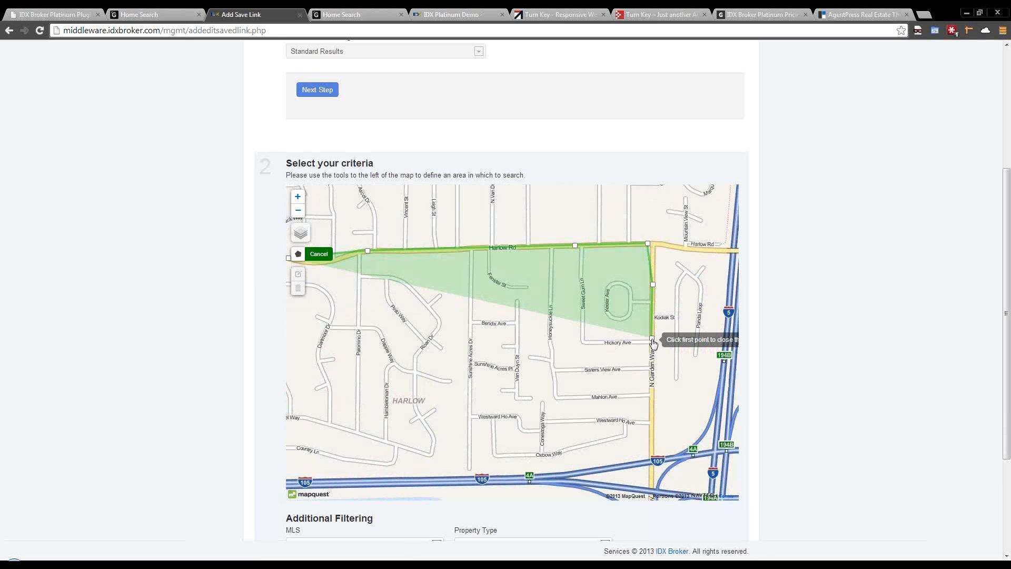
scroll(653, 342, "down", 1)
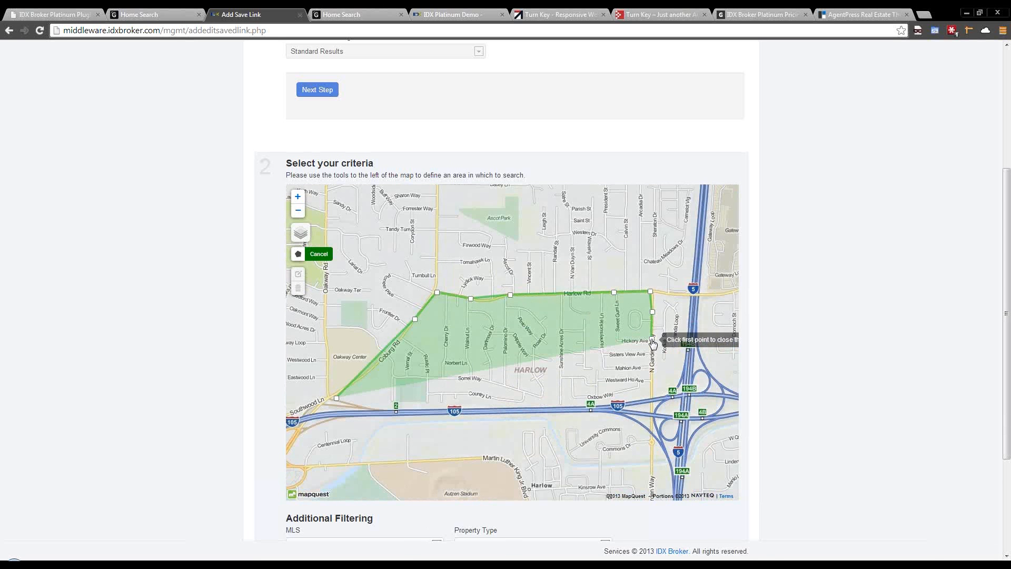
left_click(651, 375)
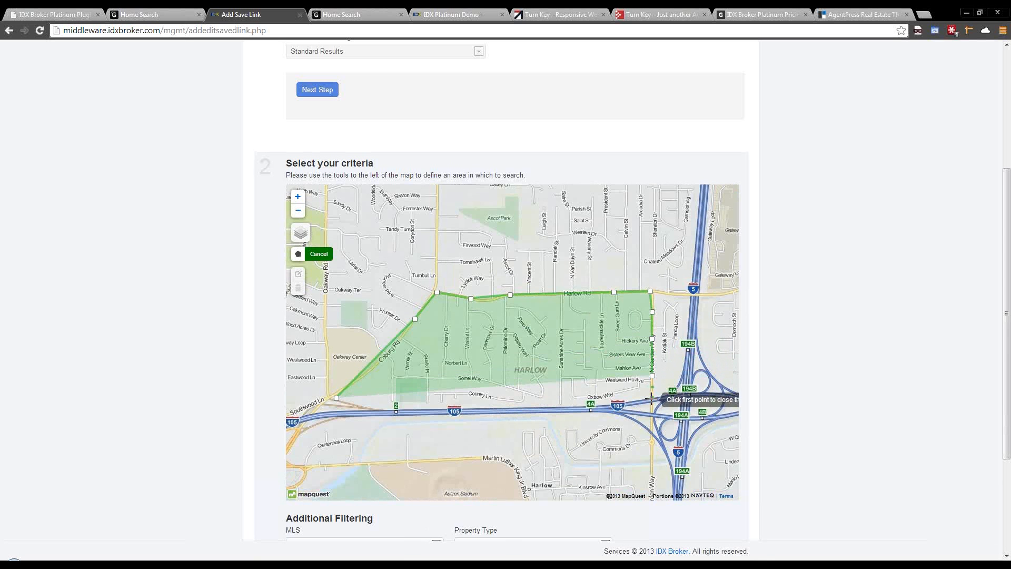
left_click(651, 399)
left_click(578, 407)
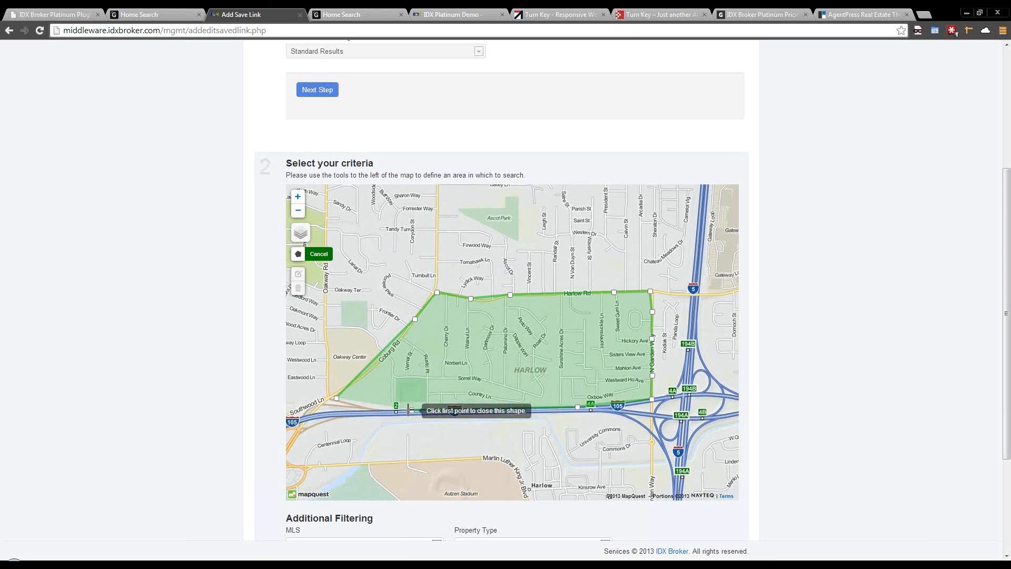
left_click(337, 400)
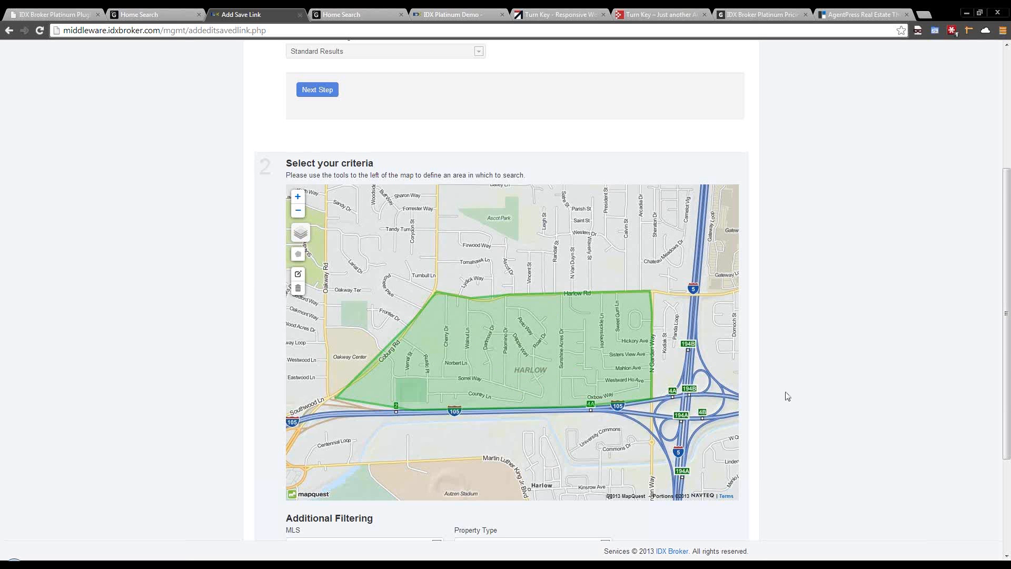
Step: Filter the saved link to 3+ bedrooms and 2+ bathrooms with no price limits, and continue to the naming and preference settings
scroll(787, 395, "down", 3)
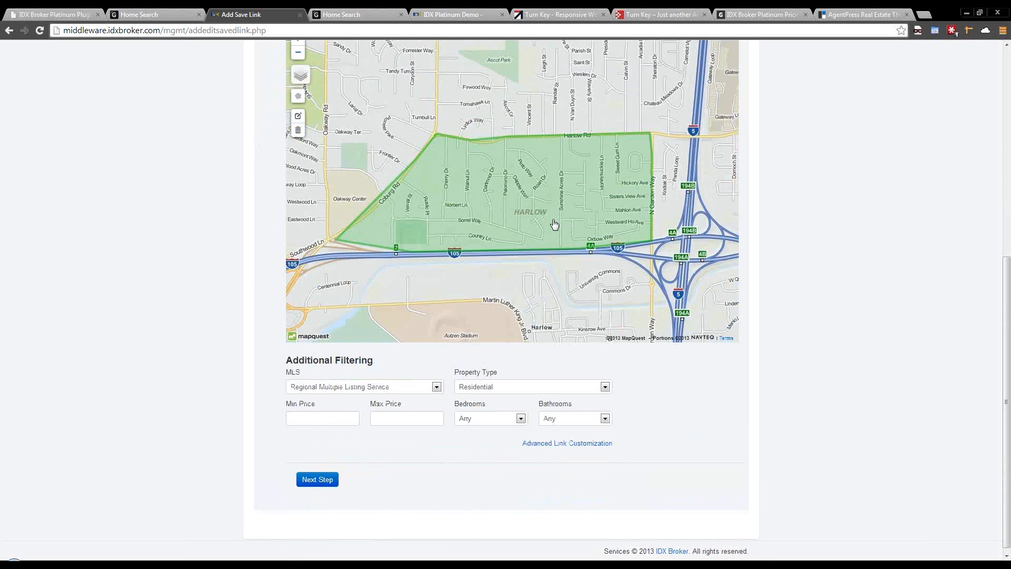
left_click(344, 417)
left_click(384, 418)
left_click(472, 418)
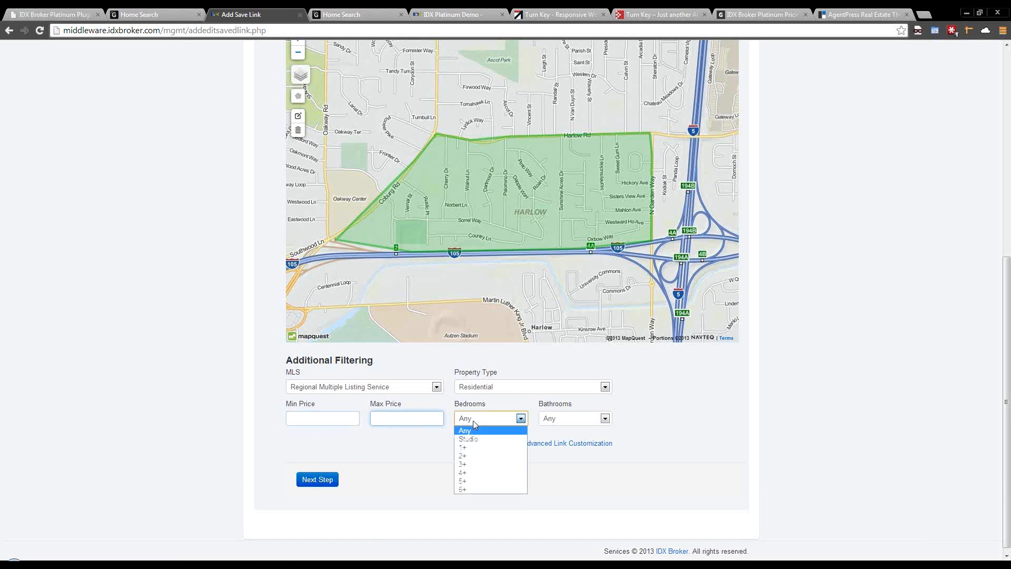
left_click(472, 463)
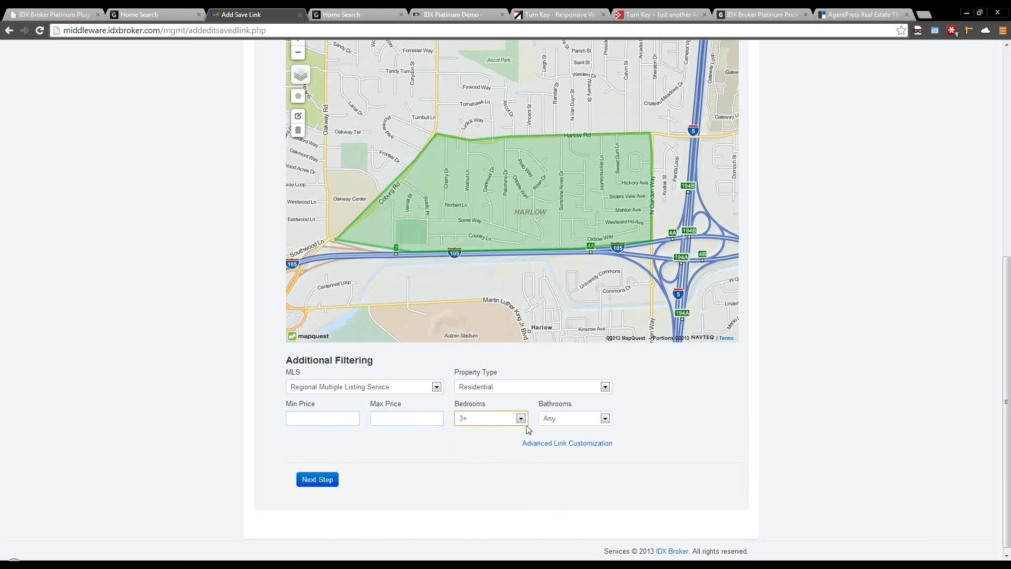
left_click(547, 421)
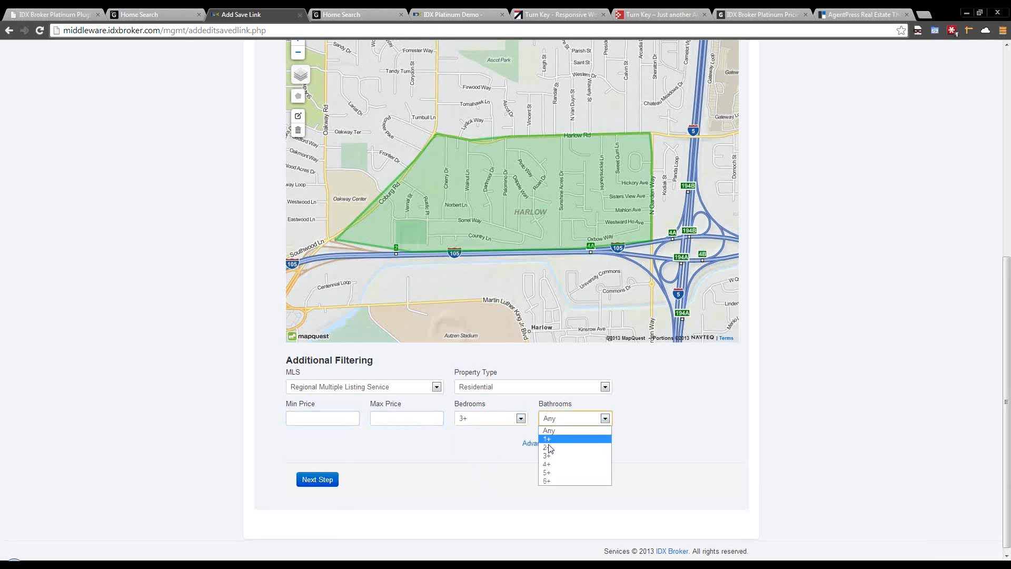
left_click(547, 452)
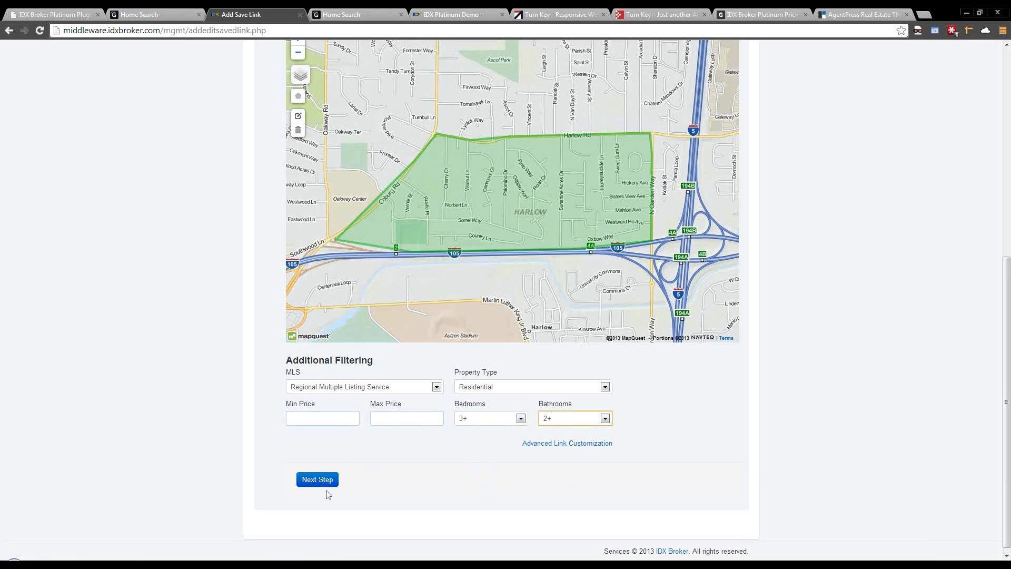
left_click(315, 420)
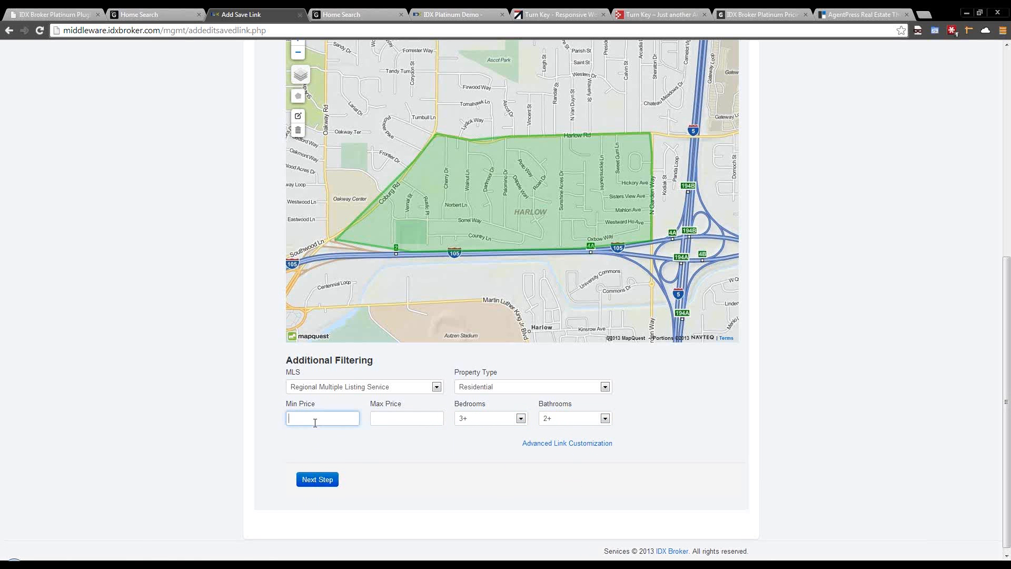
left_click(315, 482)
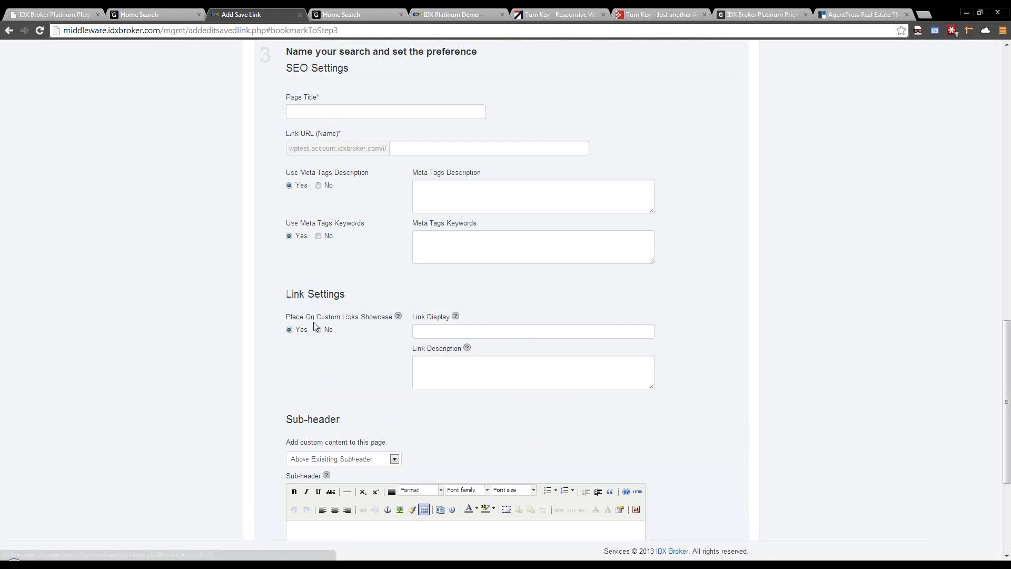
Step: Enter Harlow Neighborhood as the saved link's page title
left_click(328, 113)
scroll(325, 126, "up", 1)
scroll(325, 135, "up", 2)
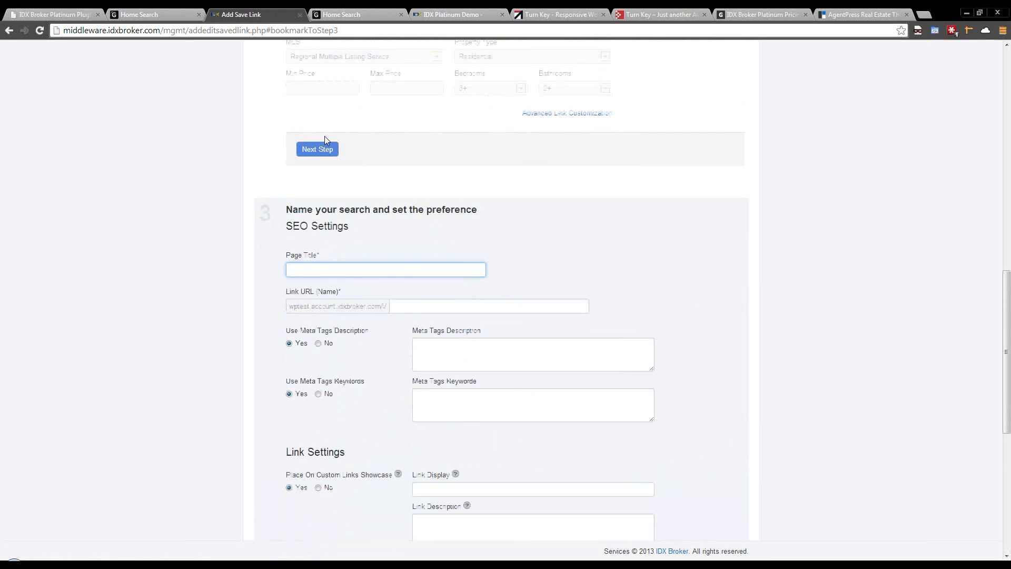
scroll(324, 136, "down", 1)
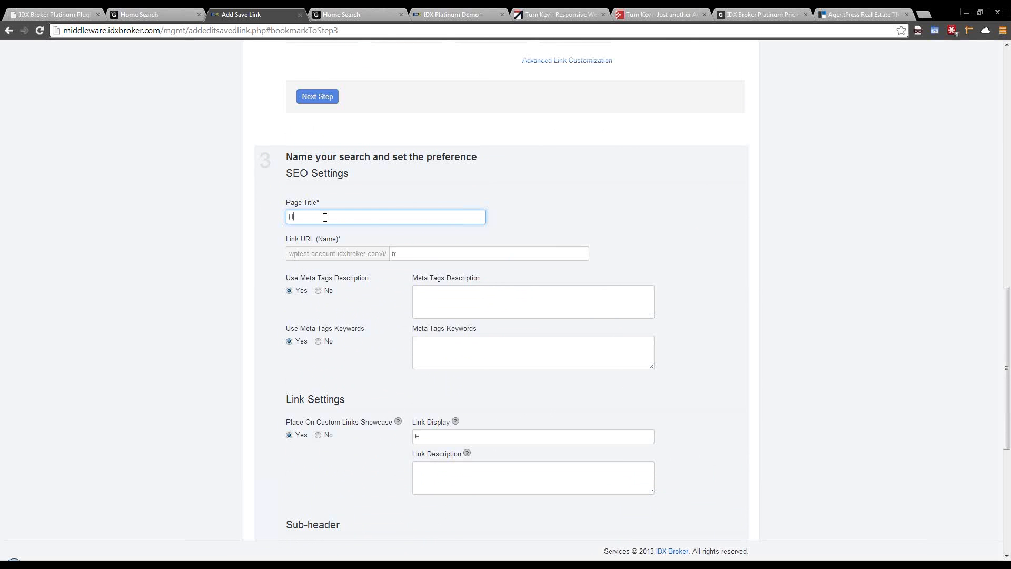
type("arlow Neighborhood")
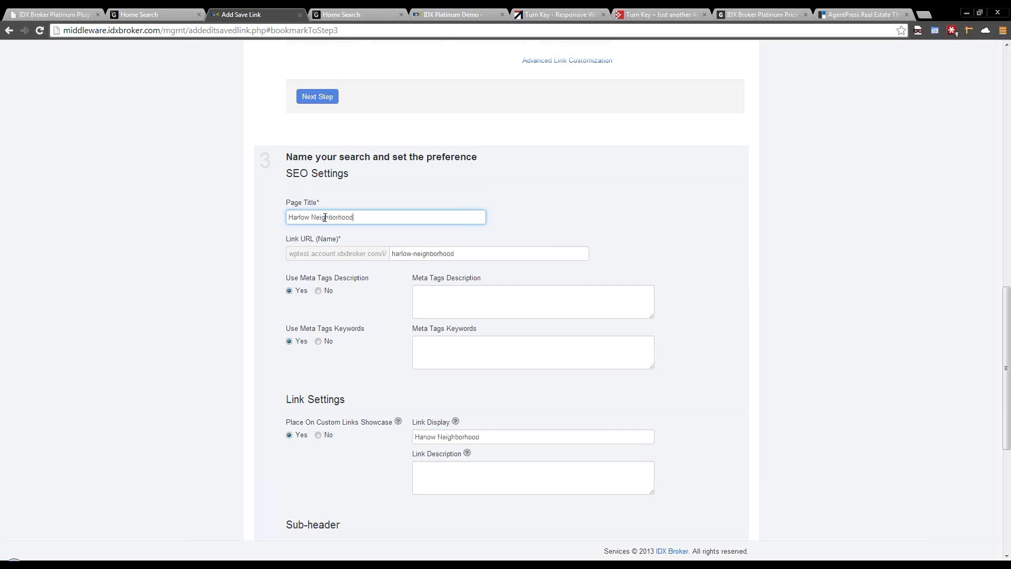
Step: Examine the meta tag description and keywords, link display and description, custom links showcase, sub-header and agent assignment options
left_click(446, 300)
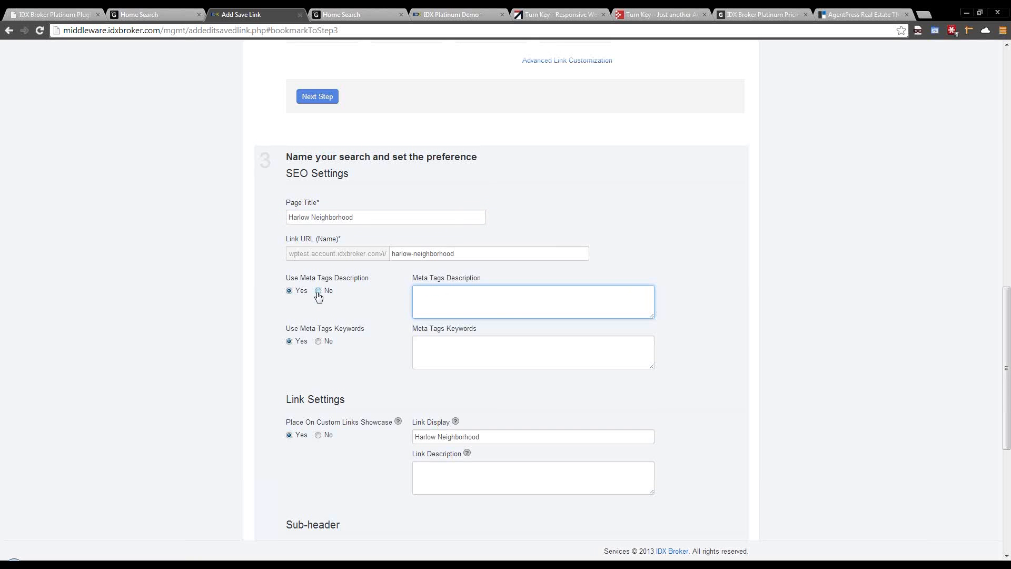
left_click(467, 355)
scroll(450, 381, "down", 2)
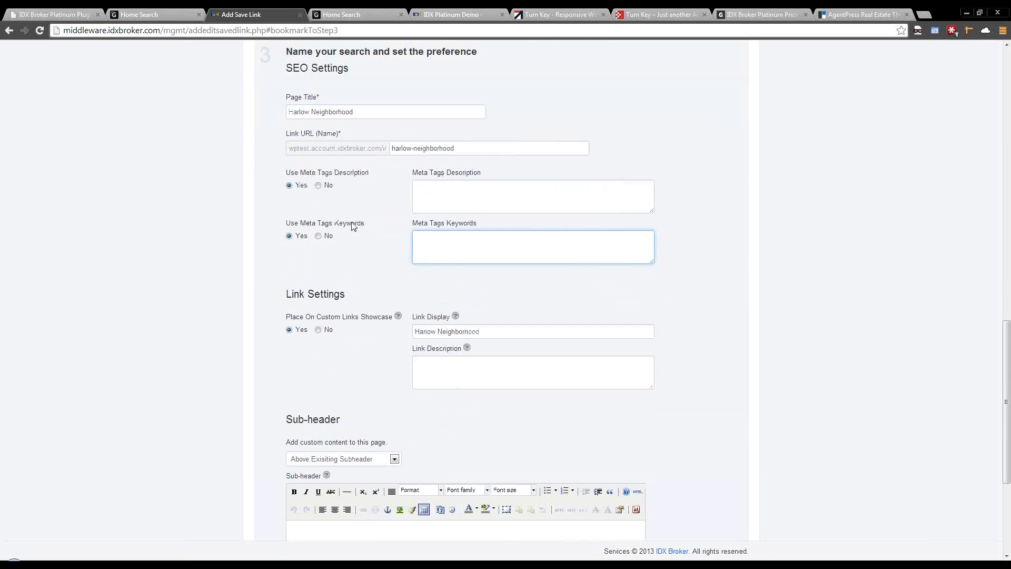
left_click(430, 196)
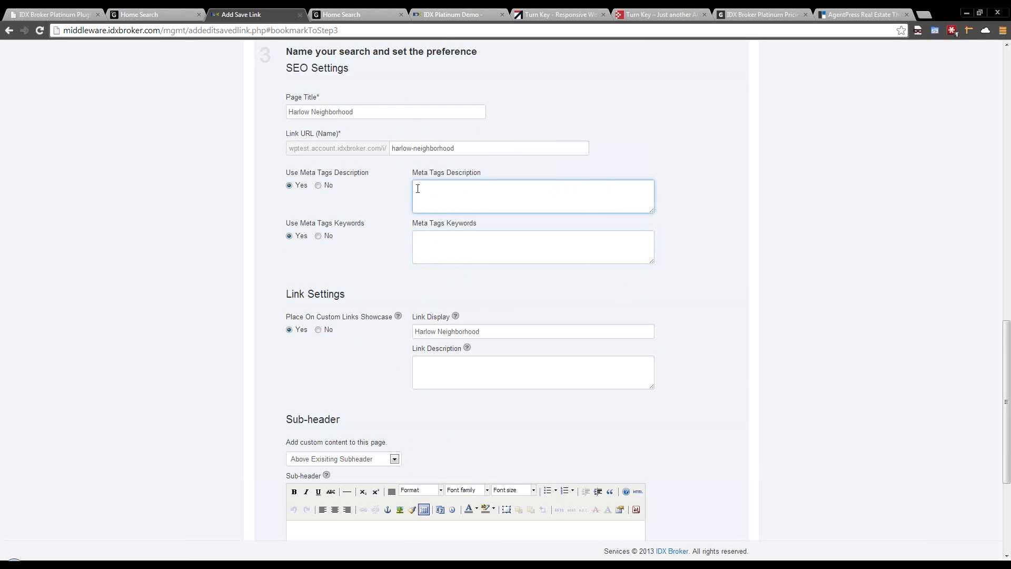
scroll(418, 221, "down", 2)
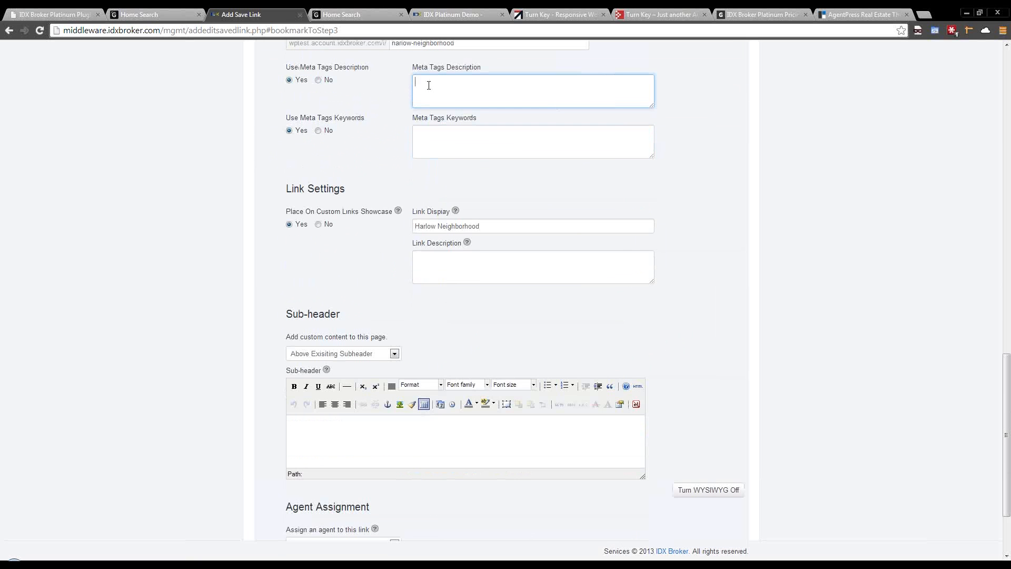
left_click(433, 264)
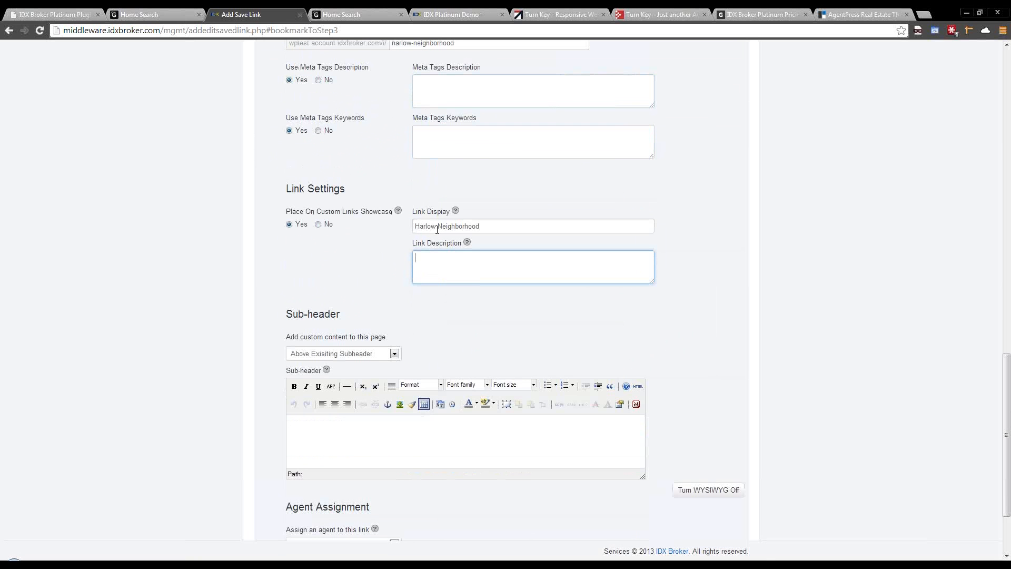
left_click(483, 226)
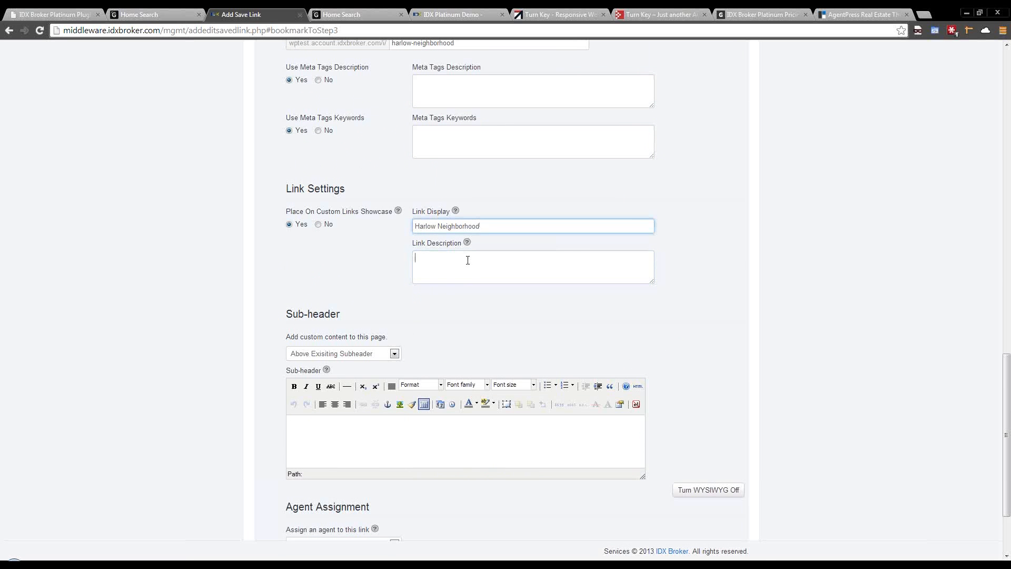
left_click(467, 259)
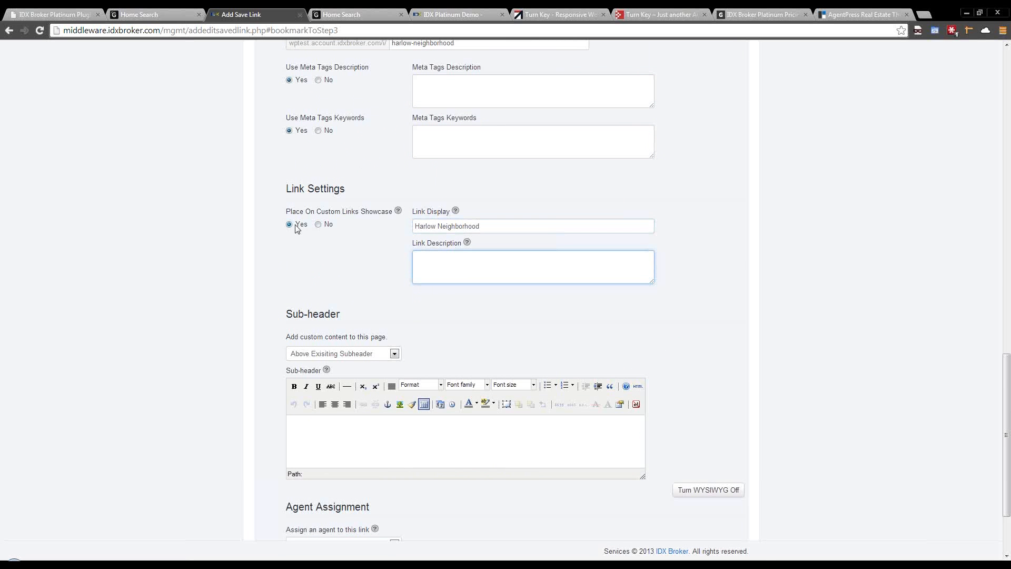
scroll(395, 224, "down", 2)
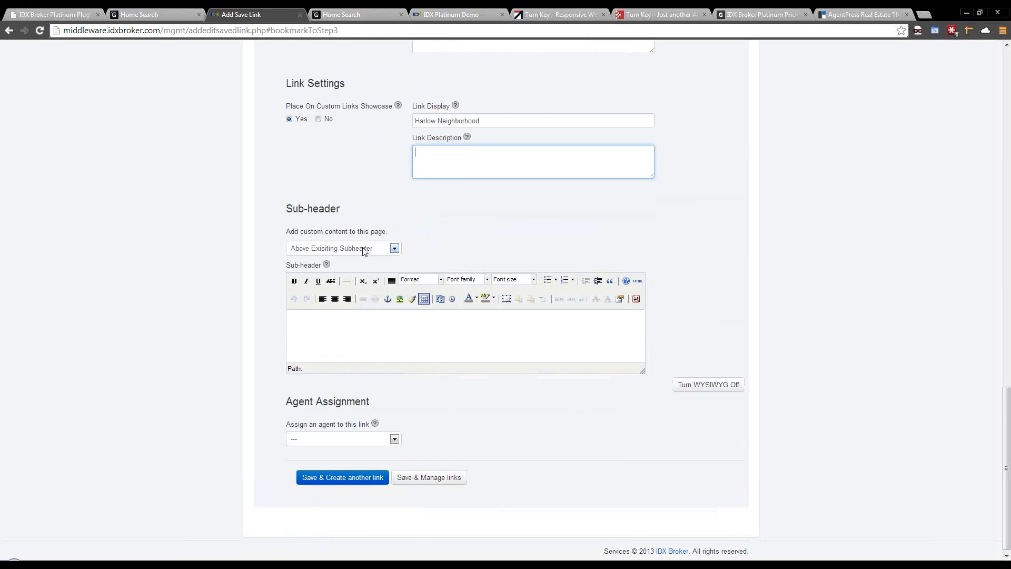
Step: Add the sub-header text "Harlow" to the Harlow Neighborhood link, leave the agent unassigned, and save it to the saved links list
left_click(377, 334)
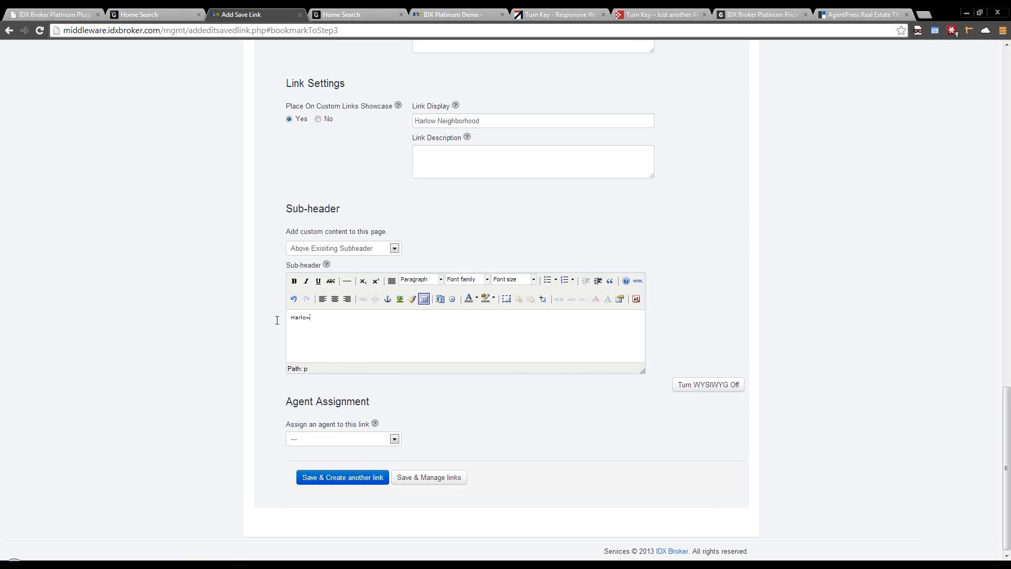
left_click_drag(277, 320, 269, 322)
left_click(319, 440)
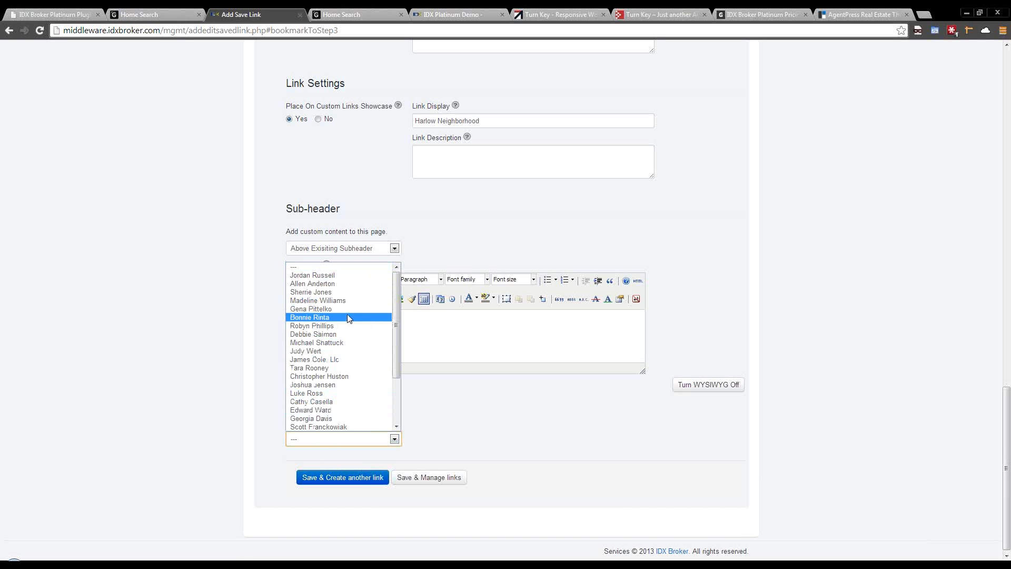
left_click(449, 419)
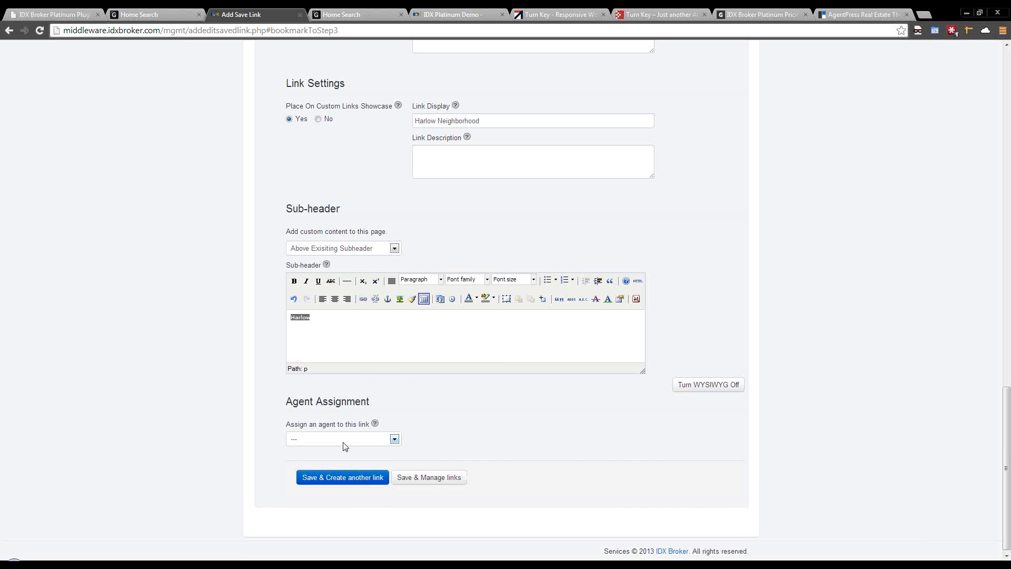
left_click(421, 477)
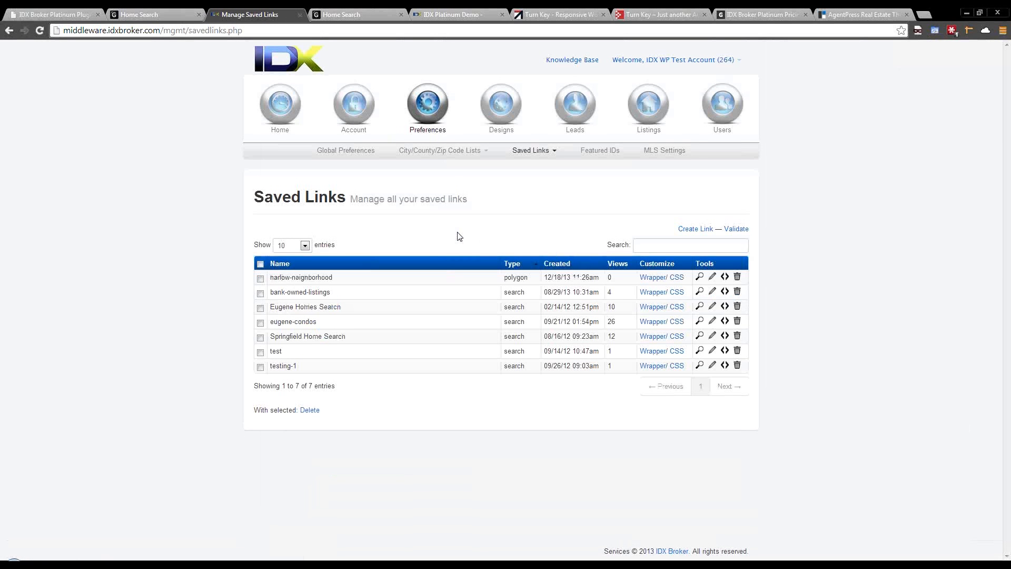
left_click_drag(528, 277, 505, 277)
left_click_drag(338, 283, 273, 278)
Step: Return to the WordPress IDX Broker Platinum plugin settings and refresh the plugin options
left_click(78, 10)
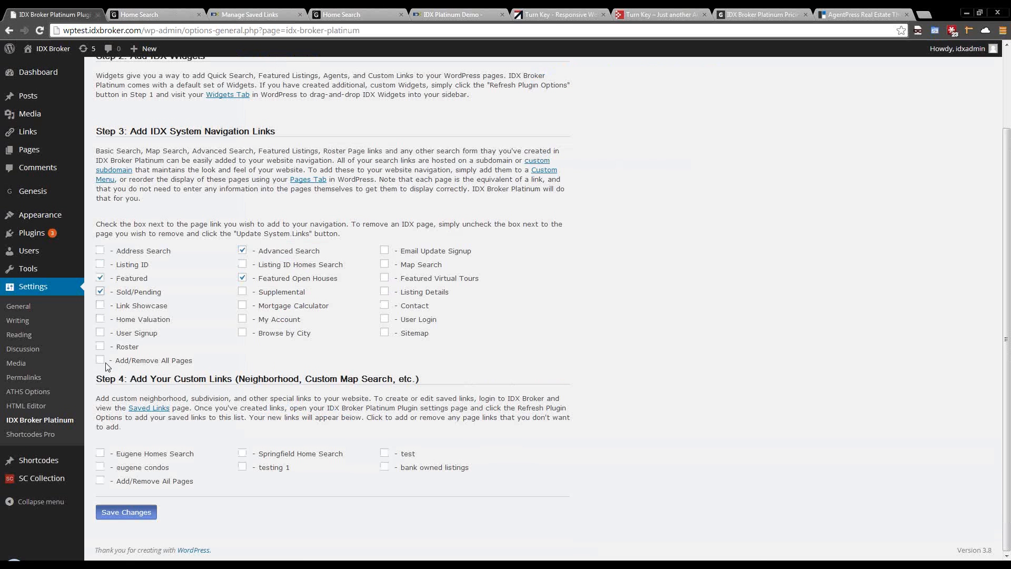
scroll(158, 221, "up", 2)
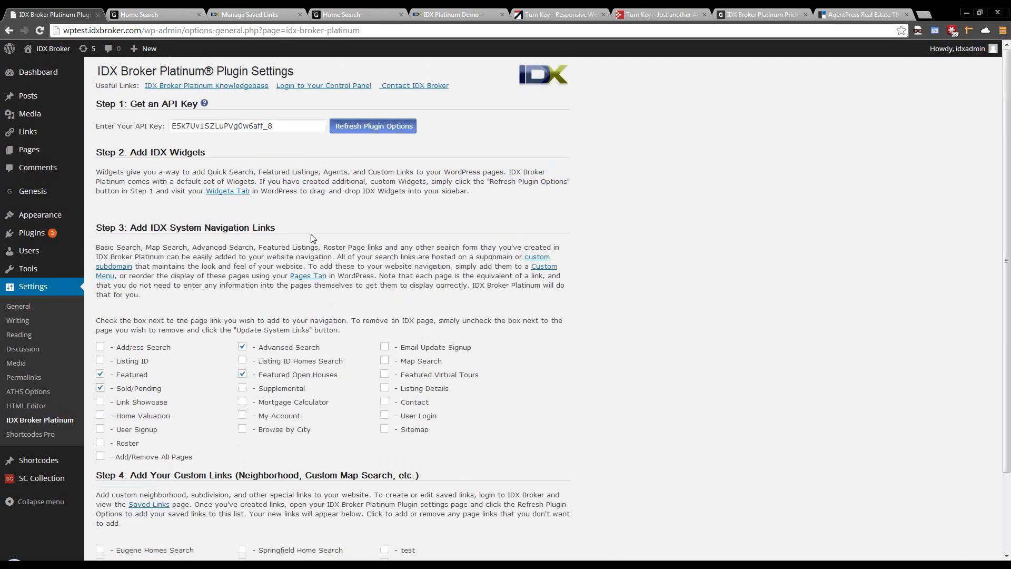
left_click(372, 127)
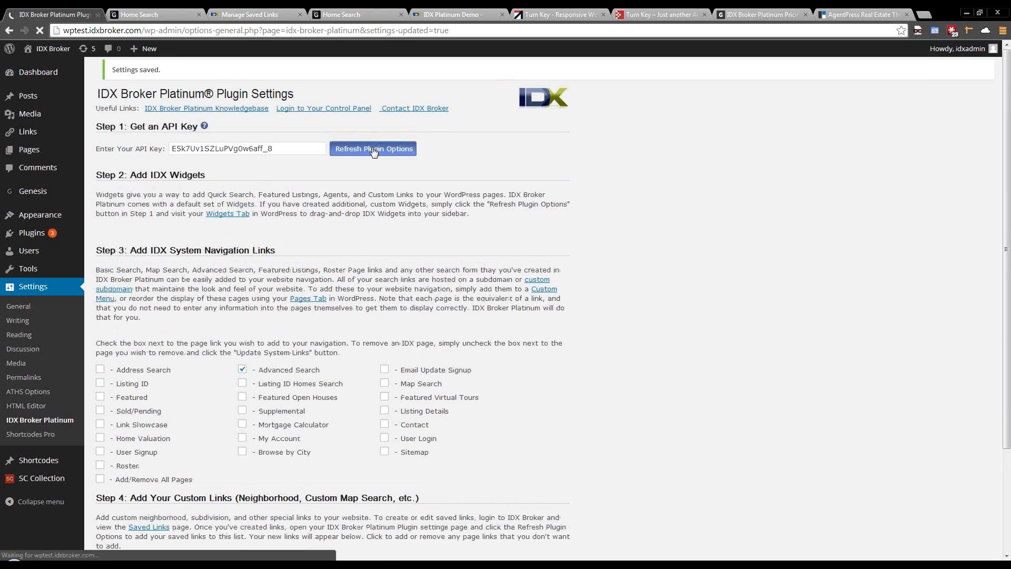
double_click(275, 158)
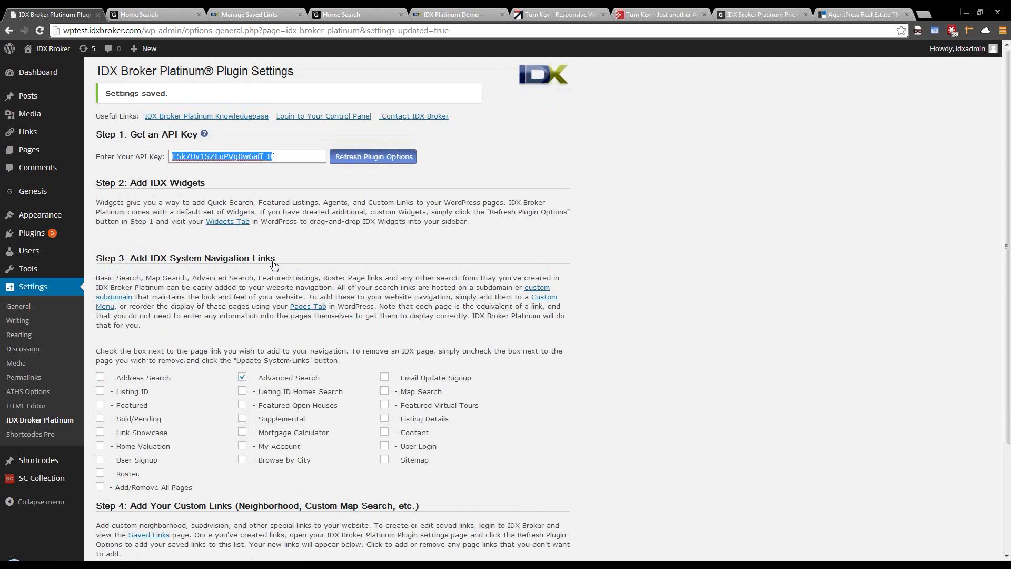
Step: Enable the "harlow neighborhood" custom link in Step 4 of the plugin settings and save the changes
scroll(276, 298, "down", 3)
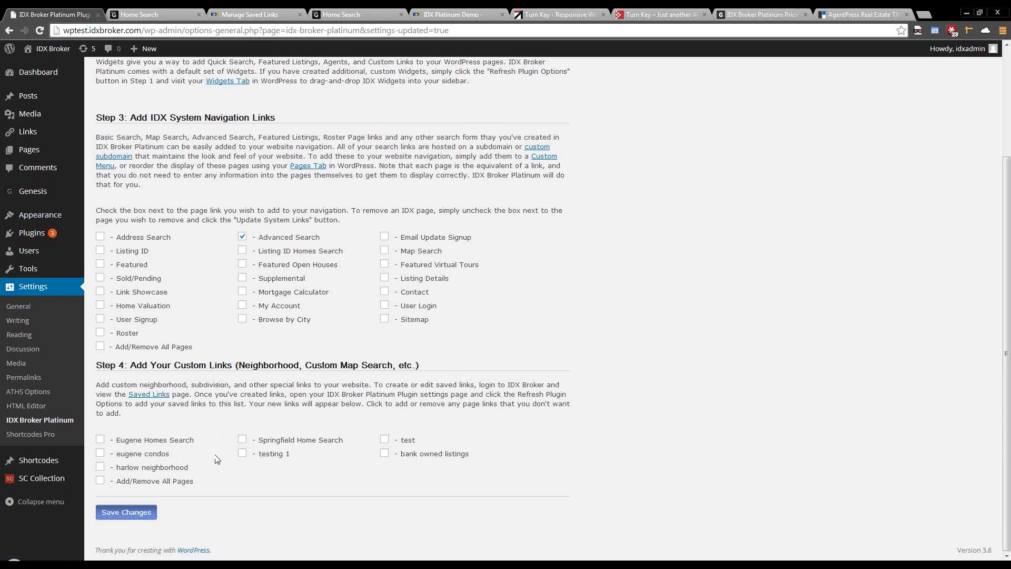
left_click(101, 467)
left_click(108, 519)
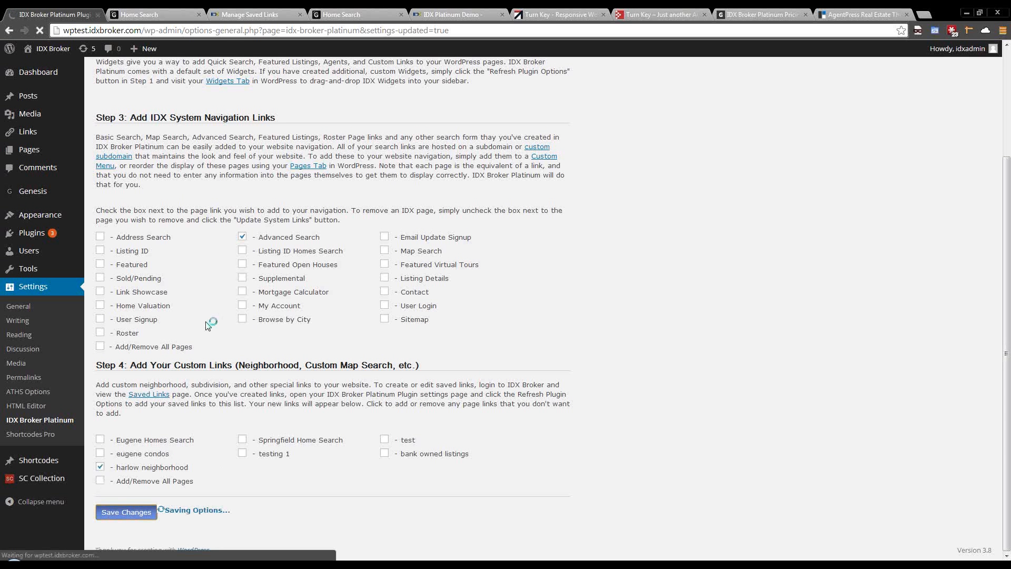
scroll(207, 326, "down", 3)
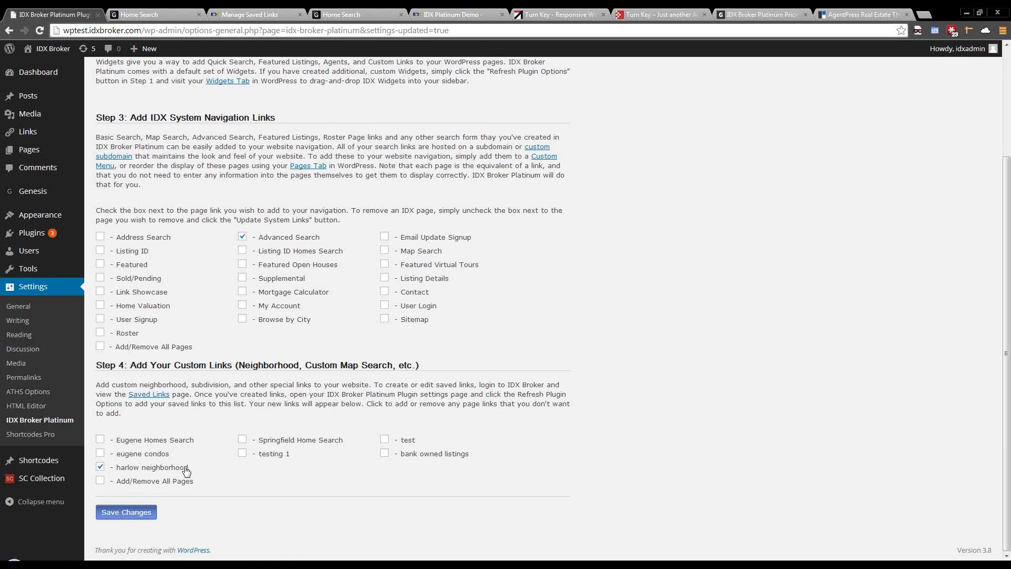
Step: Open the WordPress menu editor and add the harlow-neighborhood page to Test Menu 1
mouse_move(63, 266)
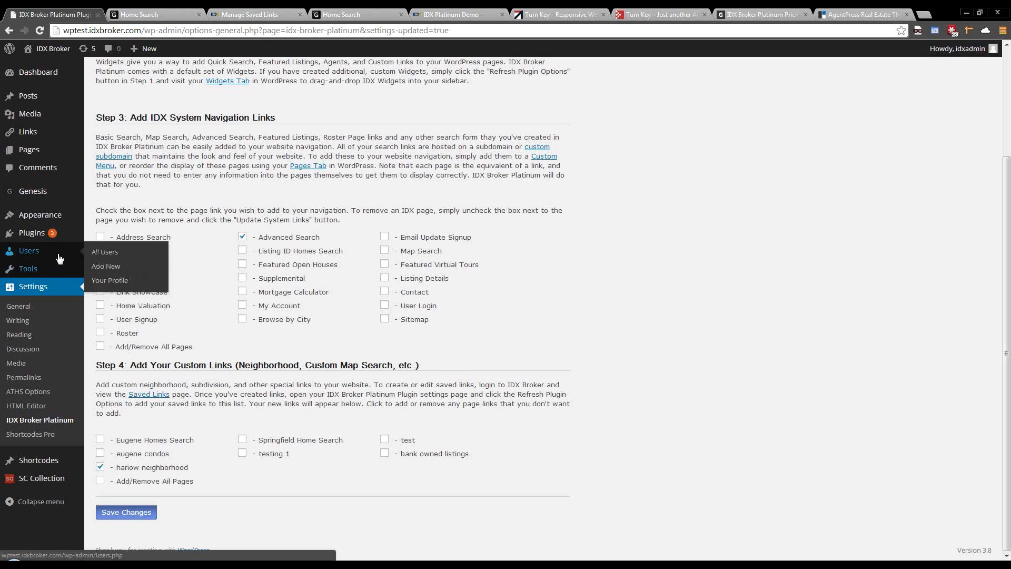
mouse_move(48, 217)
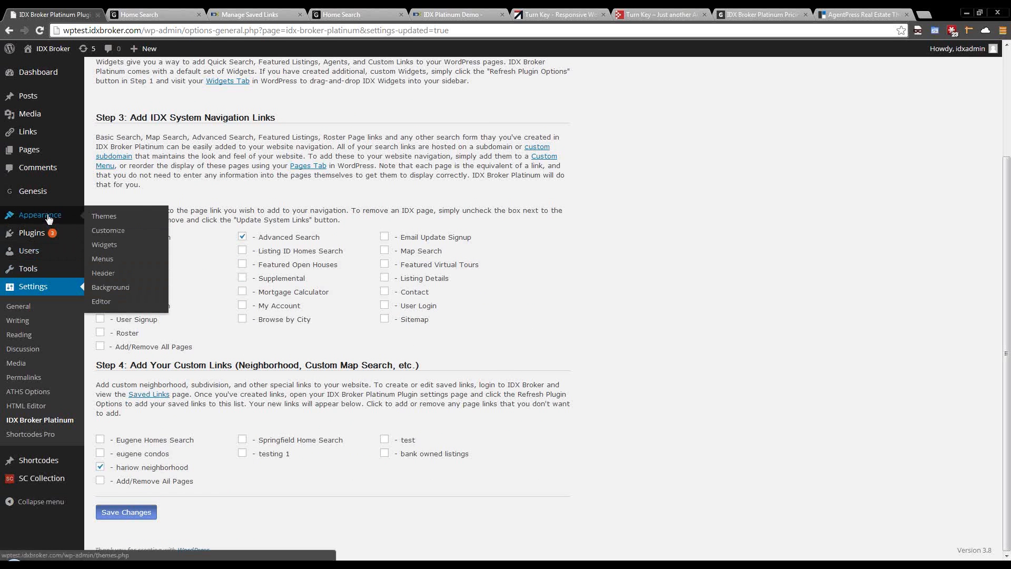
left_click(103, 259)
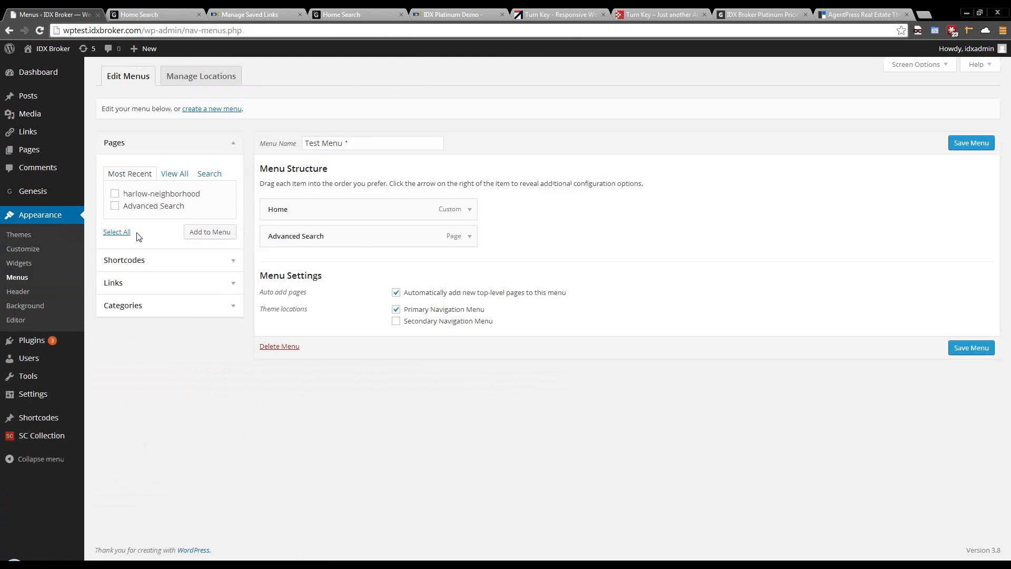
left_click(115, 193)
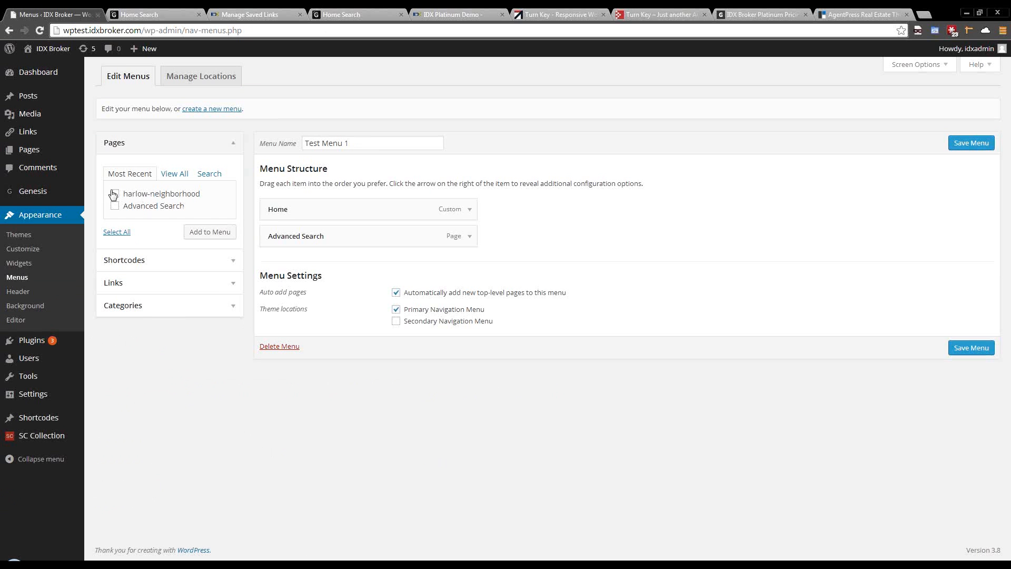
left_click(204, 233)
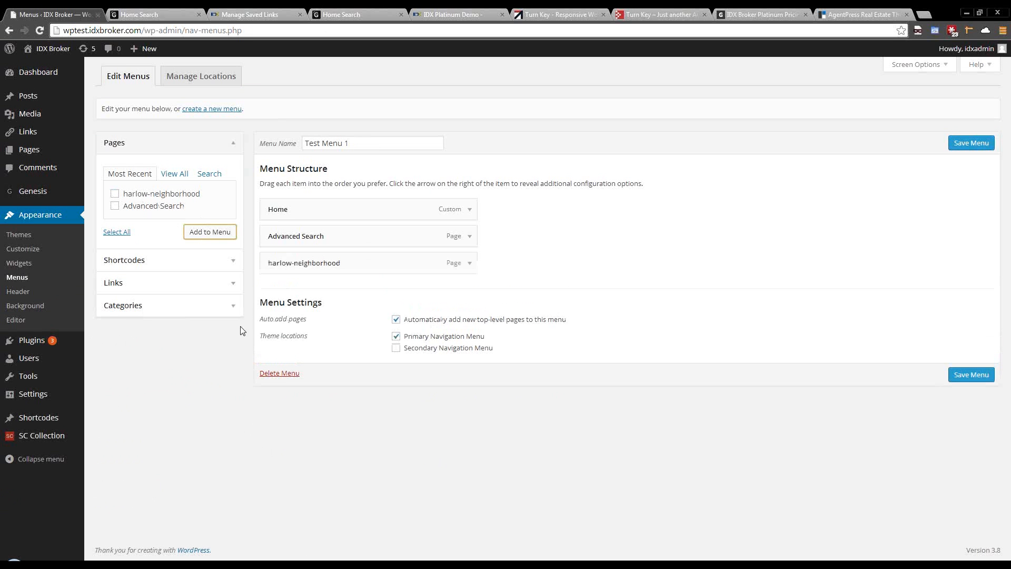
Step: Change the harlow-neighborhood menu item's navigation label to "Harlow" and save the menu
left_click(471, 266)
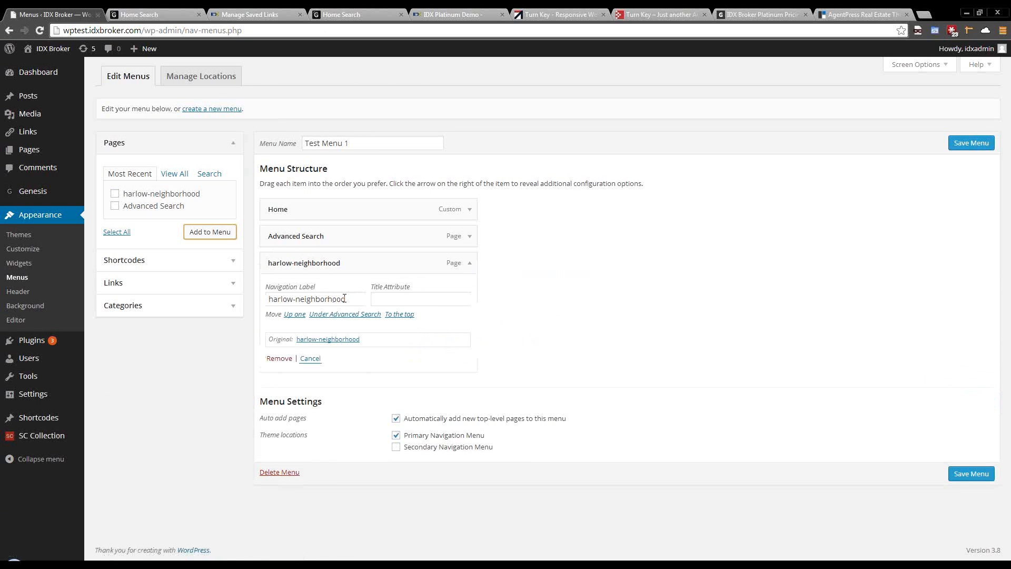
left_click_drag(346, 299, 295, 300)
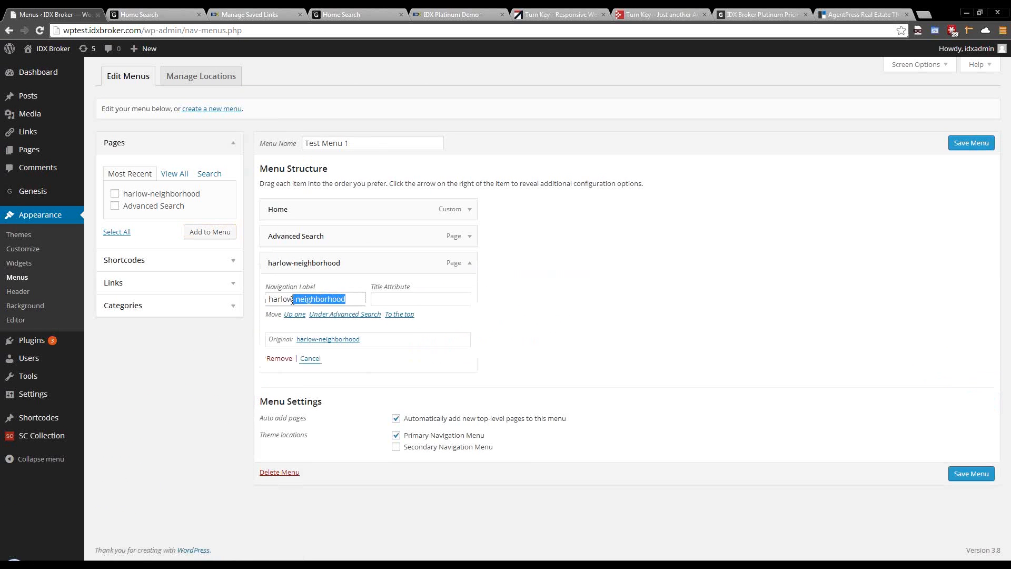
key("BackSpace")
key("Delete")
type("Harlow")
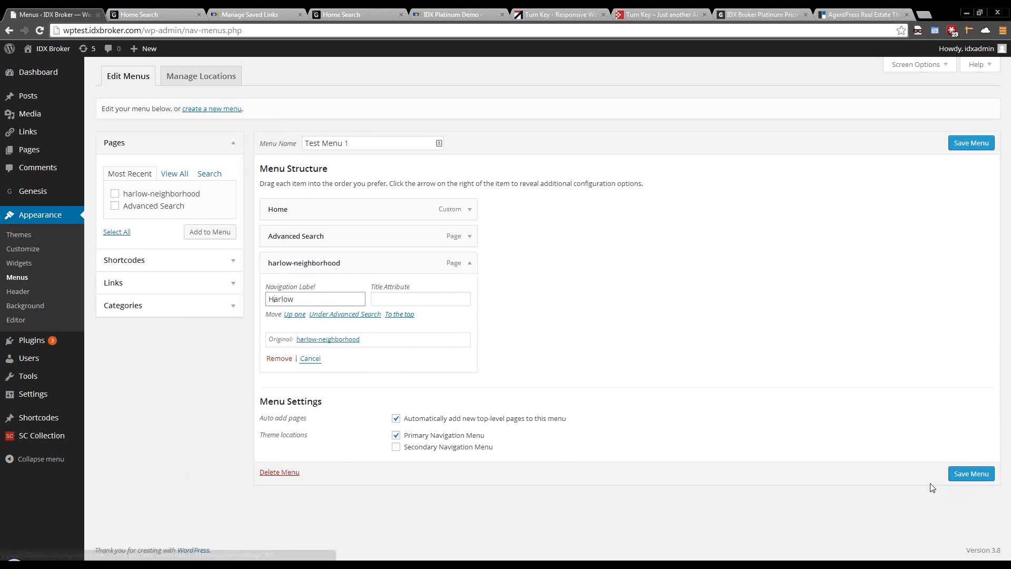
left_click(971, 476)
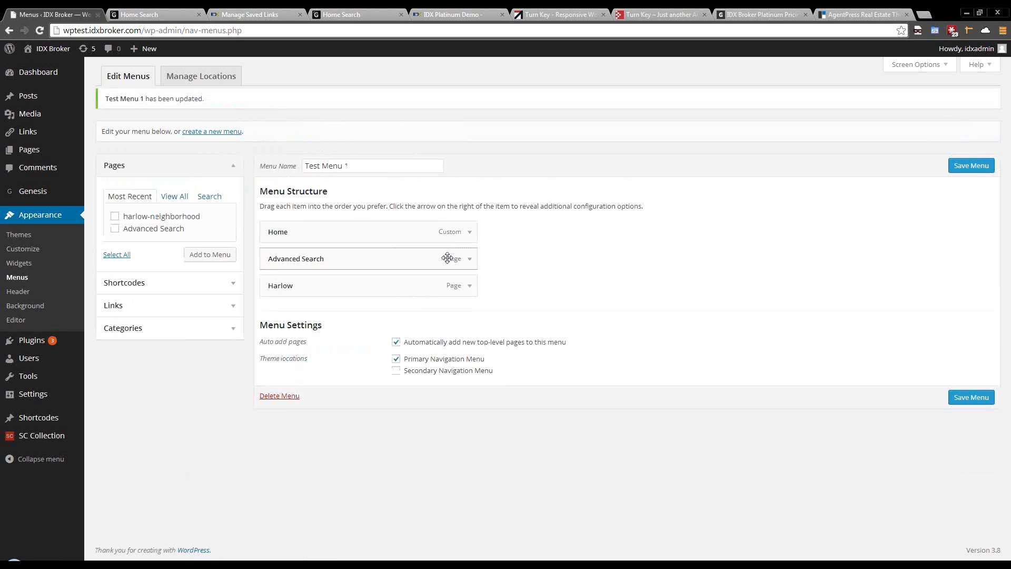
Step: Open the live site's home page and follow the Harlow link in its navigation menu
left_click(156, 12)
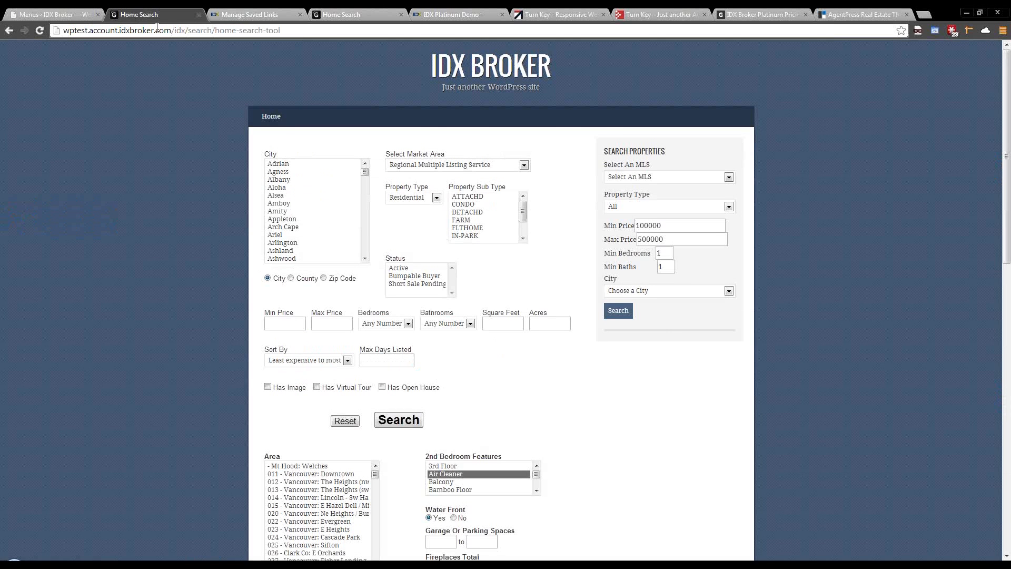
left_click(247, 16)
left_click(203, 12)
left_click(342, 14)
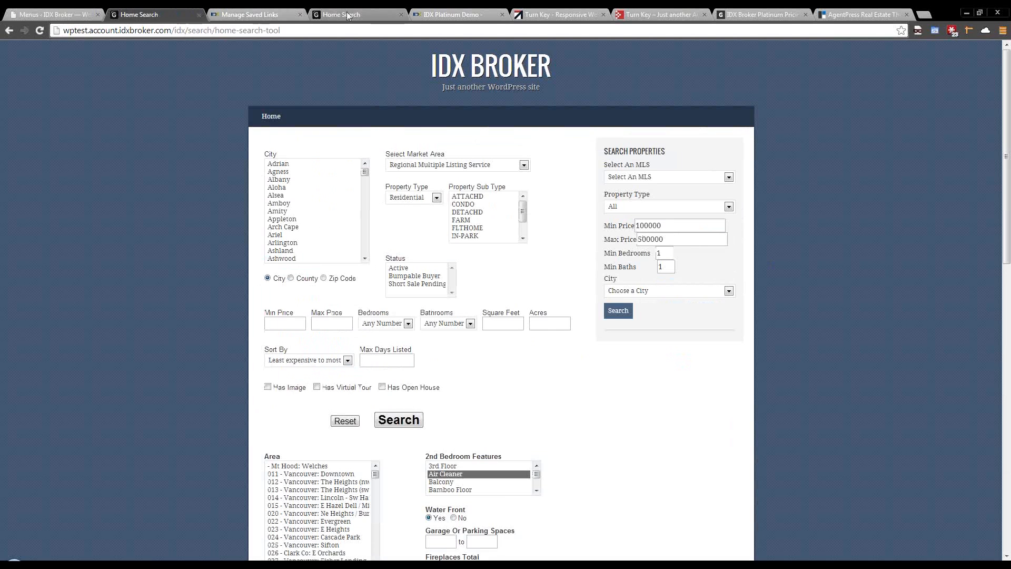
left_click(258, 118)
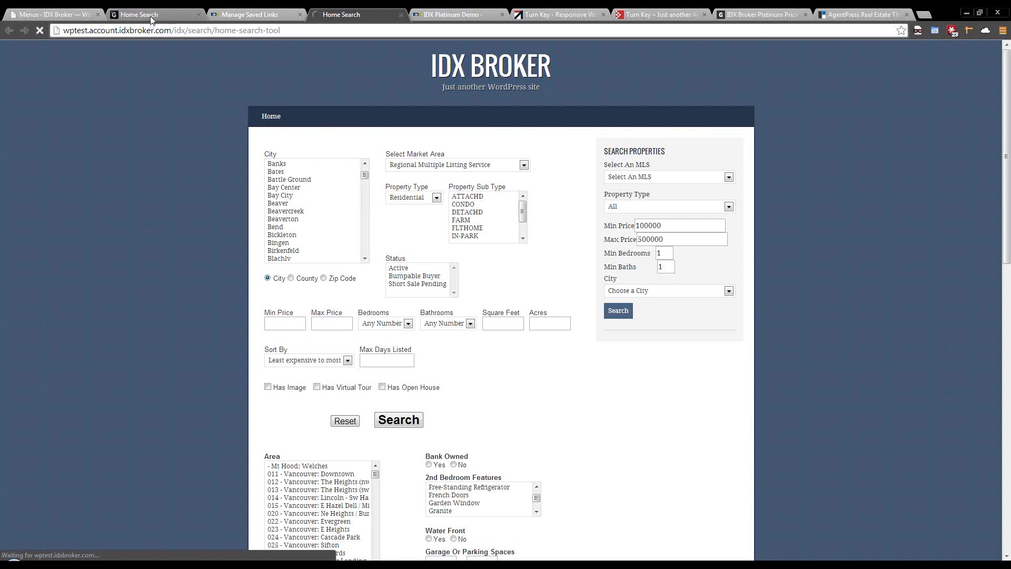
left_click(199, 15)
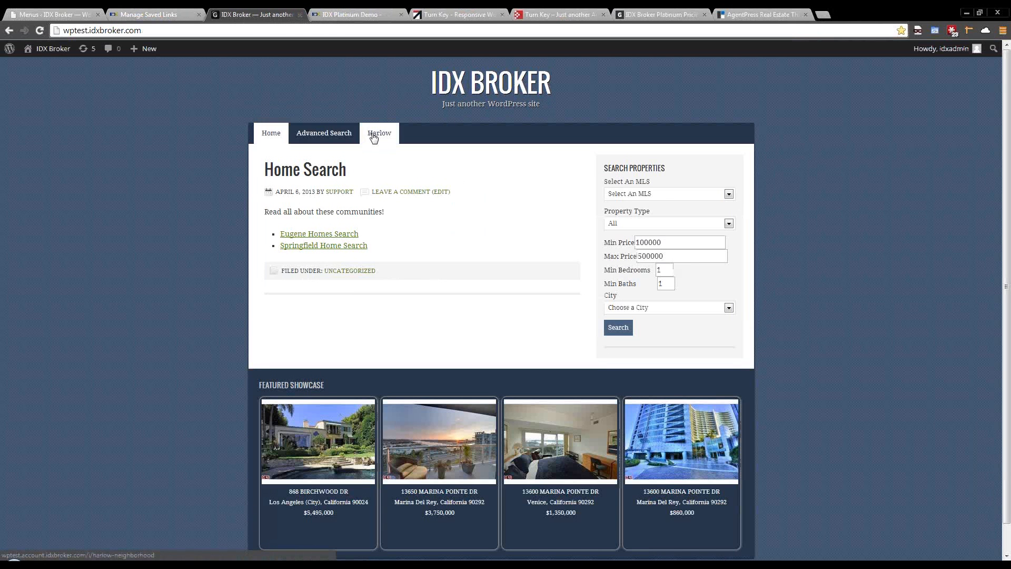
left_click(374, 135)
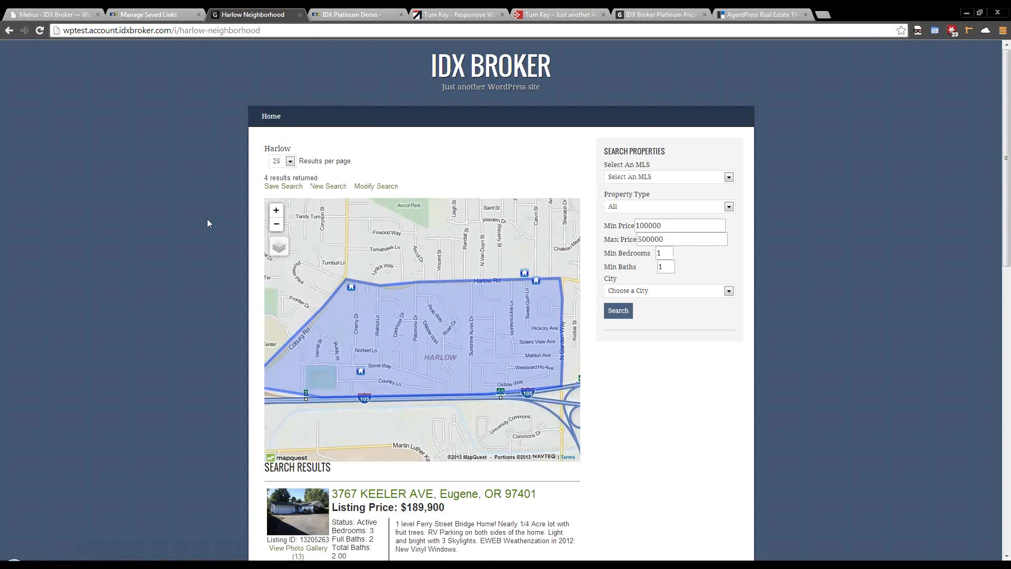
Step: Examine the Harlow neighborhood page's map, listing results and web address
scroll(206, 219, "down", 2)
scroll(206, 219, "up", 2)
scroll(207, 224, "down", 9)
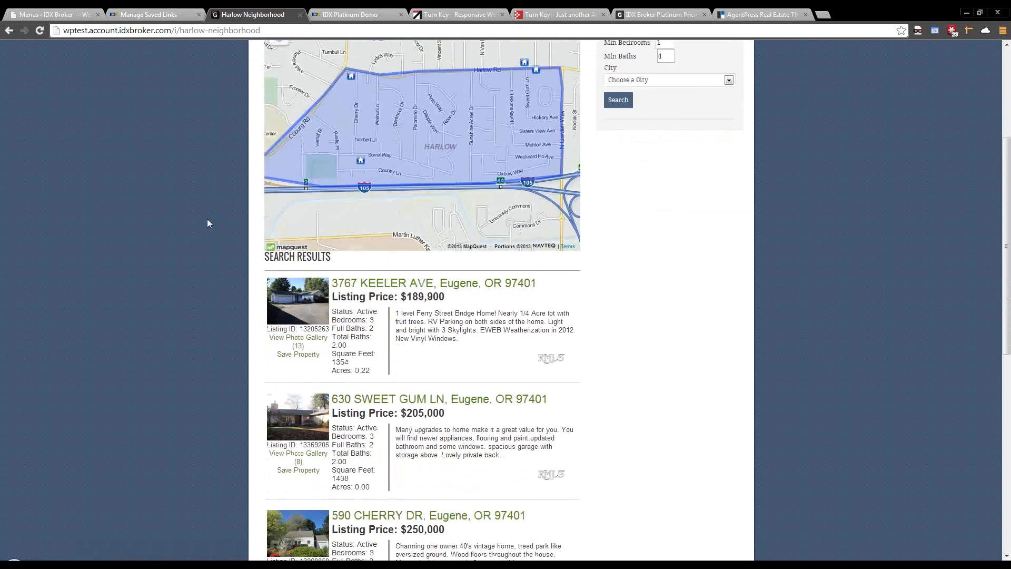
scroll(207, 223, "down", 2)
scroll(207, 223, "up", 7)
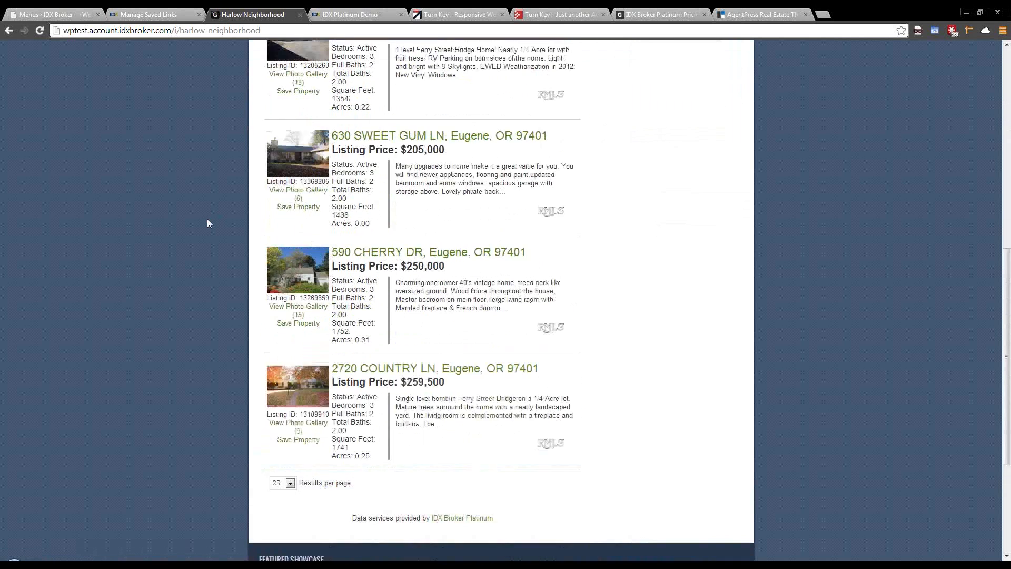
scroll(470, 329, "up", 5)
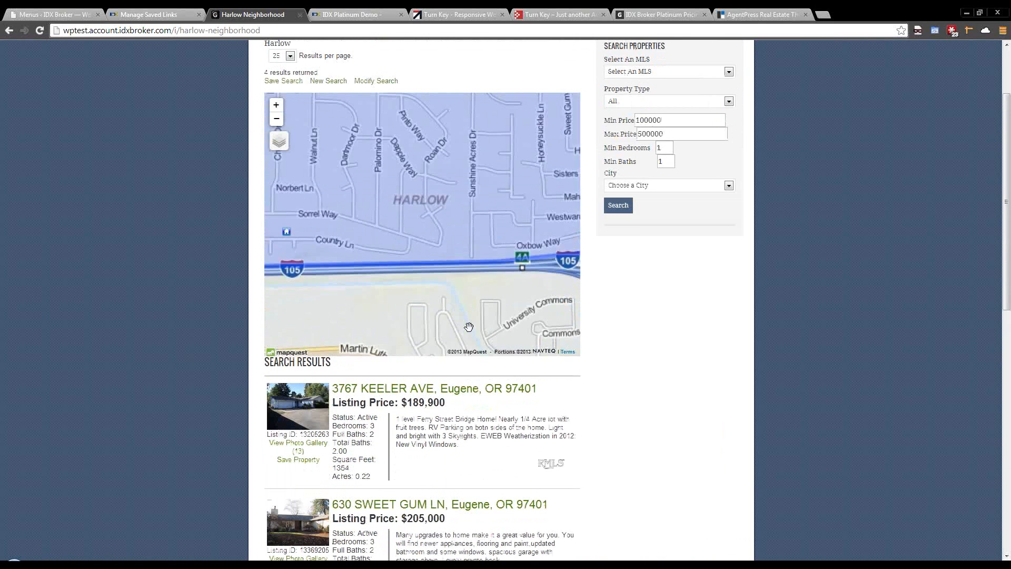
scroll(678, 340, "up", 2)
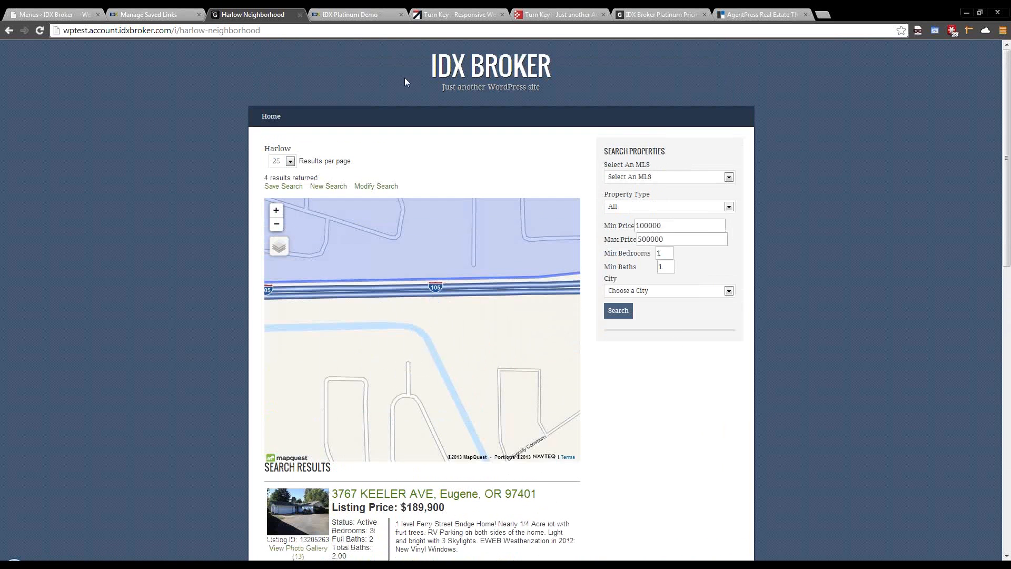
left_click(254, 27)
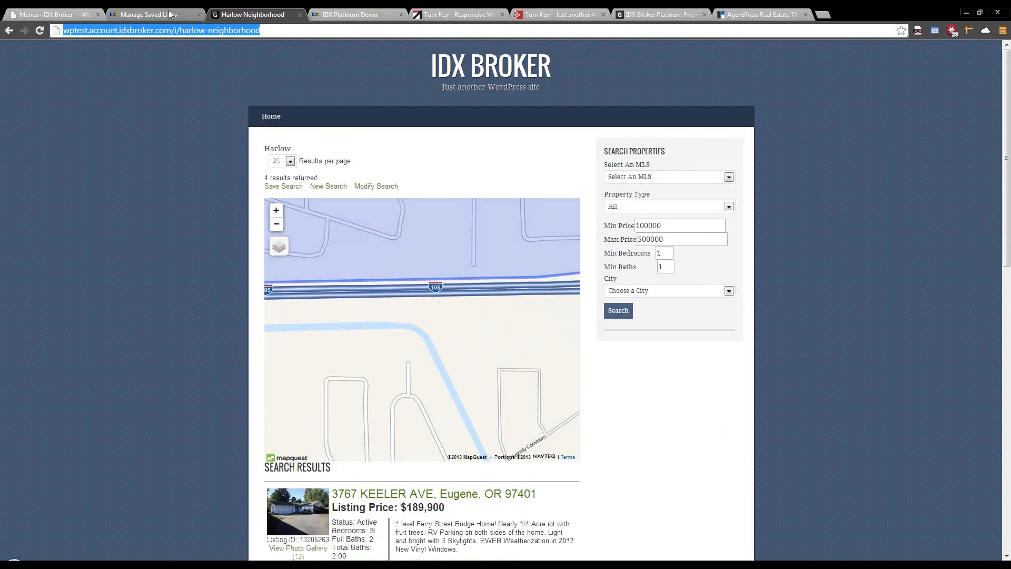
left_click(170, 14)
key("ctrl+Tab")
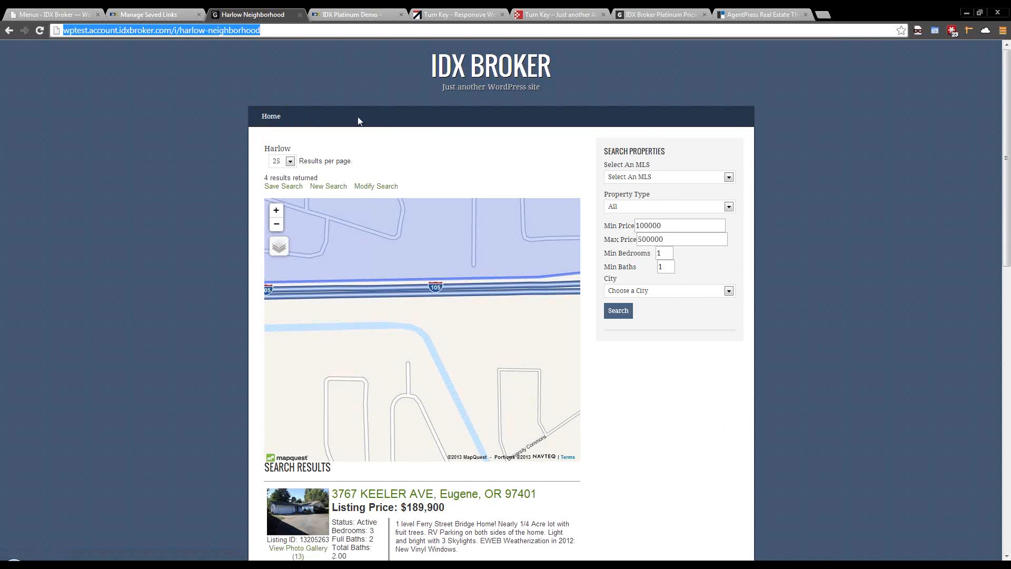
Step: Reopen the IDX Broker Platinum plugin settings from the WordPress admin and start a support email through the contact link
left_click(66, 16)
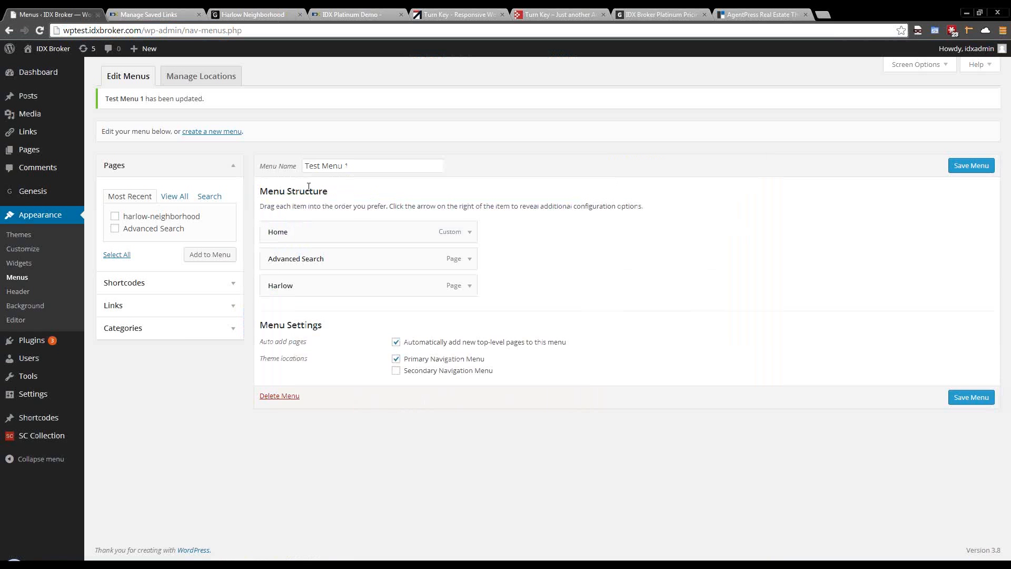
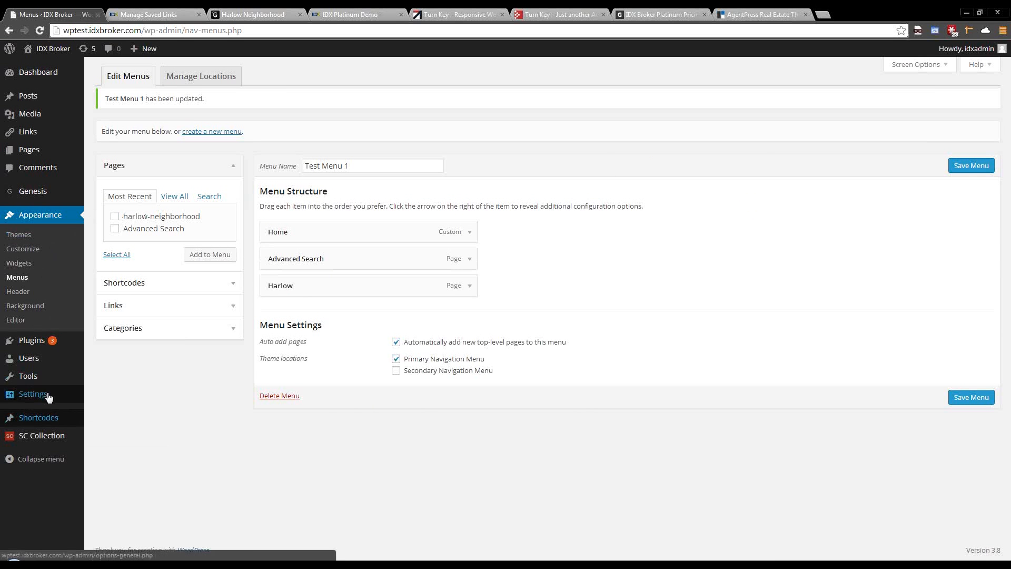
mouse_move(48, 397)
left_click(112, 494)
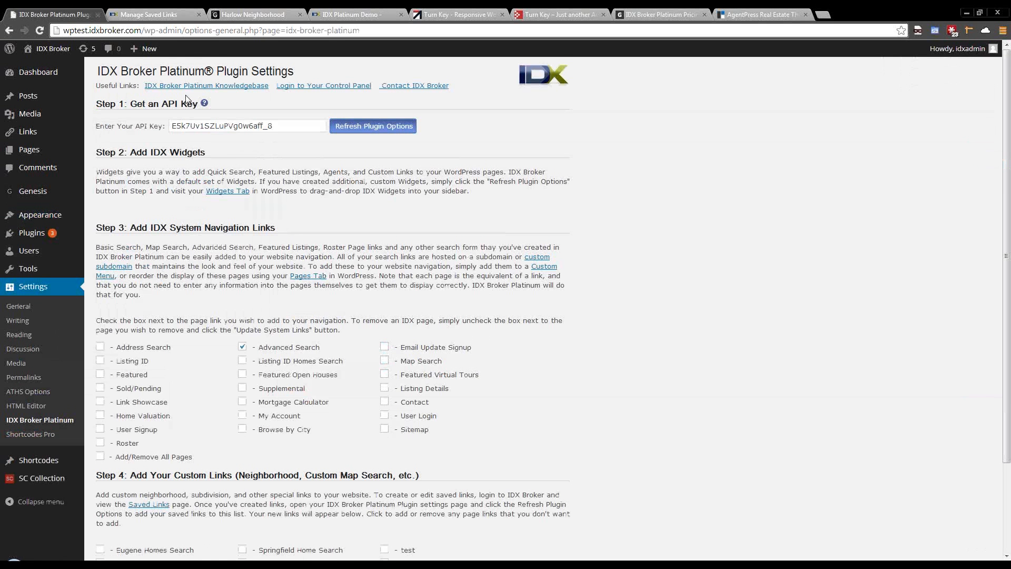
left_click(400, 87)
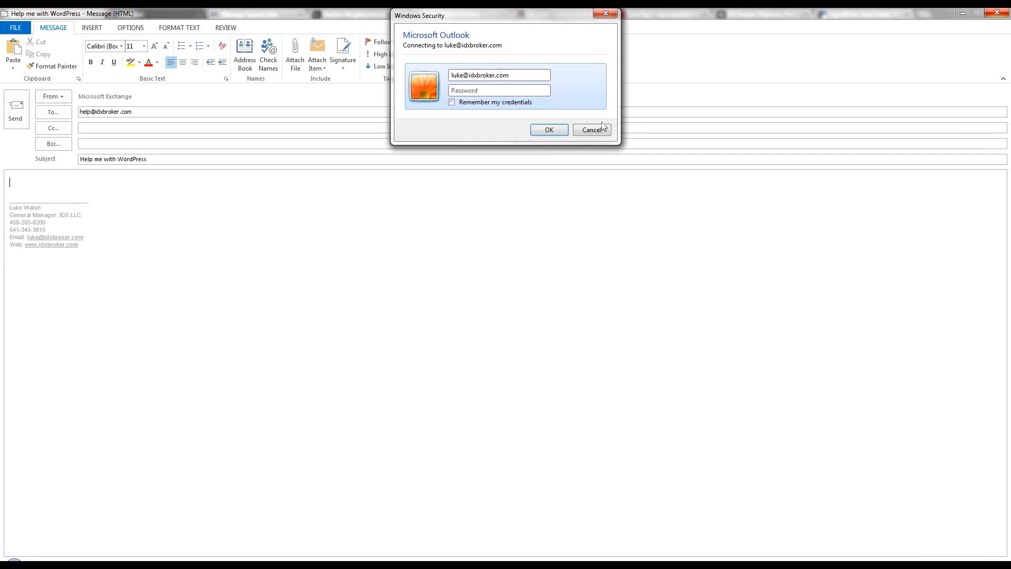
Step: Cancel the Outlook sign-in and return to the IDX Broker Platinum plugin settings page in the browser
left_click(599, 130)
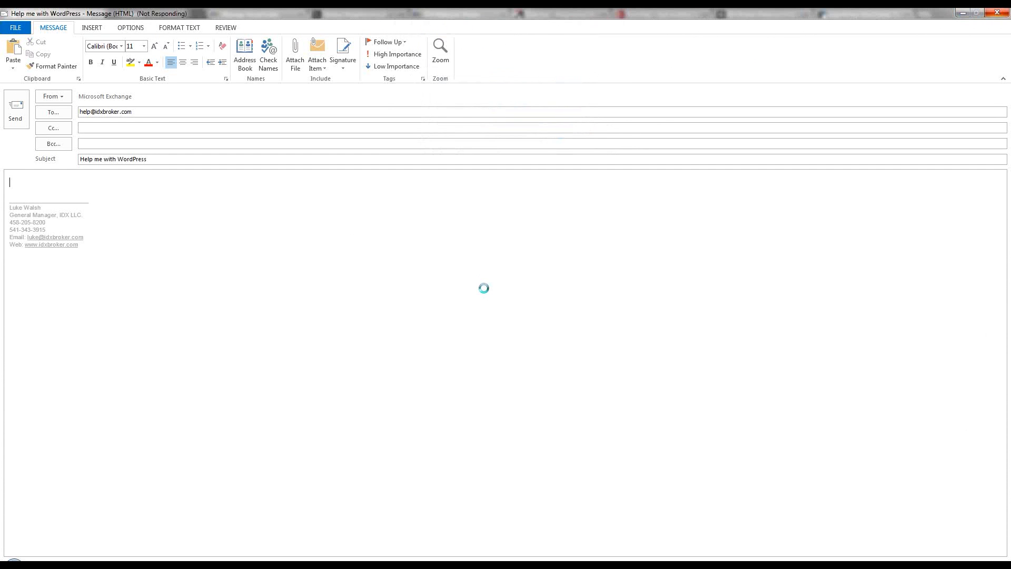
left_click(470, 309)
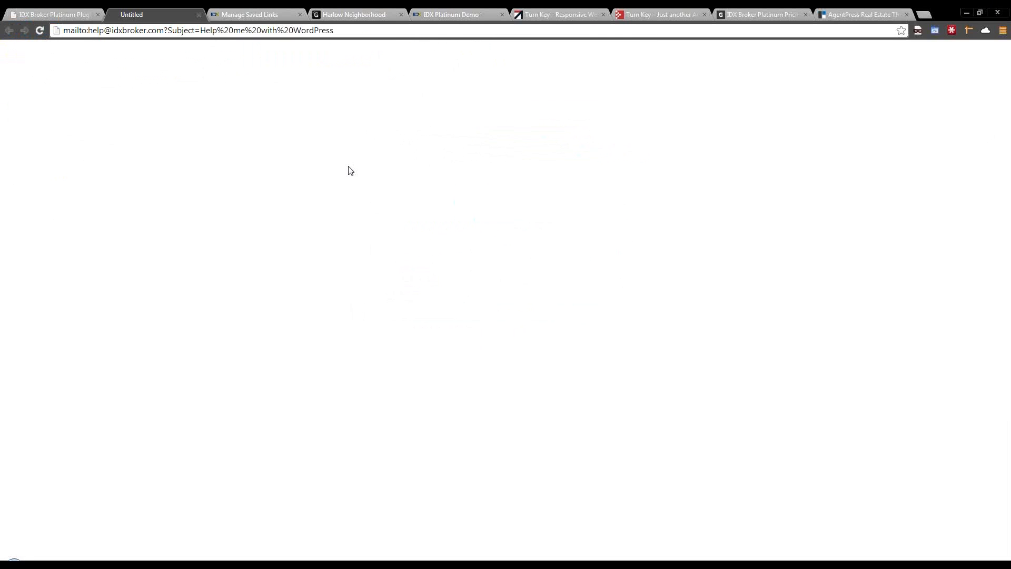
left_click(832, 14)
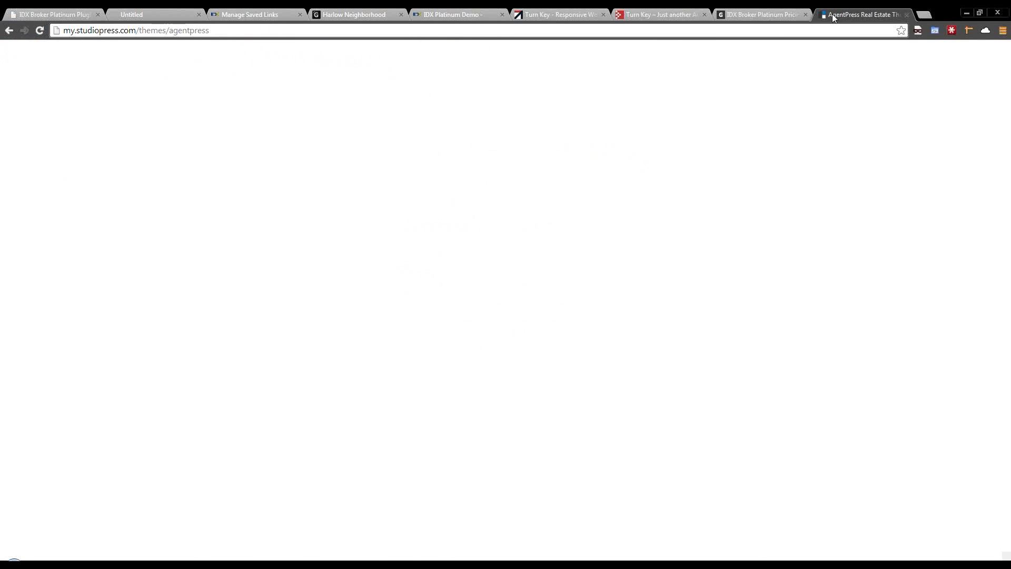
left_click(40, 16)
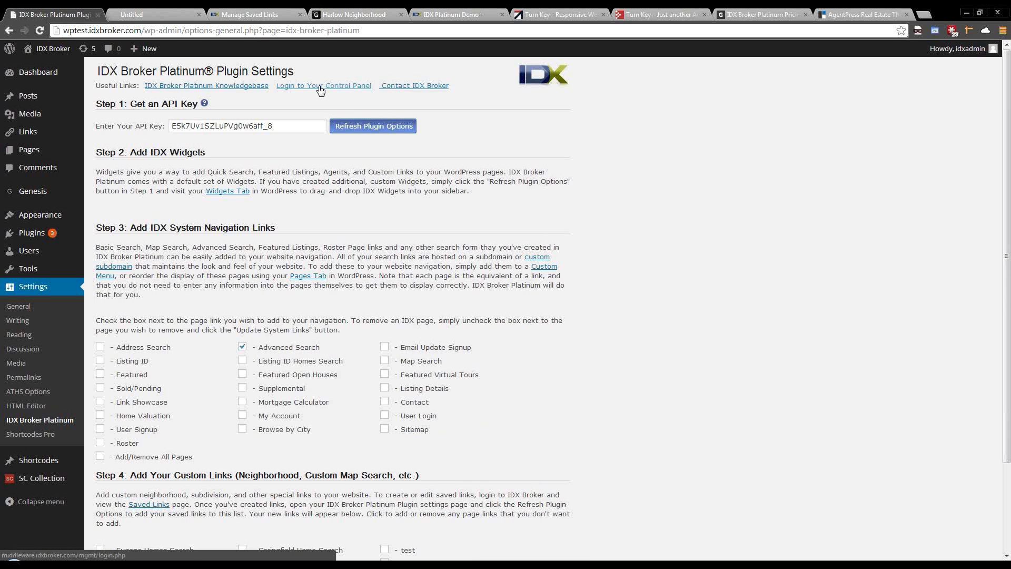
Step: Open the IDX Broker Platinum Knowledgebase separately from the plugin settings and browse the article categories on its home page
right_click(247, 89)
left_click(274, 94)
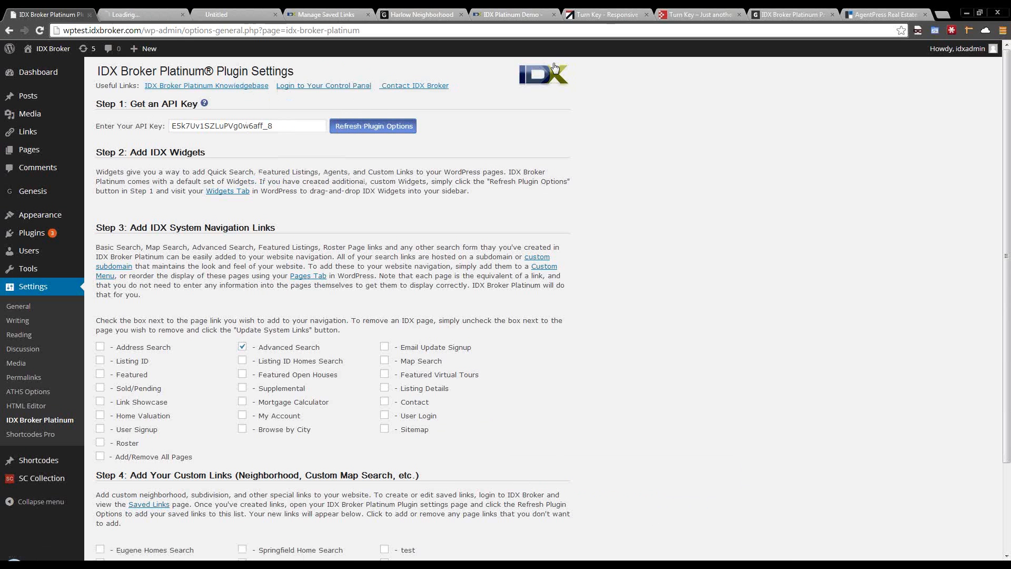
left_click(142, 16)
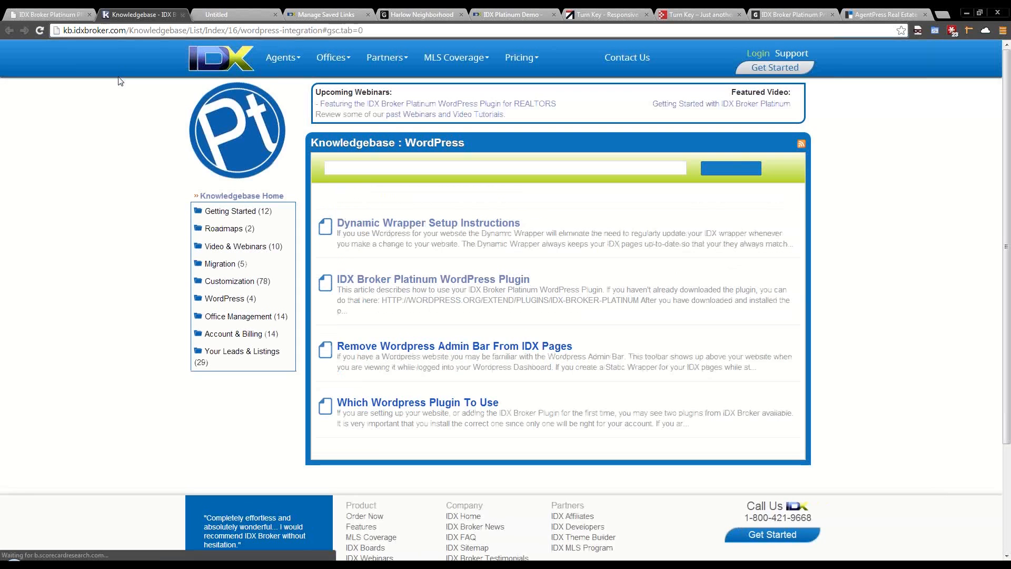
left_click(406, 168)
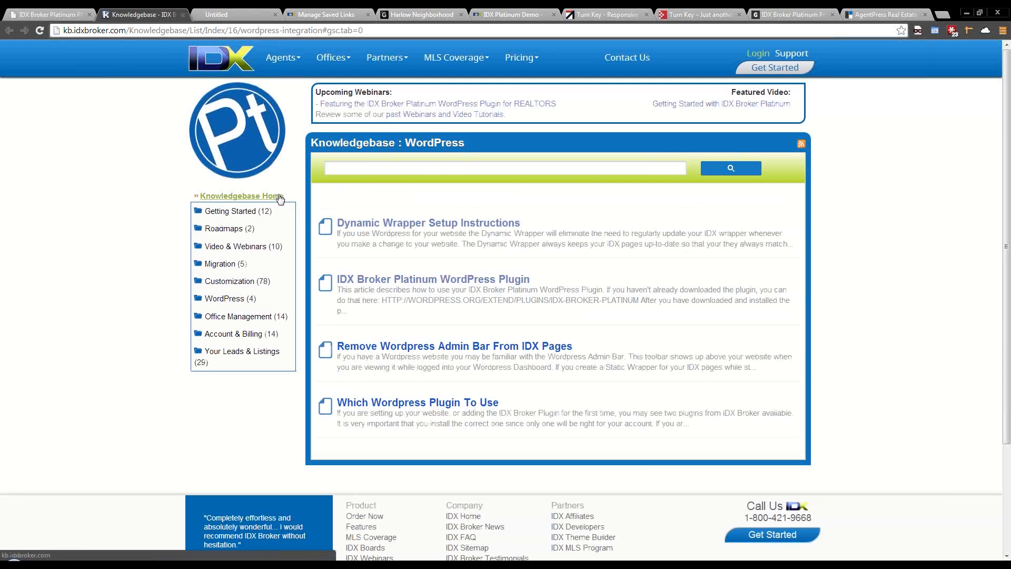
left_click(253, 196)
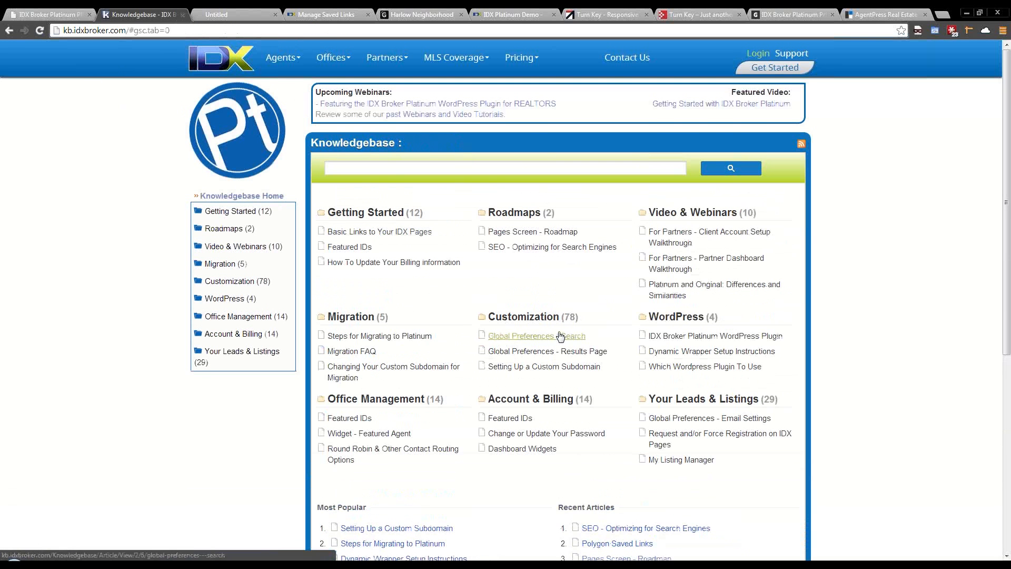
scroll(538, 322, "down", 2)
scroll(538, 322, "down", 1)
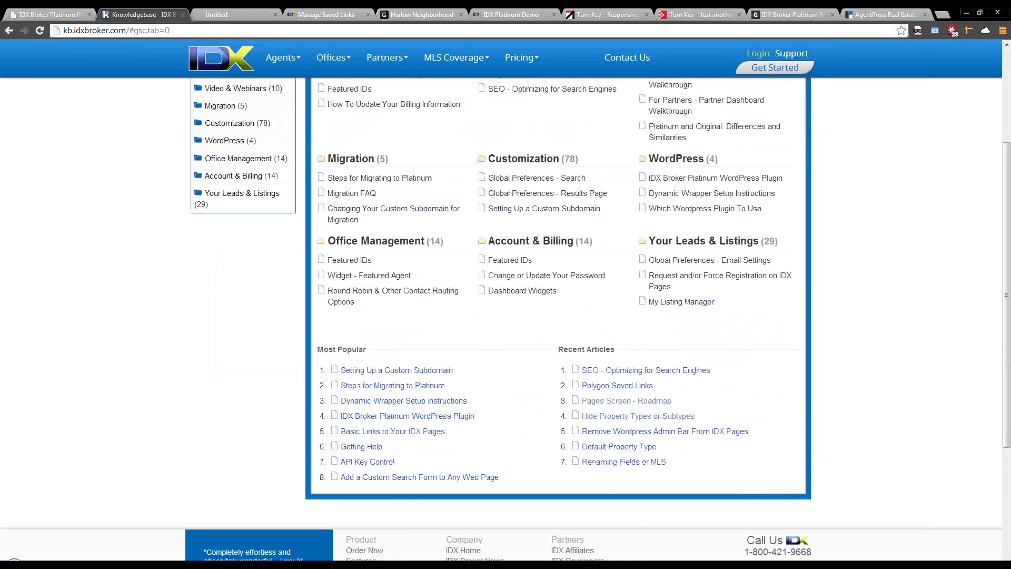
Step: Close the unsent support email in Outlook and go back to the knowledgebase page
right_click(326, 565)
left_click(307, 544)
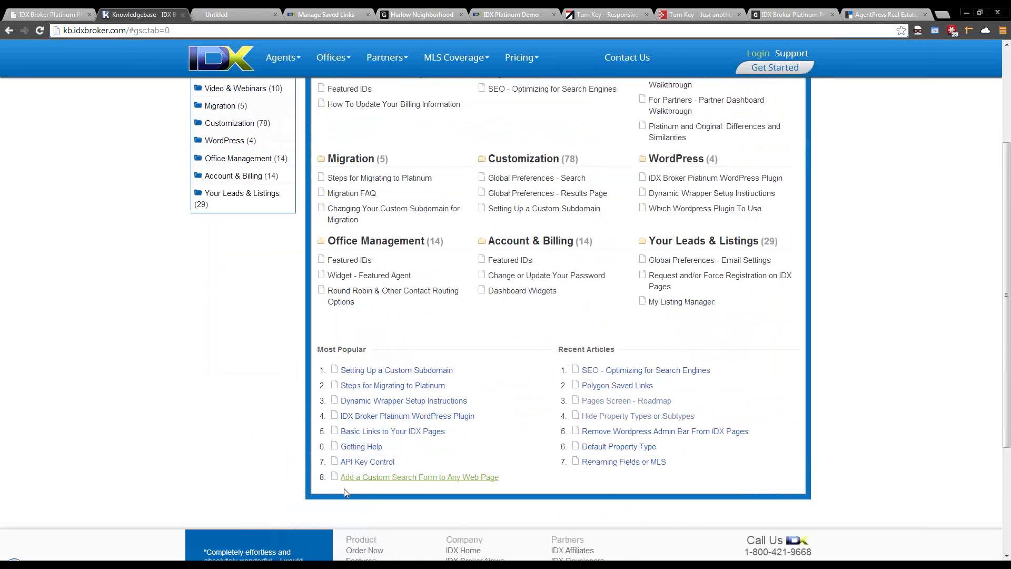
right_click(247, 564)
left_click(248, 542)
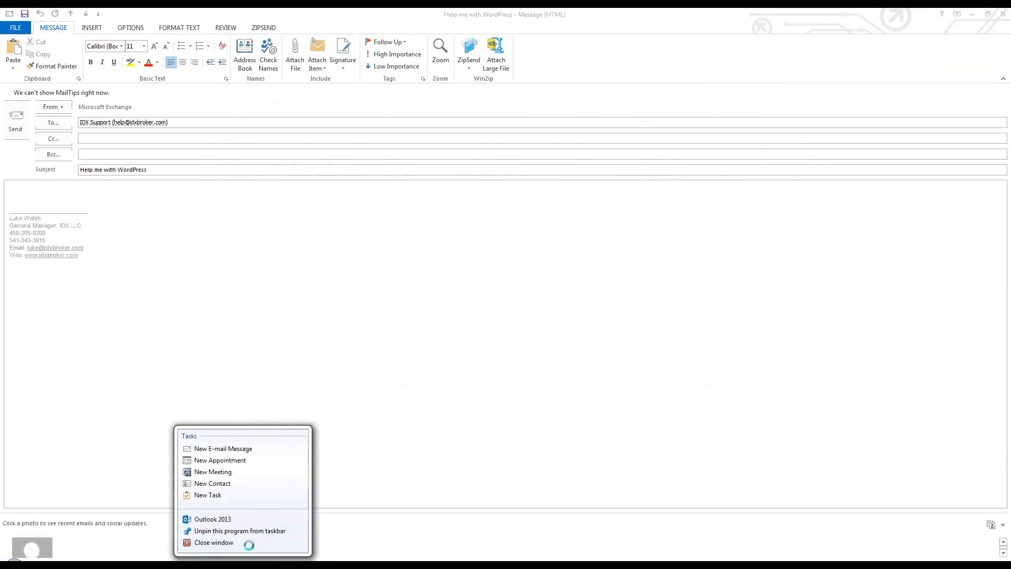
left_click(509, 319)
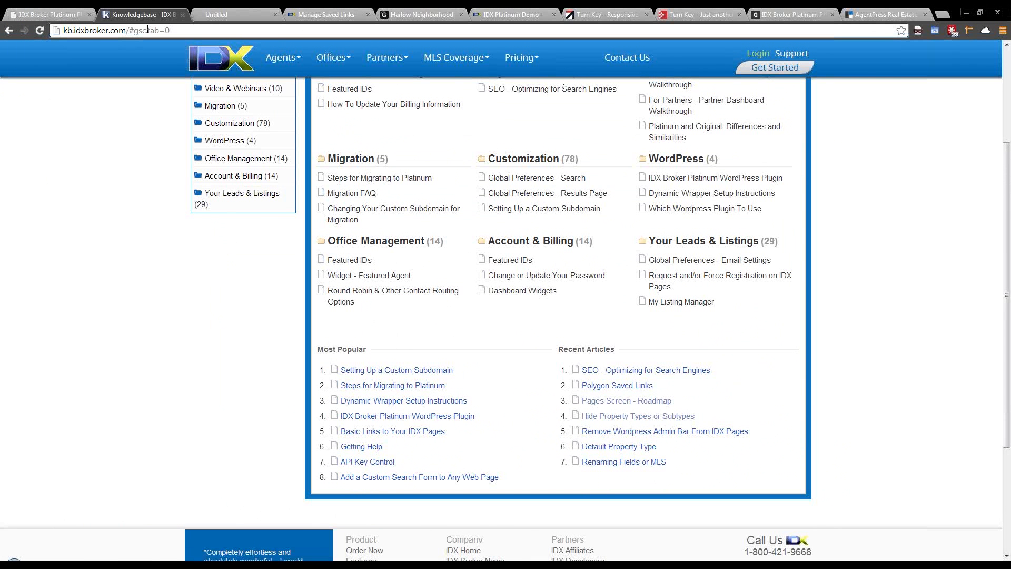
Step: Review the plugin's custom links, then open the wrapper editor for the harlow-neighborhood saved link in the IDX Broker control panel
left_click(61, 15)
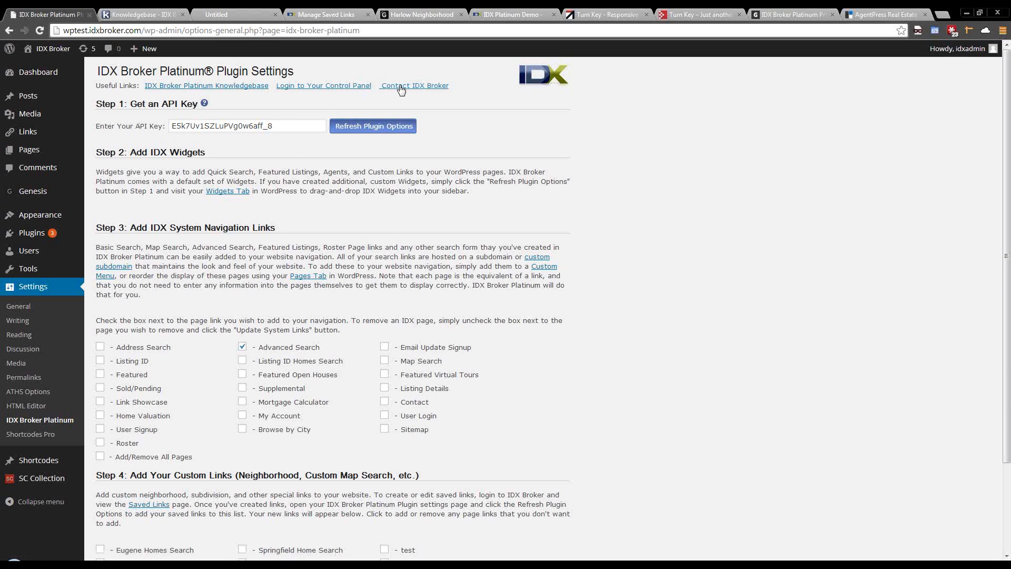
scroll(193, 449, "down", 3)
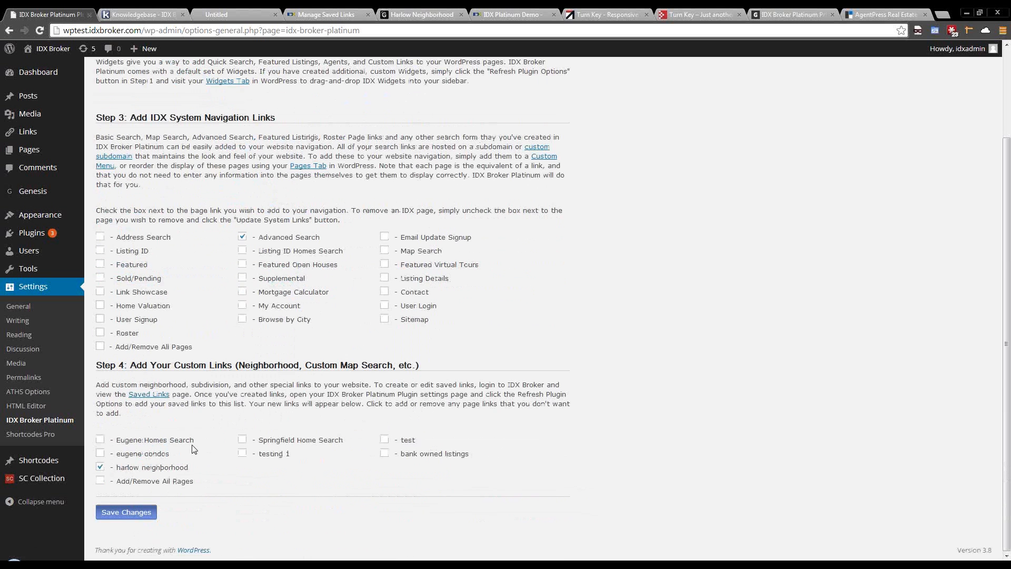
left_click(151, 11)
left_click(326, 15)
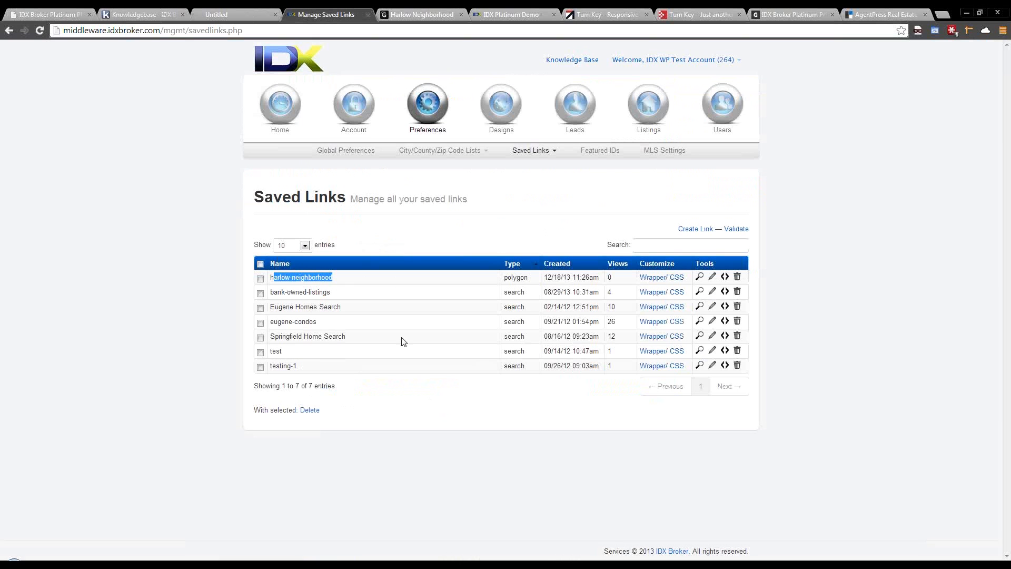
left_click(653, 277)
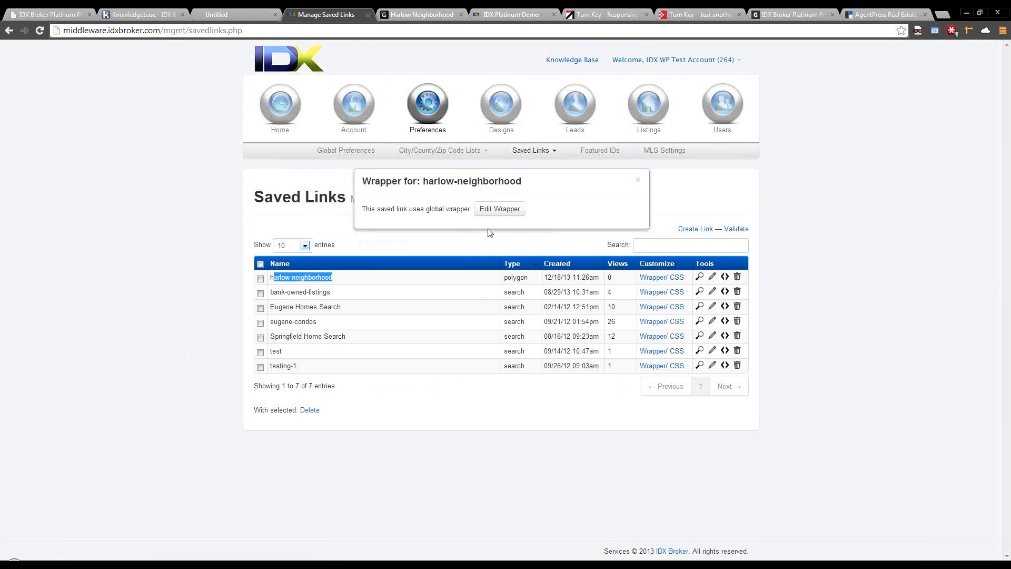
left_click(494, 209)
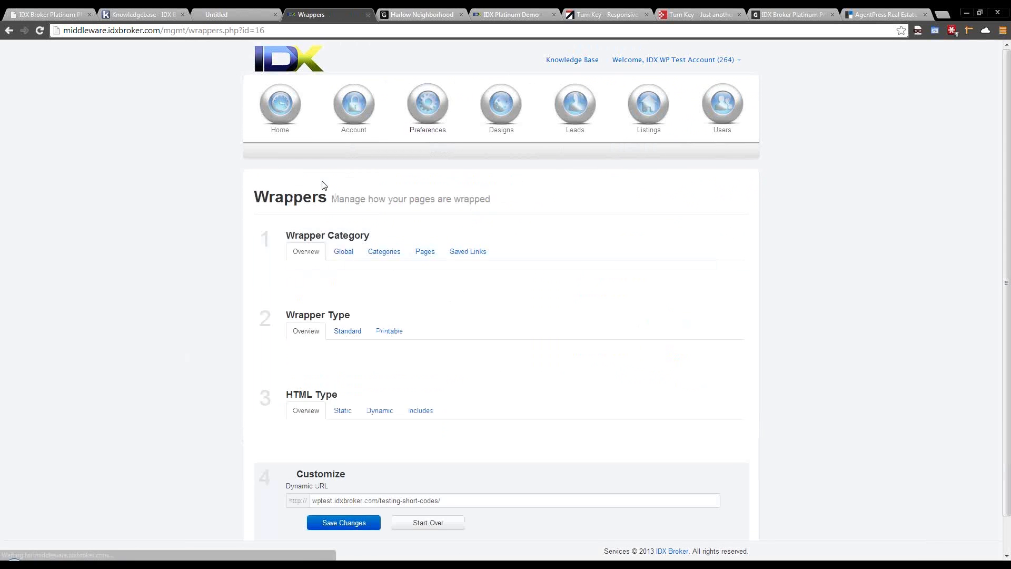
Step: Examine the wrapper's Dynamic URL and highlight its testing-short-codes page path
scroll(340, 295, "down", 2)
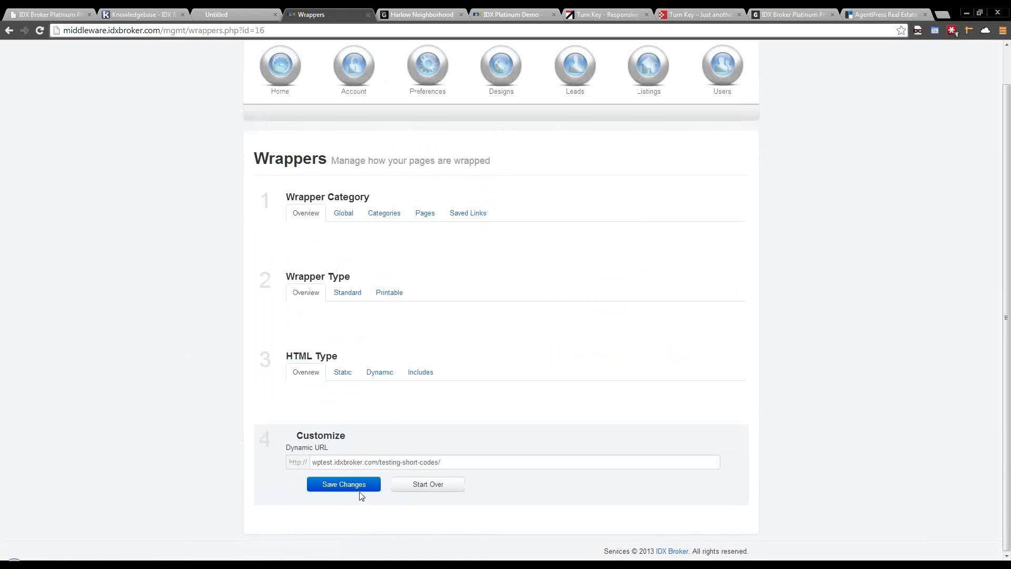
left_click(343, 462)
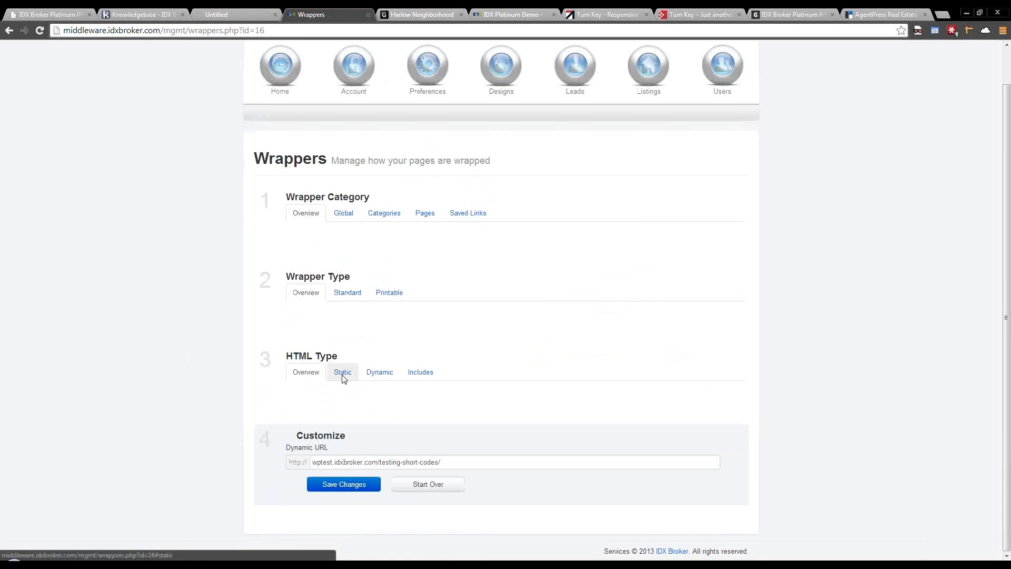
left_click(445, 462)
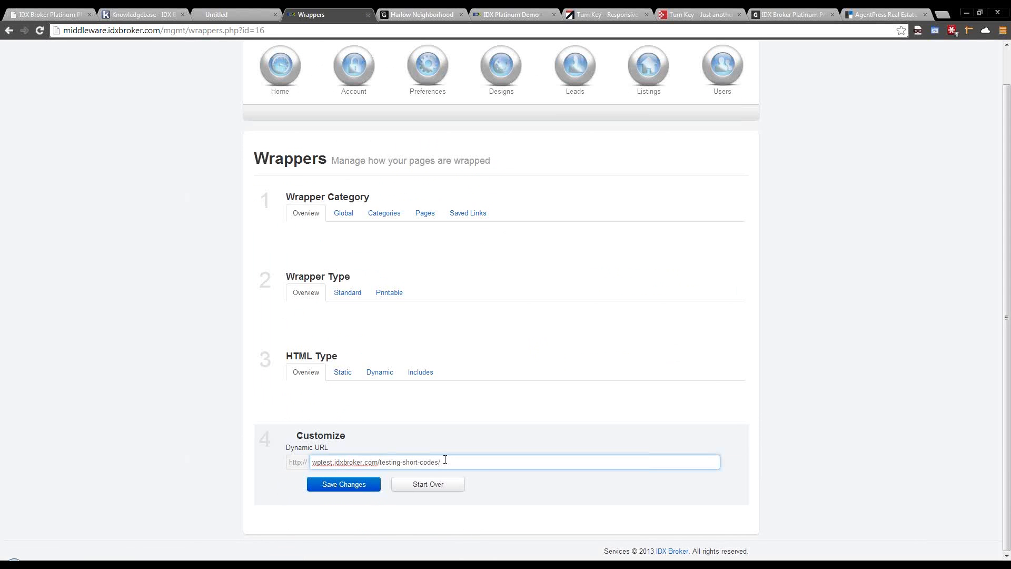
left_click_drag(398, 461, 238, 460)
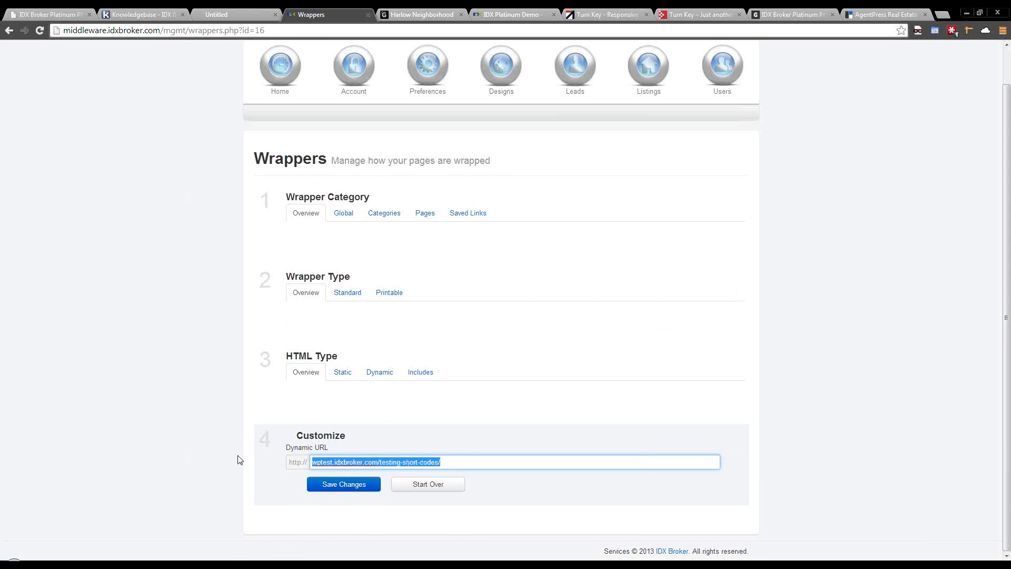
left_click(352, 489)
left_click_drag(447, 462, 378, 464)
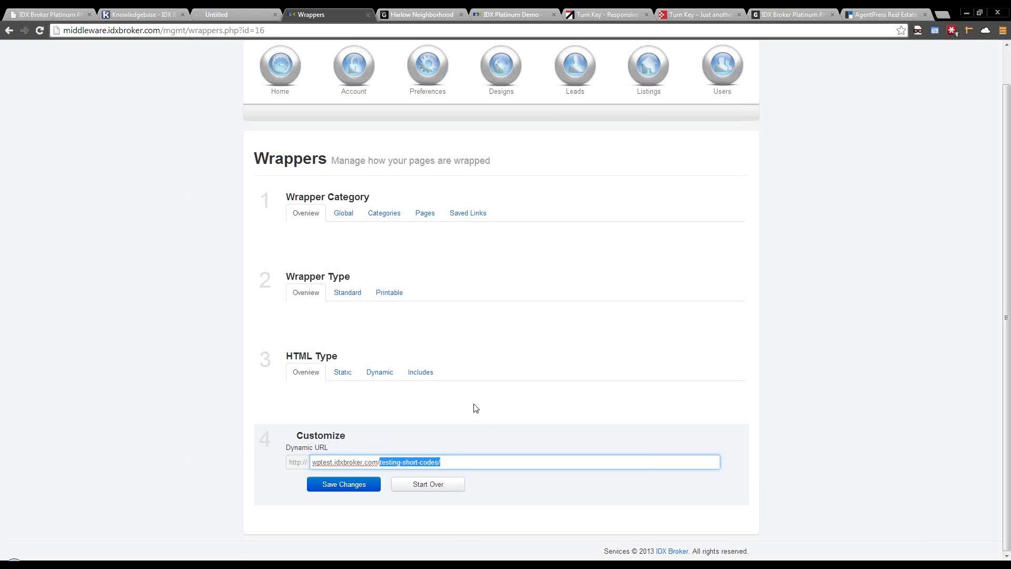
left_click(447, 463)
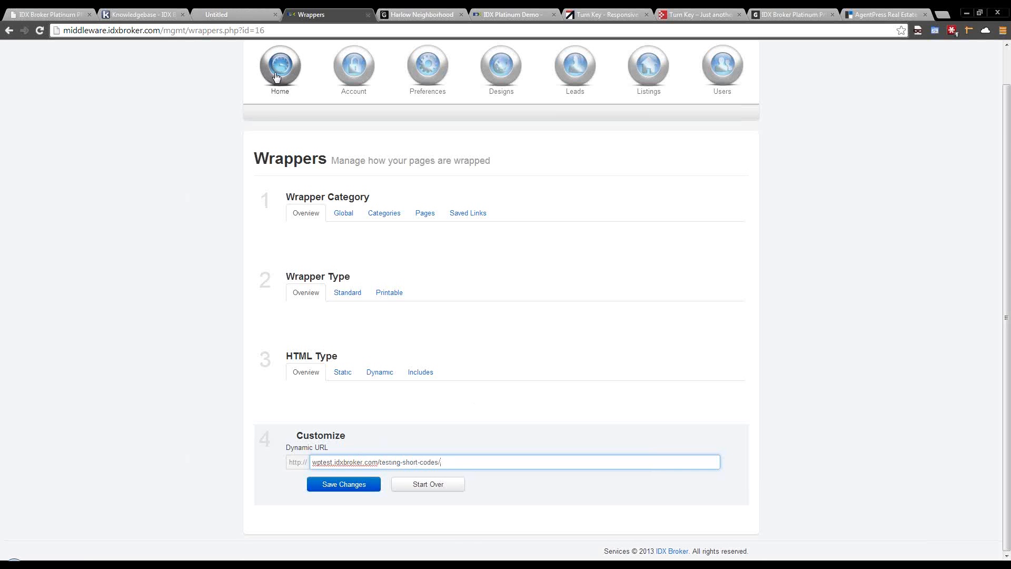
Step: Glance at the WordPress plugin settings, then open the Pages list in the IDX Broker control panel's Designs section
left_click(64, 15)
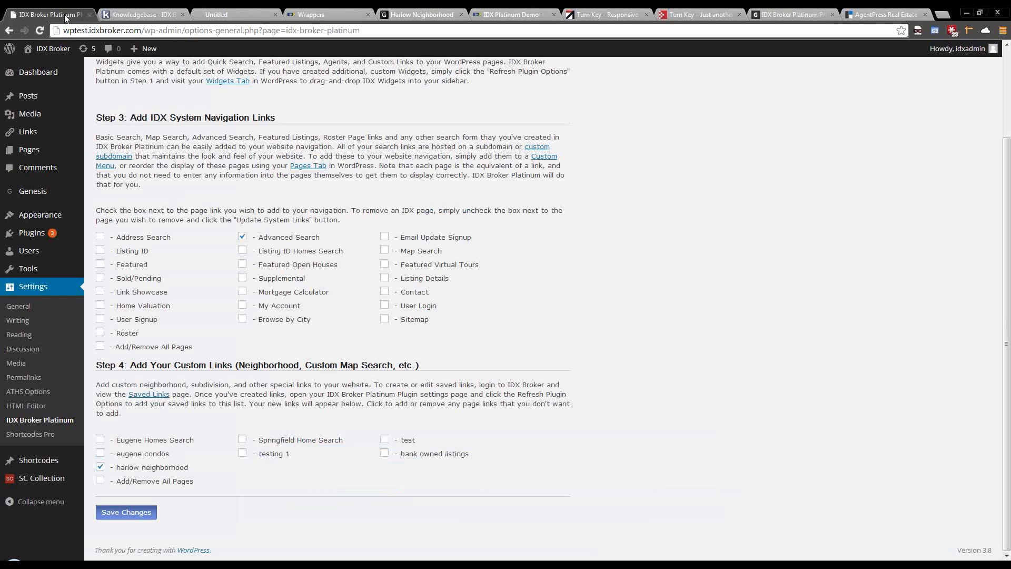
left_click(315, 14)
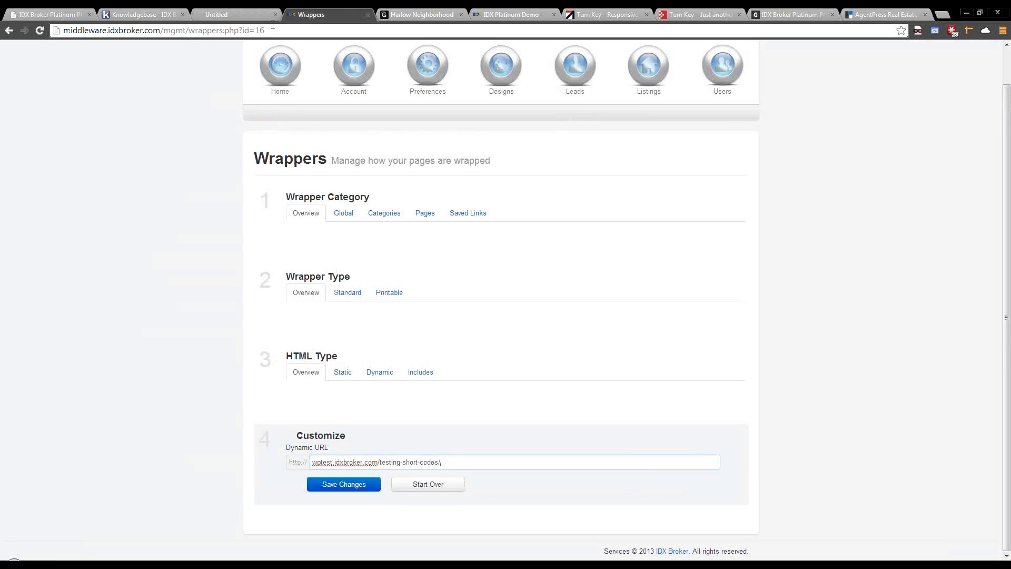
left_click(490, 69)
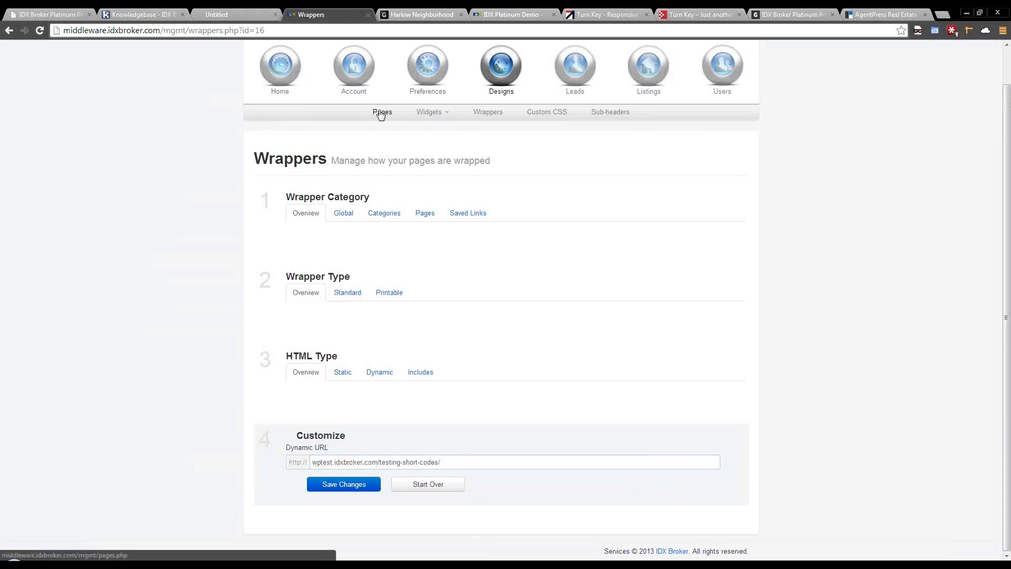
left_click(379, 112)
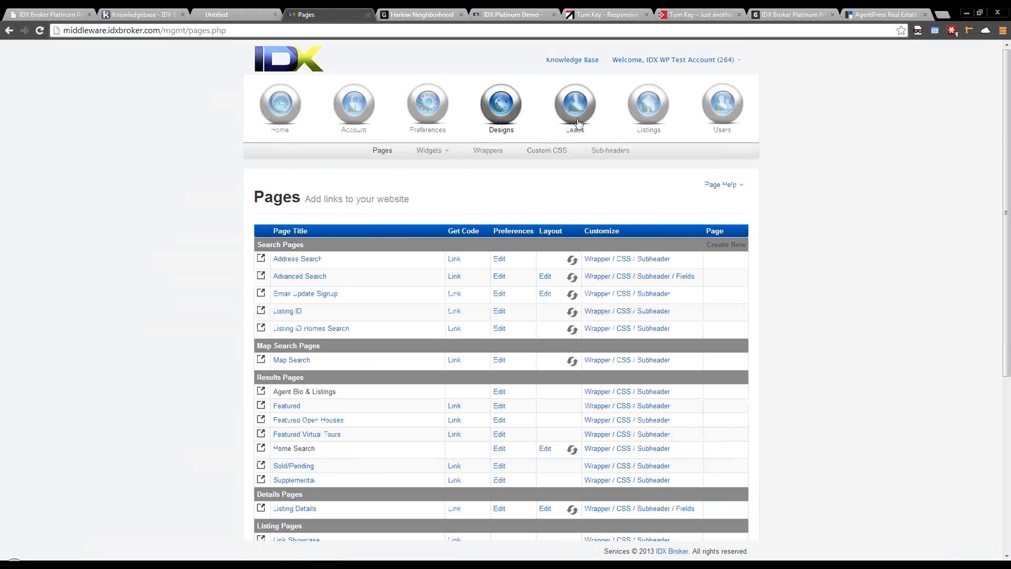
Step: Open the Saved Links management page in the control panel's Preferences section
left_click(573, 113)
left_click(460, 117)
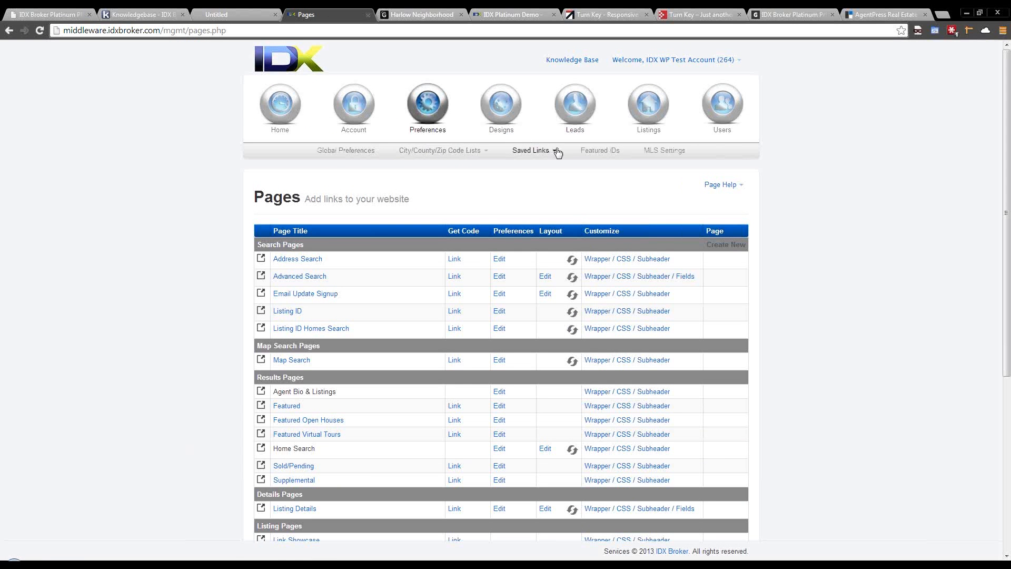
left_click(555, 151)
left_click(524, 166)
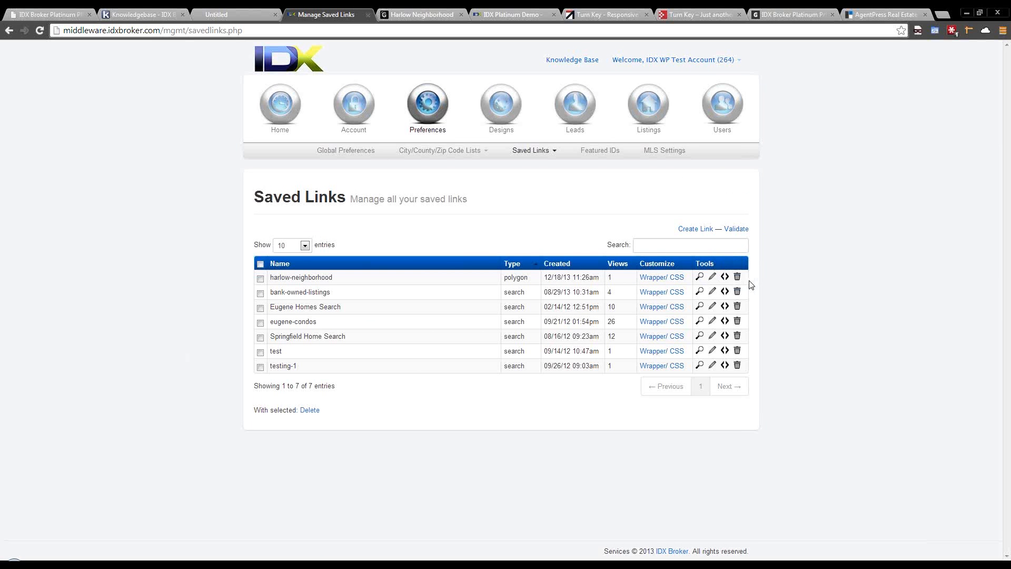
Step: Open the Widgets management page in the control panel's Designs section
left_click(490, 109)
left_click(428, 152)
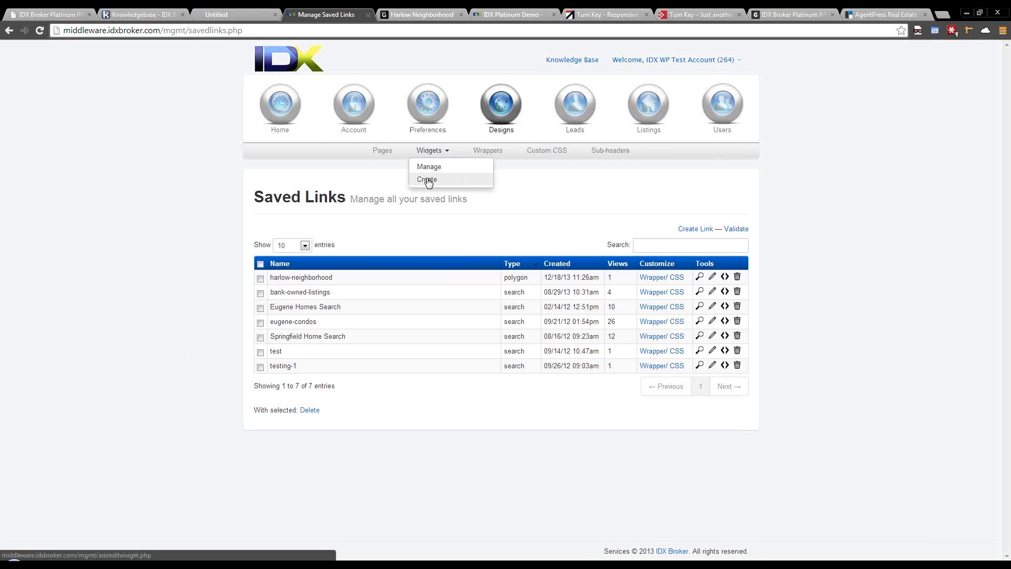
left_click(432, 166)
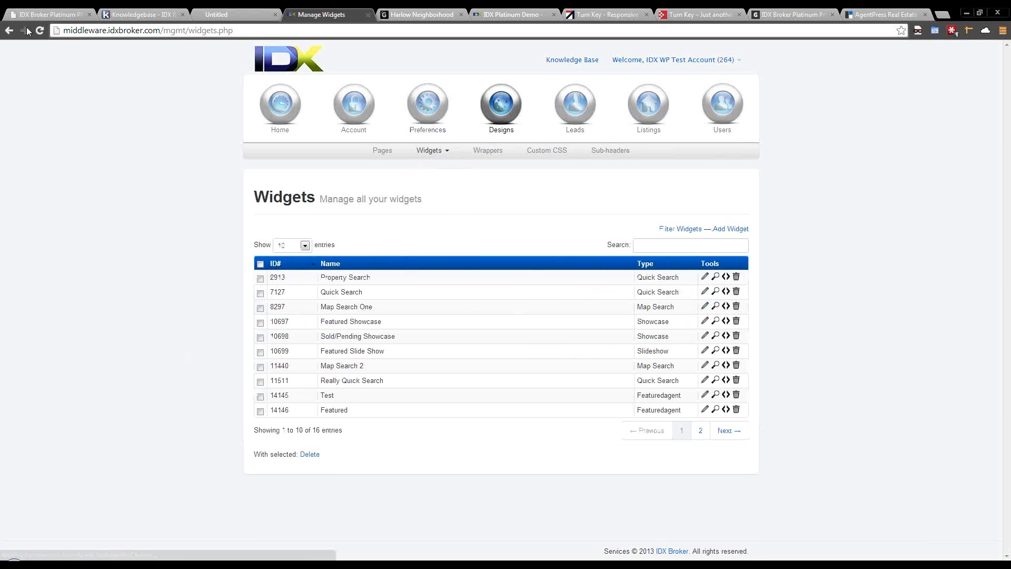
Step: Open WordPress's Widgets page from the plugin settings and compare its IDX widgets with the IDX Broker widget list
left_click(47, 14)
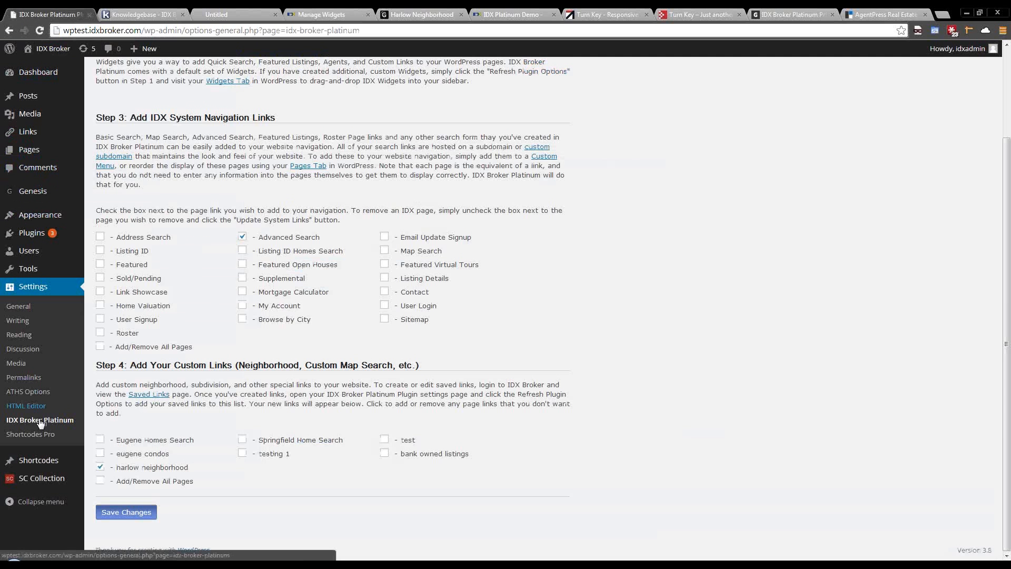
scroll(204, 195, "up", 1)
scroll(204, 193, "up", 1)
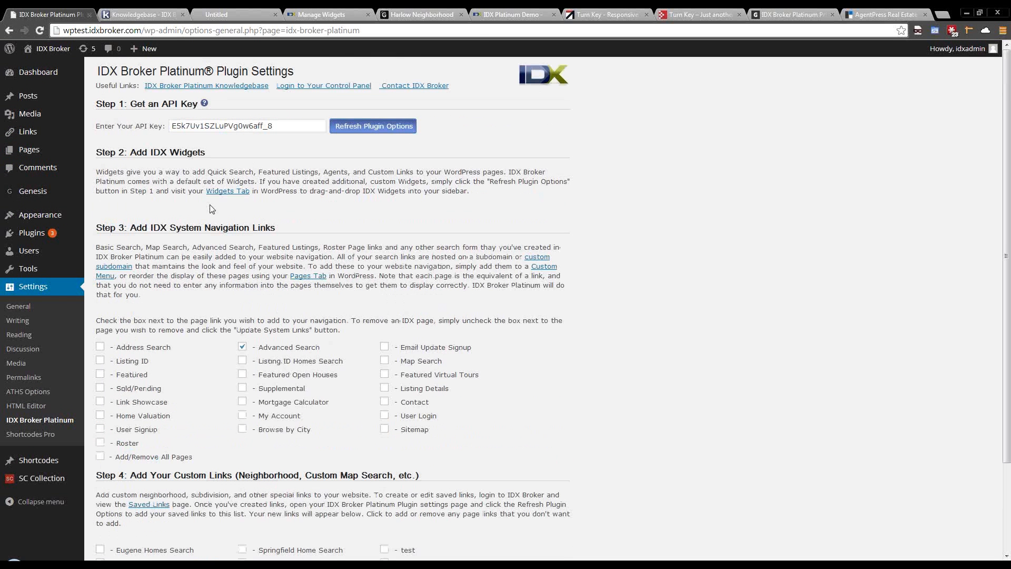
left_click(231, 192)
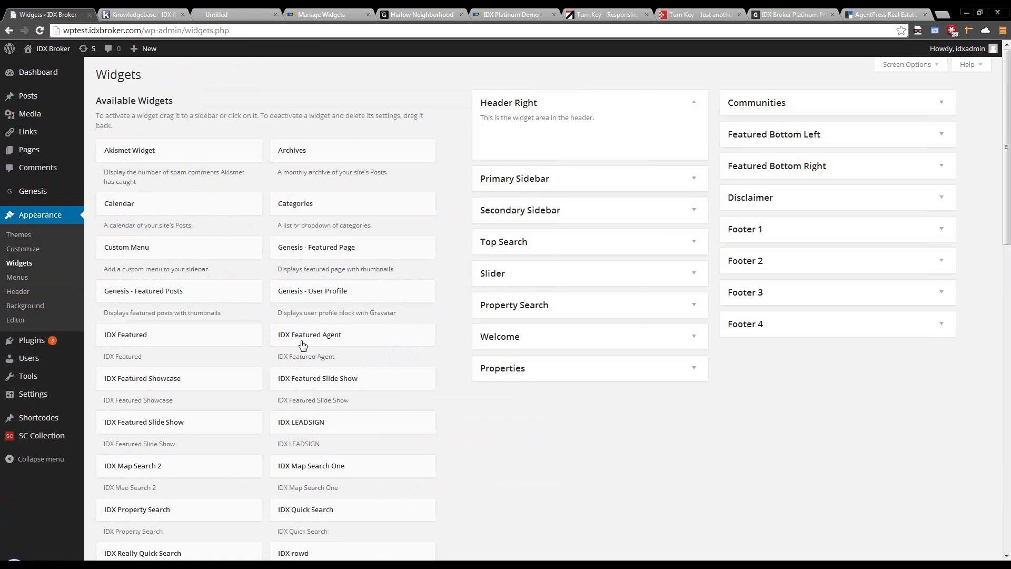
left_click(313, 12)
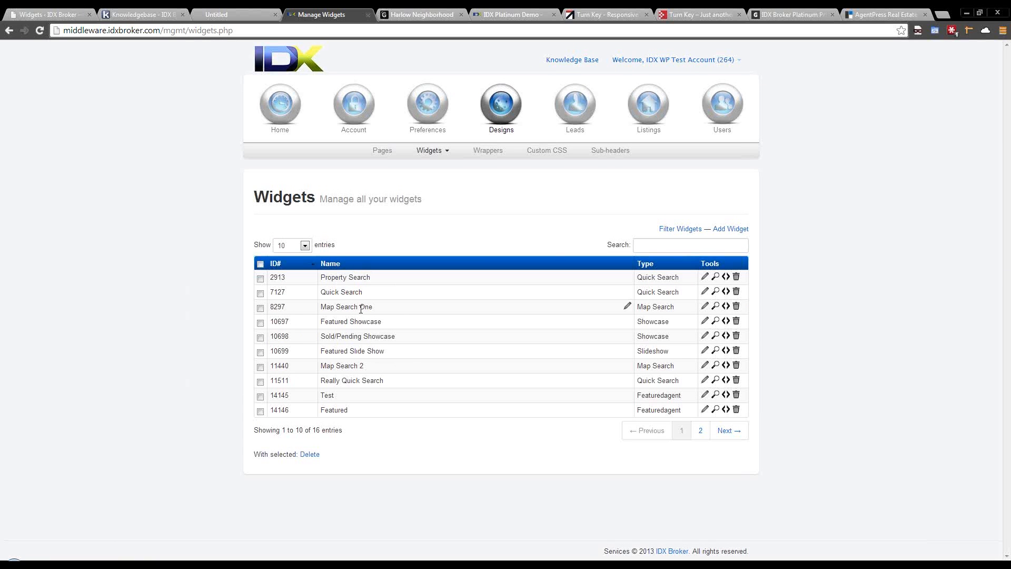
Step: Start adding a Slideshow widget for Featured Properties from the IDX Broker widget list
left_click_drag(372, 306, 321, 307)
left_click_drag(388, 323, 358, 322)
left_click(363, 336)
left_click(729, 230)
left_click(349, 264)
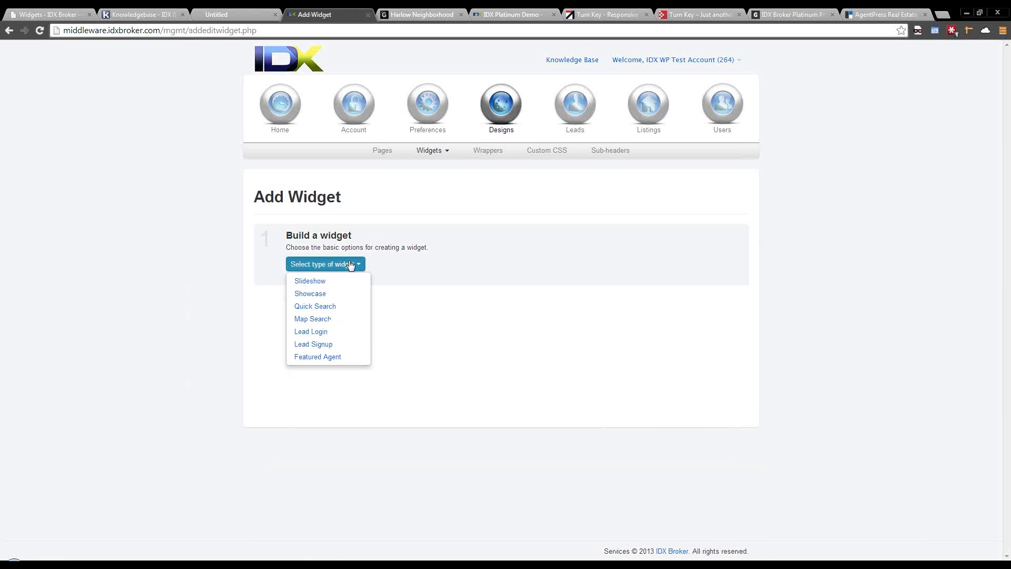
left_click(325, 286)
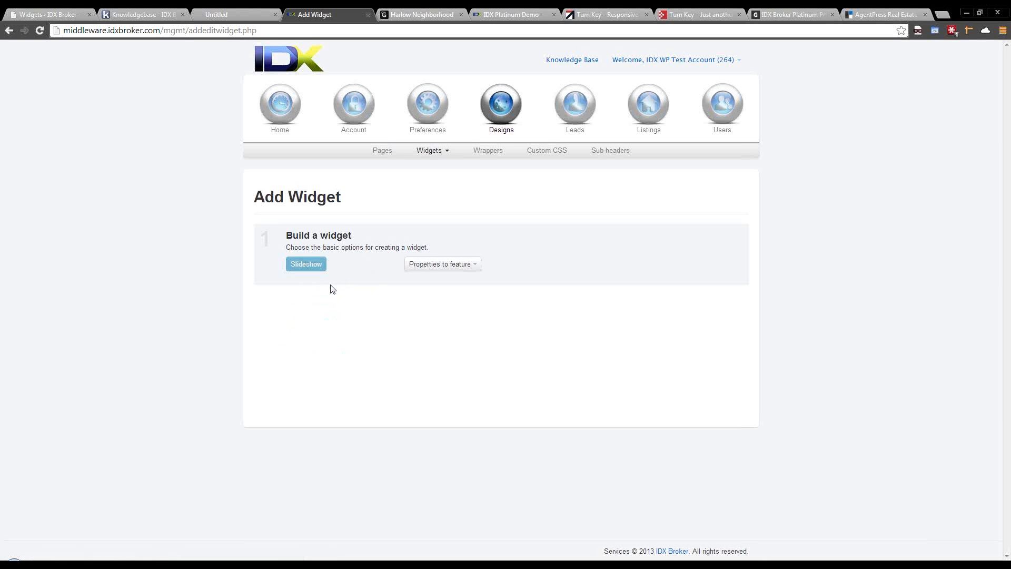
left_click(443, 265)
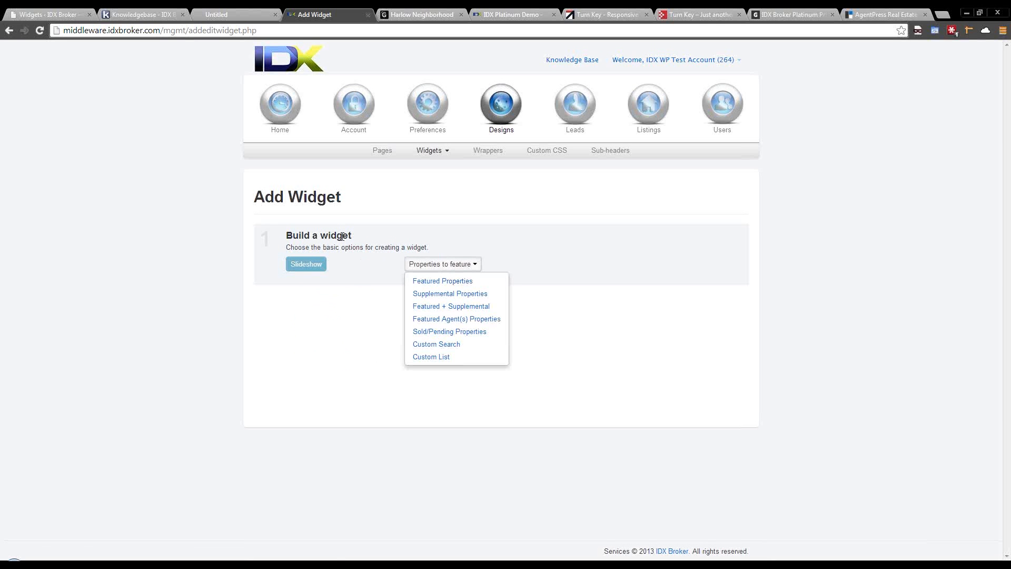
left_click(433, 287)
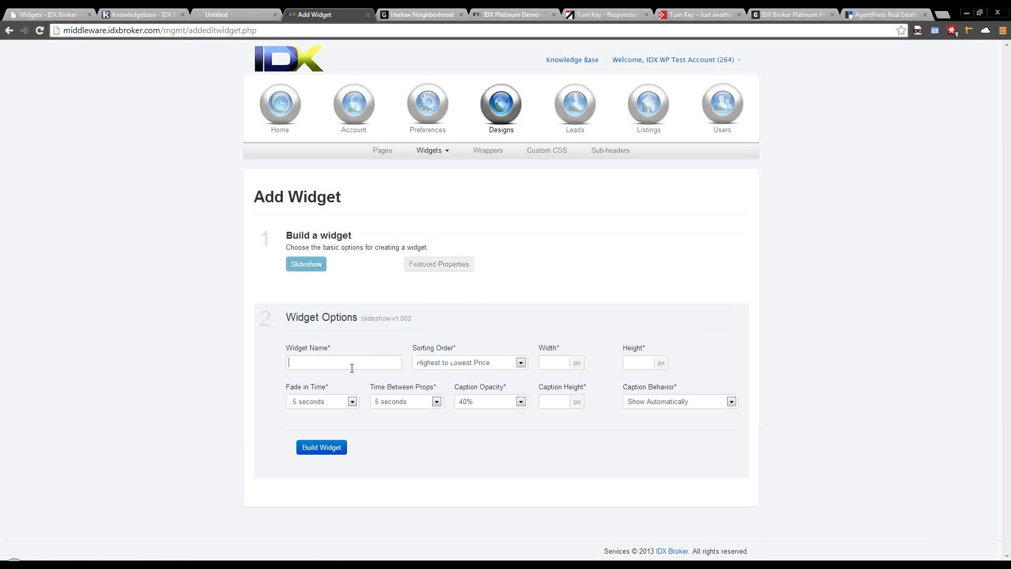
Step: Look over the slideshow's name, size and caption options, glance at WordPress's Widgets page, and return to the Add Widget form
left_click(567, 365)
left_click(644, 361)
left_click(522, 402)
left_click(523, 403)
left_click(558, 402)
left_click(319, 362)
left_click(58, 14)
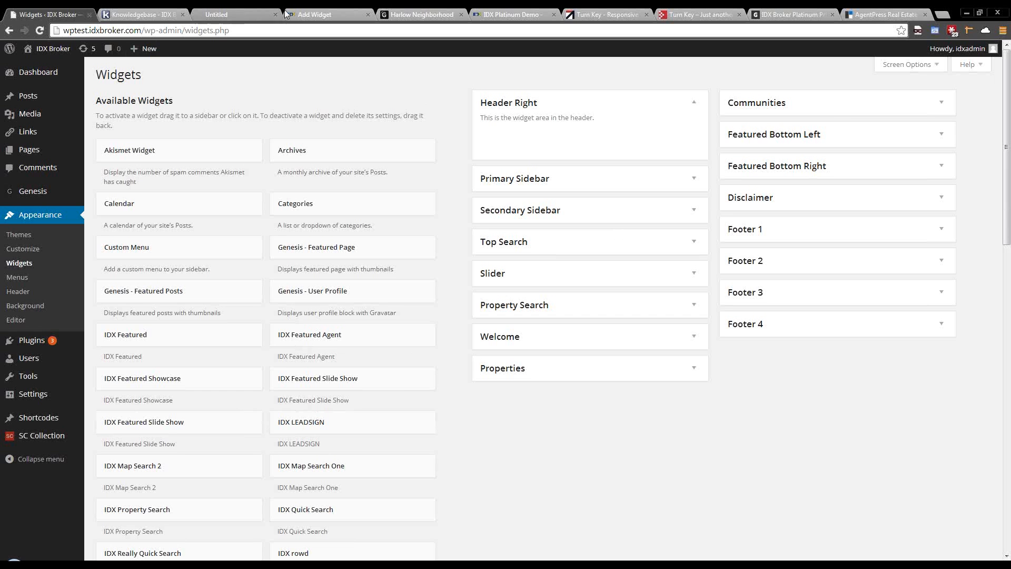
left_click(314, 14)
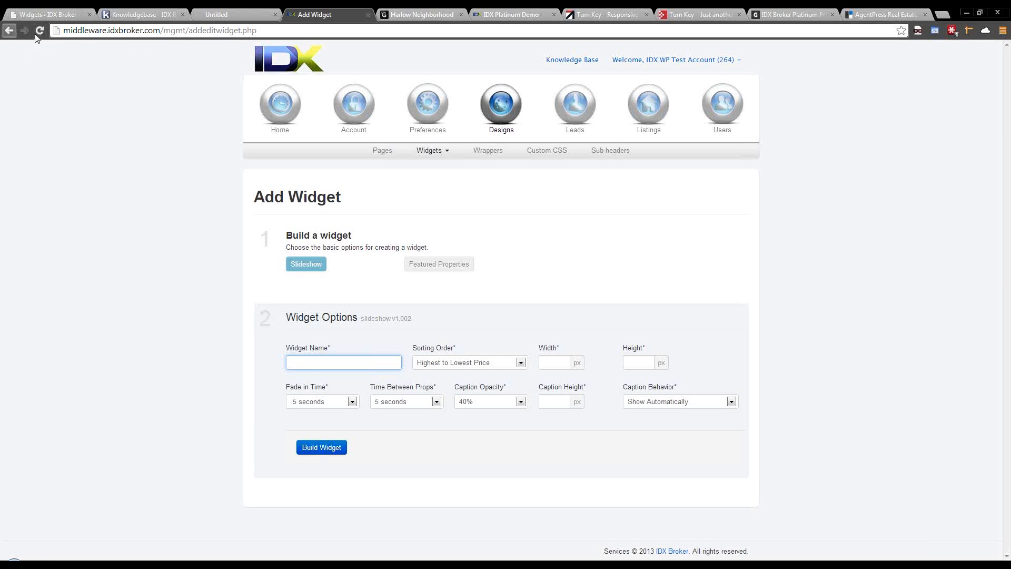
Step: Go back to the widget list and start adding another Slideshow widget for Featured Agent(s) Properties
left_click(433, 152)
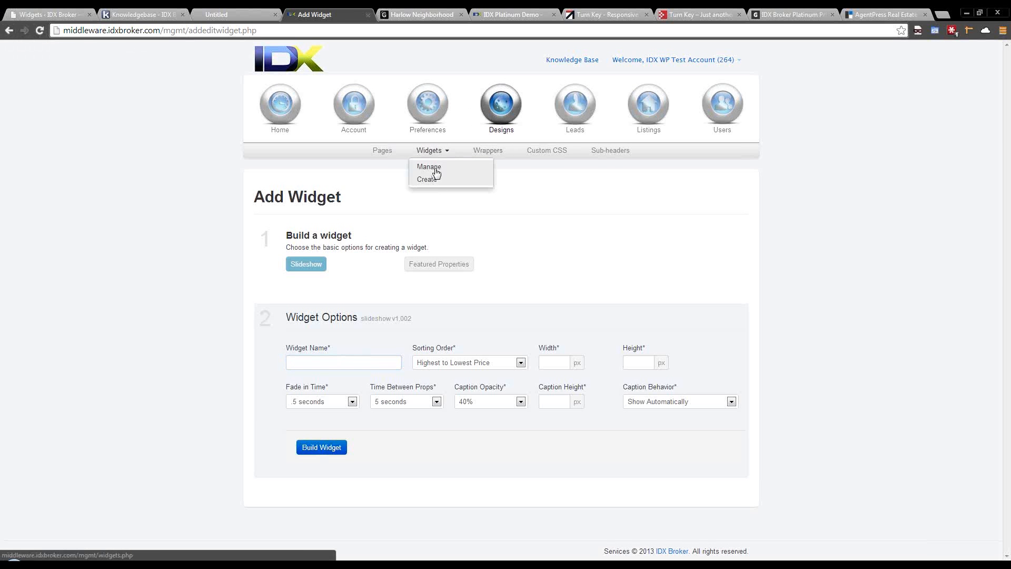
left_click(430, 167)
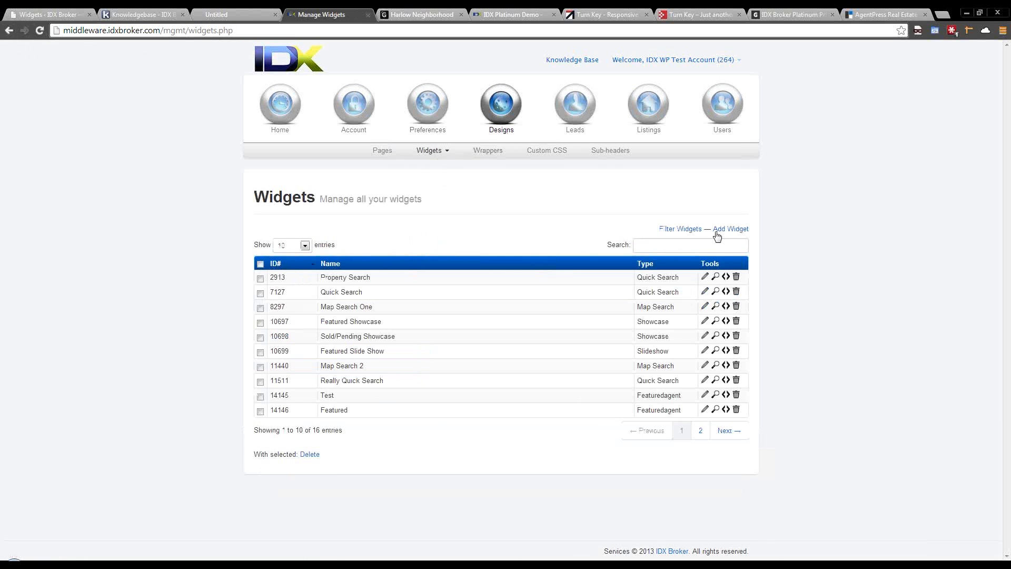
left_click(721, 230)
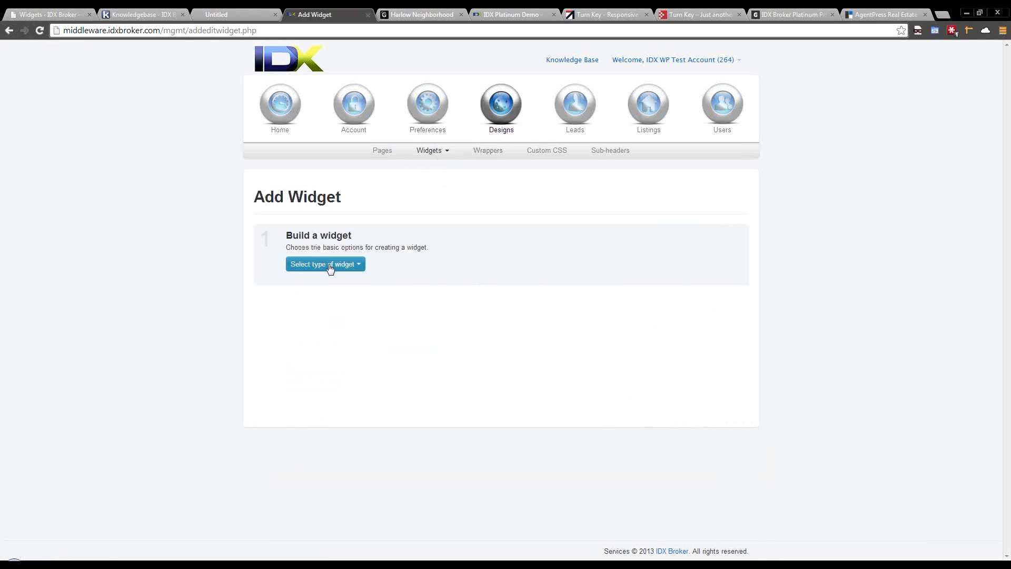
left_click(328, 264)
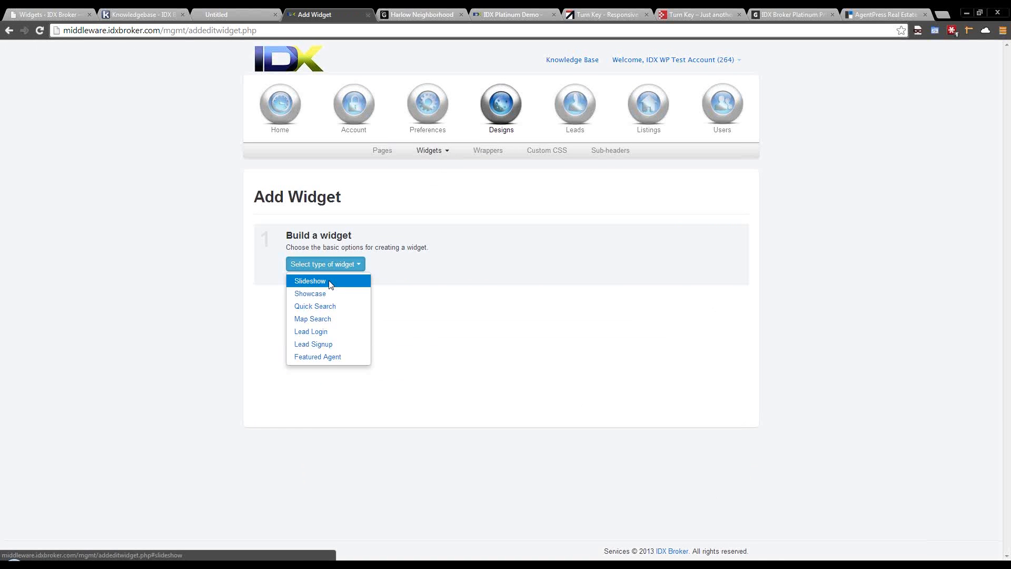
left_click(331, 280)
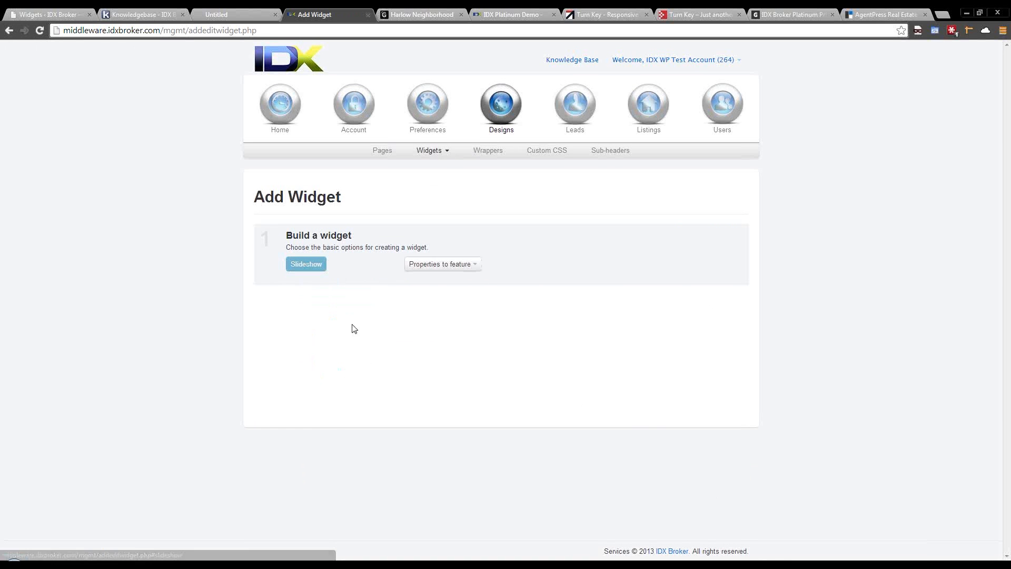
left_click(477, 266)
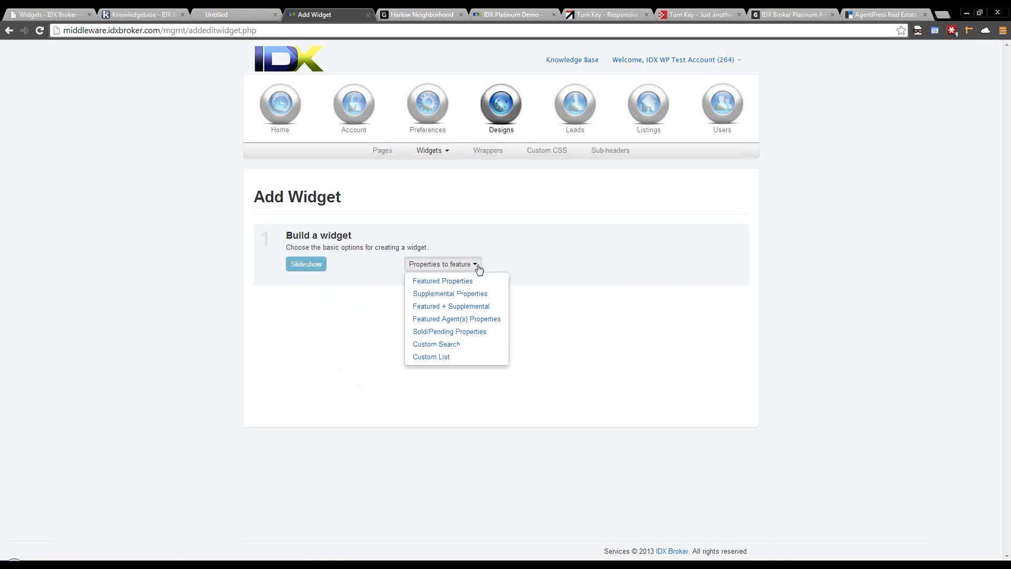
left_click(465, 319)
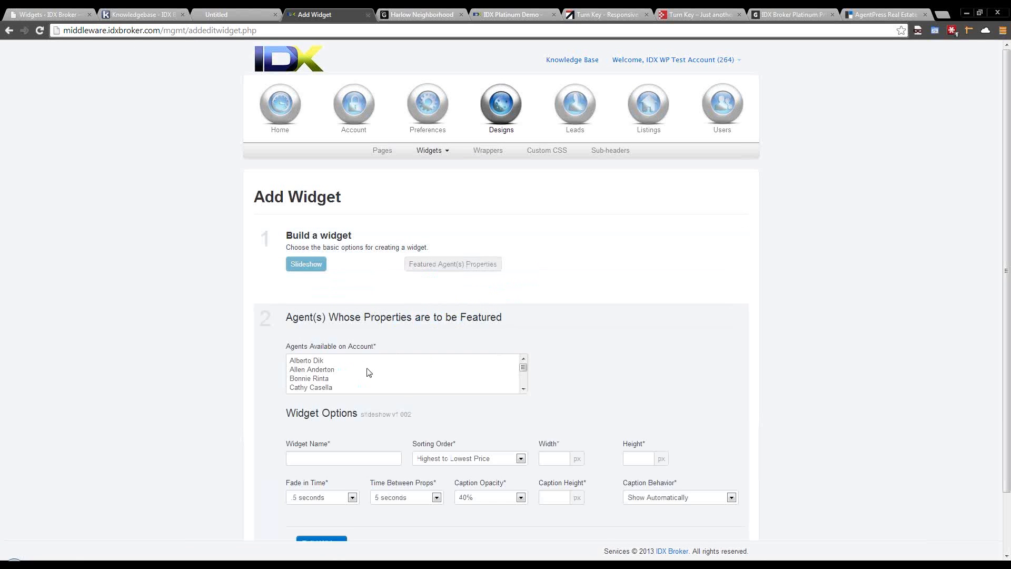
Step: Select the second to fourth agents for the slideshow, then return to the widget list without building the widget
left_click(346, 370)
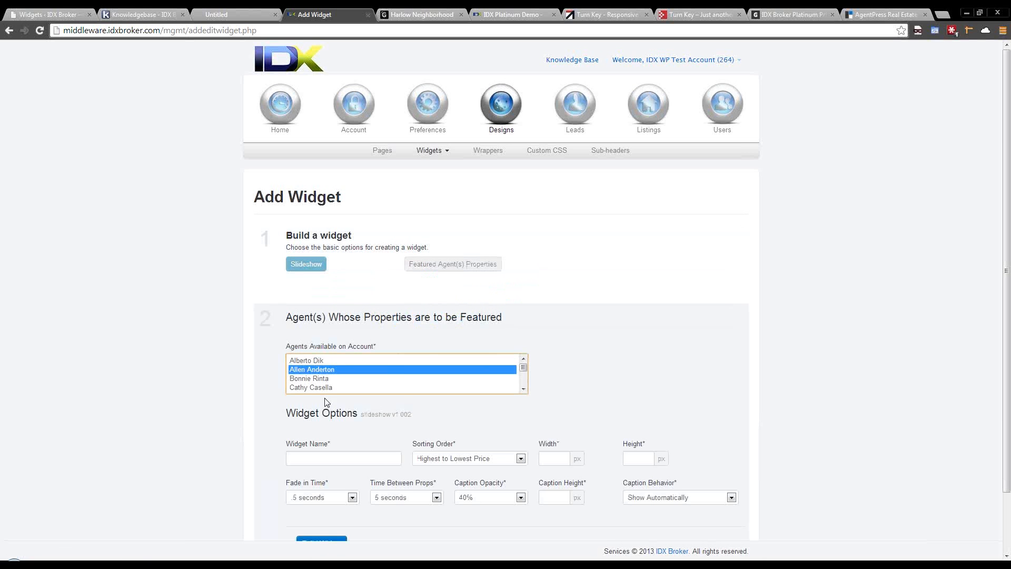
left_click(388, 378)
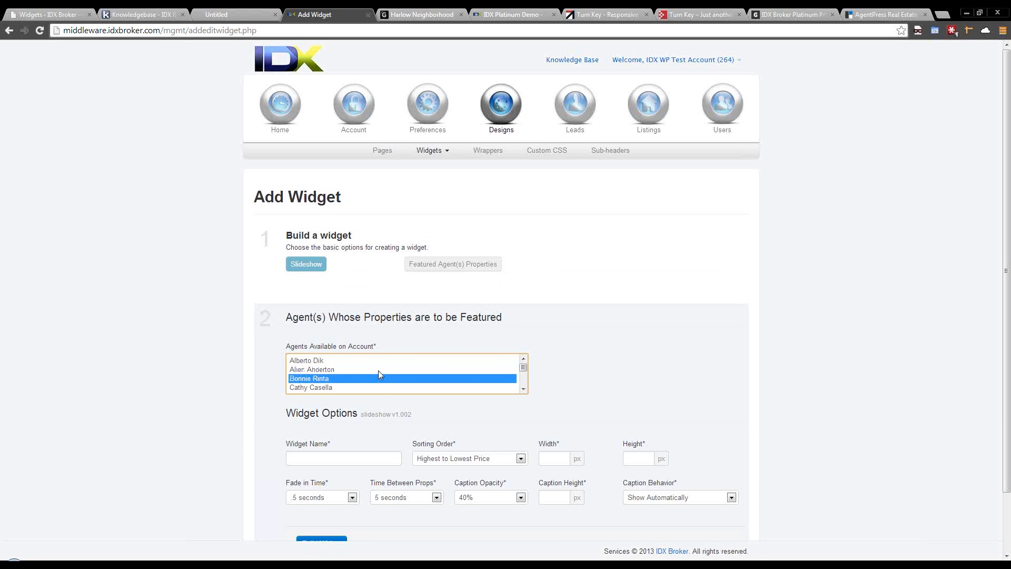
left_click(378, 369, "ctrl")
left_click(377, 388, "ctrl")
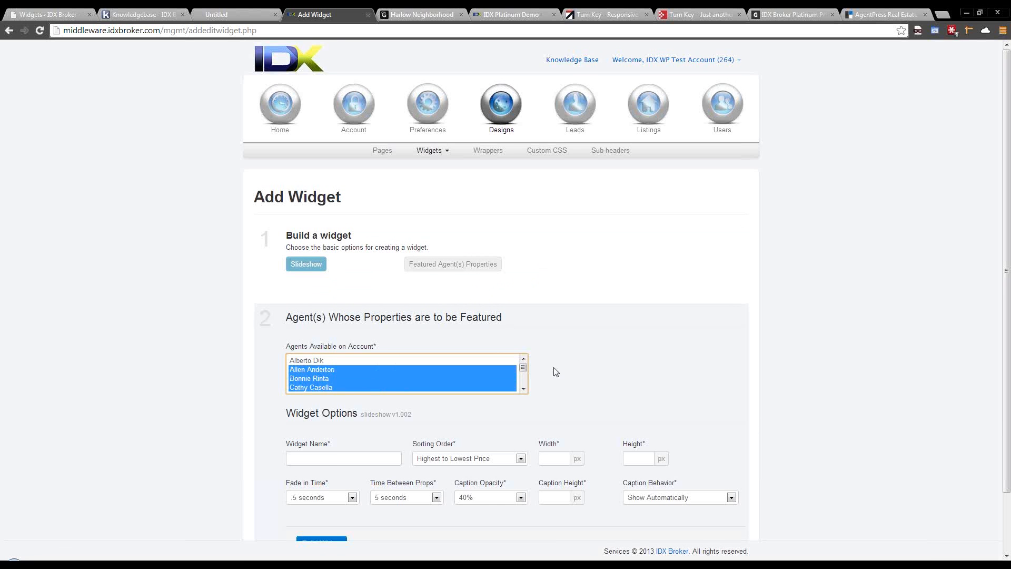
scroll(558, 371, "down", 1)
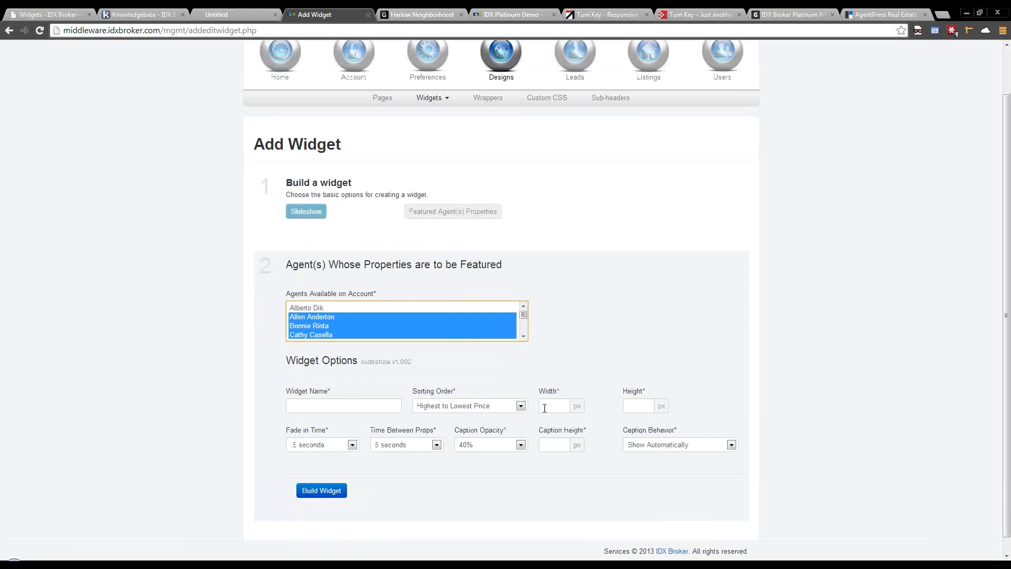
left_click(442, 380)
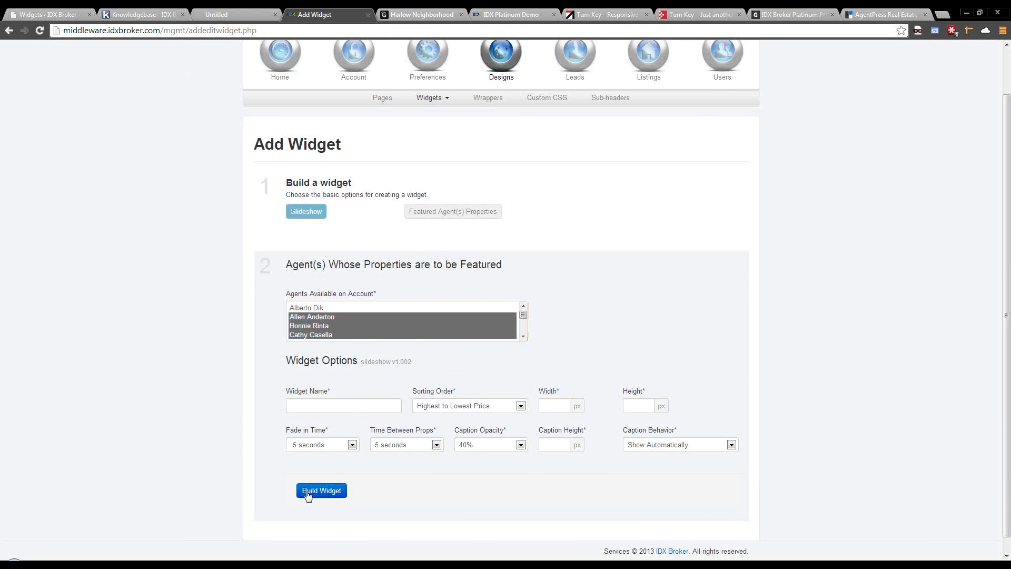
left_click(434, 100)
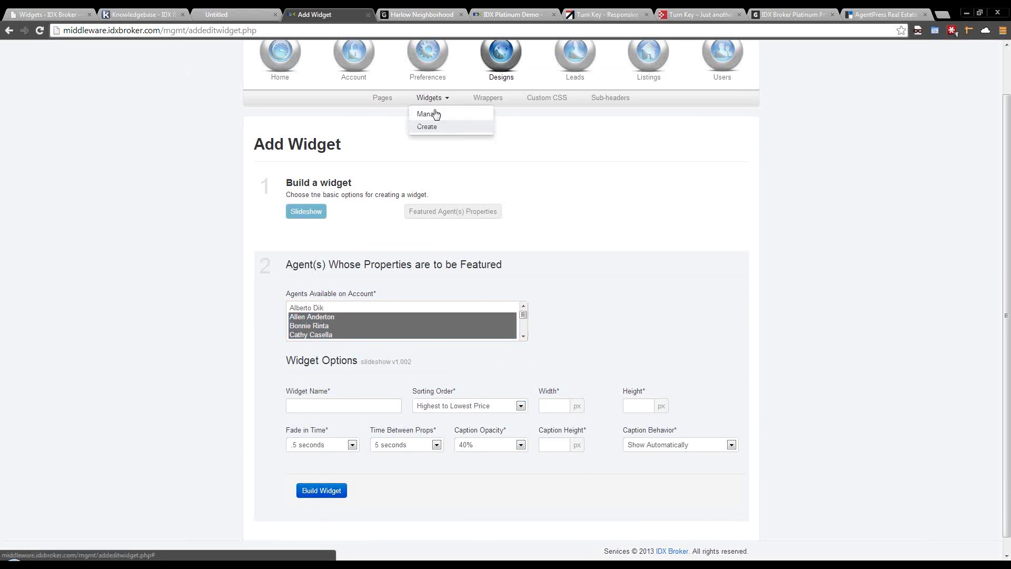
left_click(429, 113)
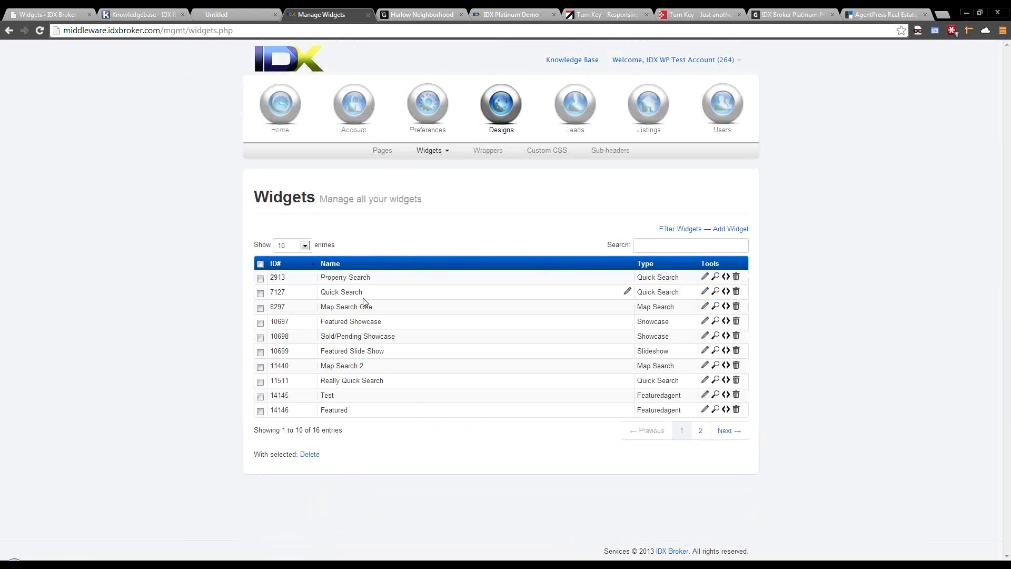
Step: Glance at WordPress's Widgets page, then preview the Property Search and Featured Showcase widgets from the IDX Broker widget list
left_click(72, 12)
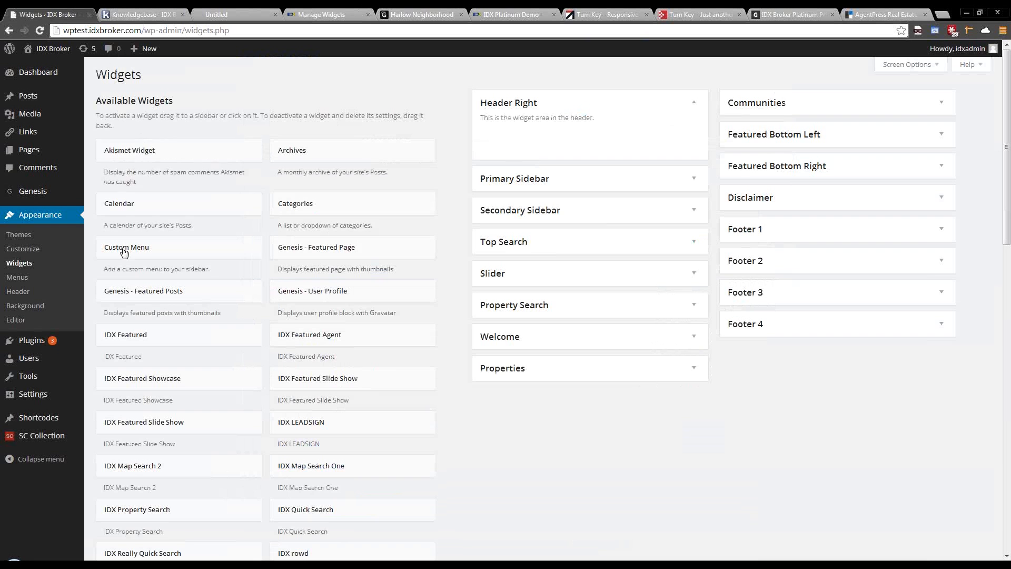
left_click(318, 16)
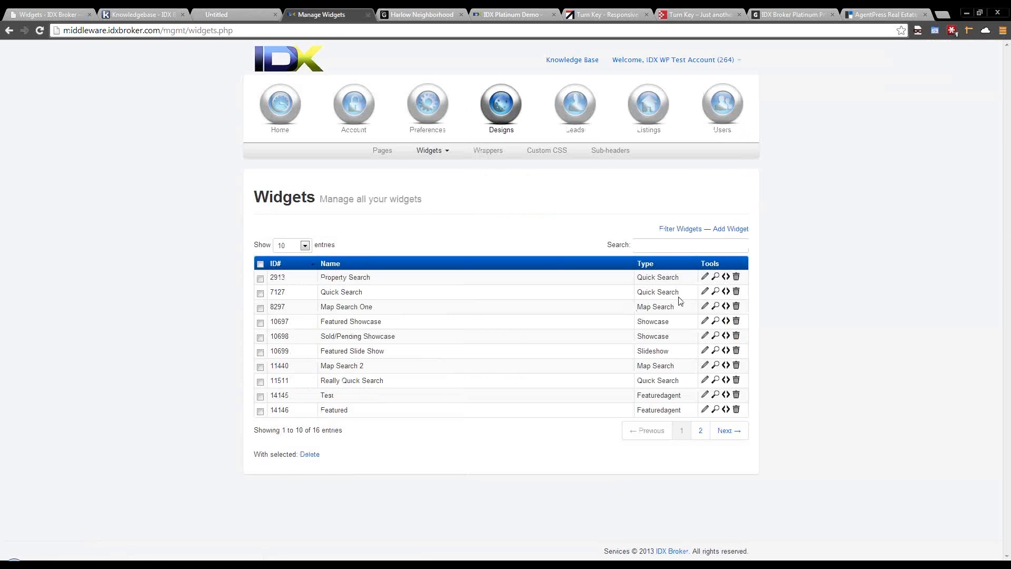
left_click(715, 277)
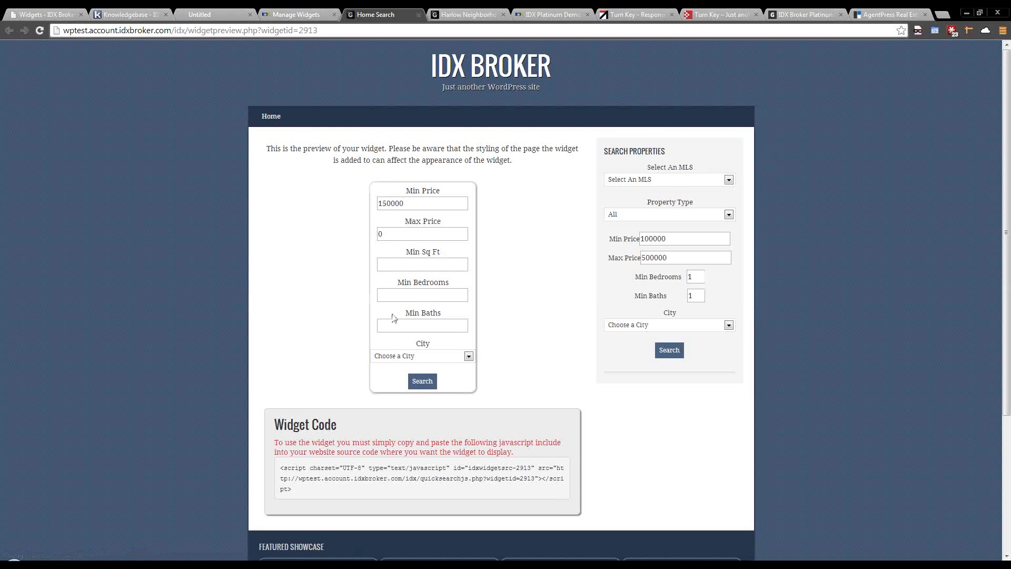
left_click(281, 16)
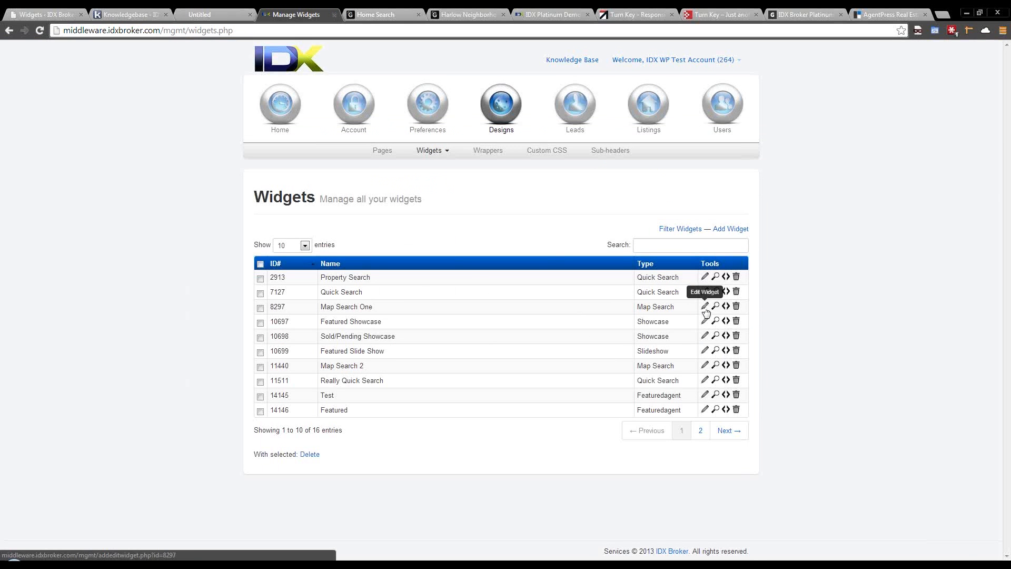
left_click(715, 322)
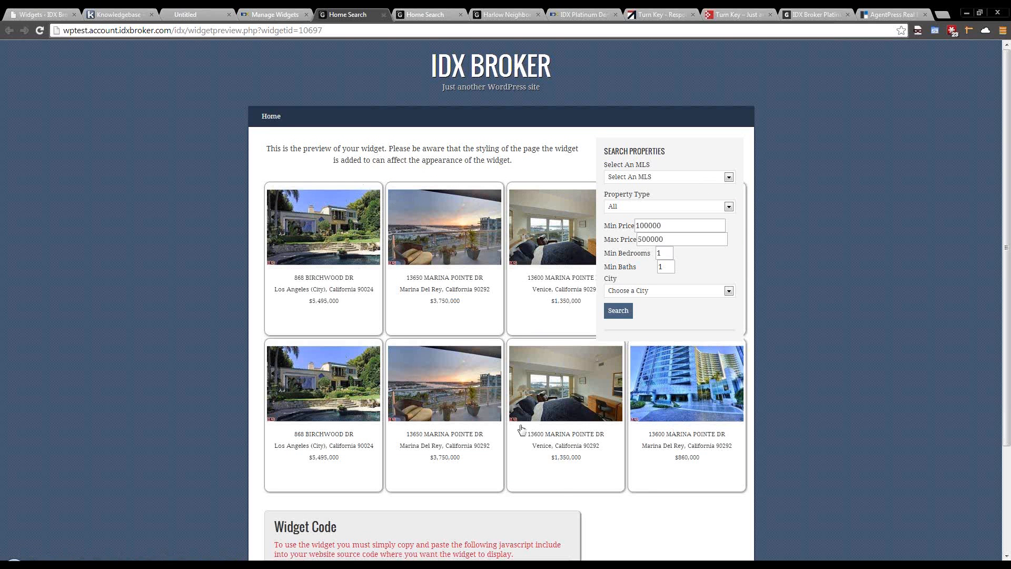
Step: Open the Featured Showcase widget's settings from the widget list, examine its CSS, and switch back to WordPress's Widgets page
left_click(39, 14)
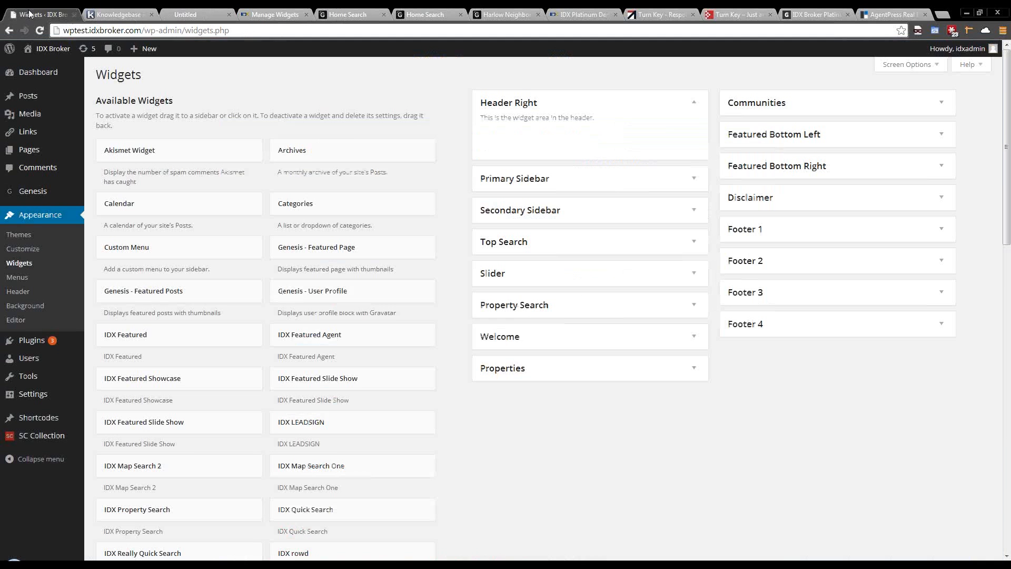
left_click(294, 15)
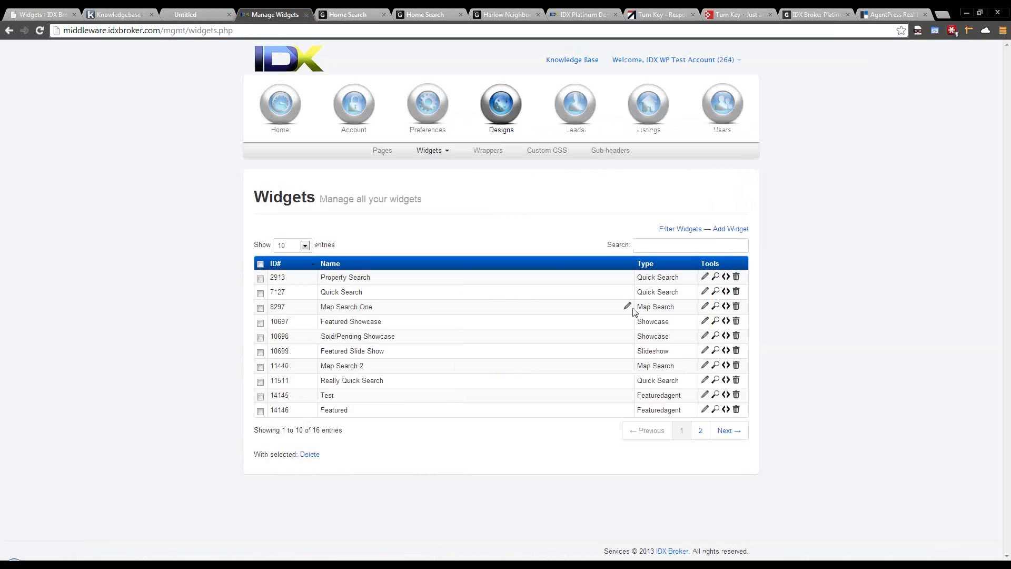
left_click(705, 323)
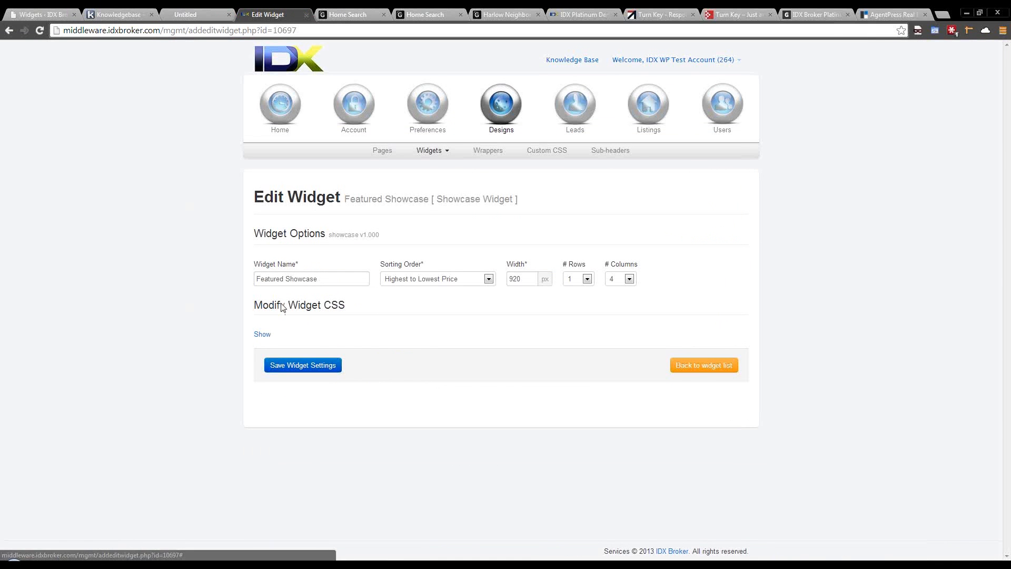
left_click(263, 334)
left_click(340, 375)
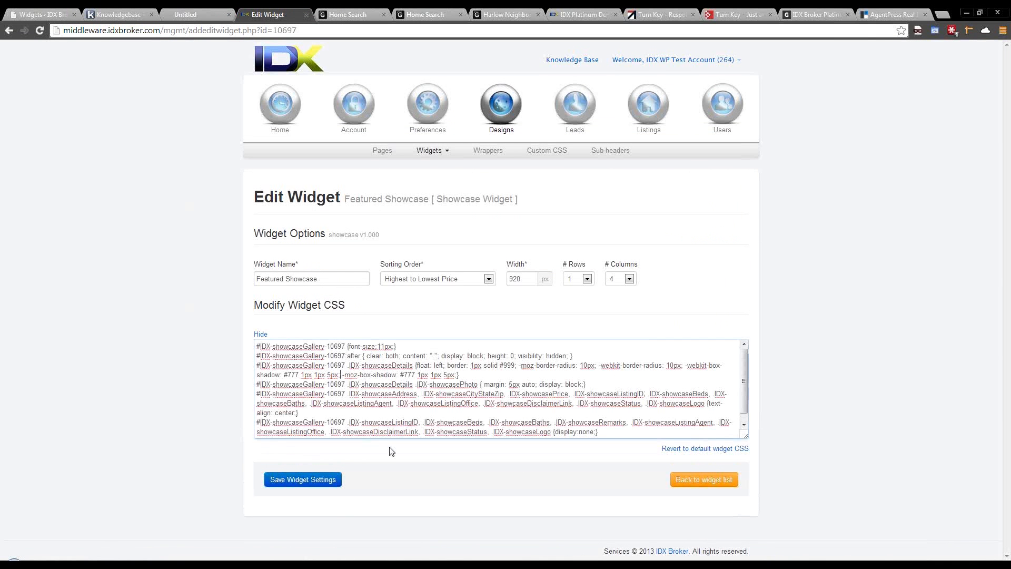
left_click(397, 383)
left_click(260, 334)
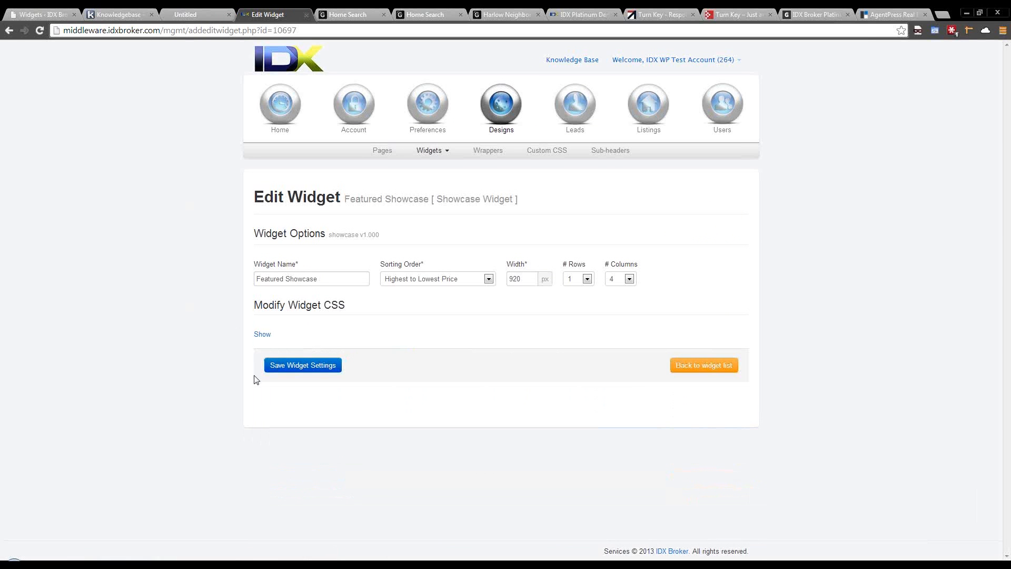
left_click(263, 334)
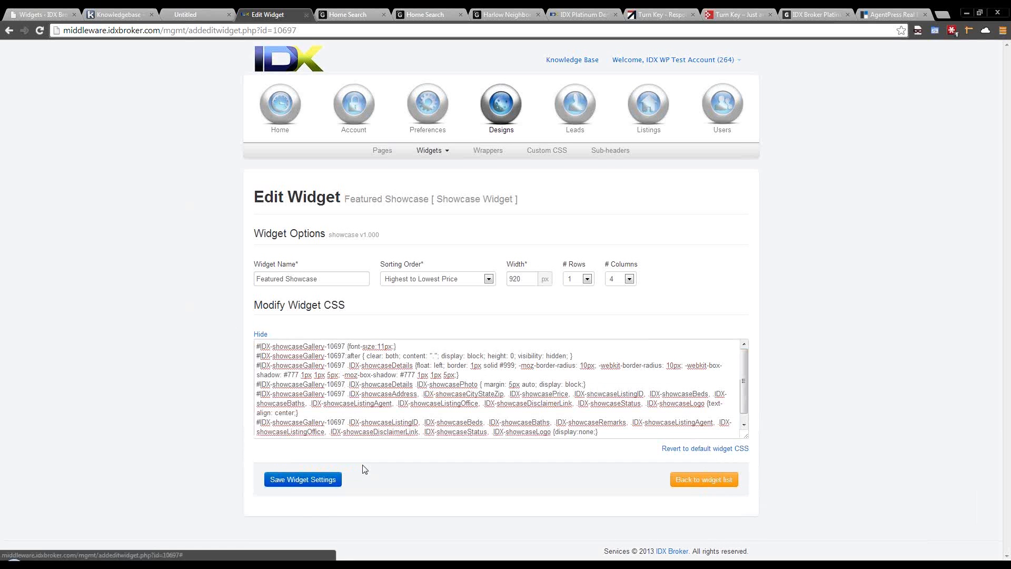
left_click(402, 374)
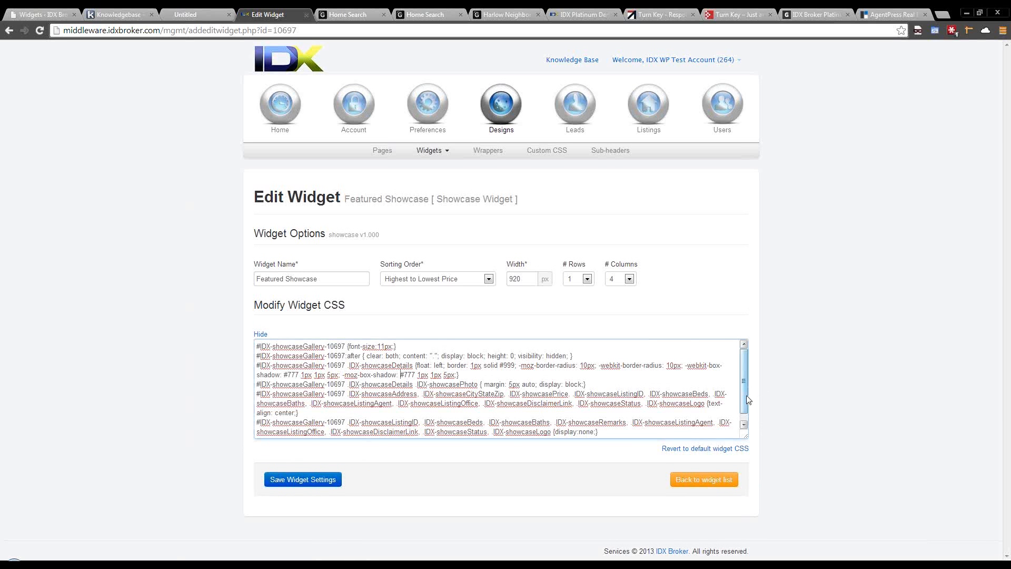
mouse_move(744, 401)
left_mouse_down()
mouse_move(746, 429)
mouse_move(753, 348)
mouse_move(743, 412)
left_mouse_up()
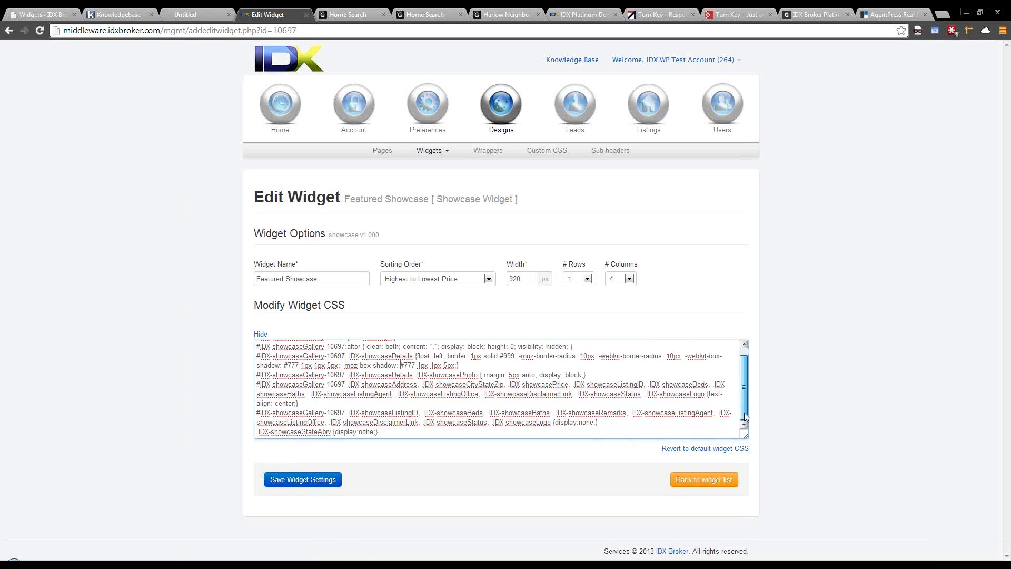
left_click(260, 334)
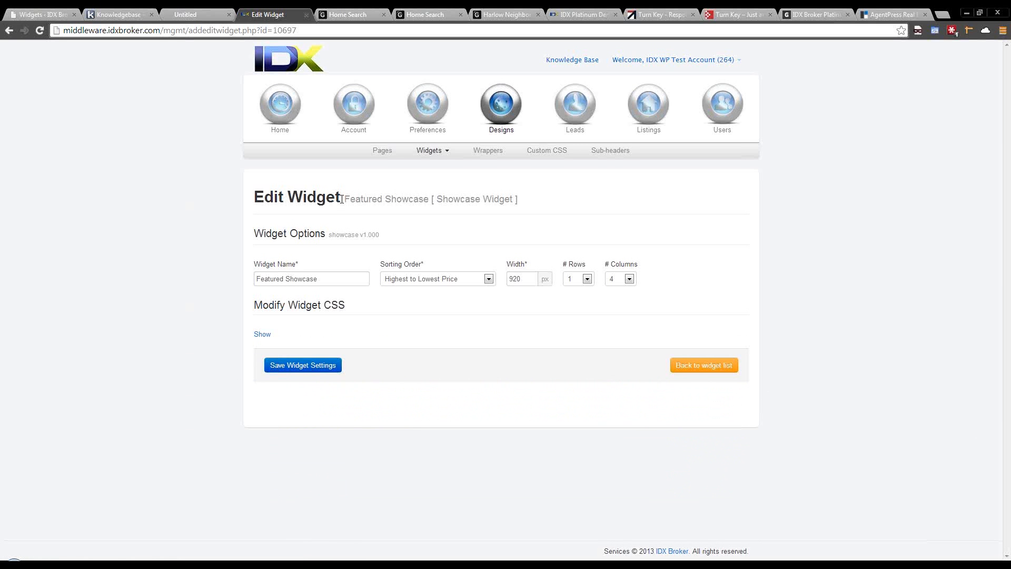
left_click(40, 14)
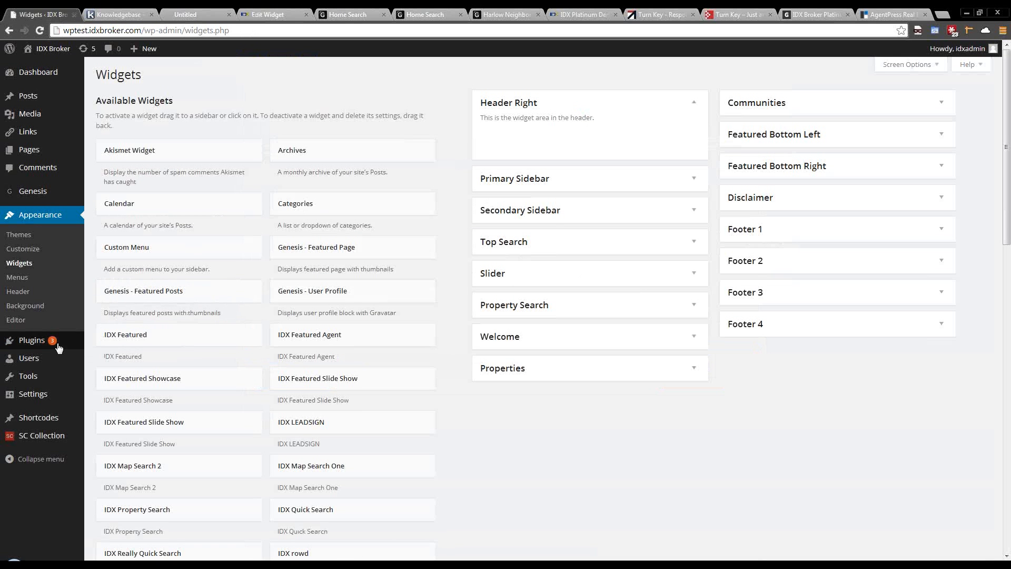
Step: Switch to the IDX Platinum Demo site and examine its web address and the demo admin login details
mouse_move(51, 82)
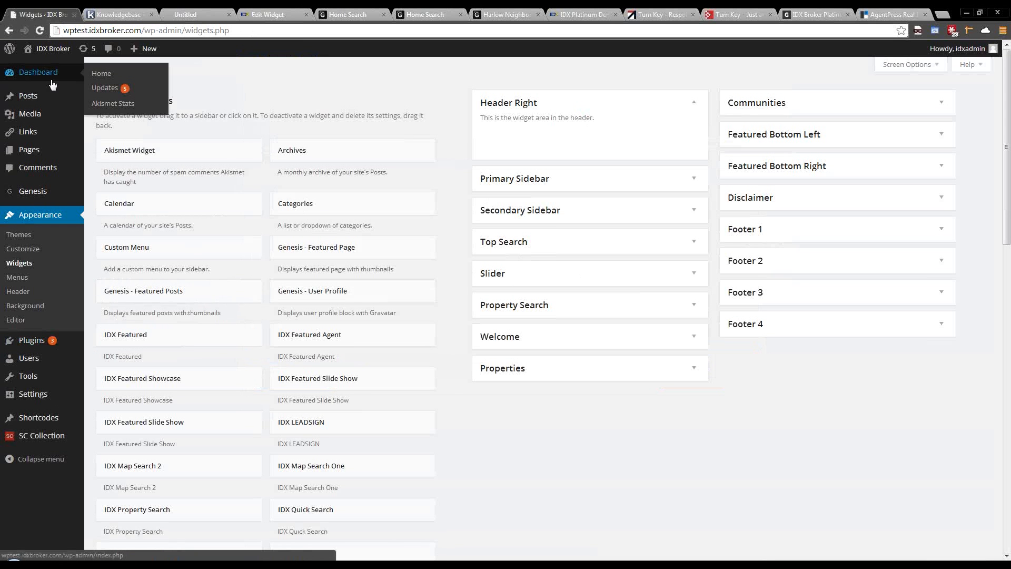
mouse_move(64, 397)
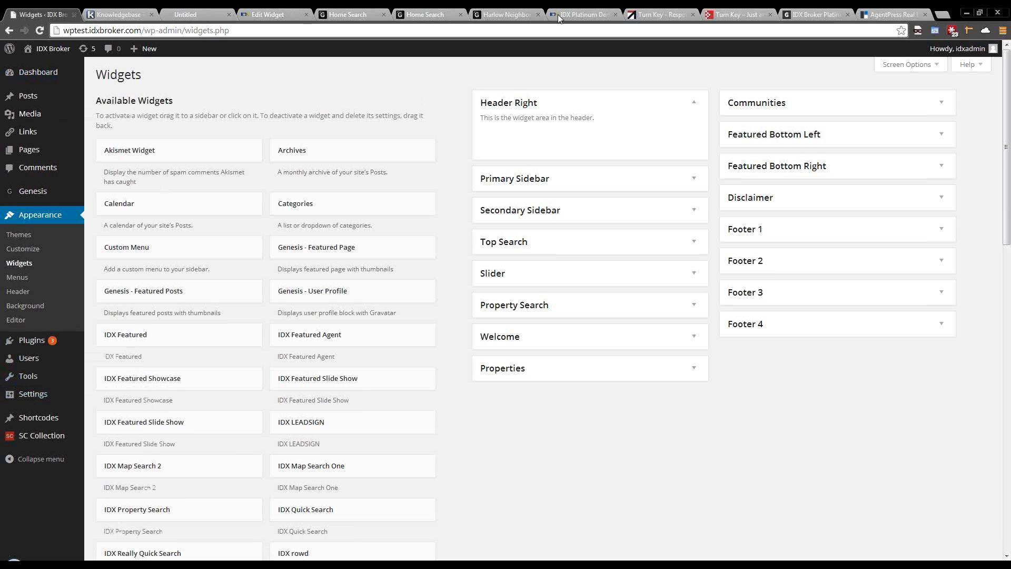
left_click(573, 15)
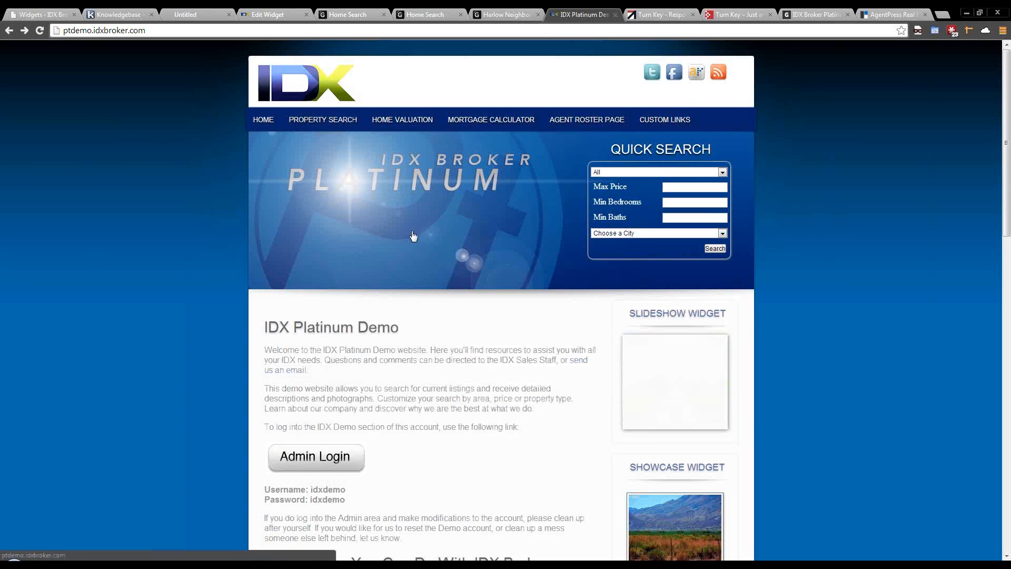
left_click(134, 32)
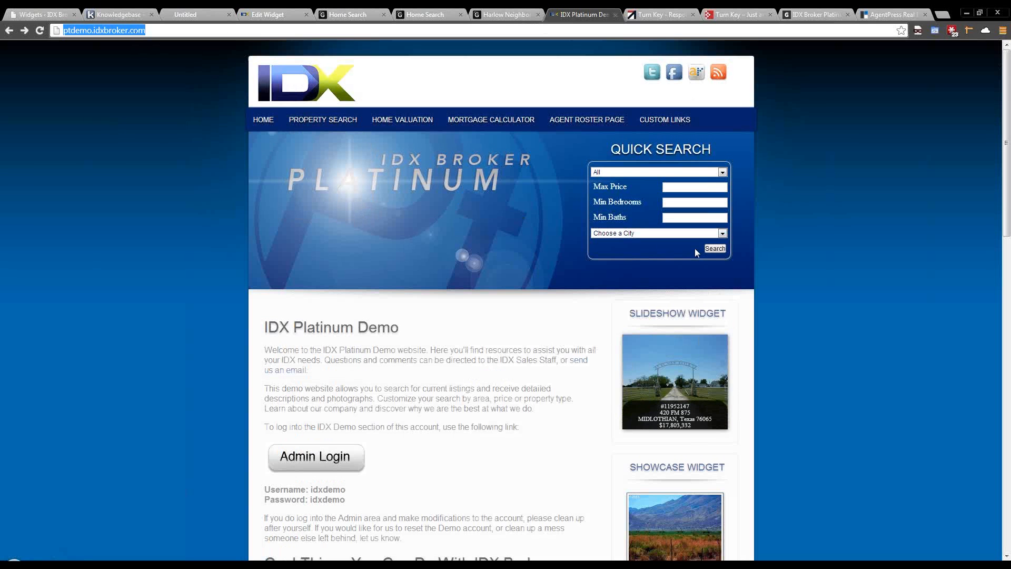
left_click(498, 369)
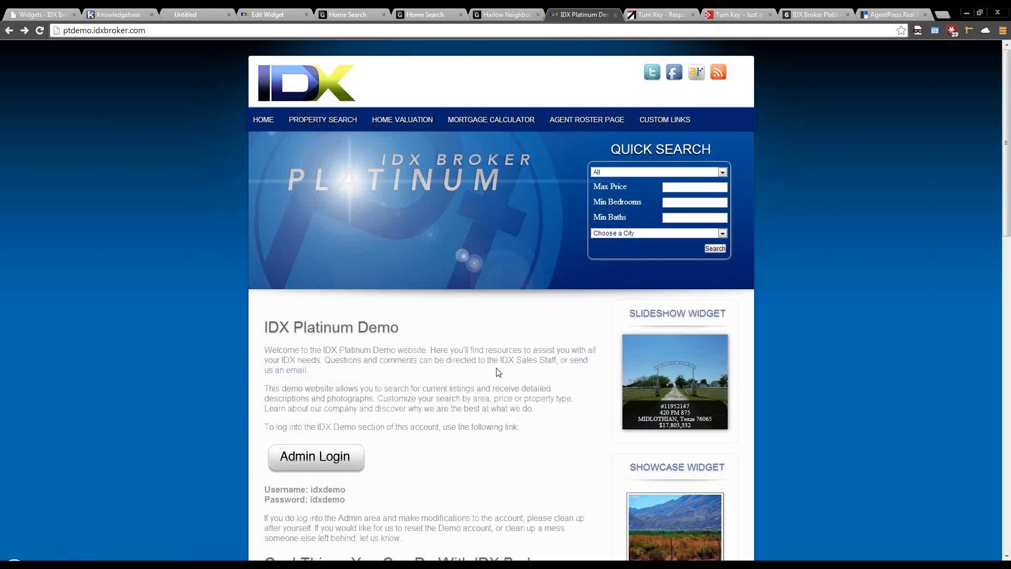
scroll(498, 369, "down", 2)
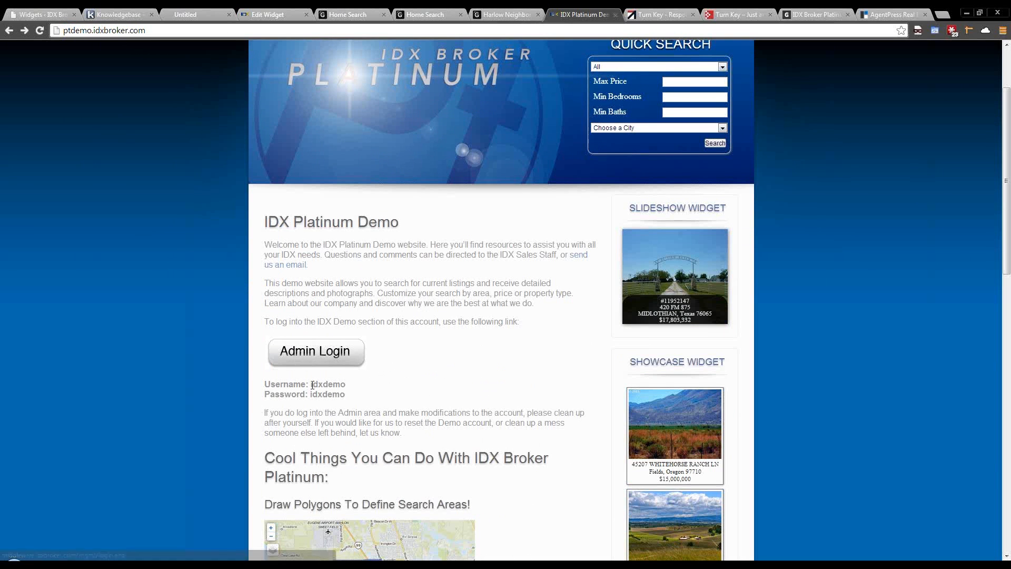
left_click_drag(311, 383, 340, 384)
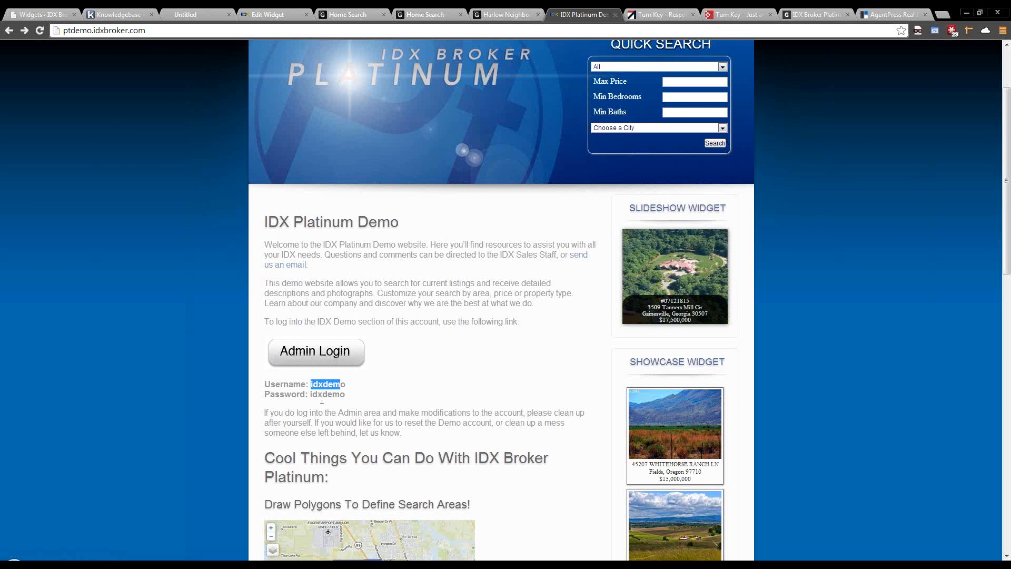
Step: Examine the demo homepage's polygon search map, saved links, mobile design section and map search widget
scroll(321, 401, "down", 2)
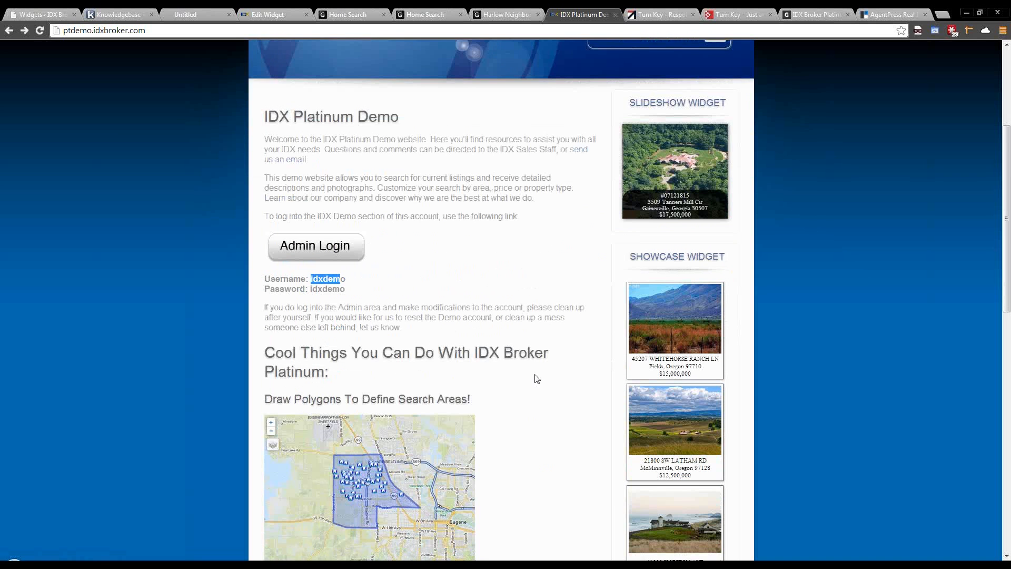
scroll(536, 378, "down", 2)
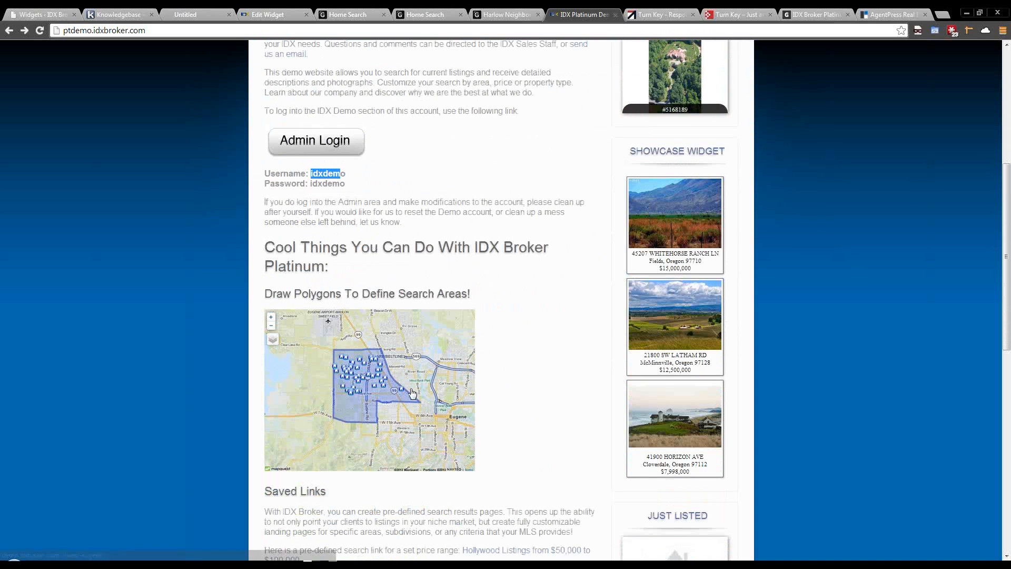
scroll(510, 369, "down", 3)
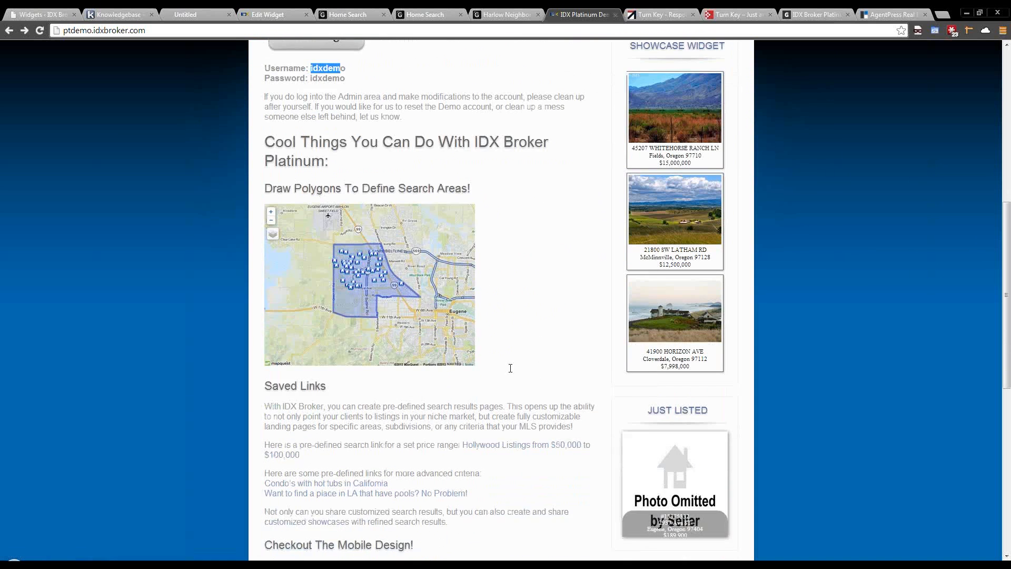
scroll(510, 369, "down", 1)
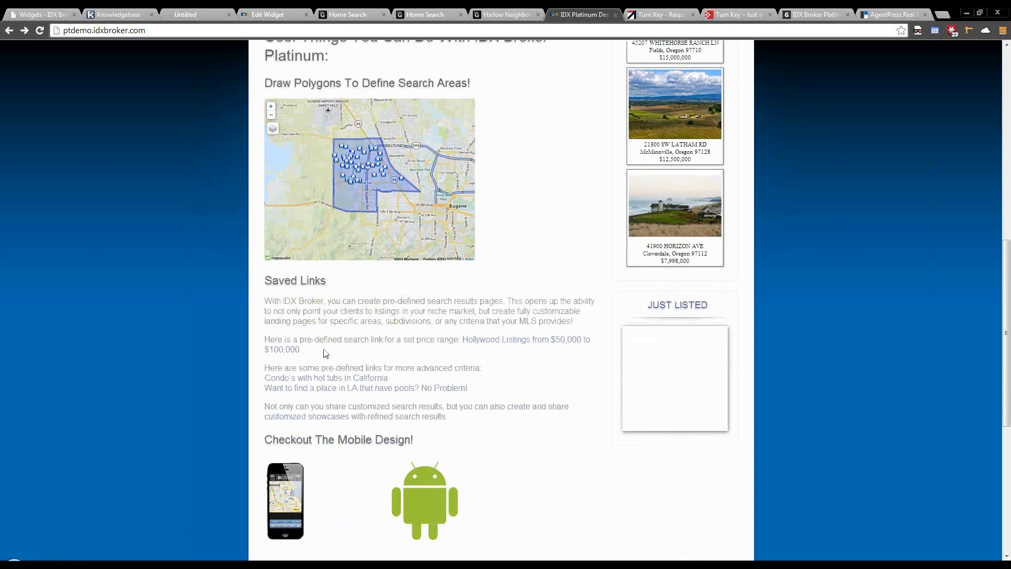
scroll(337, 360, "up", 2)
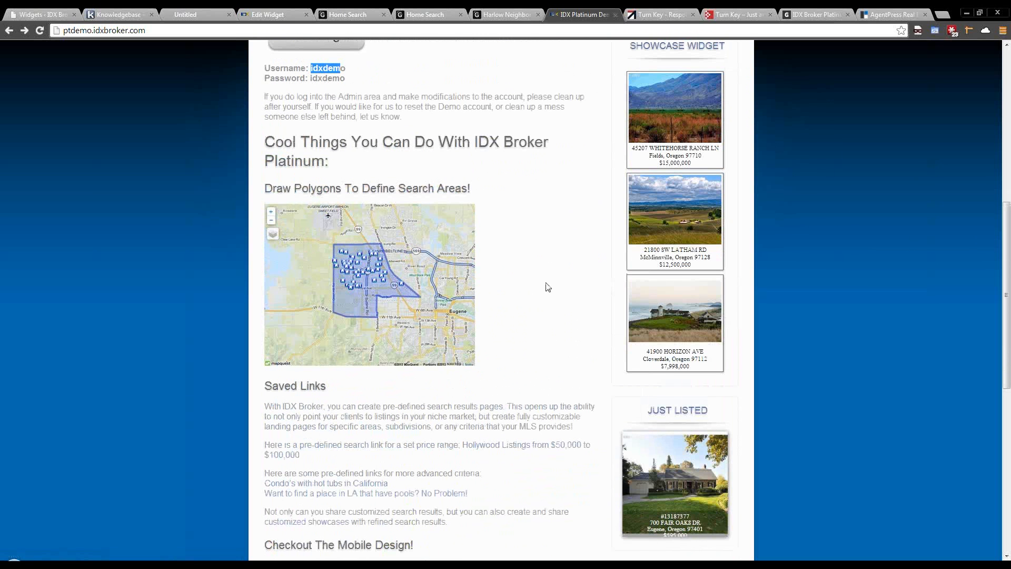
scroll(547, 287, "up", 3)
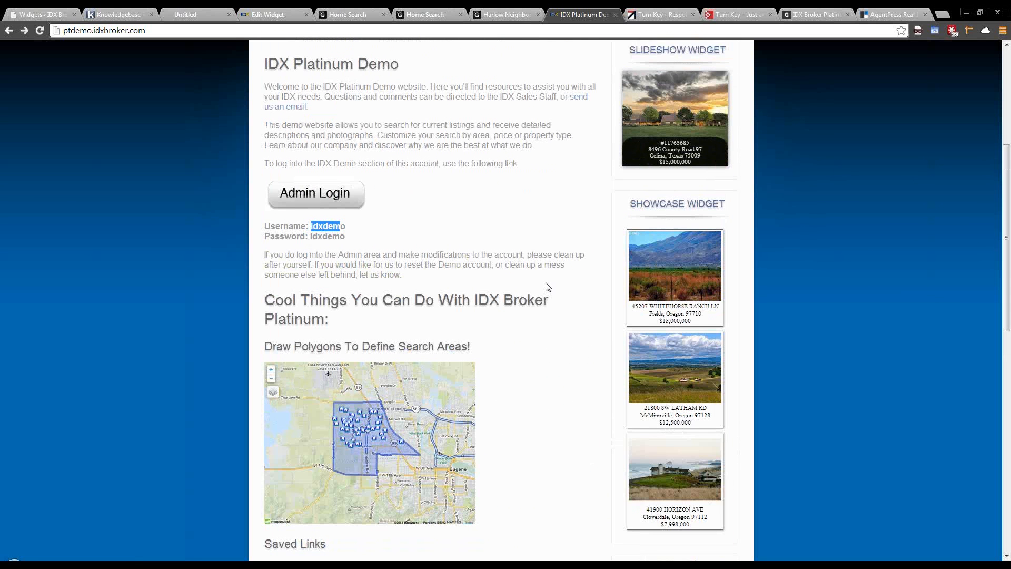
scroll(548, 287, "down", 1)
scroll(547, 287, "down", 4)
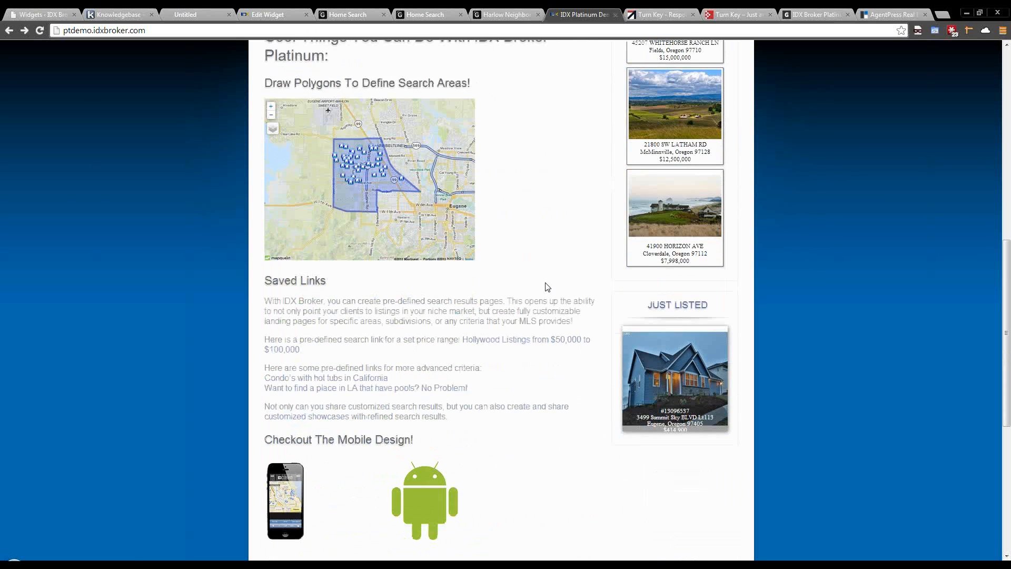
scroll(547, 287, "down", 1)
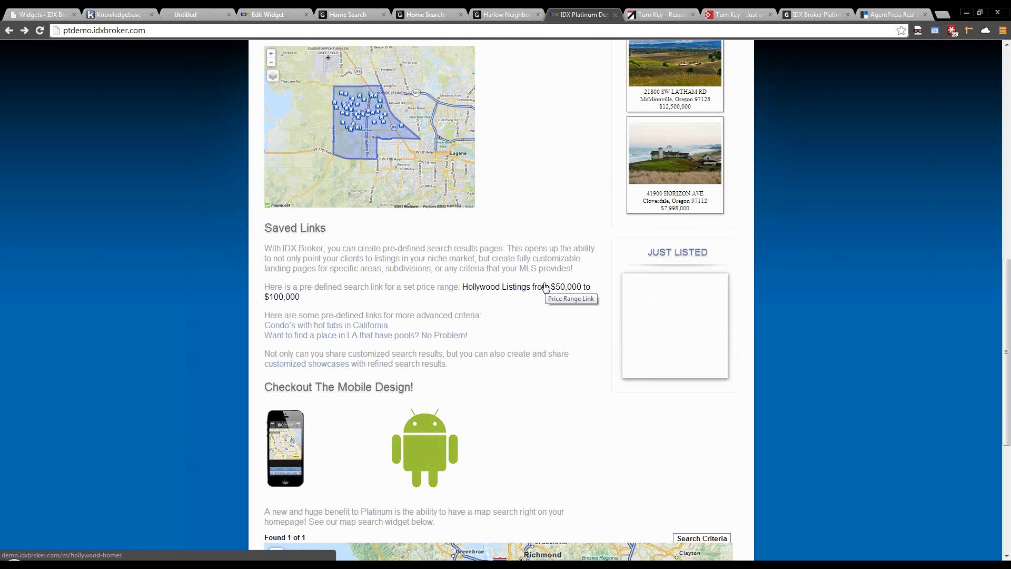
scroll(545, 287, "down", 1)
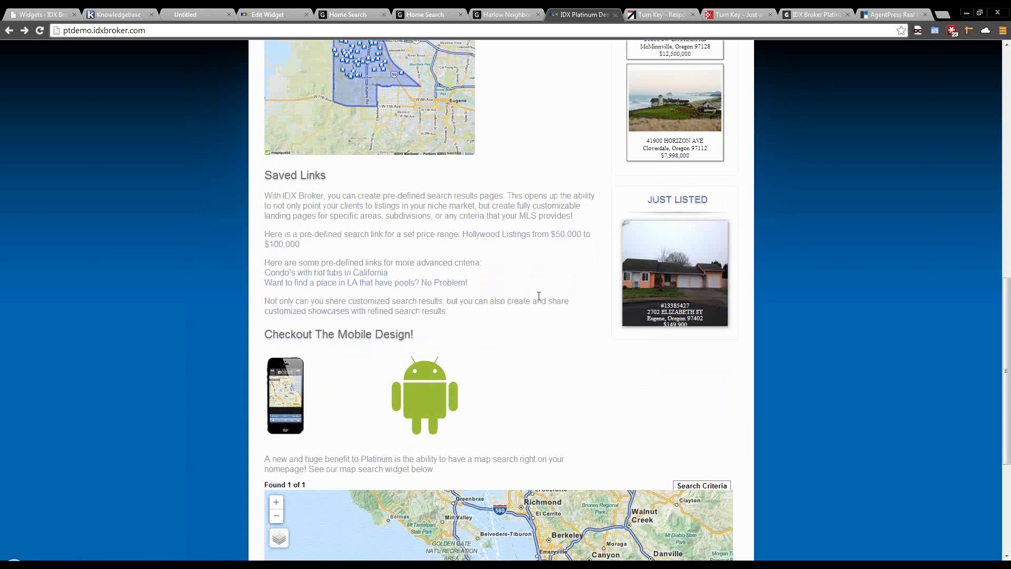
scroll(538, 296, "down", 1)
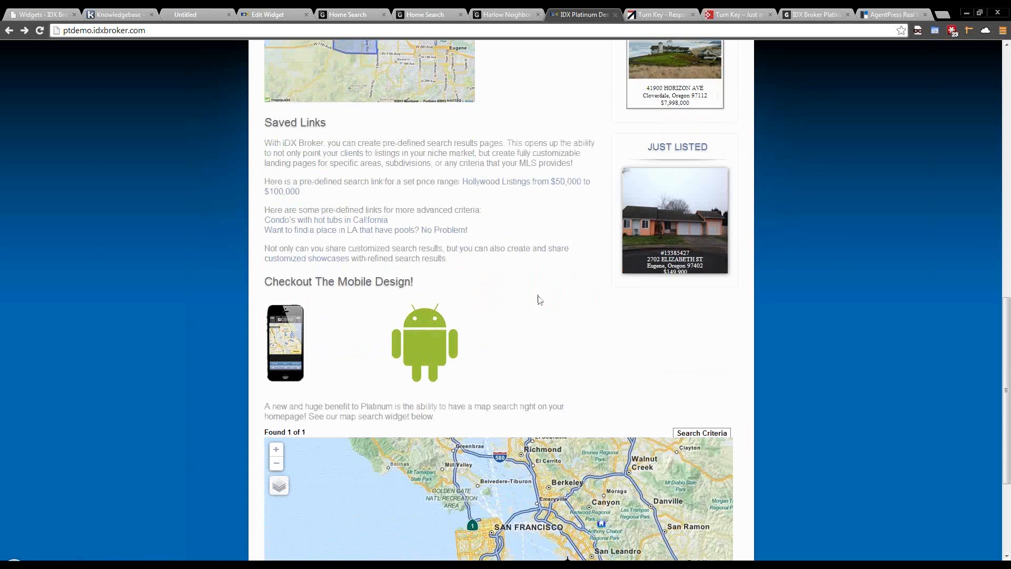
Step: Open the iPhone mobile design preview and move its window over the middle of the demo page
left_click(291, 350)
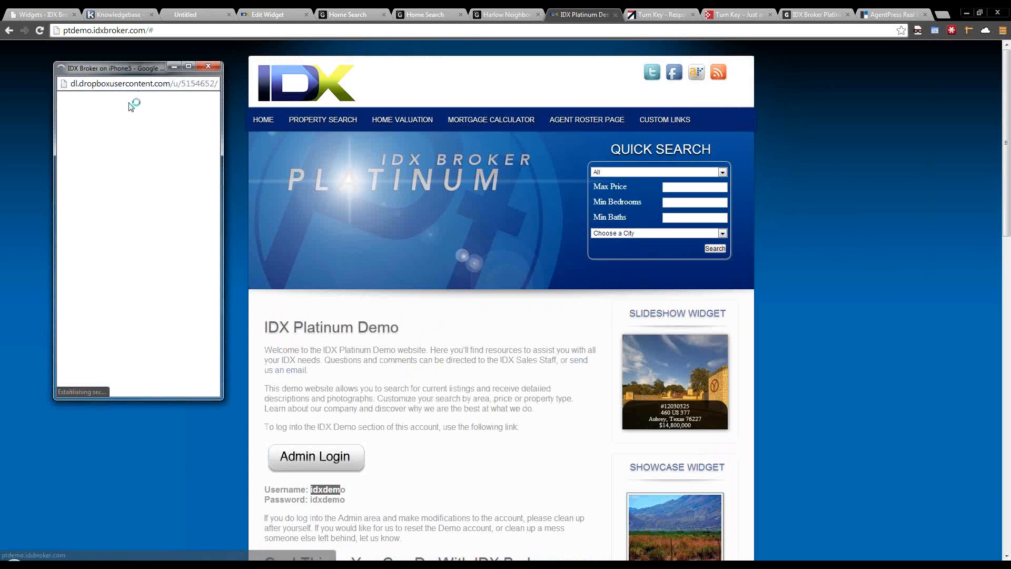
left_click_drag(135, 76, 440, 146)
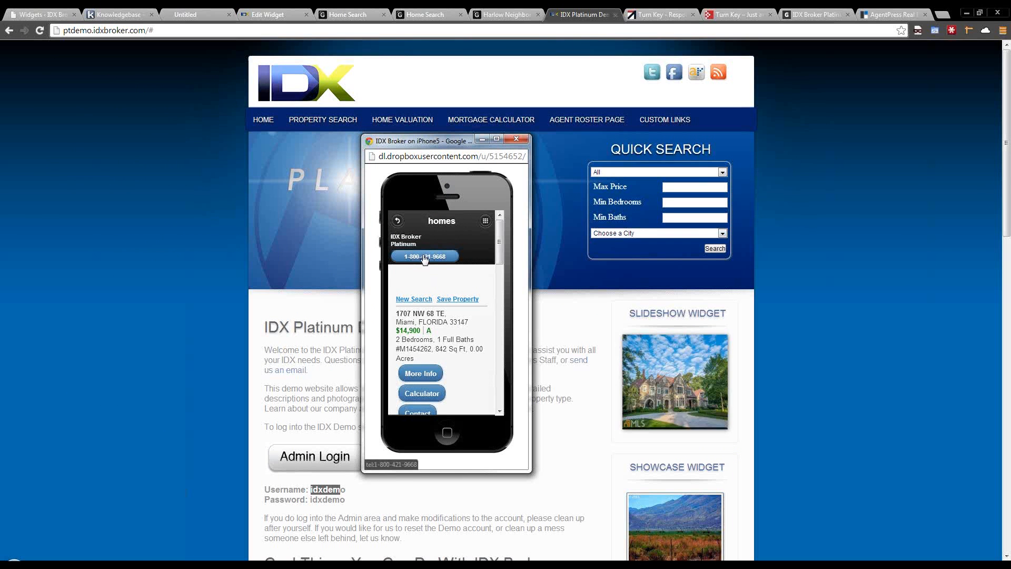
left_click_drag(446, 144, 468, 162)
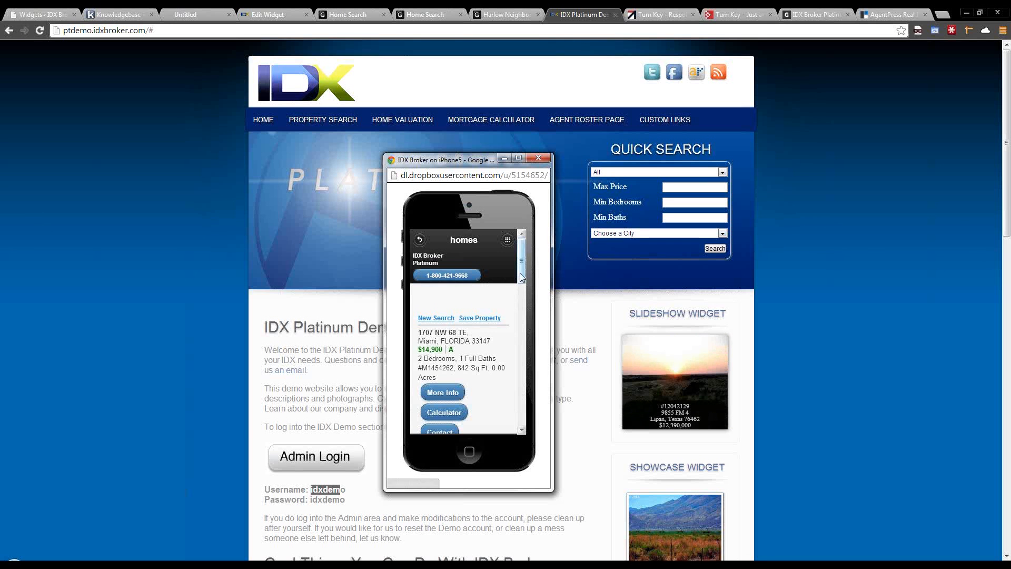
Step: Examine the mobile property listing from its sharing options down to the map and contact section, and return to its photo
left_click_drag(520, 275, 514, 298)
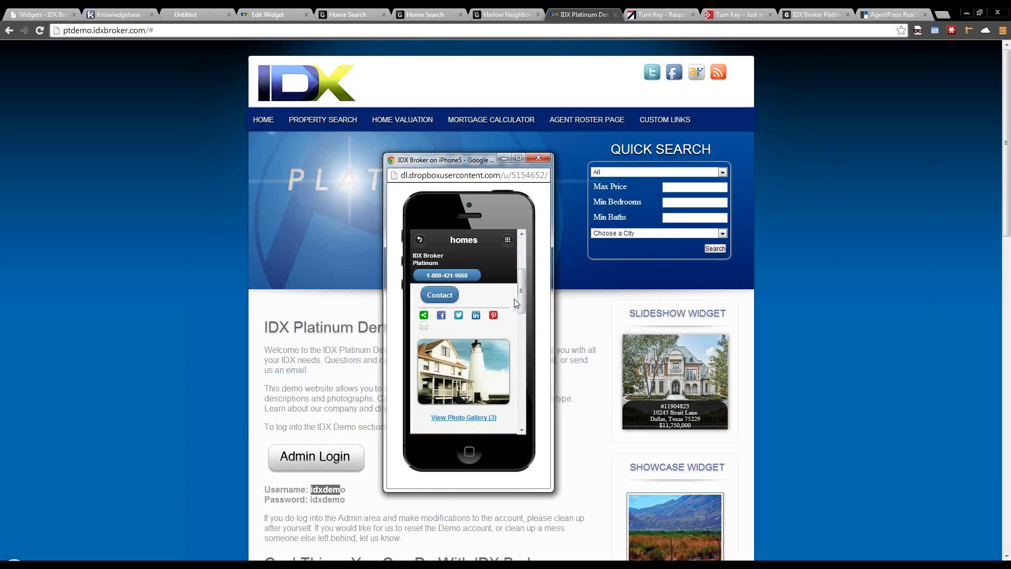
left_click(424, 318)
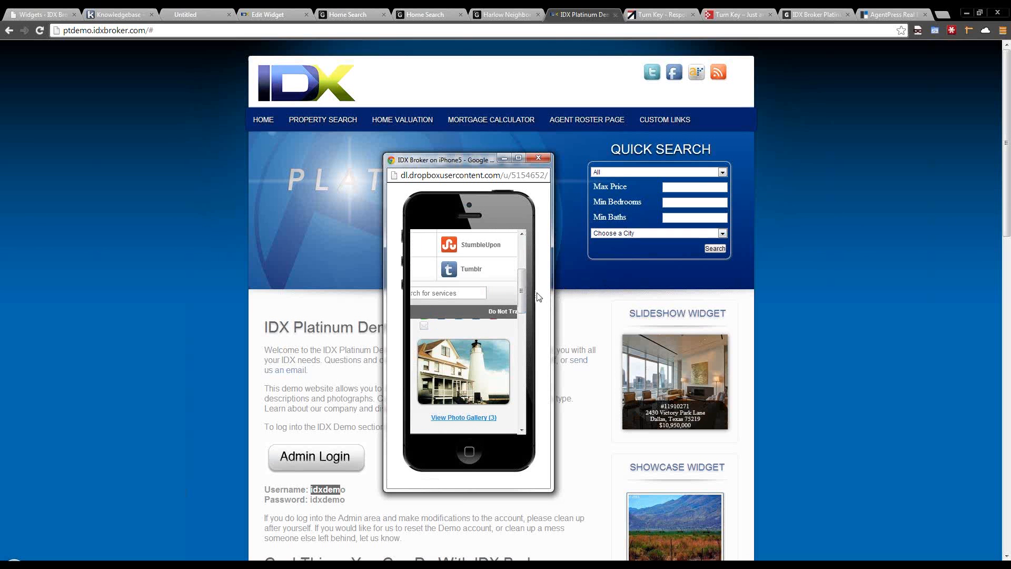
left_click_drag(526, 307, 522, 329)
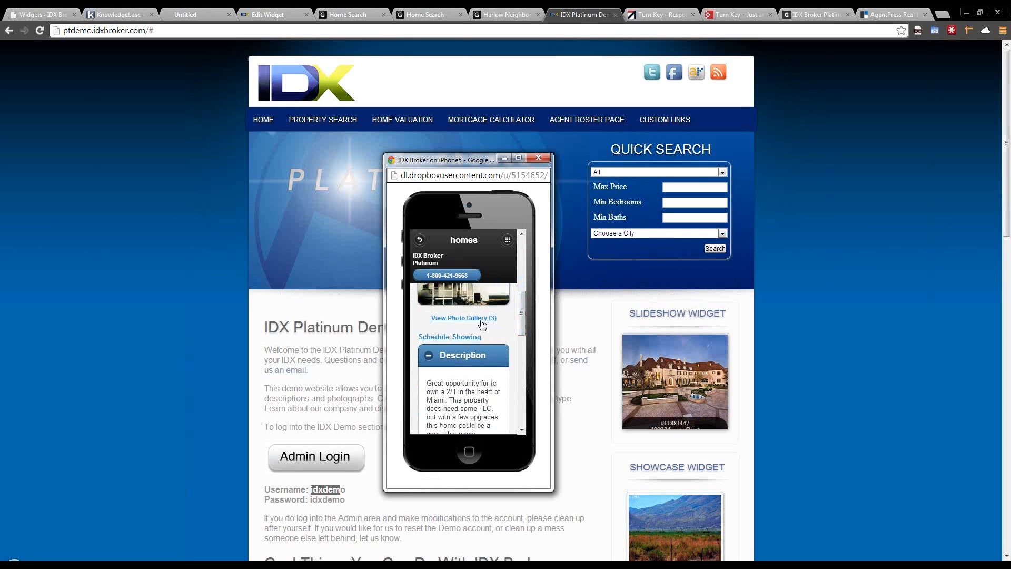
scroll(483, 325, "down", 10)
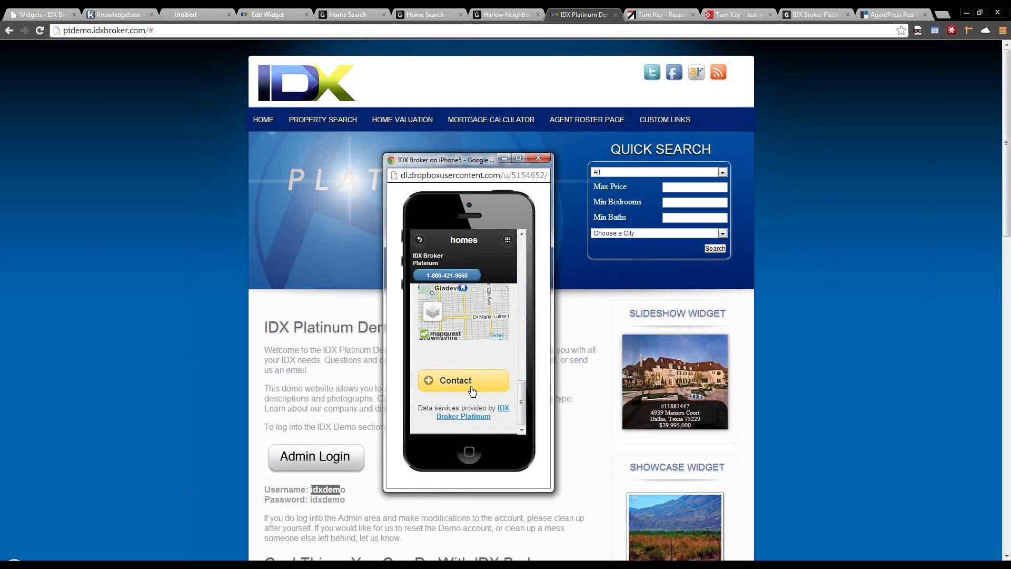
left_click_drag(521, 399, 517, 298)
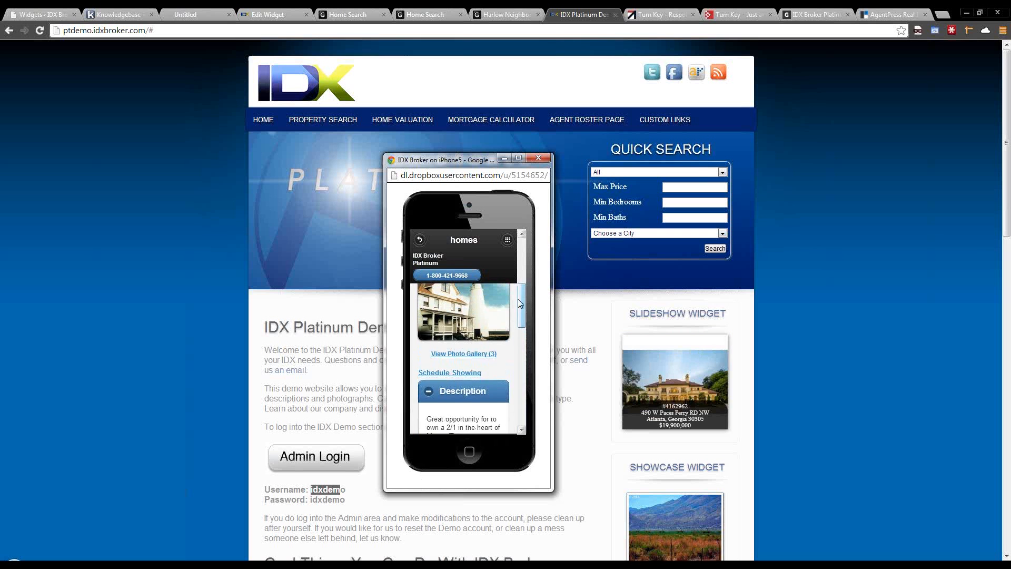
Step: View the mobile listing's photo gallery, close the full-screen image and return to the property
left_click(485, 354)
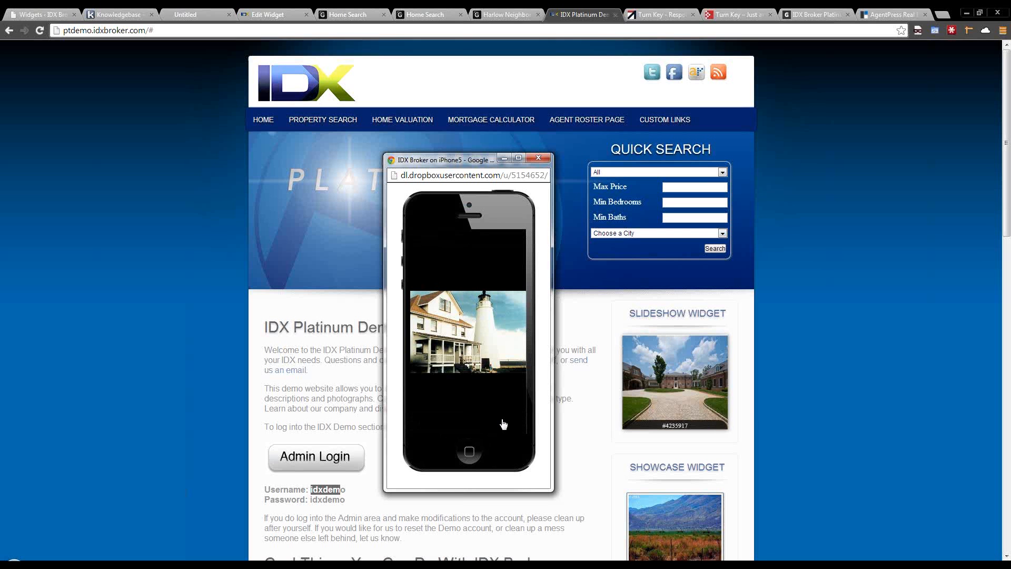
left_click(476, 263)
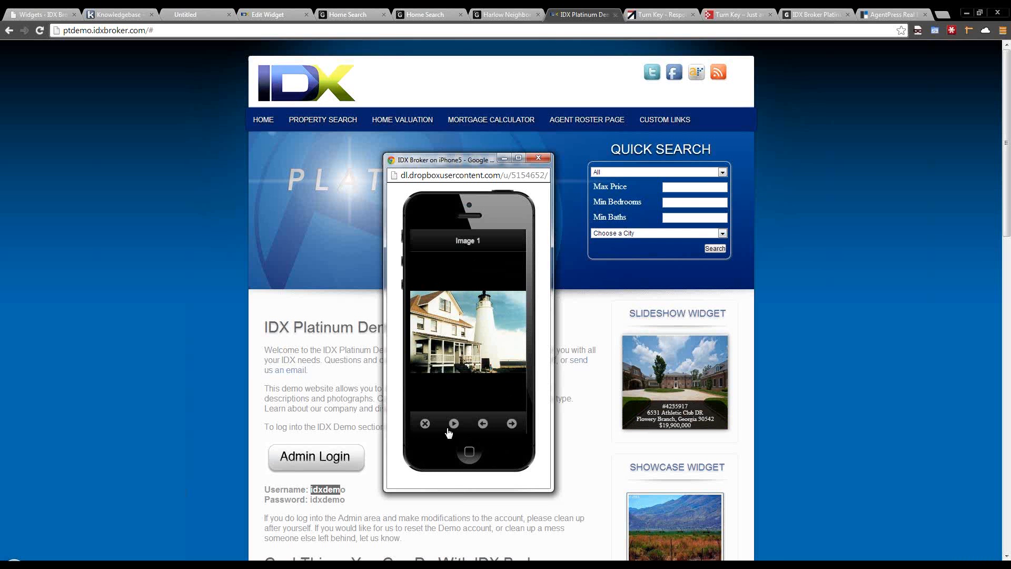
left_click(425, 423)
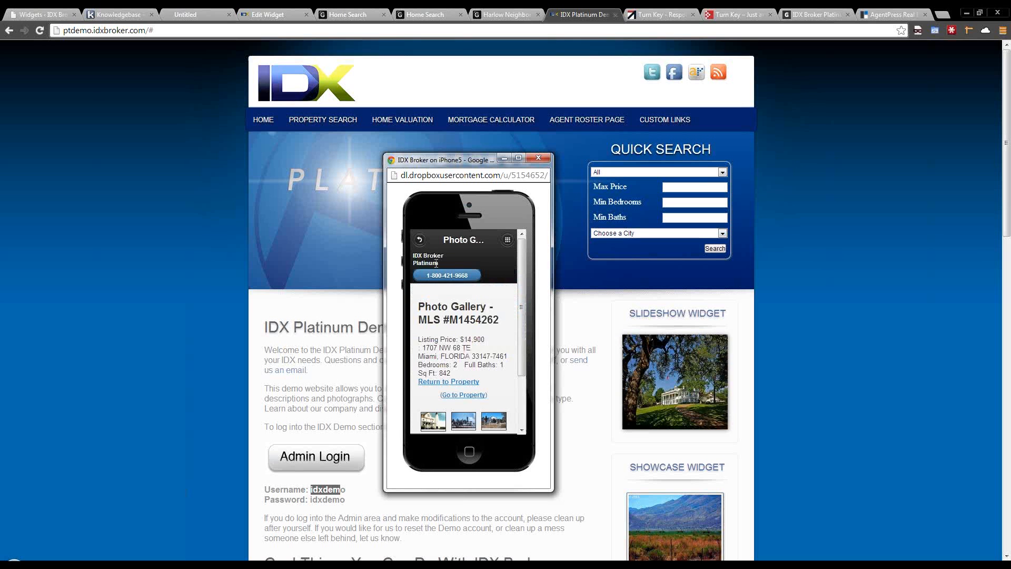
left_click_drag(519, 319, 523, 365)
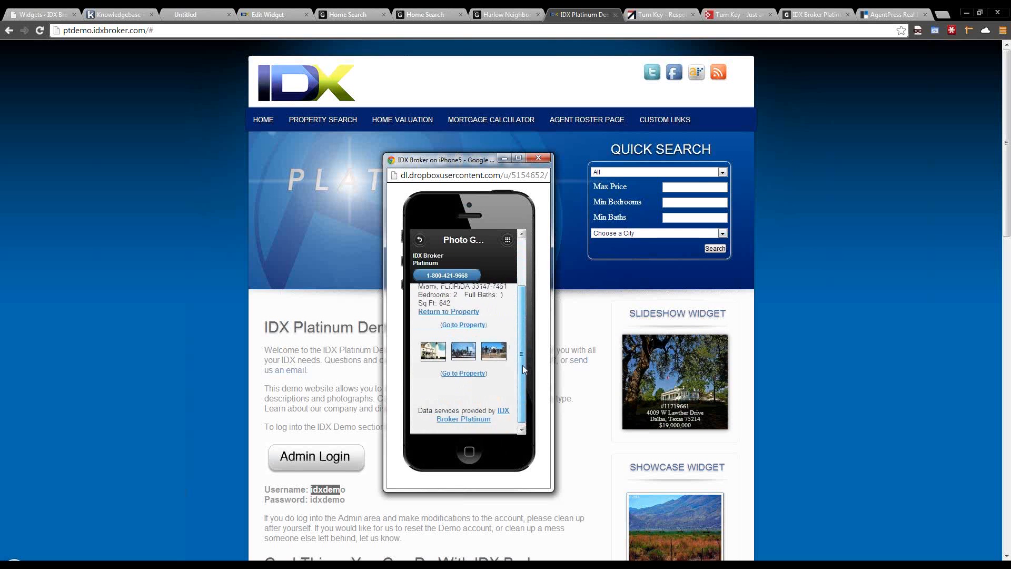
left_click(435, 310)
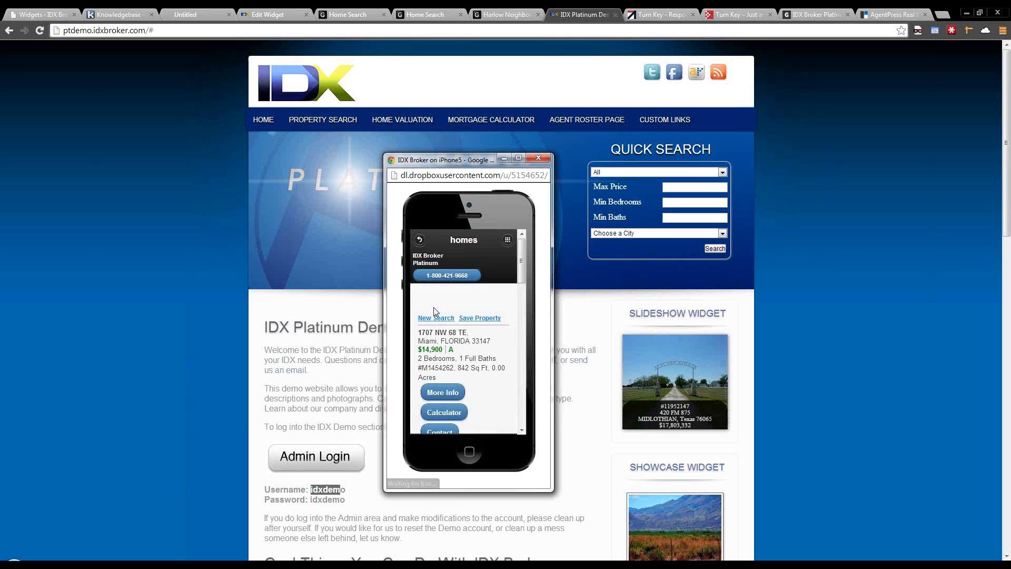
Step: Examine the mobile listing's contact options, basic features and map, then close the iPhone preview
scroll(436, 312, "down", 2)
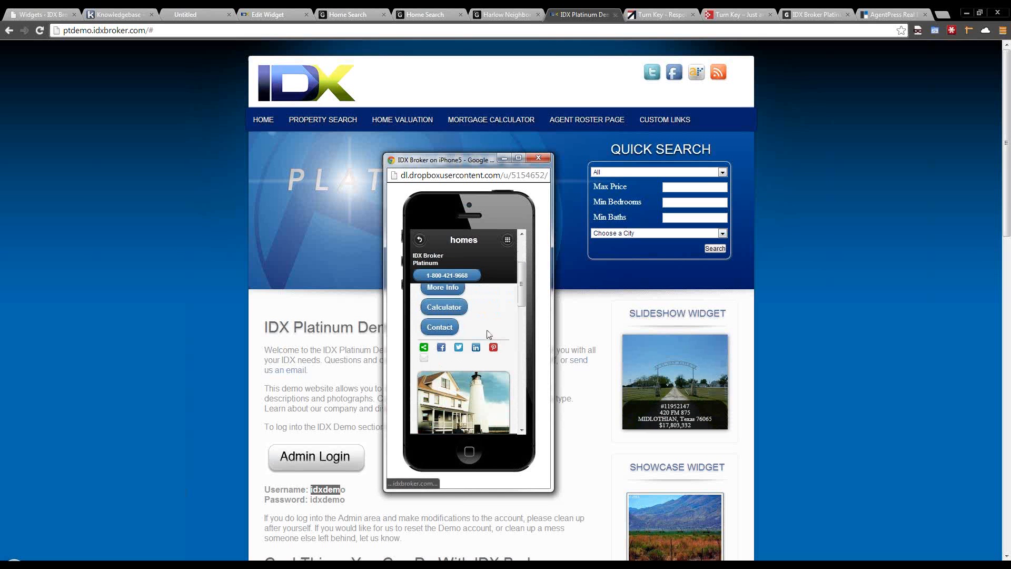
scroll(466, 316, "up", 1)
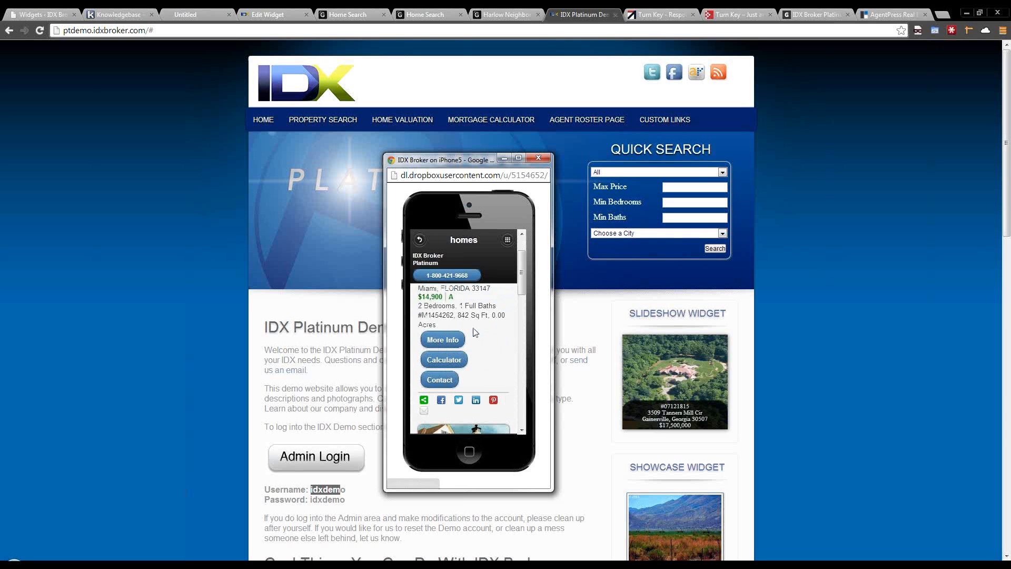
scroll(469, 336, "down", 2)
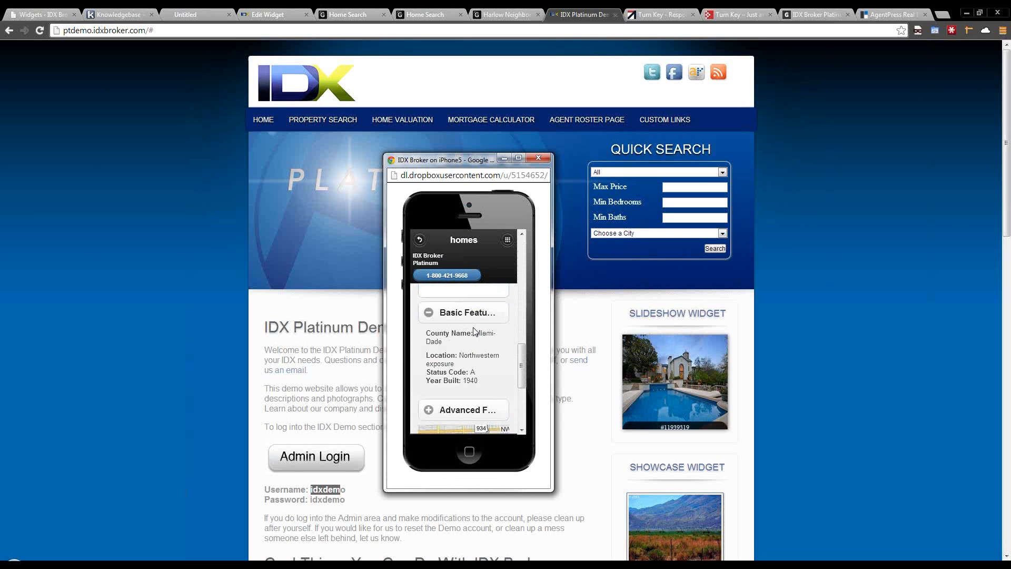
scroll(474, 327, "down", 1)
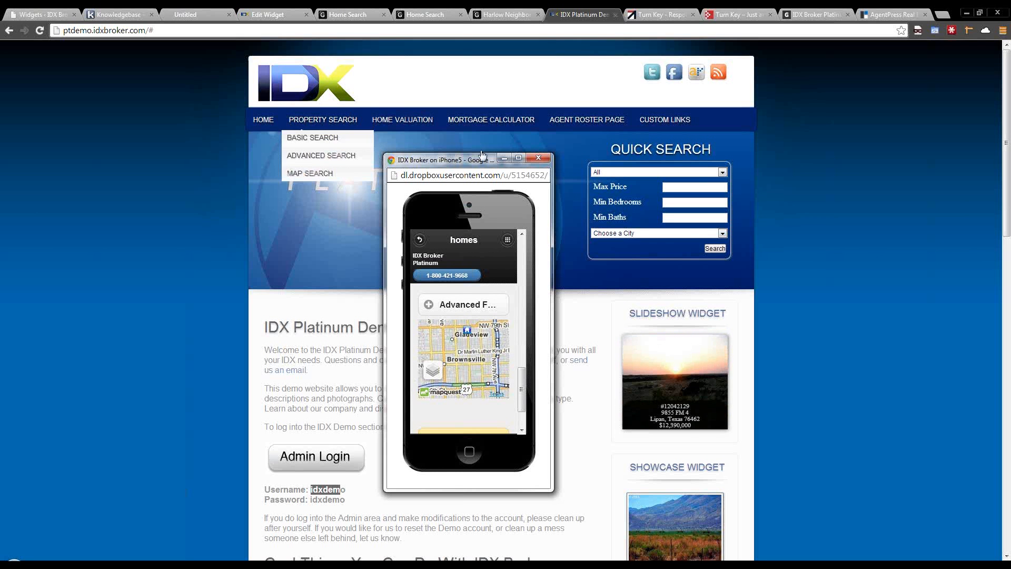
left_click(538, 157)
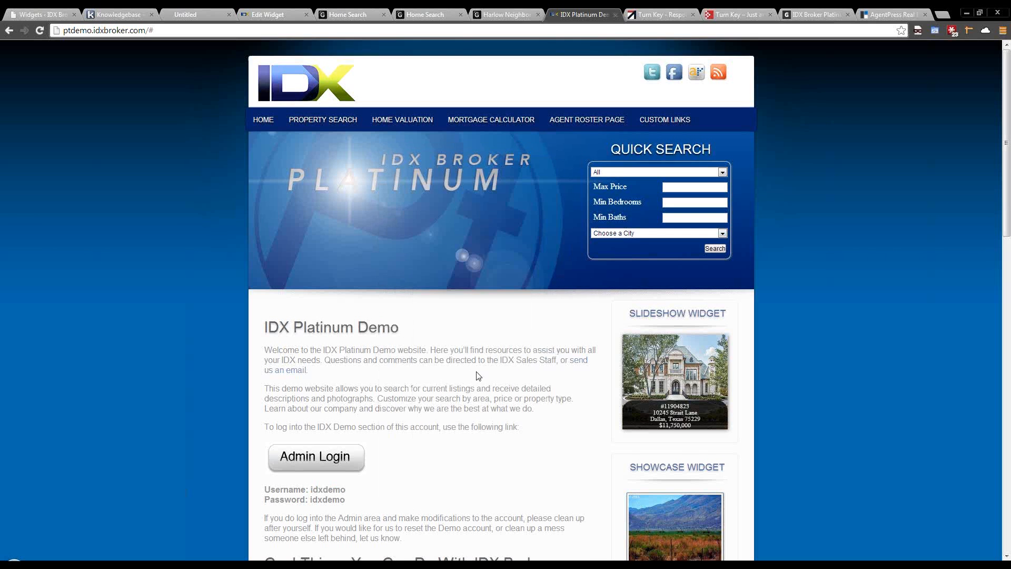
Step: Examine the Platinum demo home page from the polygon search and saved links down to the mobile design and map search widget
scroll(360, 139, "down", 6)
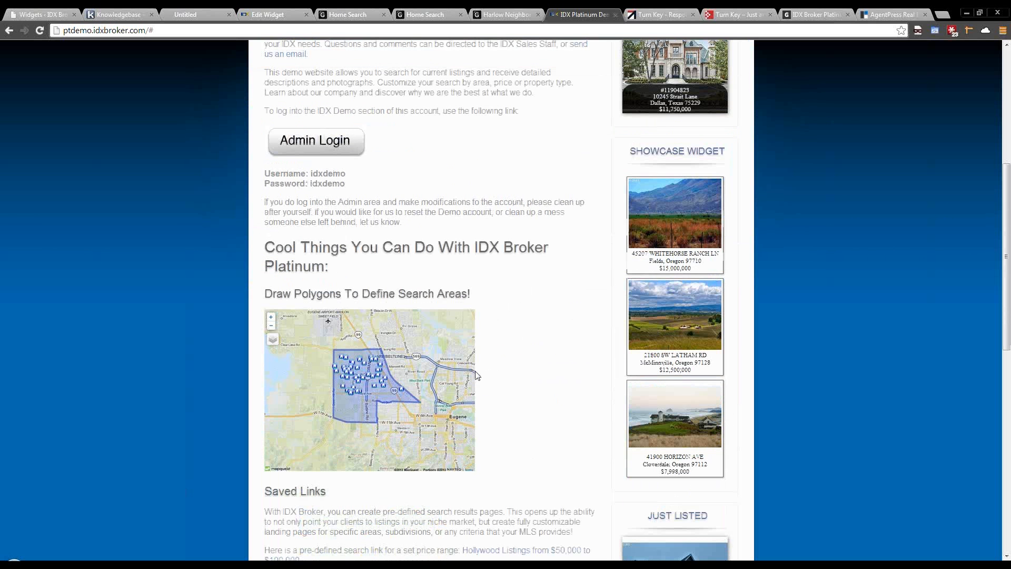
left_click(324, 30)
scroll(450, 220, "down", 1)
scroll(450, 220, "down", 8)
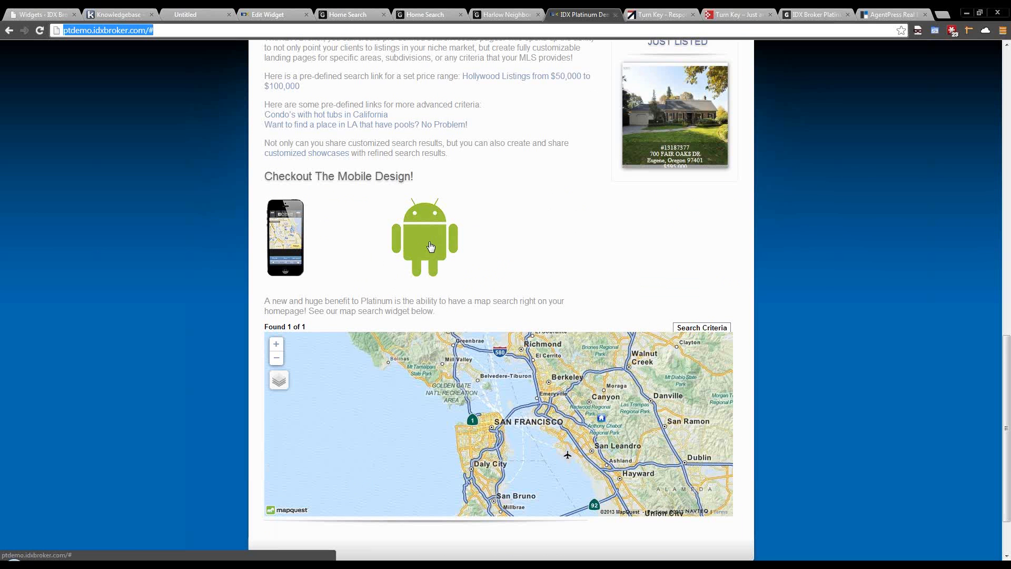
left_click(630, 254)
scroll(630, 255, "down", 1)
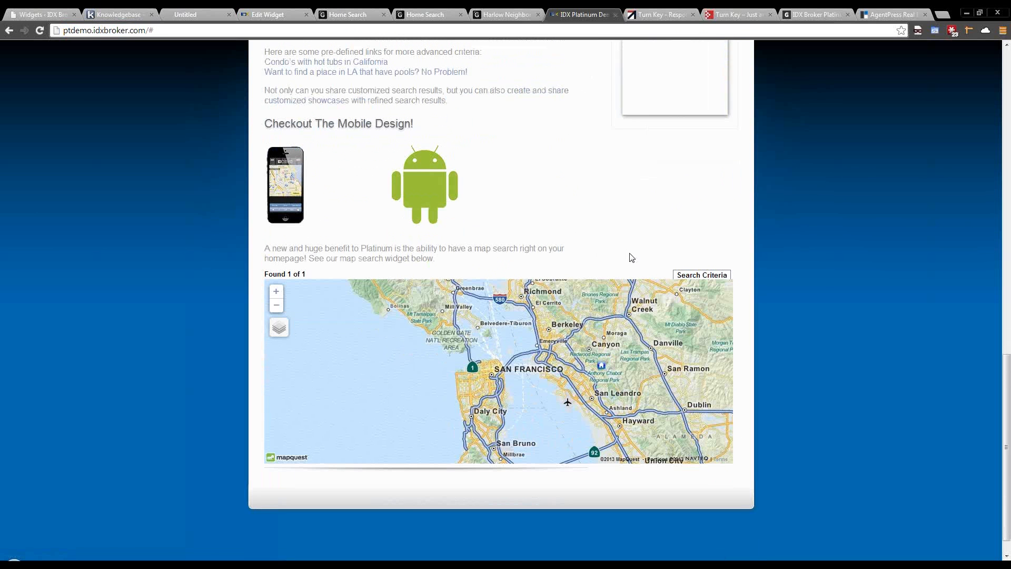
scroll(632, 257, "up", 4)
scroll(546, 273, "down", 3)
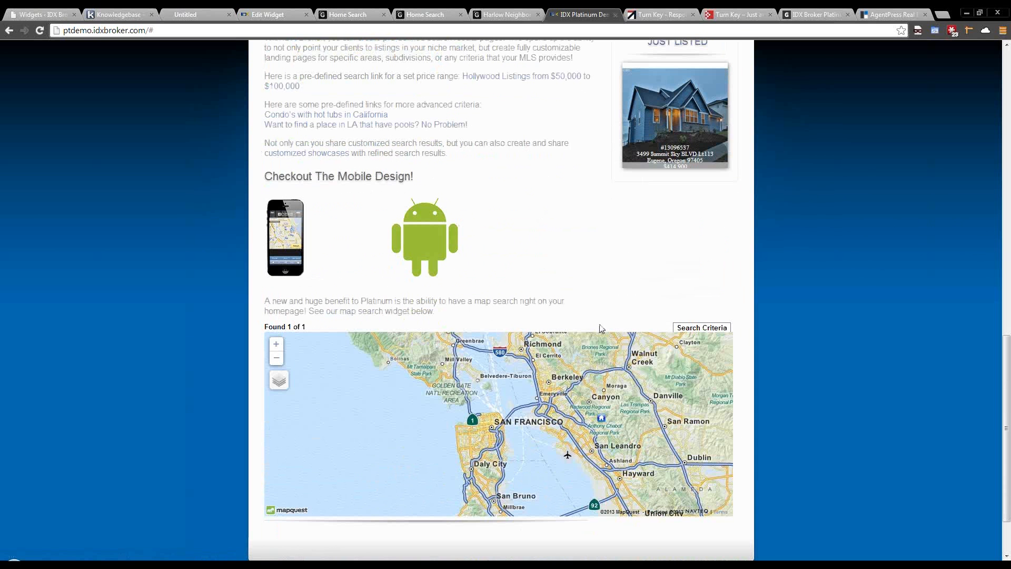
Step: Return to the demo page's admin login section and highlight the demo password listed there
scroll(606, 311, "up", 6)
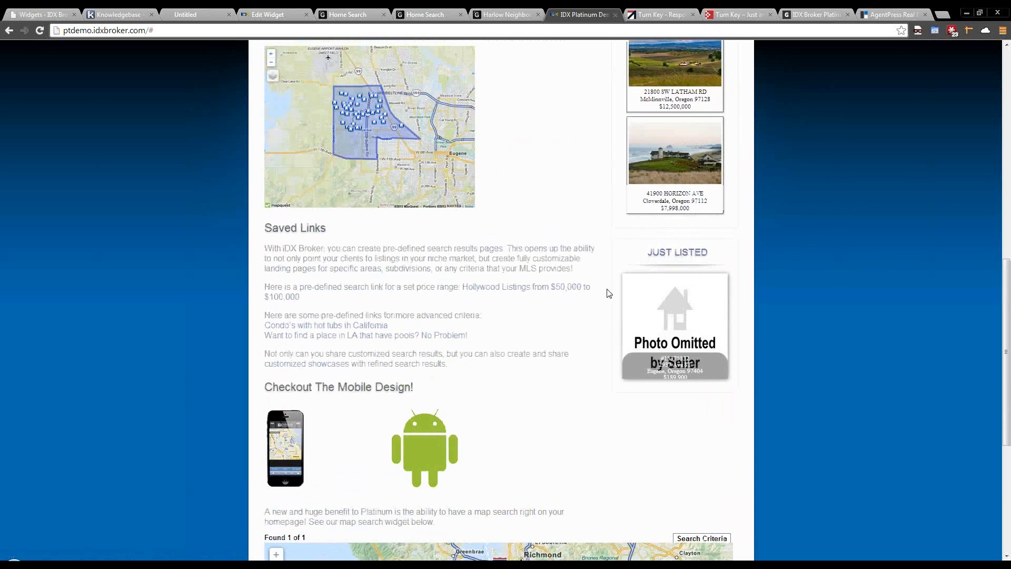
scroll(559, 315, "up", 8)
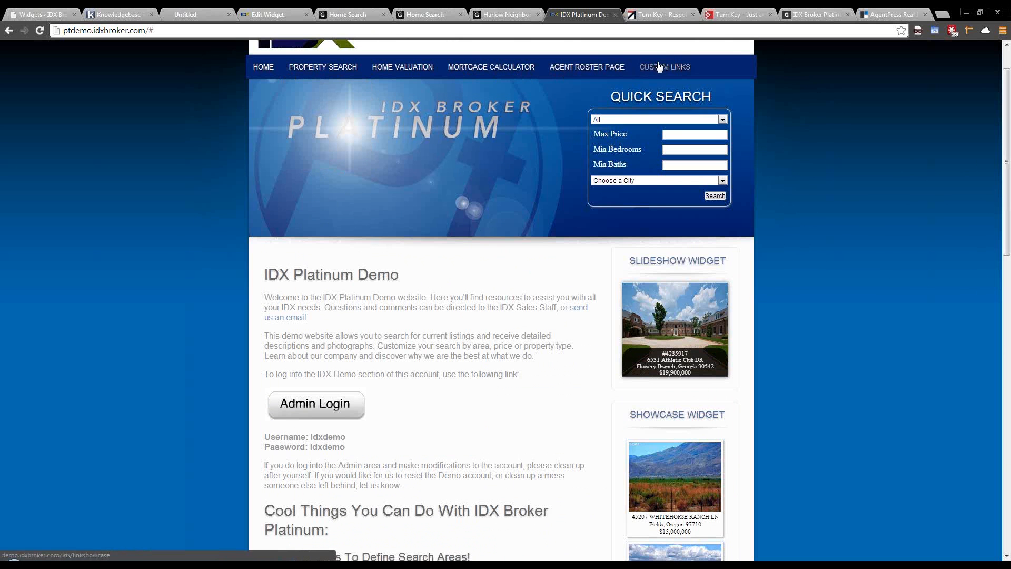
scroll(412, 199, "up", 1)
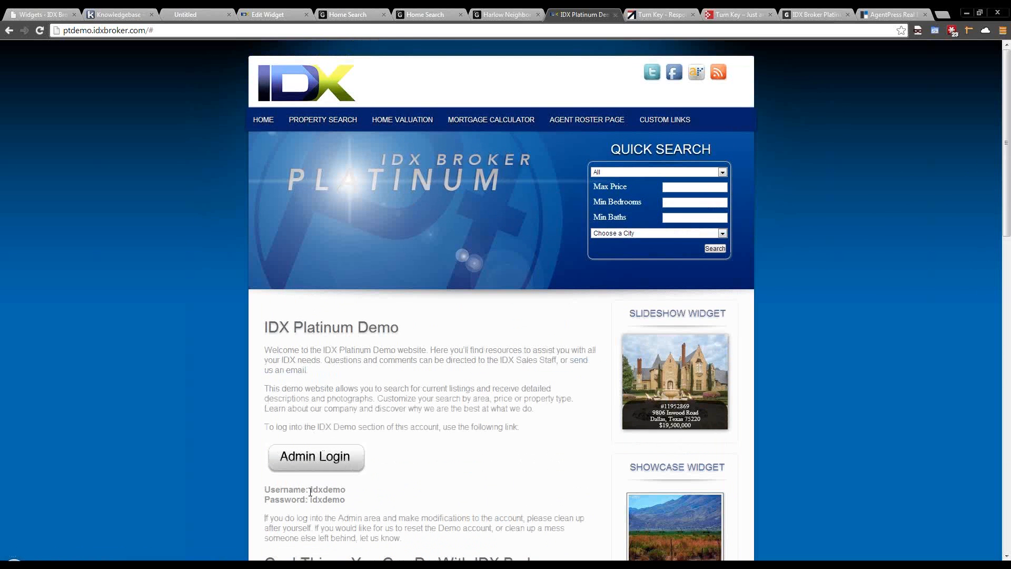
left_click_drag(309, 489, 346, 499)
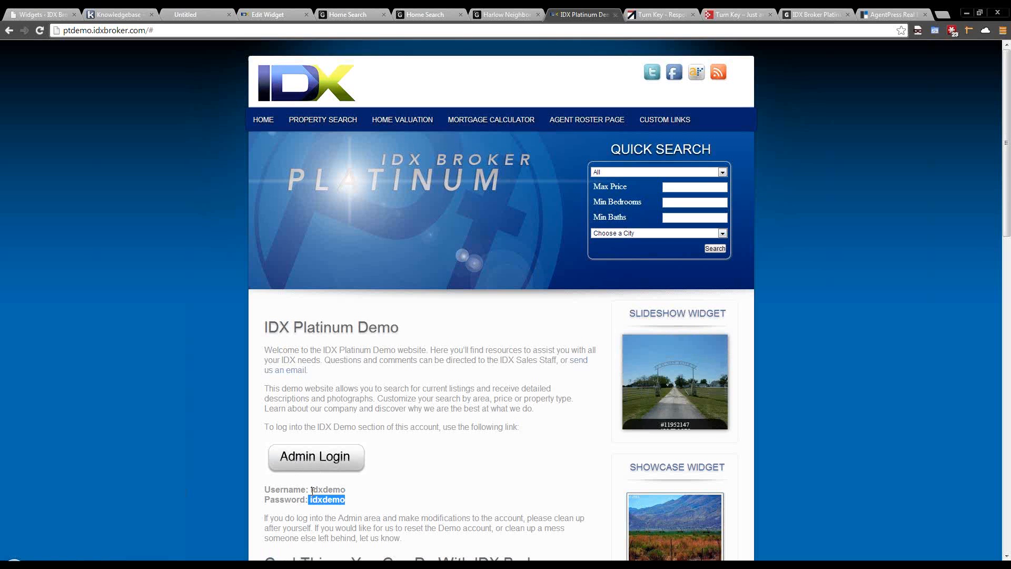
Step: In the WordPress admin's IDX Broker Platinum plugin settings, enable the Springfield Home Search custom link and save the changes
left_click(30, 18)
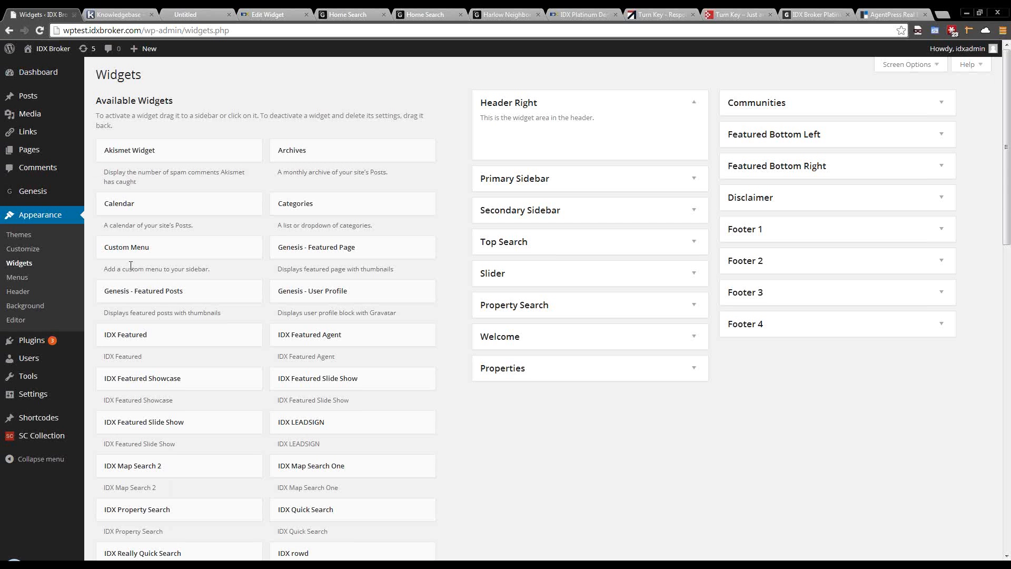
mouse_move(41, 401)
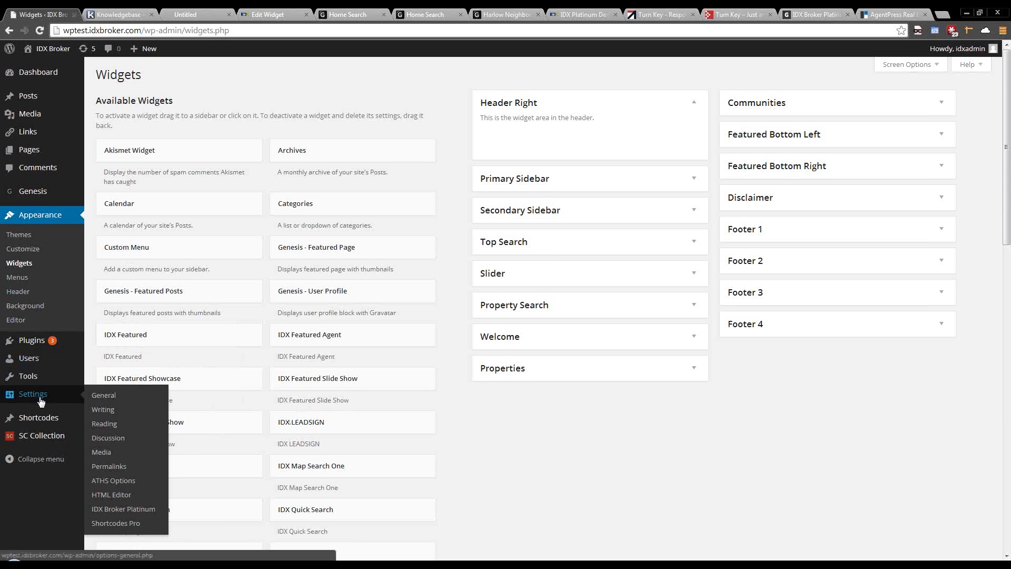
left_click(122, 507)
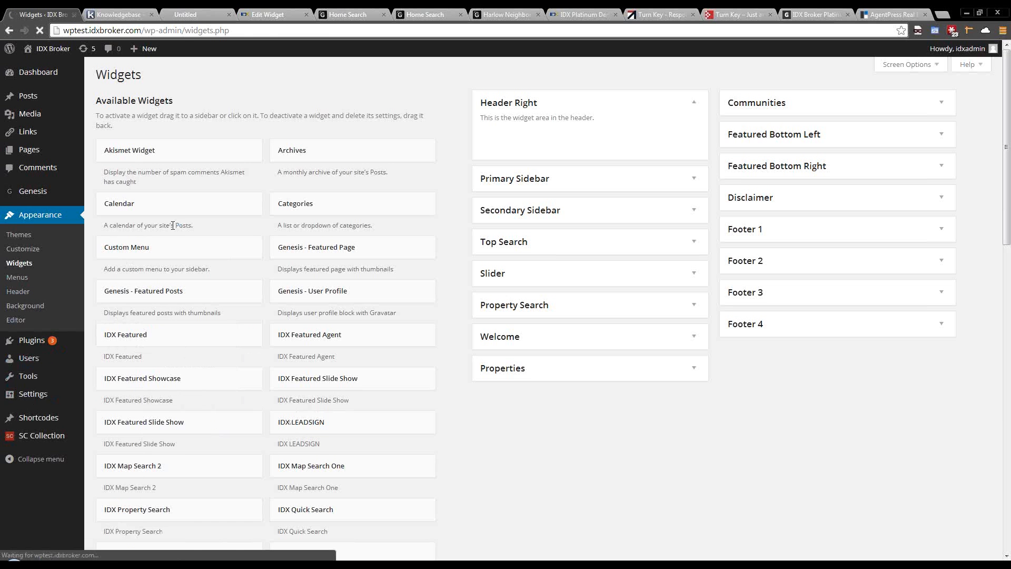
scroll(226, 431, "down", 3)
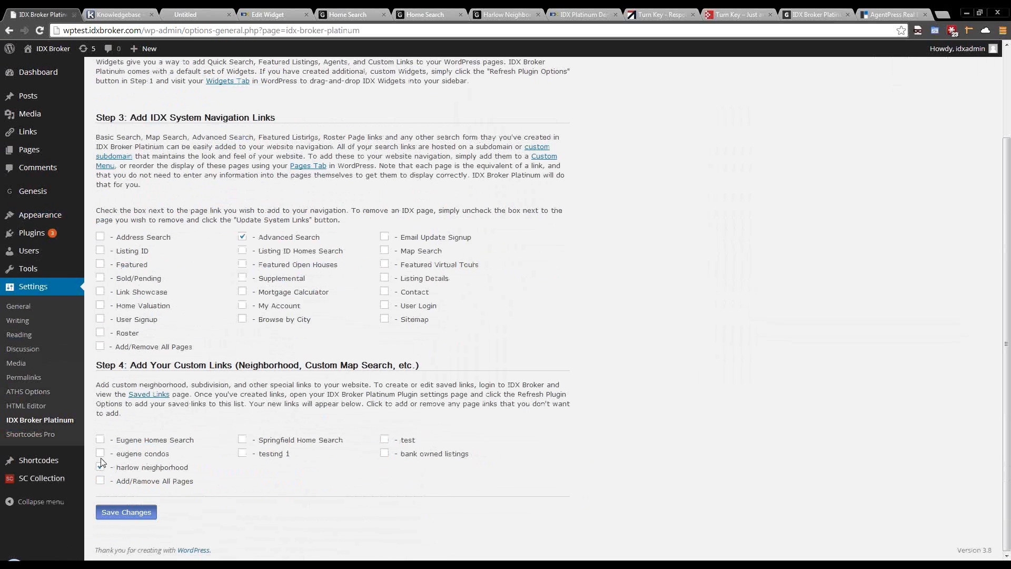
left_click(242, 439)
left_click(135, 513)
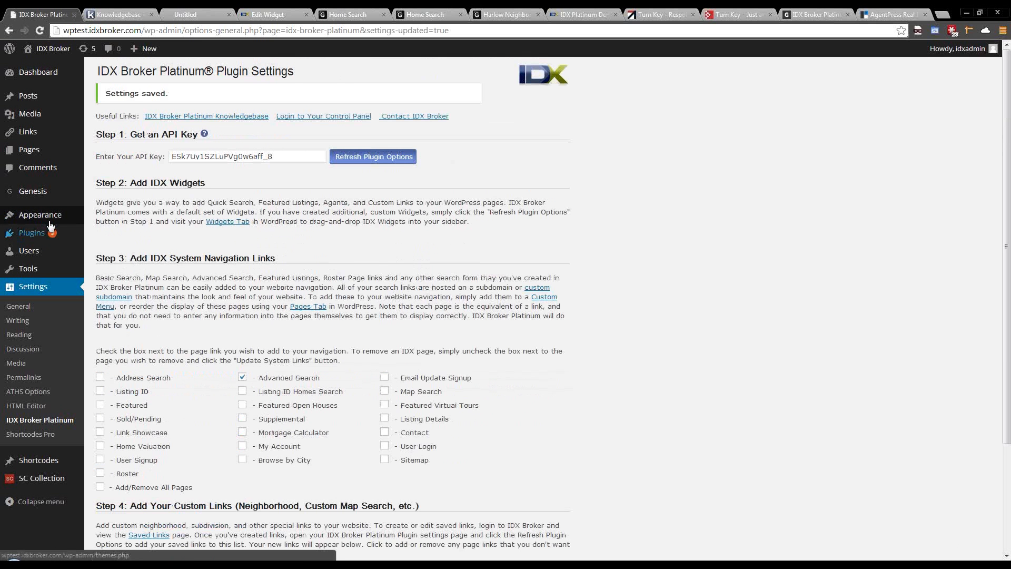
Step: Add the Springfield Home Search page to Test Menu 1, place it between Advanced Search and Harlow, and save the menu
mouse_move(50, 221)
left_click(106, 260)
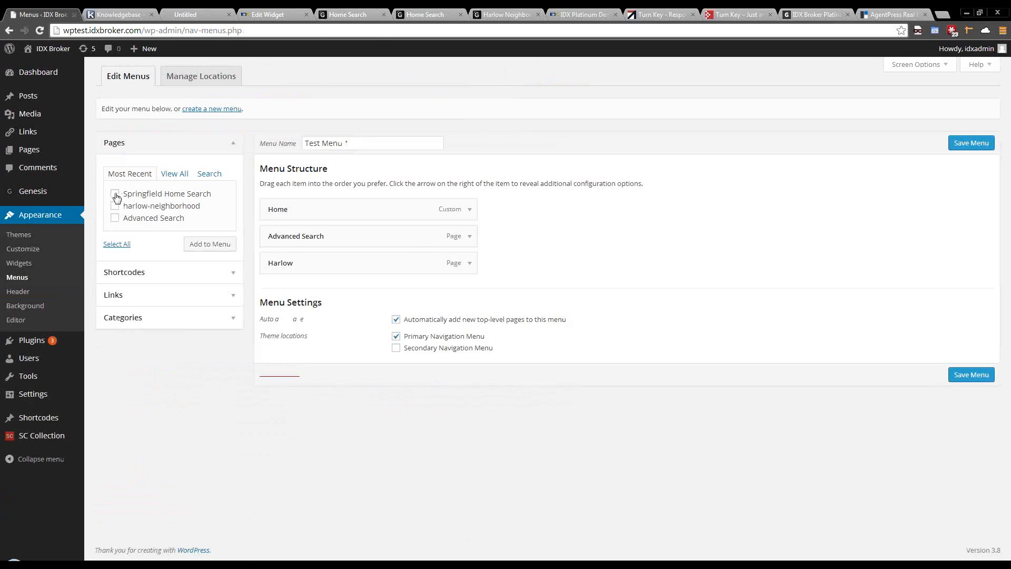
left_click(115, 194)
left_click(209, 244)
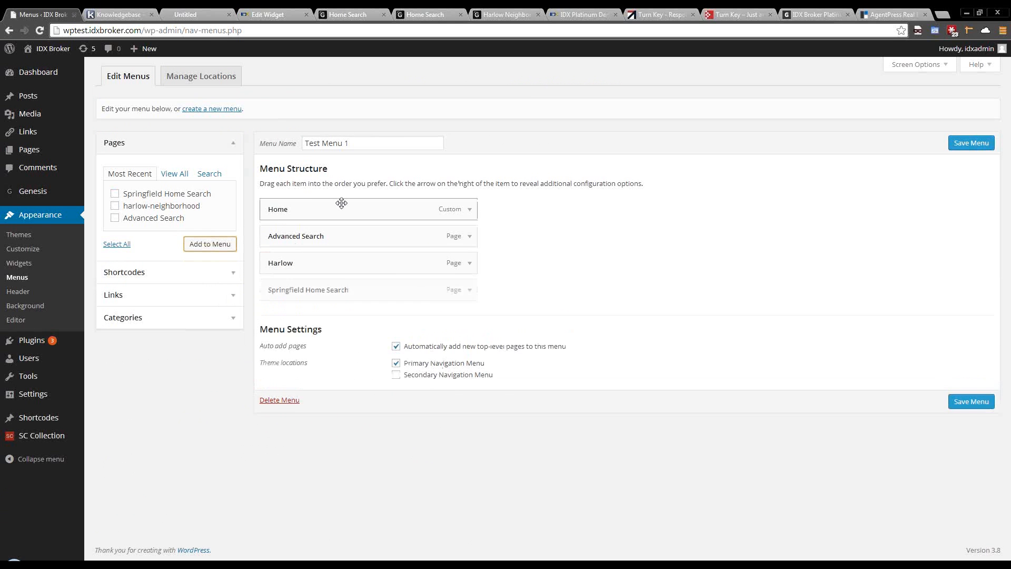
left_click_drag(396, 288, 371, 266)
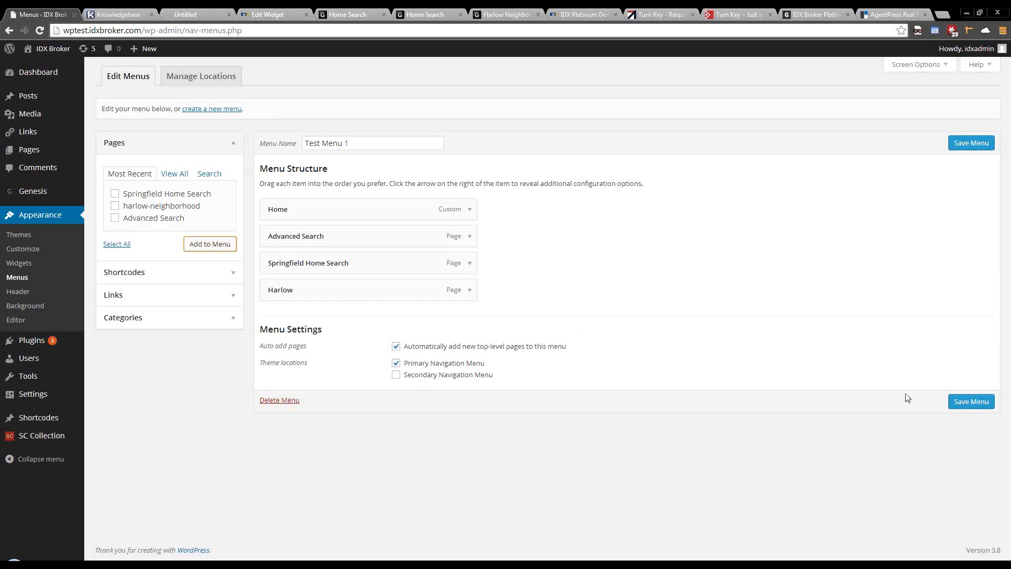
left_click(970, 403)
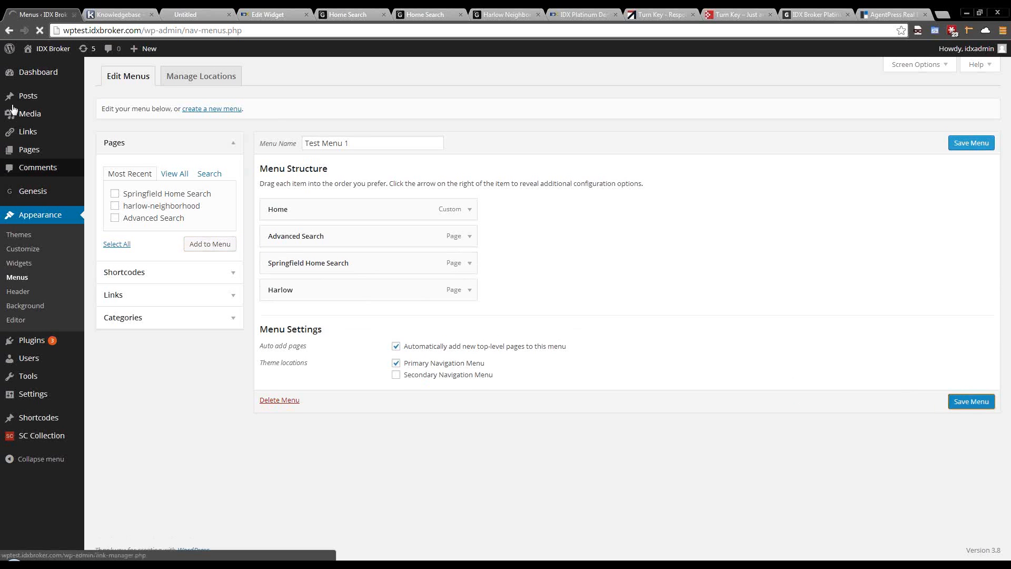
Step: View the live WordPress site in a new tab to check its navigation menu, and return to the menu editor
mouse_move(50, 54)
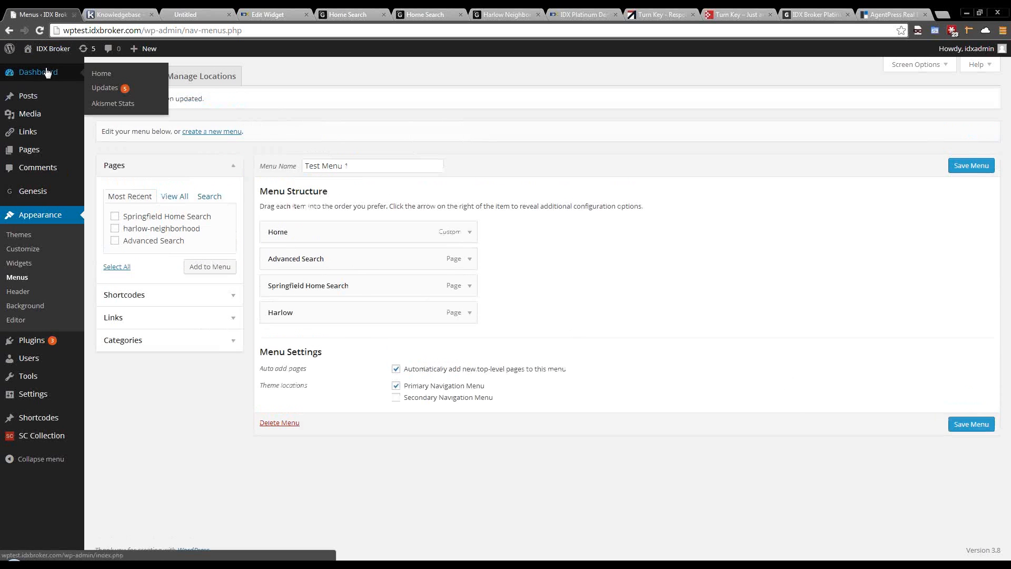
right_click(46, 68)
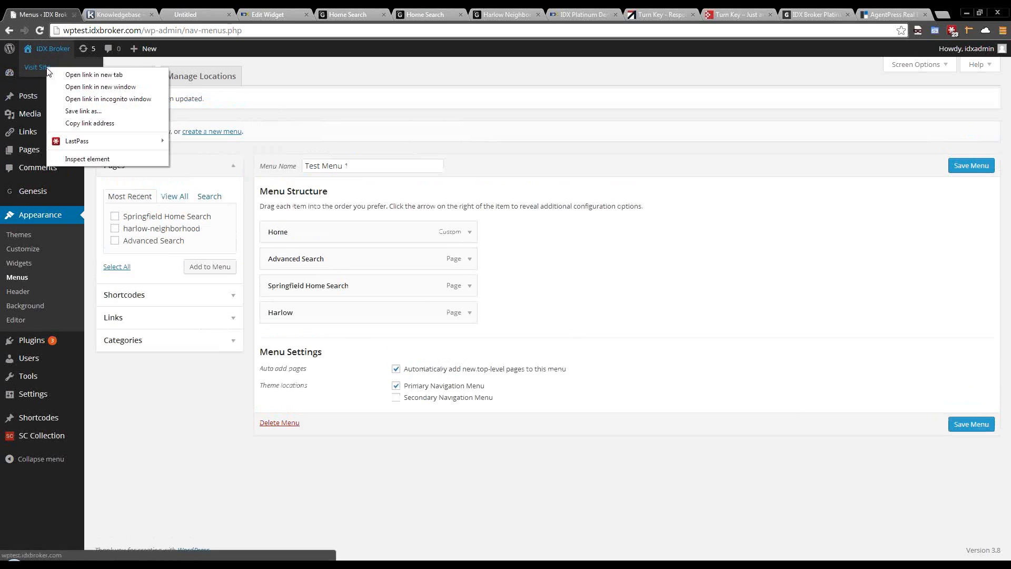
left_click(79, 73)
left_click(100, 14)
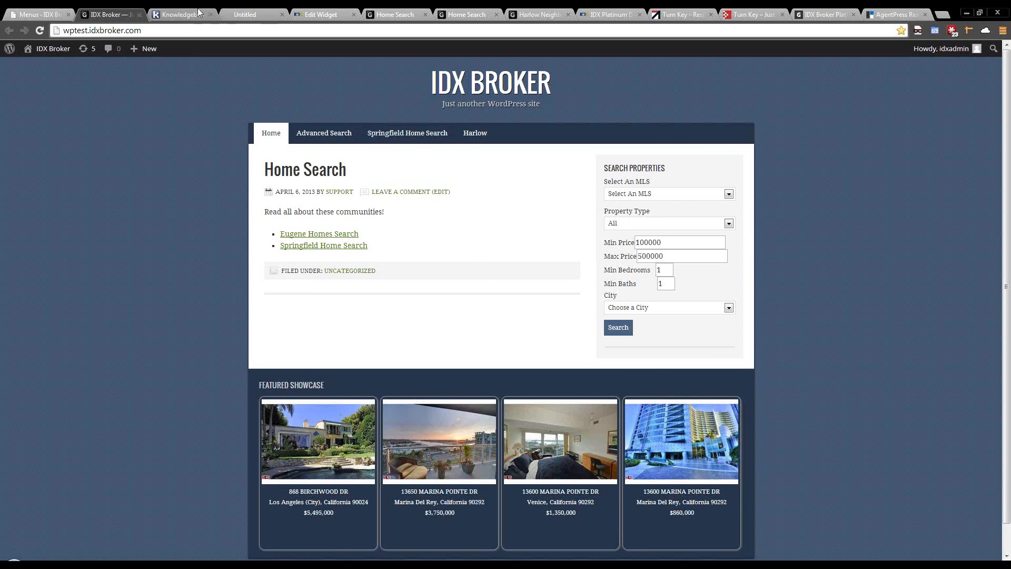
left_click(179, 15)
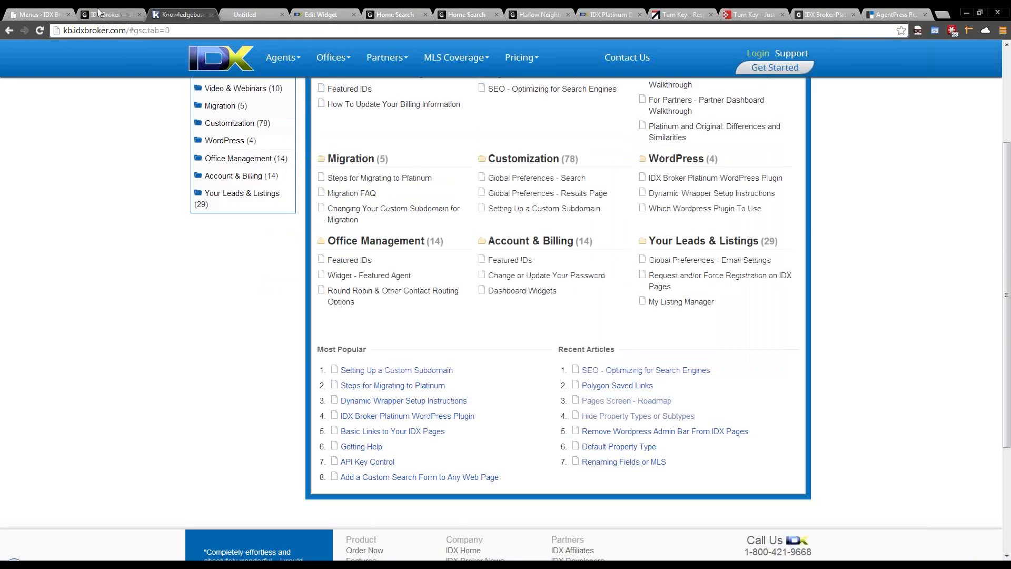
left_click(42, 14)
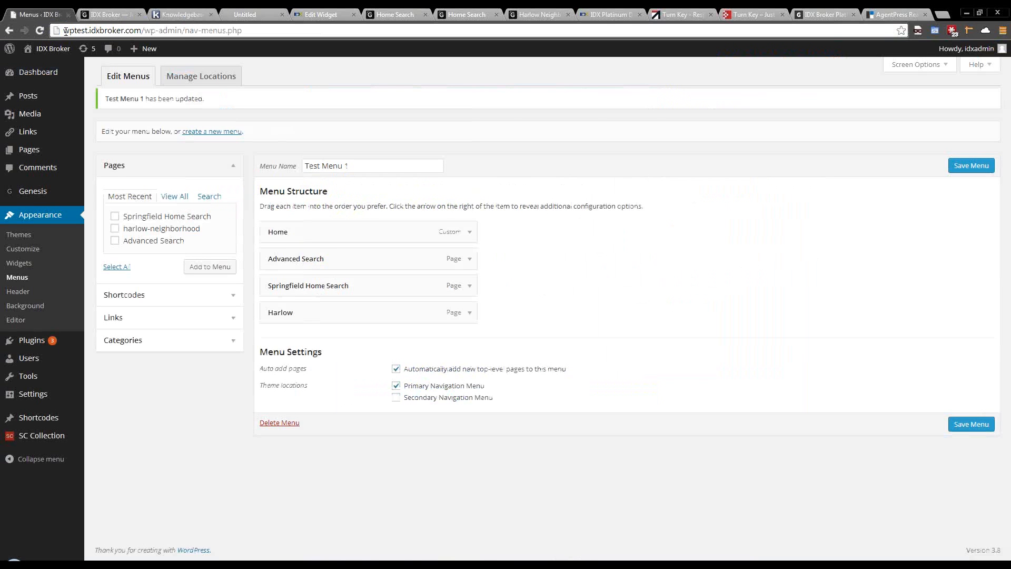
Step: Switch to the IDX Broker control panel and start a new saved link using the polygon Standard Results search page
left_click(321, 14)
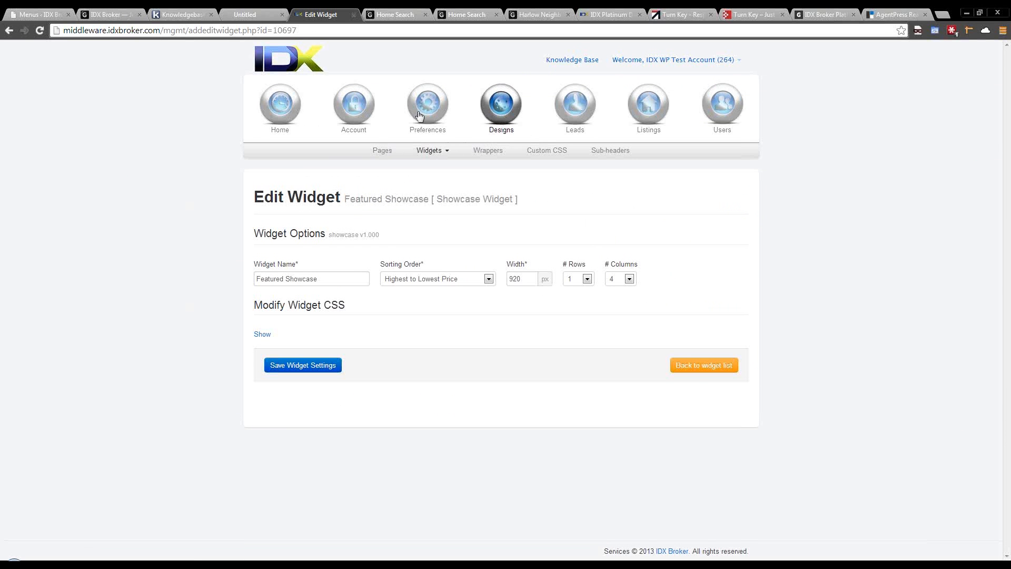
mouse_move(419, 110)
mouse_move(532, 158)
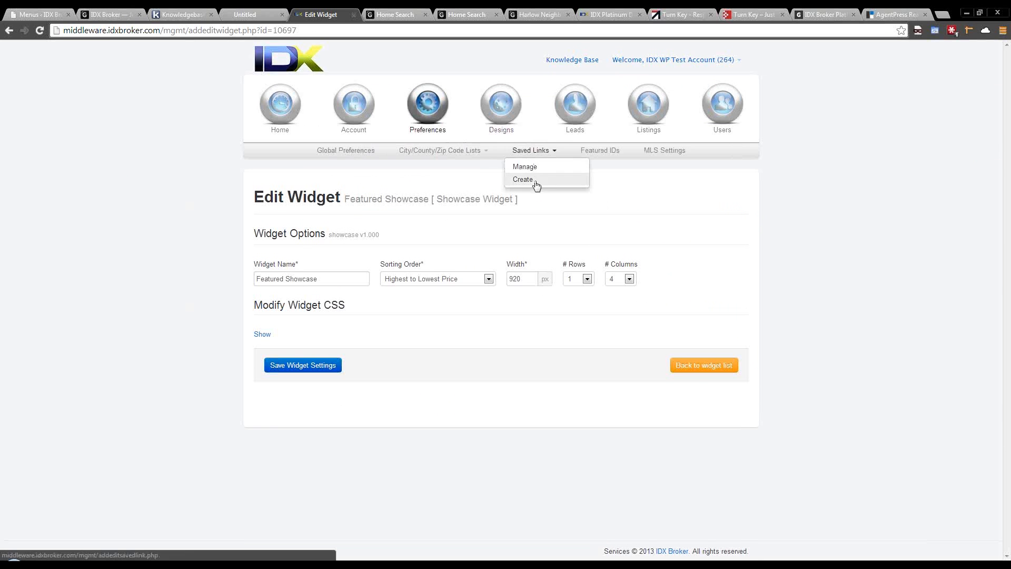
left_click(534, 182)
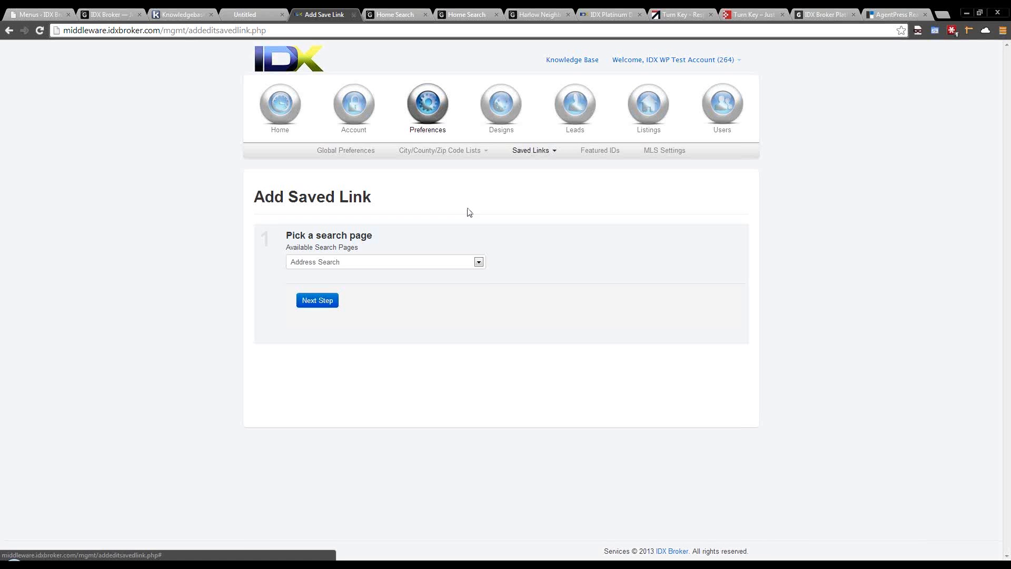
left_click(380, 267)
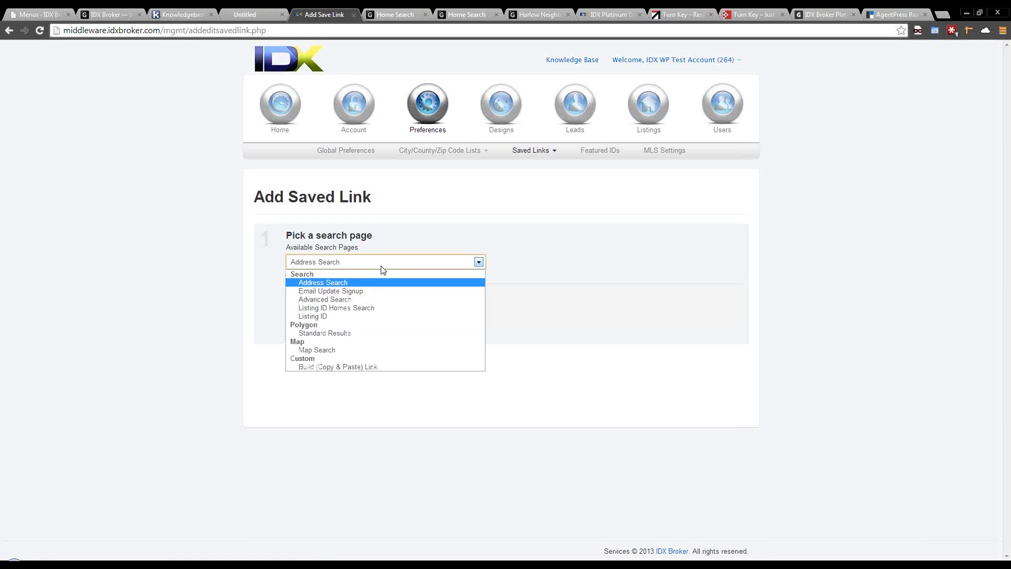
left_click(366, 334)
left_click(316, 301)
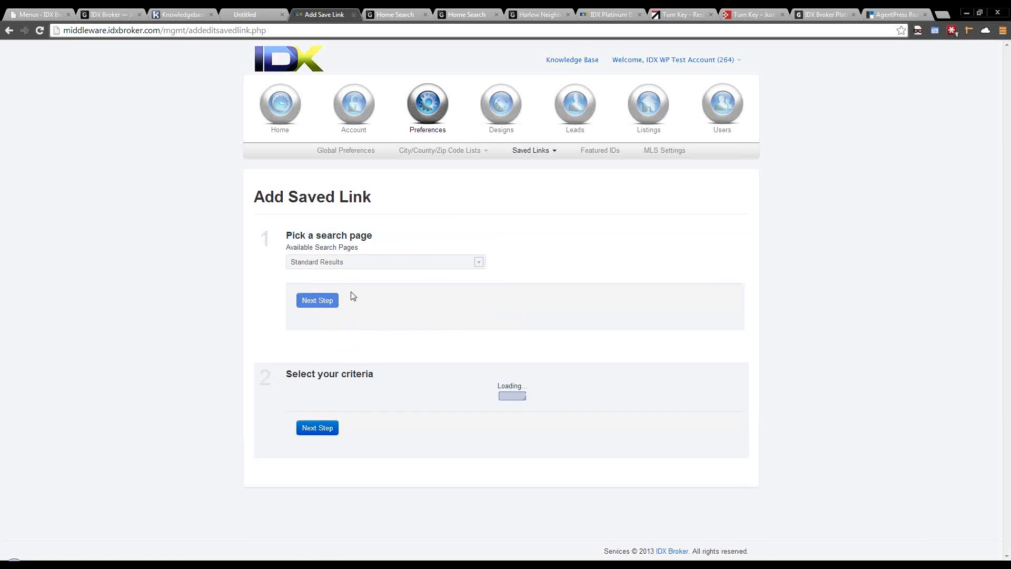
Step: Draw a triangular search polygon just southwest of central Eugene on the criteria map and proceed to the naming and preference settings
scroll(363, 300, "down", 2)
scroll(239, 318, "down", 4)
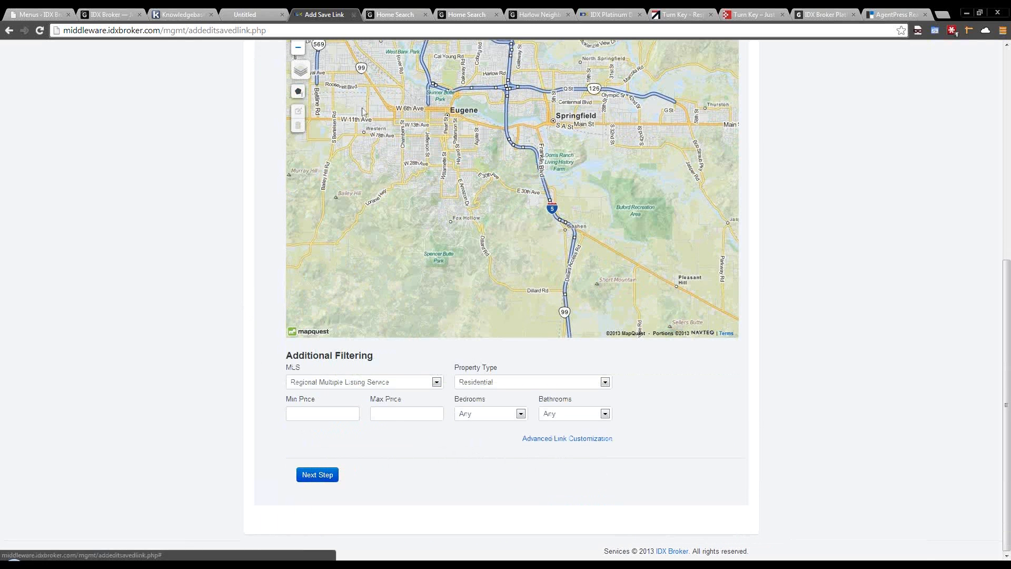
left_click(299, 92)
left_click(391, 126)
left_click(427, 118)
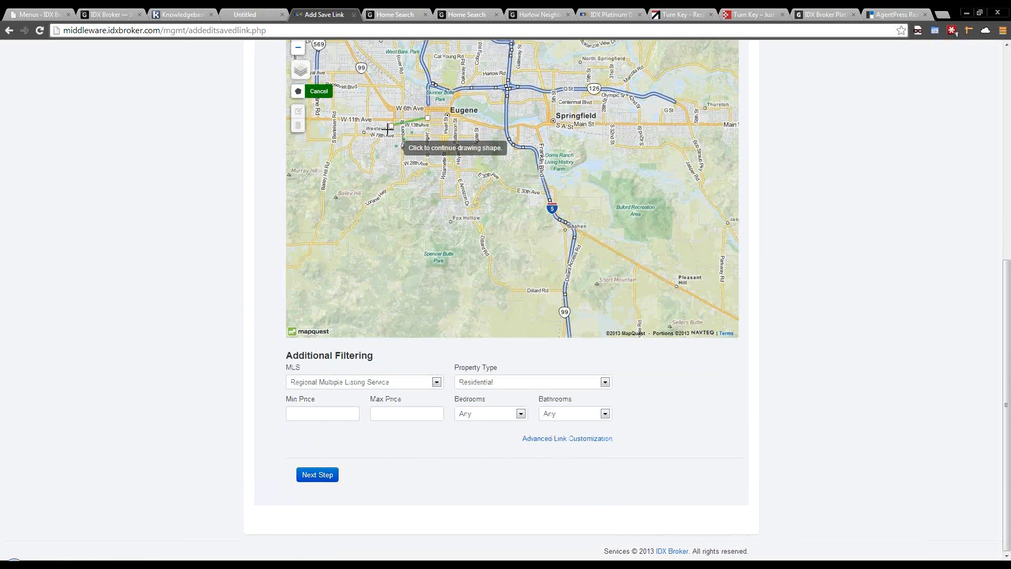
left_click(414, 148)
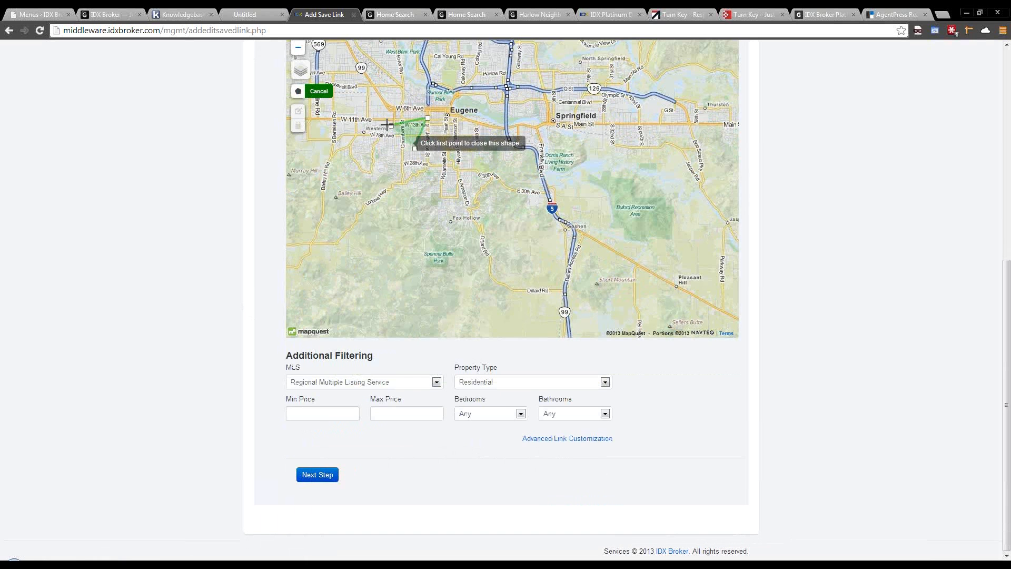
left_click(391, 126)
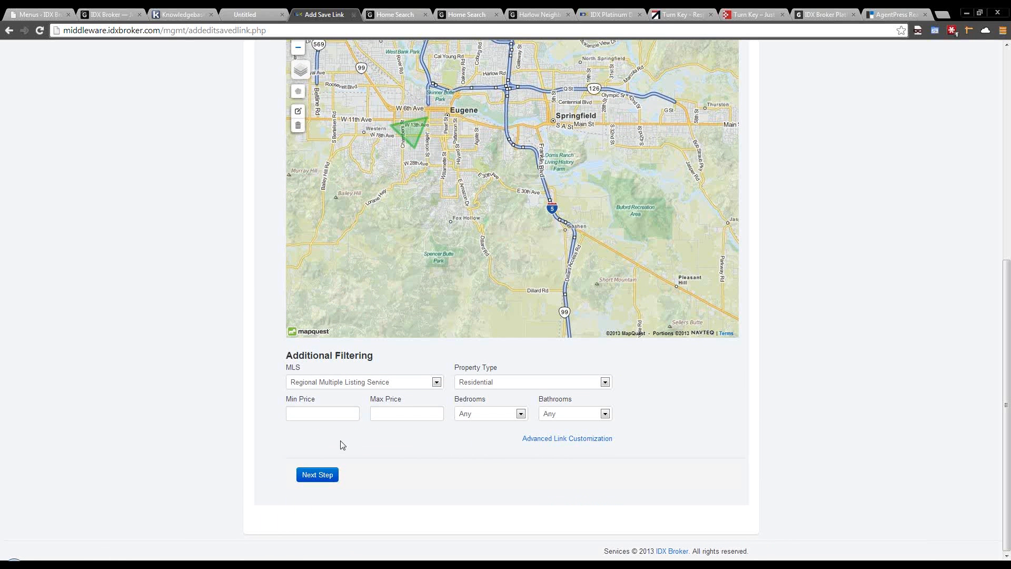
left_click(315, 475)
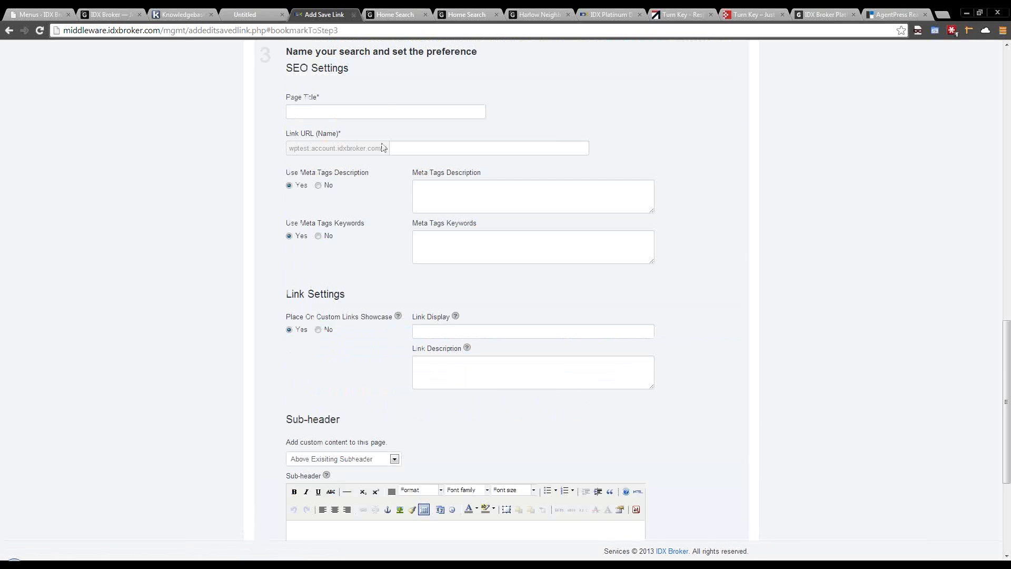
Step: Examine the saved link's SEO settings: page title, link URL, meta tags description and meta tags keywords
left_click(374, 114)
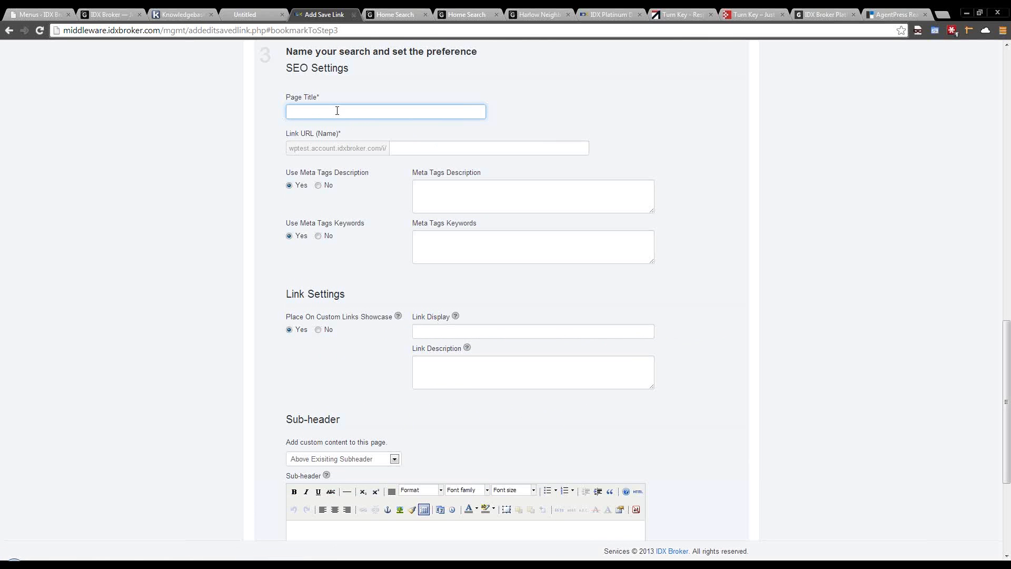
left_click(416, 149)
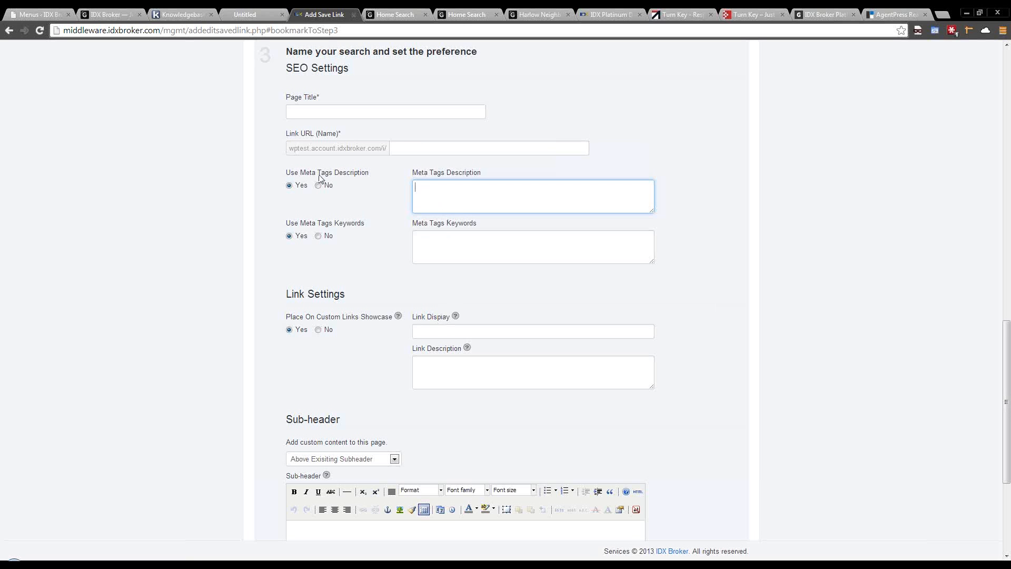
left_click(489, 242)
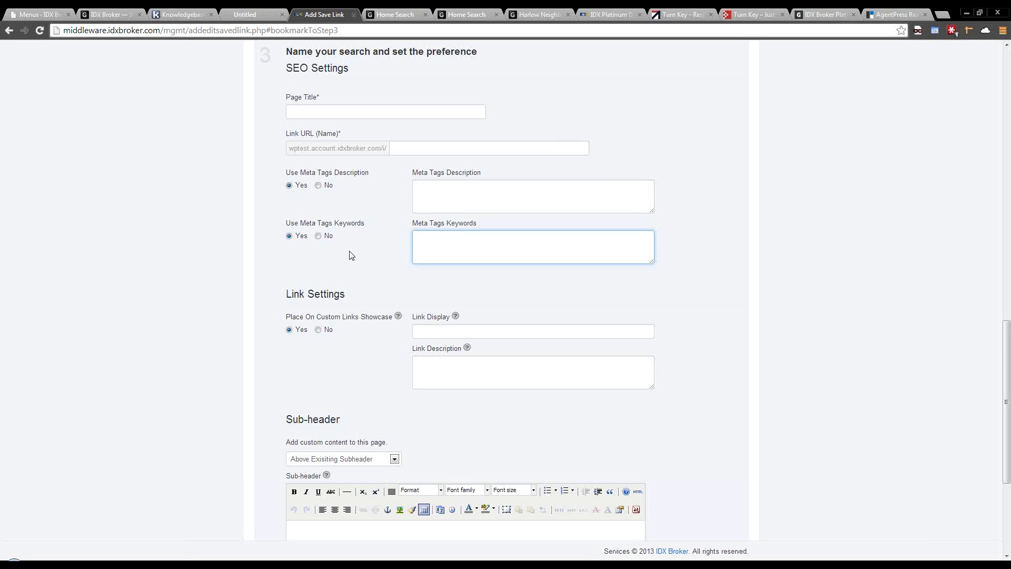
Step: Review the saved link's link settings, sub-header content editor and agent assignment options
scroll(377, 338, "down", 3)
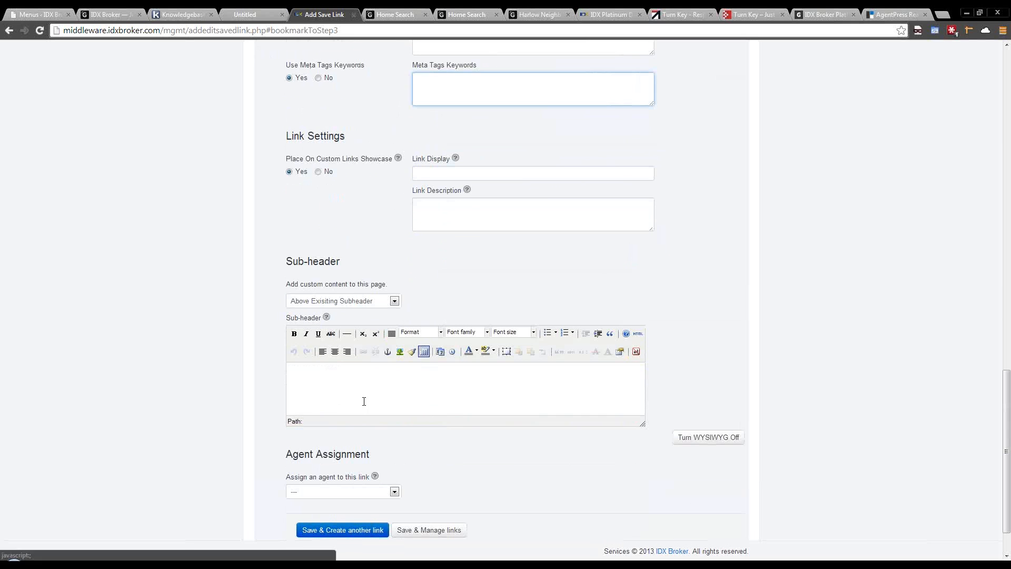
left_click(364, 385)
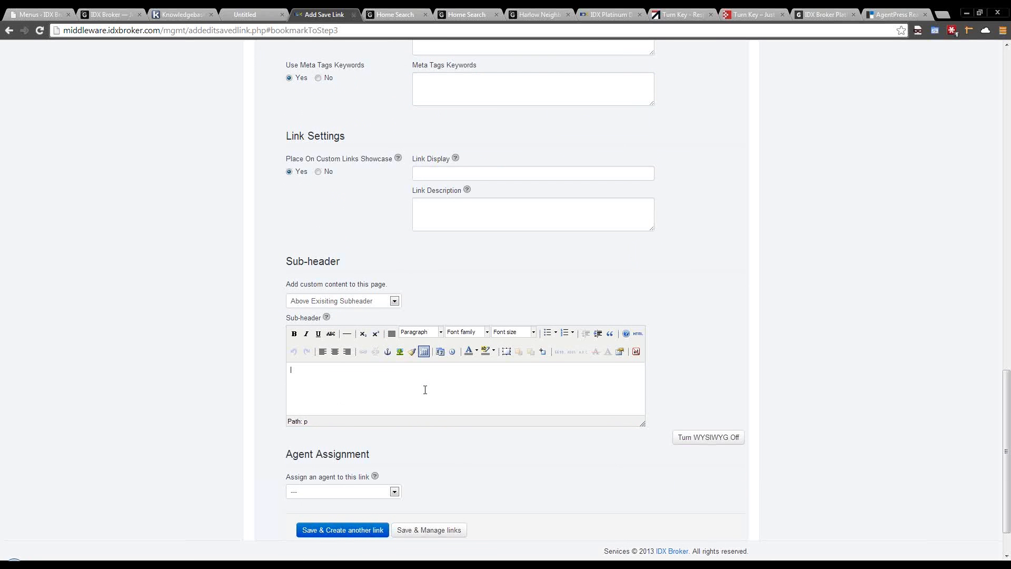
scroll(425, 391, "down", 1)
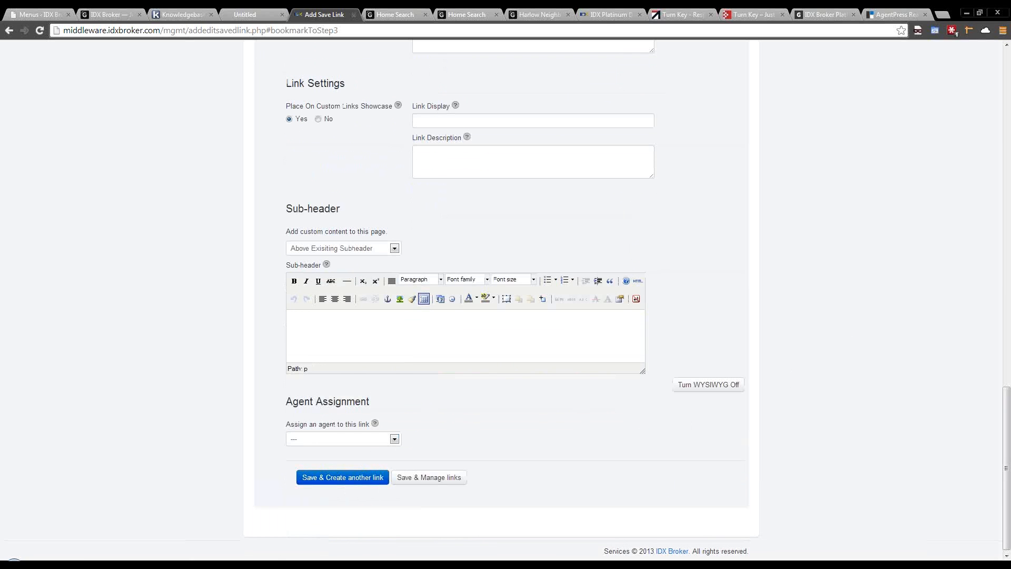
Step: Return to the WordPress admin, go through the IDX Broker Platinum settings to the Widgets page, and expand the Primary Sidebar area
left_click(36, 14)
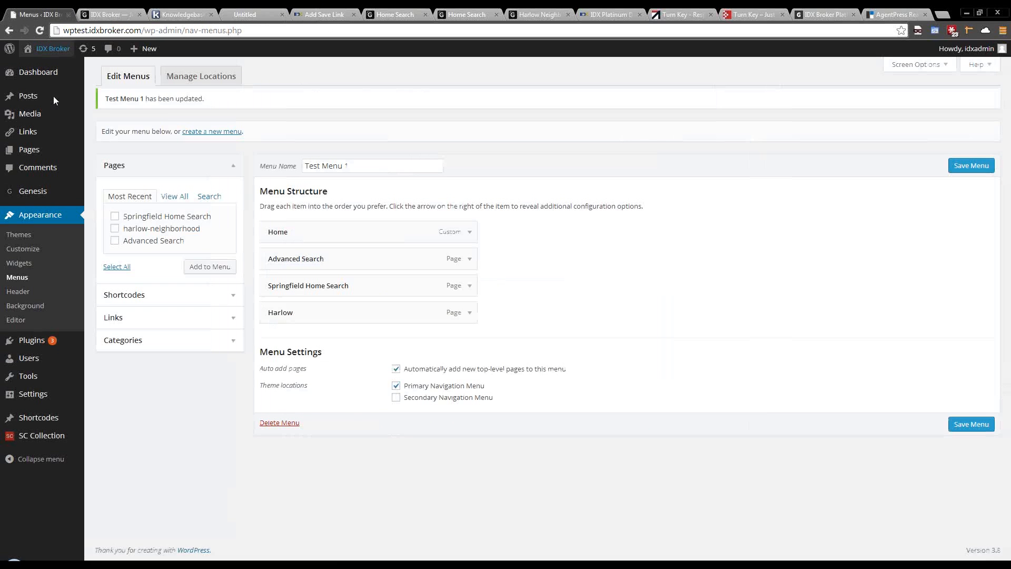
mouse_move(45, 115)
mouse_move(41, 157)
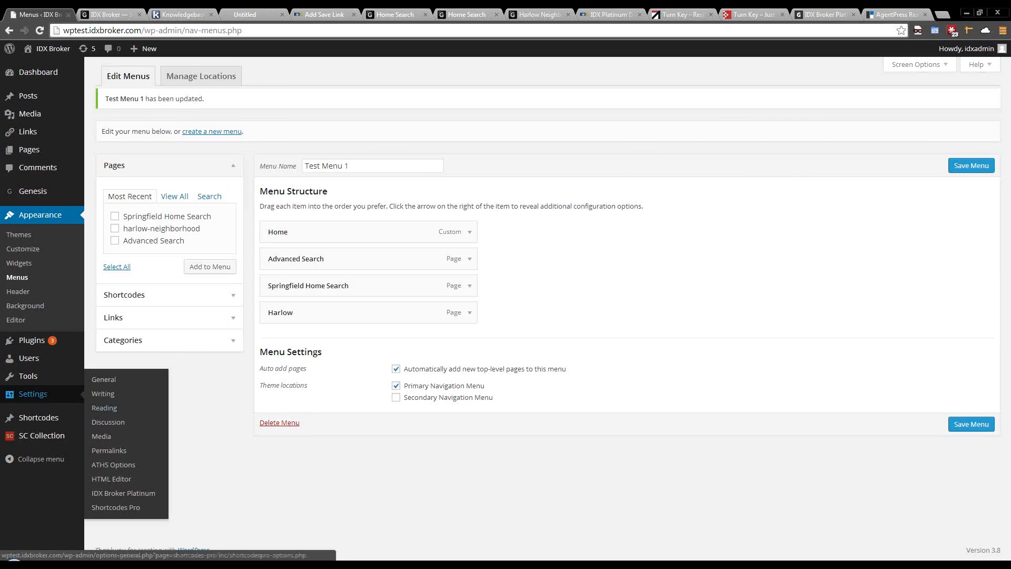
mouse_move(32, 394)
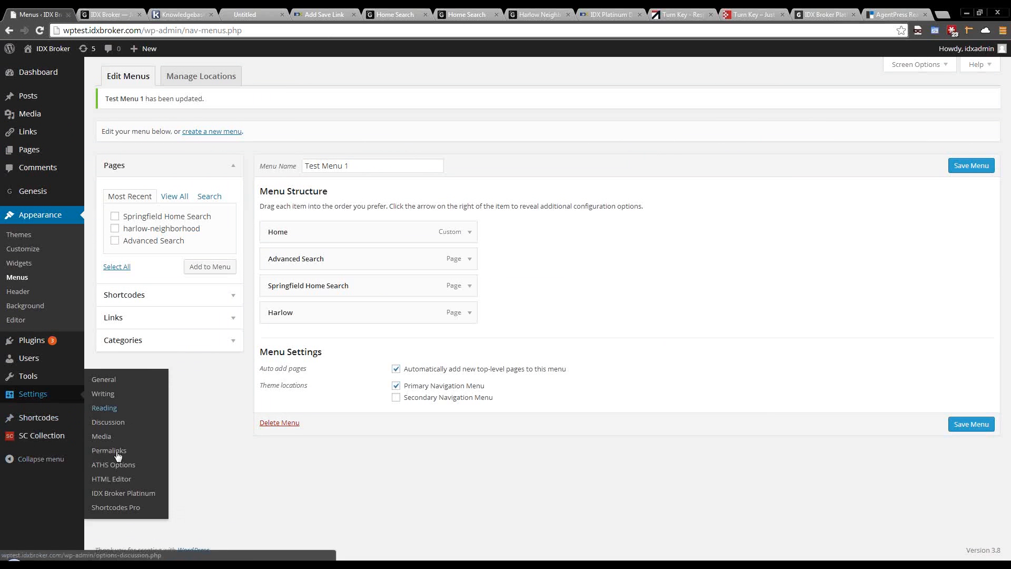
left_click(123, 492)
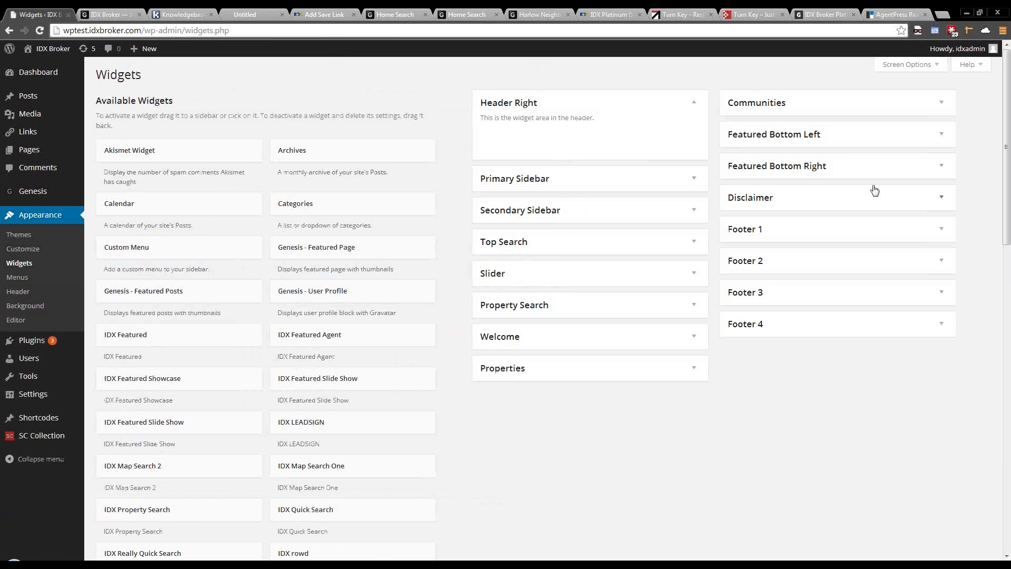
left_click(691, 180)
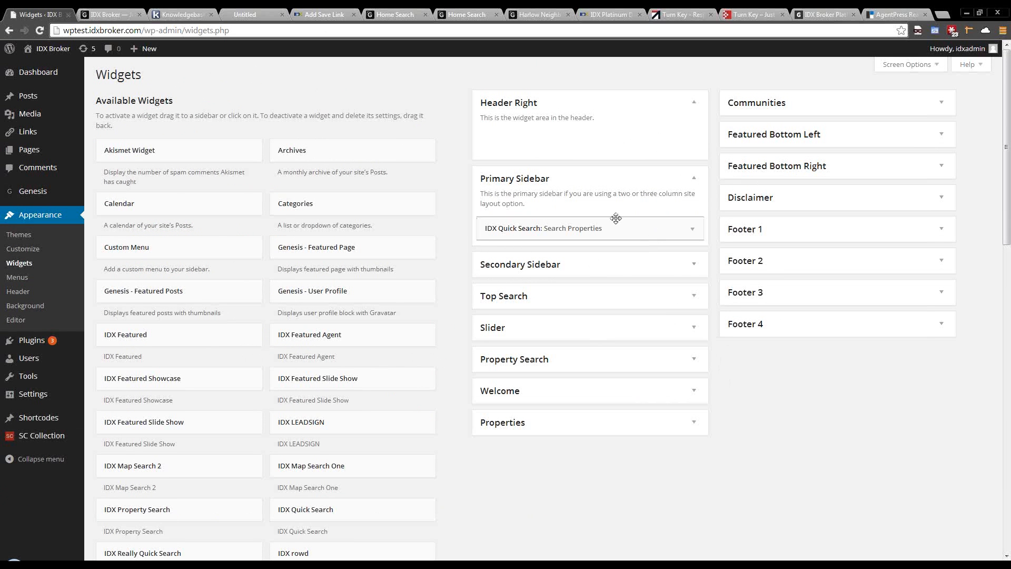
left_click(692, 271)
left_click(693, 271)
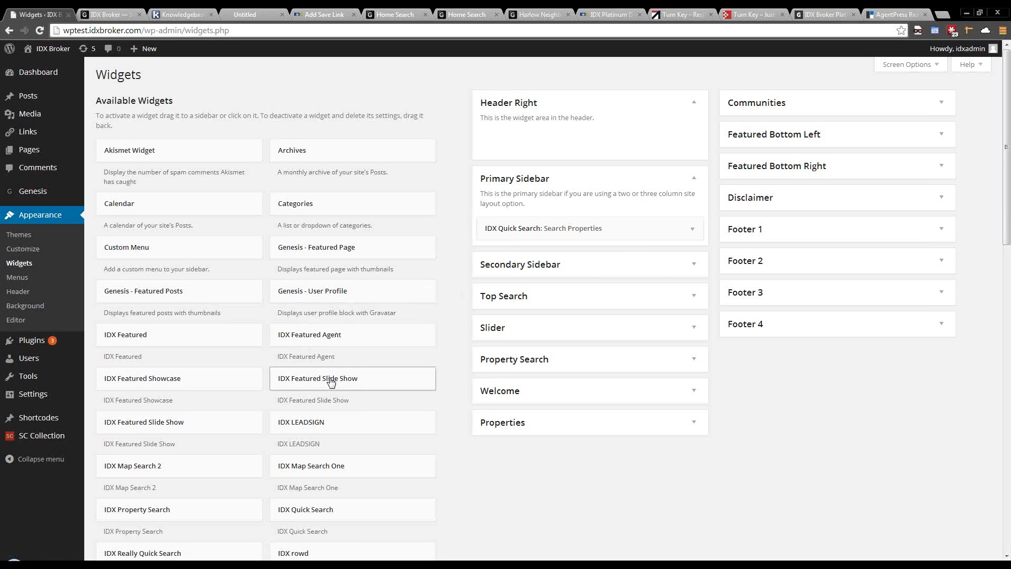
Step: Add the IDX Featured Slide Show widget below Quick Search in the Primary Sidebar, title it "Featured Listings" and save it
left_click_drag(331, 382, 553, 256)
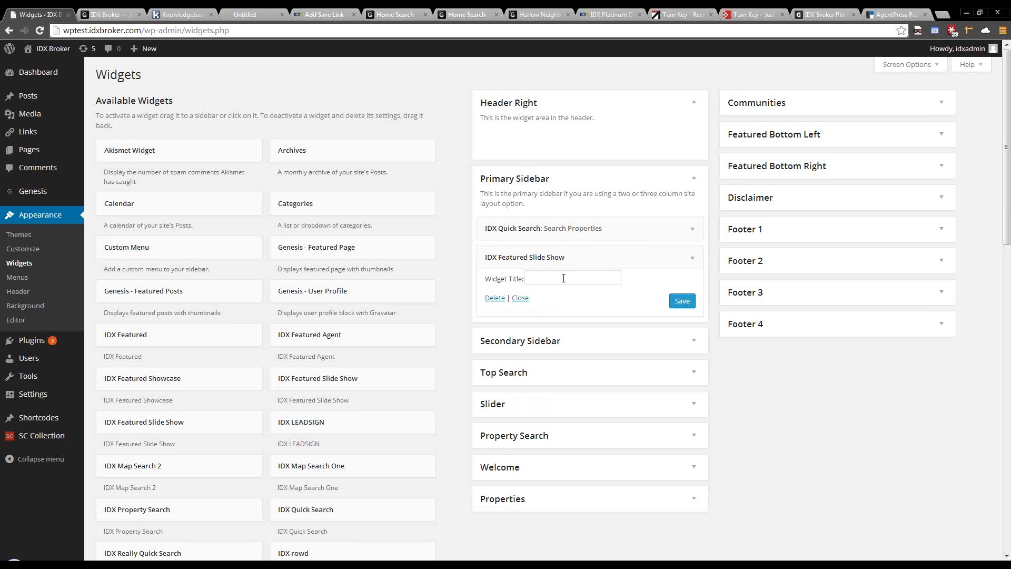
left_click(563, 278)
type("Featured Listings")
left_click(680, 305)
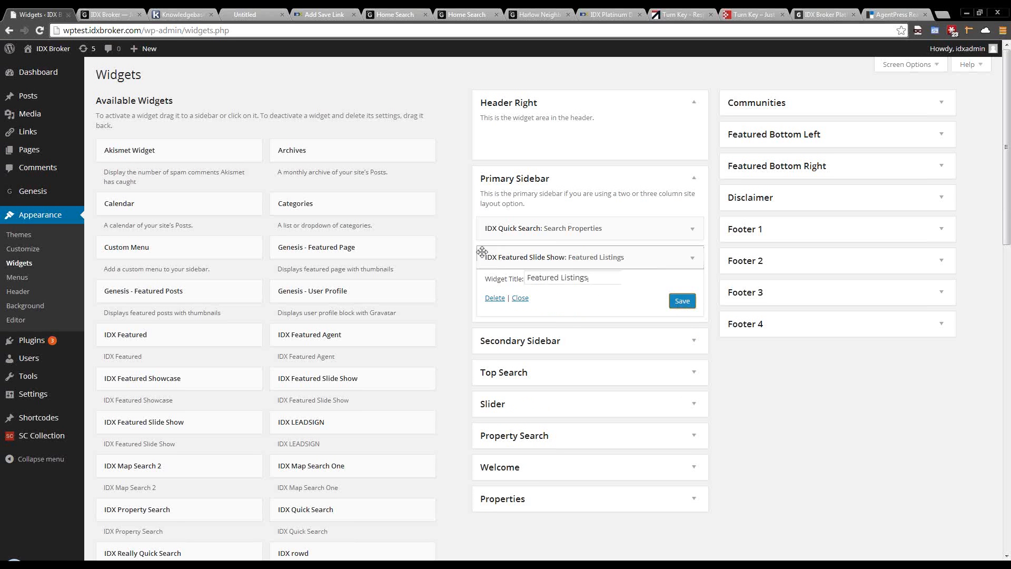
left_click(683, 305)
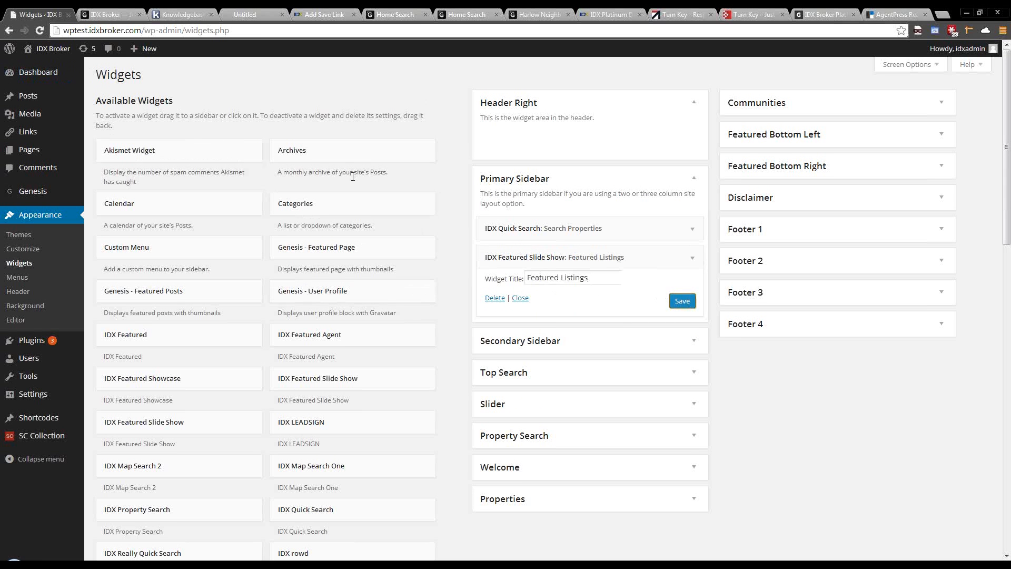
Step: Check the sidebar slide show on the live site in a new tab, then return to Widgets and collapse the widget's settings
mouse_move(62, 52)
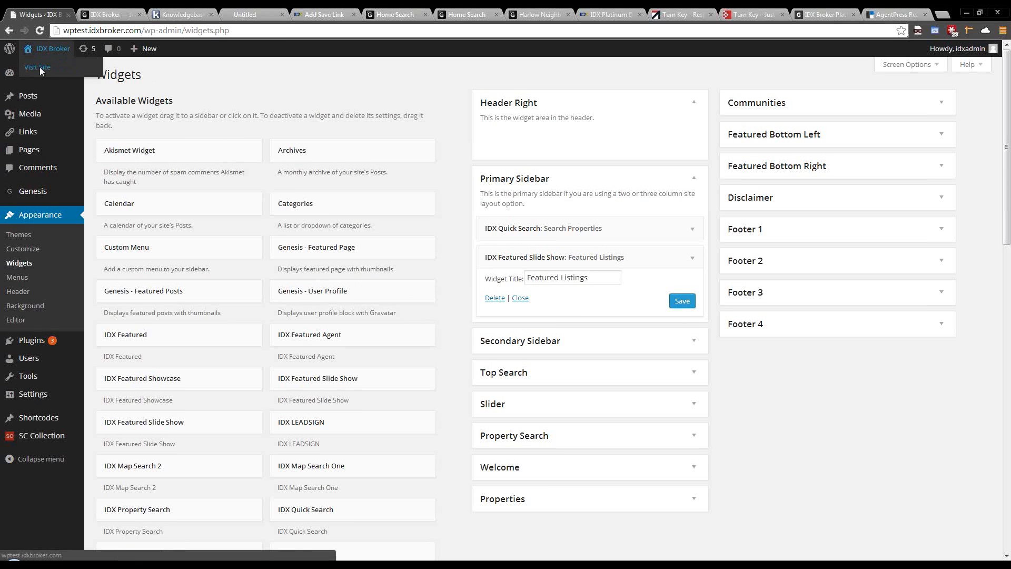
right_click(42, 71)
left_click(69, 74)
left_click(101, 16)
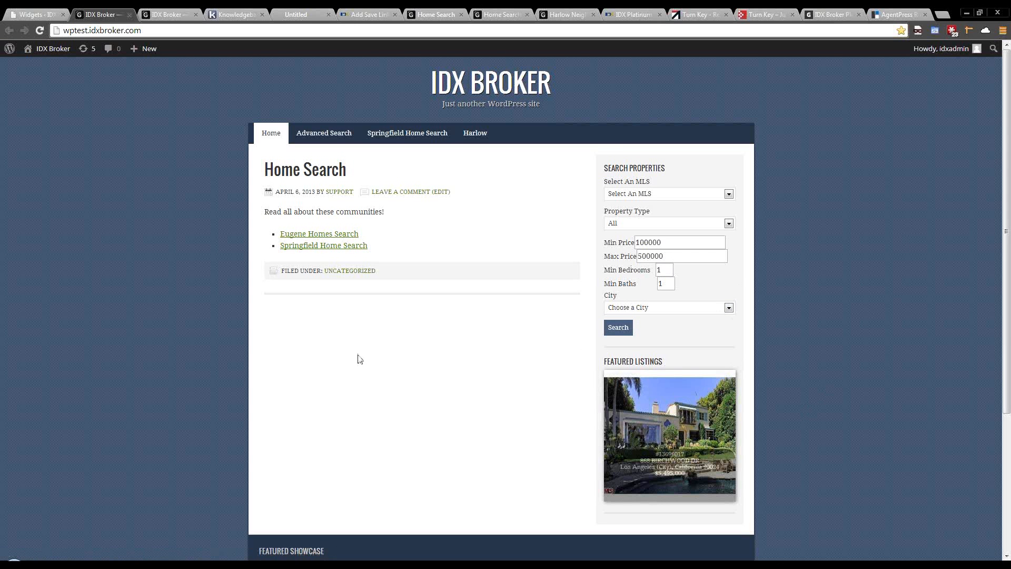
key("F5")
left_click(34, 14)
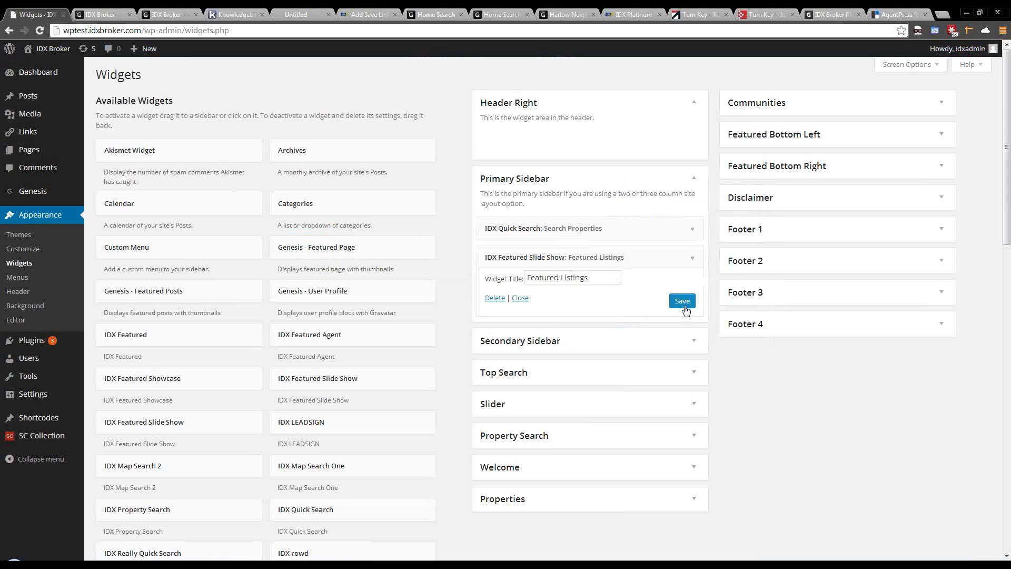
left_click(520, 297)
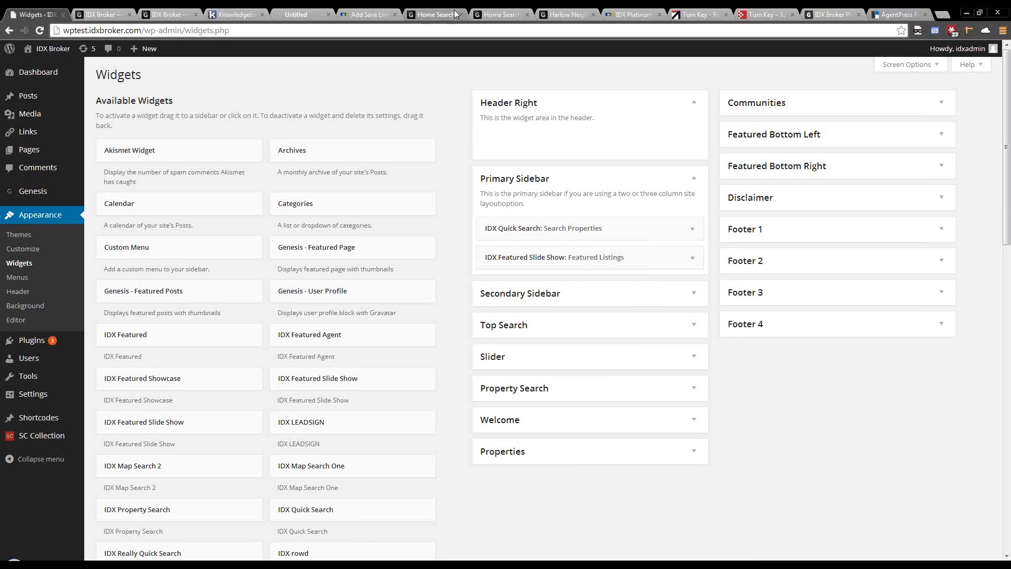
Step: Load the idxbroker.com website in the spare live-site tab and open its MLS Coverage page
left_click(425, 17)
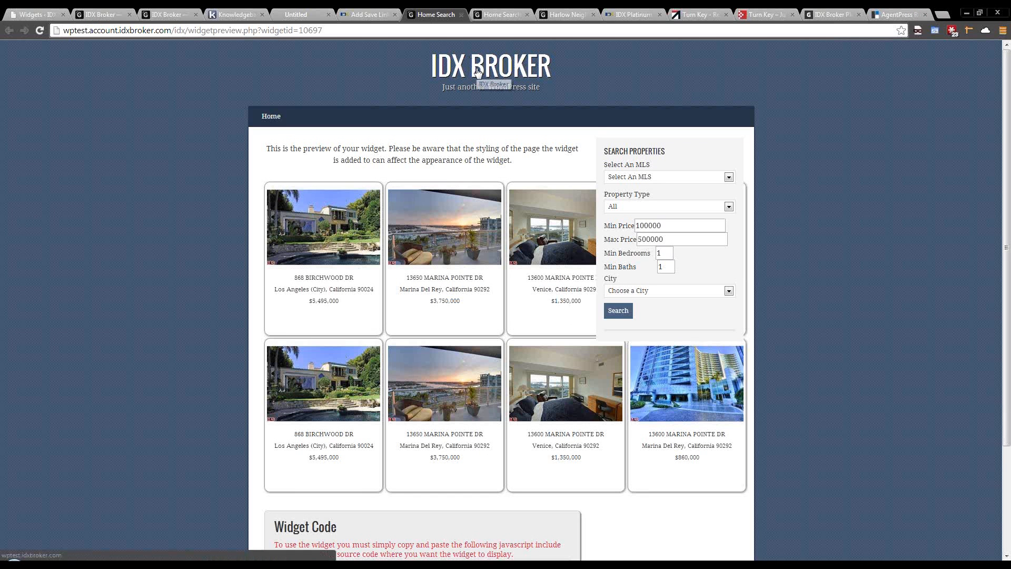
left_click(167, 14)
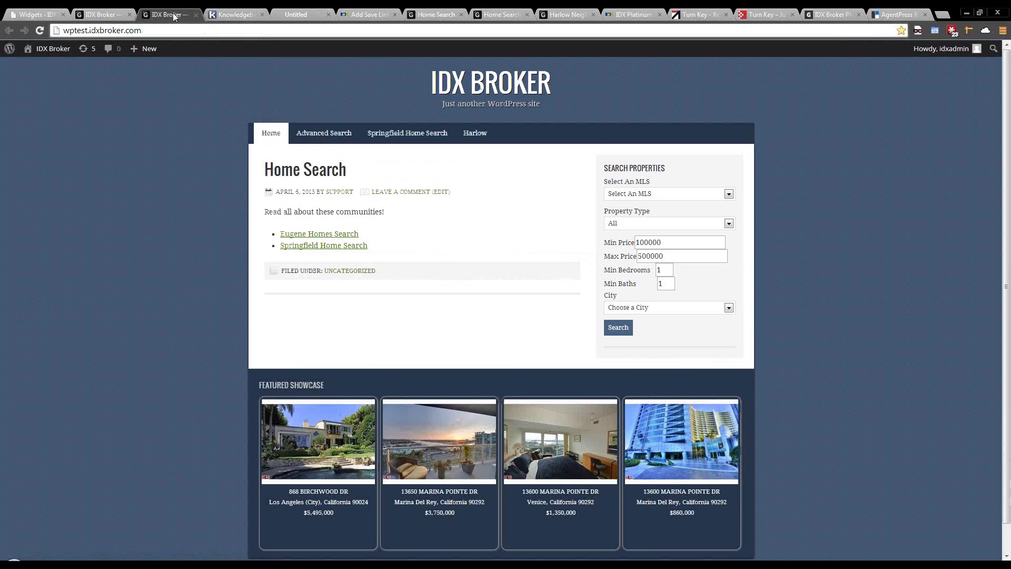
left_click(133, 30)
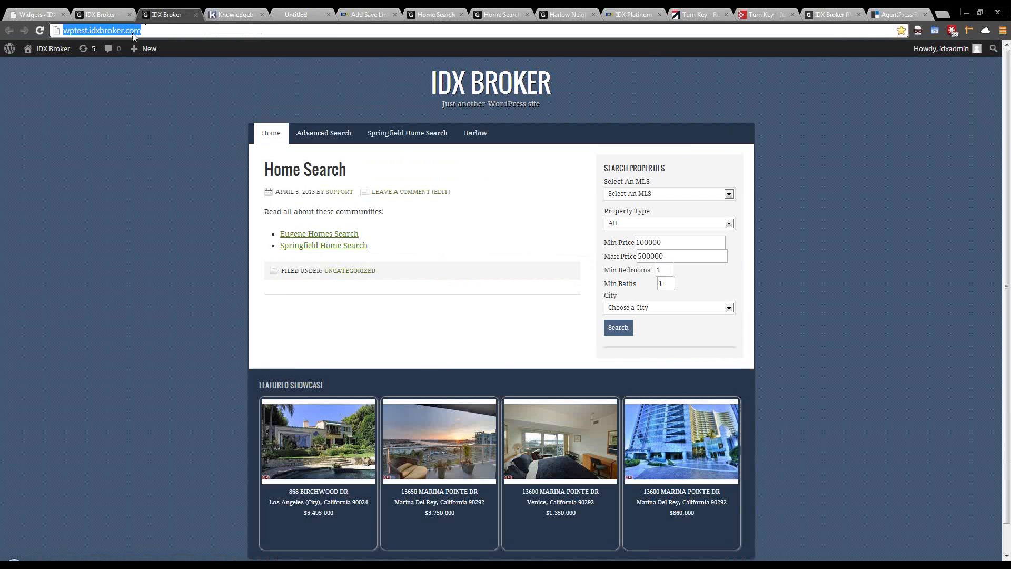
type("idxbroker")
key("Return")
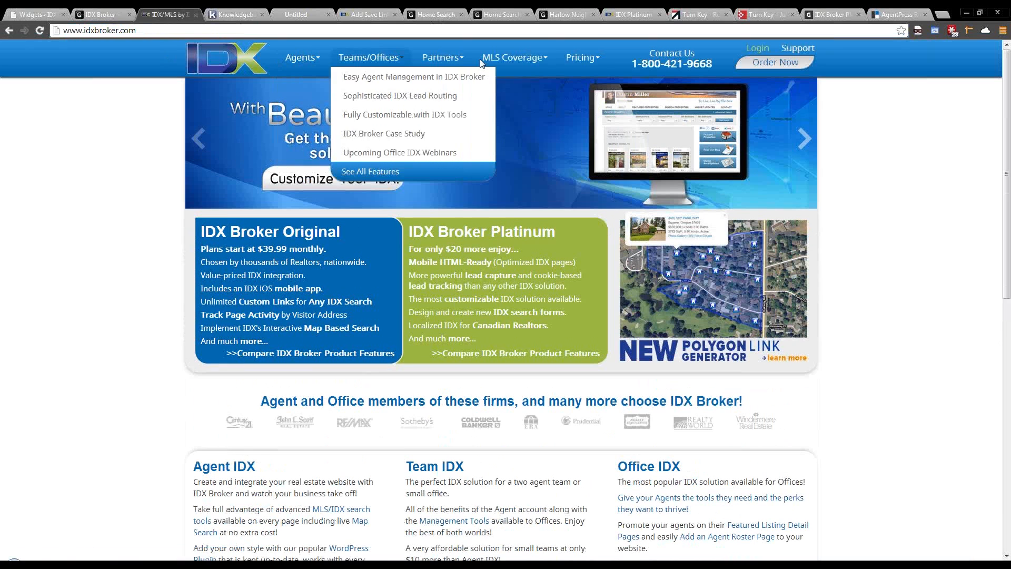
left_click(492, 78)
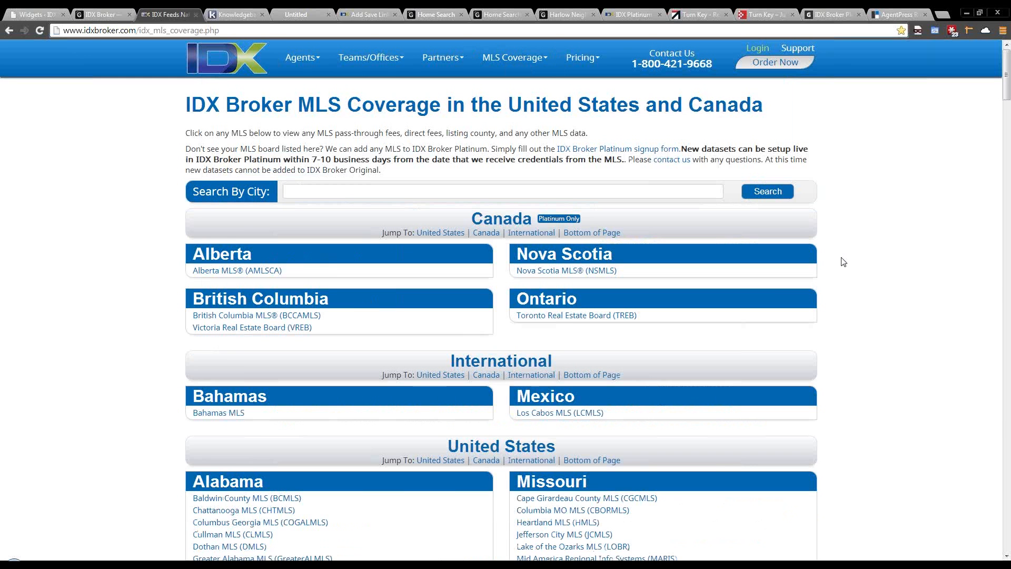
Step: Find Greater Las Vegas MLS (GLVAR) in the coverage list, open its page and highlight the MLS pass-through fee
scroll(843, 262, "down", 1)
scroll(843, 261, "down", 1)
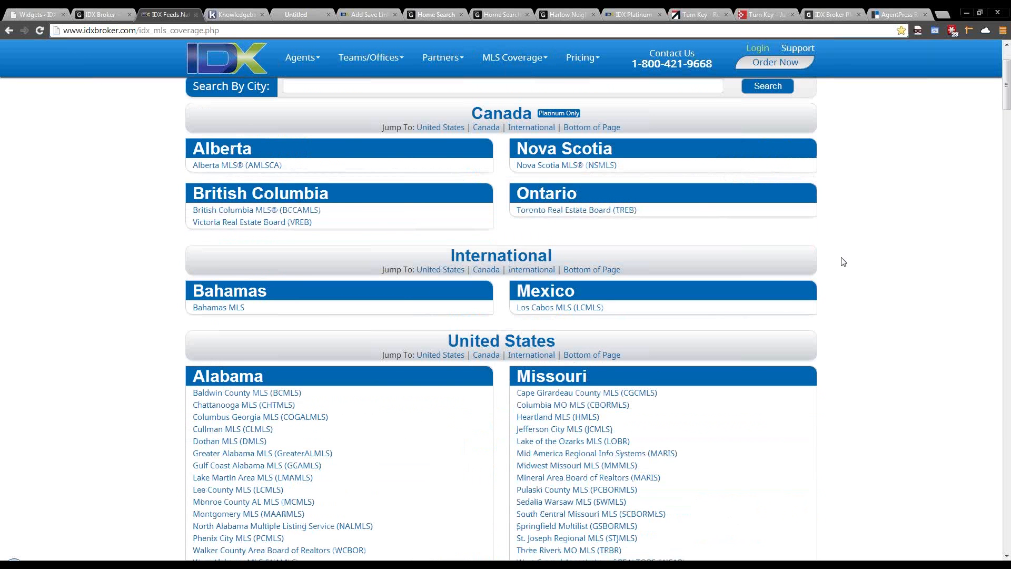
scroll(843, 262, "down", 7)
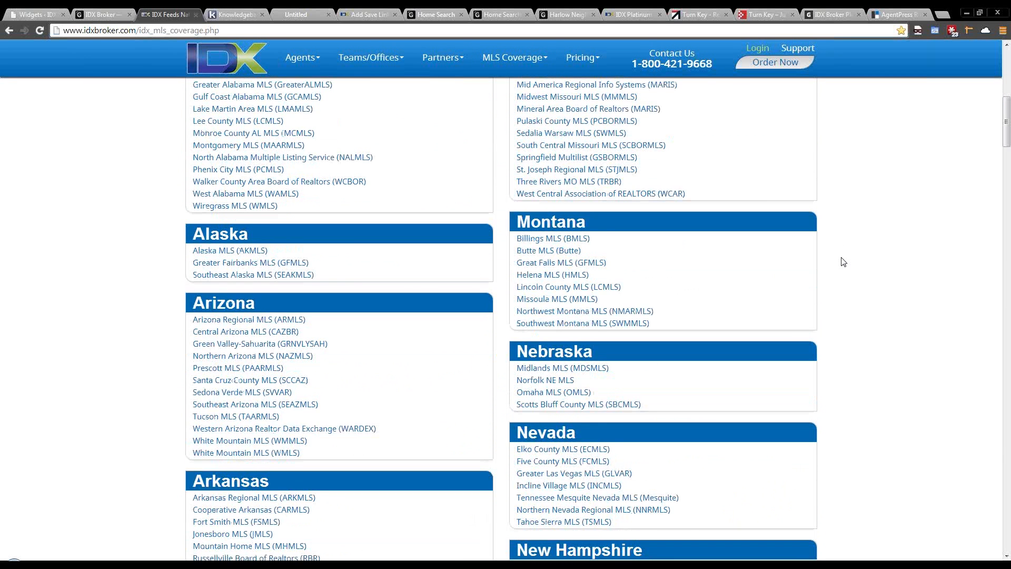
scroll(843, 261, "down", 1)
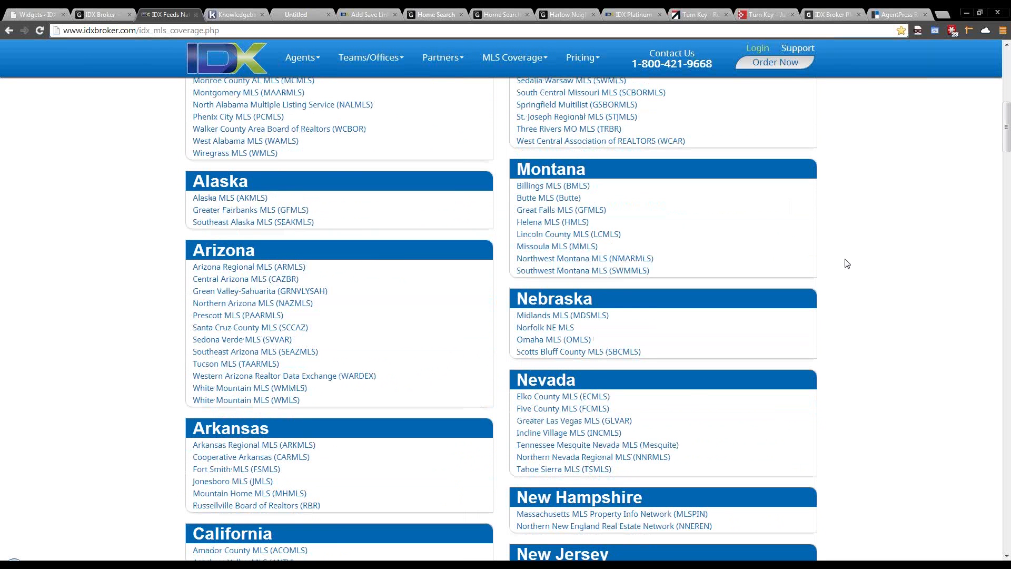
left_click(613, 426)
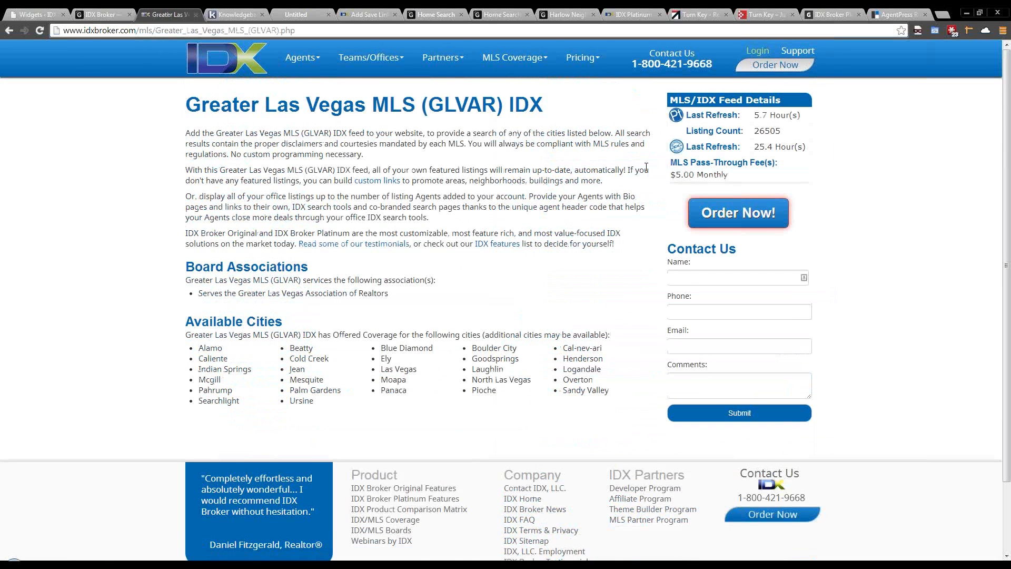
mouse_move(520, 73)
left_click_drag(729, 174, 670, 176)
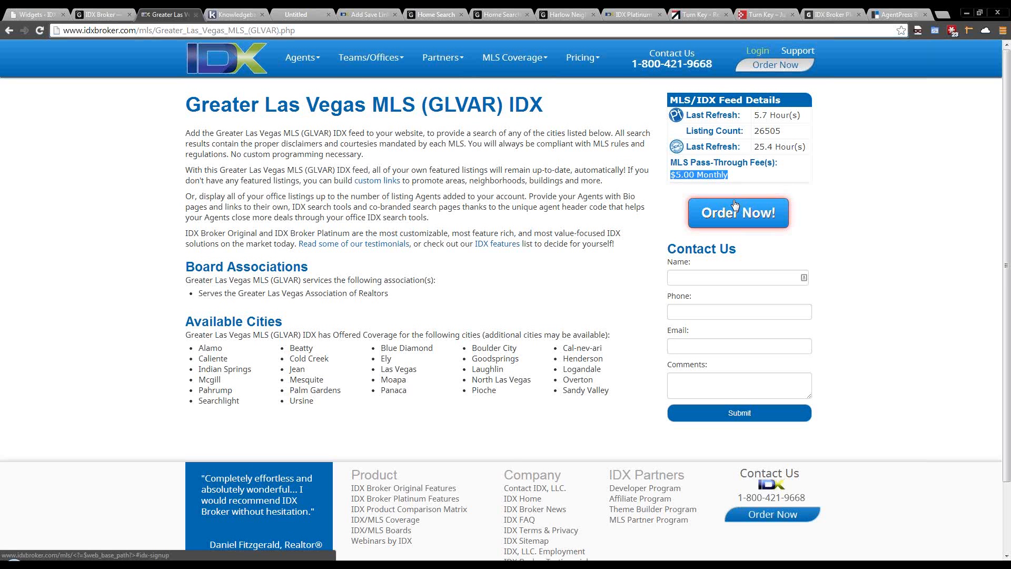
Step: Return to the WordPress admin, open the IDX Broker Platinum plugin settings and highlight the API key
left_click(33, 15)
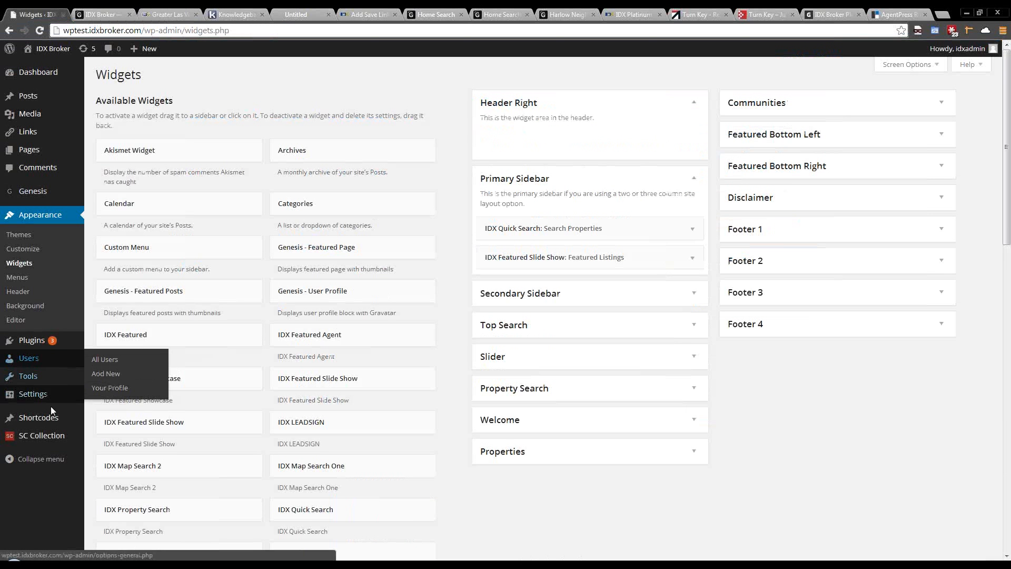
mouse_move(50, 399)
left_click(124, 510)
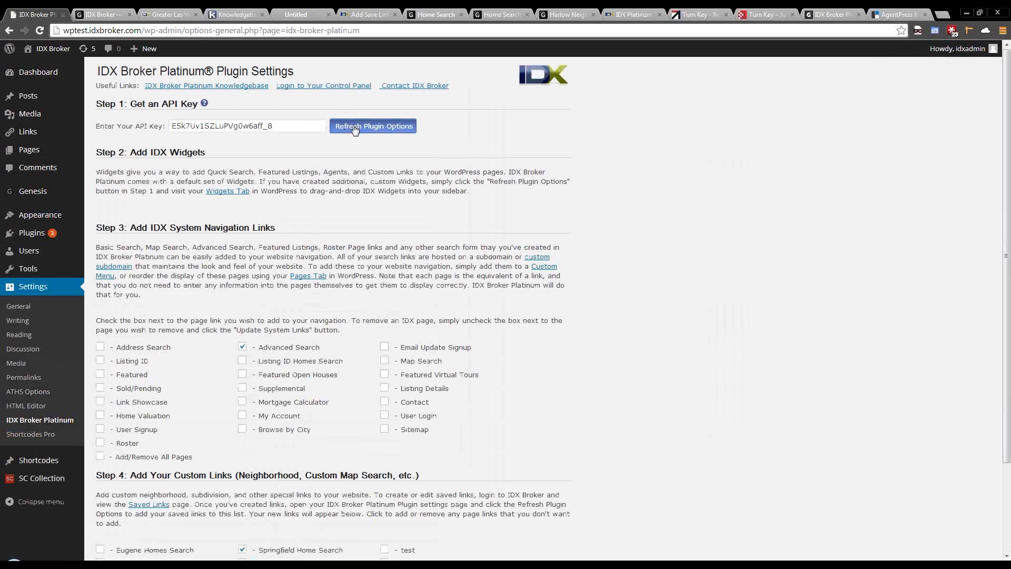
left_click_drag(305, 126, 159, 130)
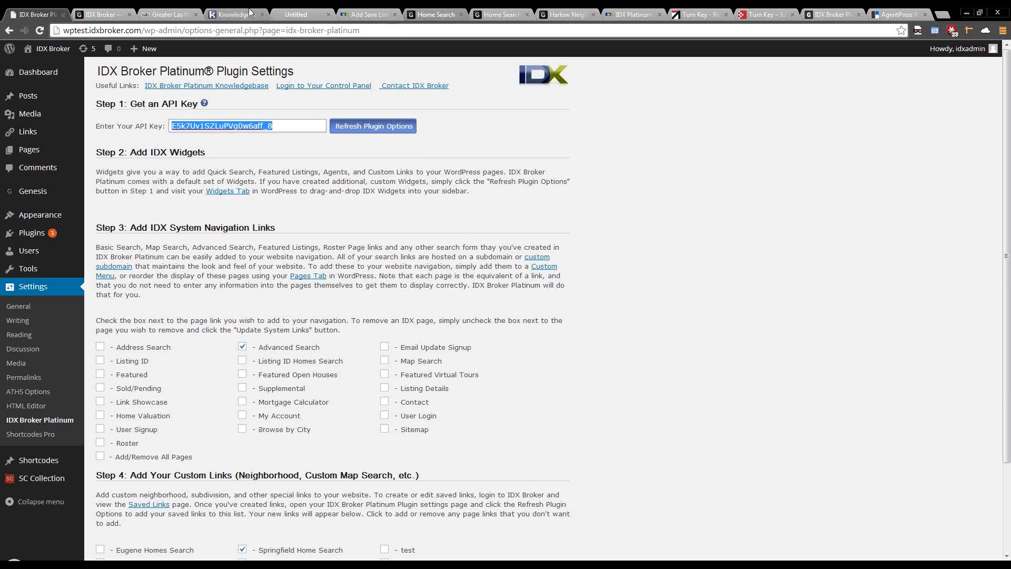
Step: Switch back to the Greater Las Vegas MLS page, view IDX Broker's contact page, and return to the MLS page
left_click(410, 16)
left_click(180, 19)
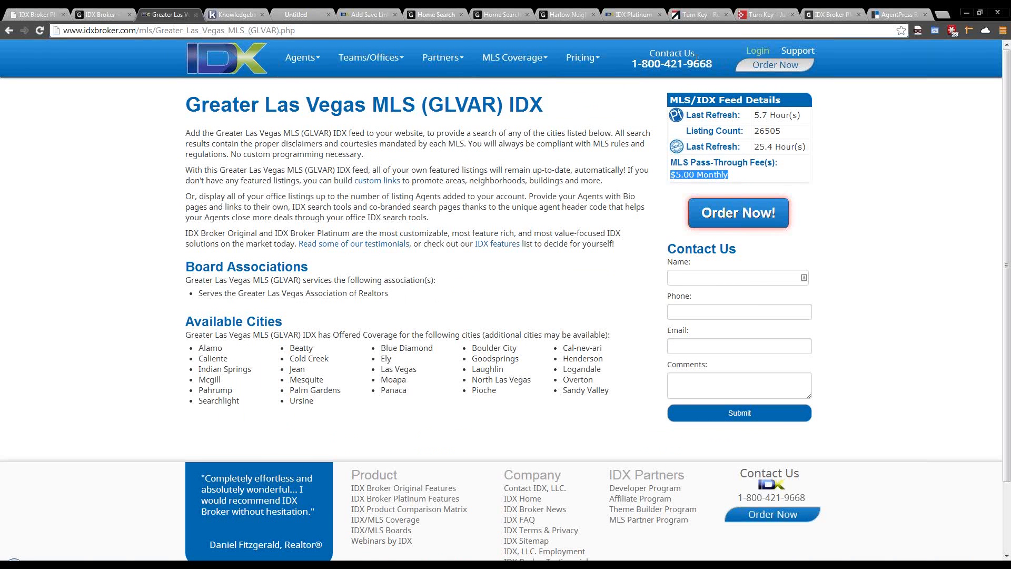
left_click(674, 57)
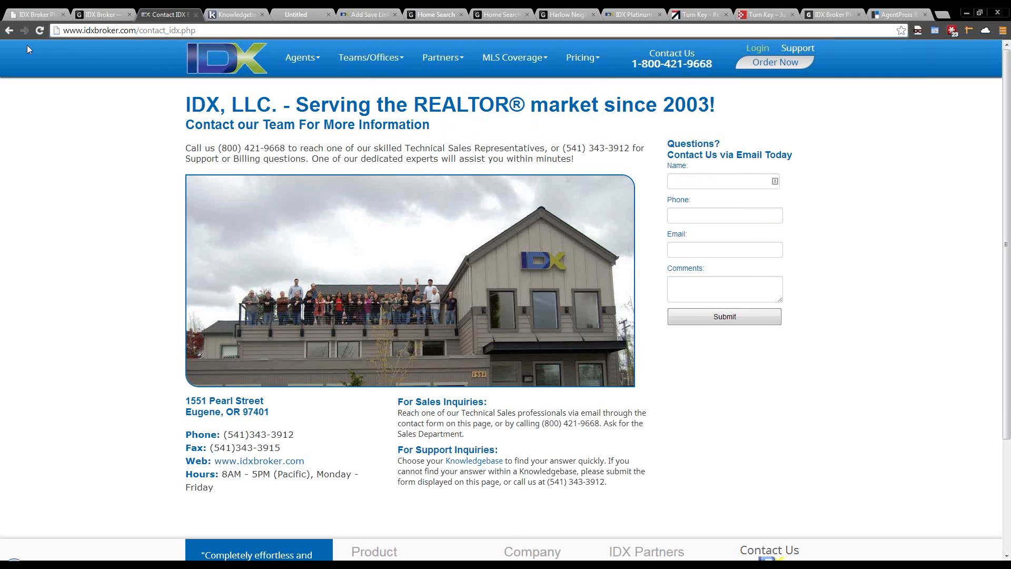
left_click(9, 31)
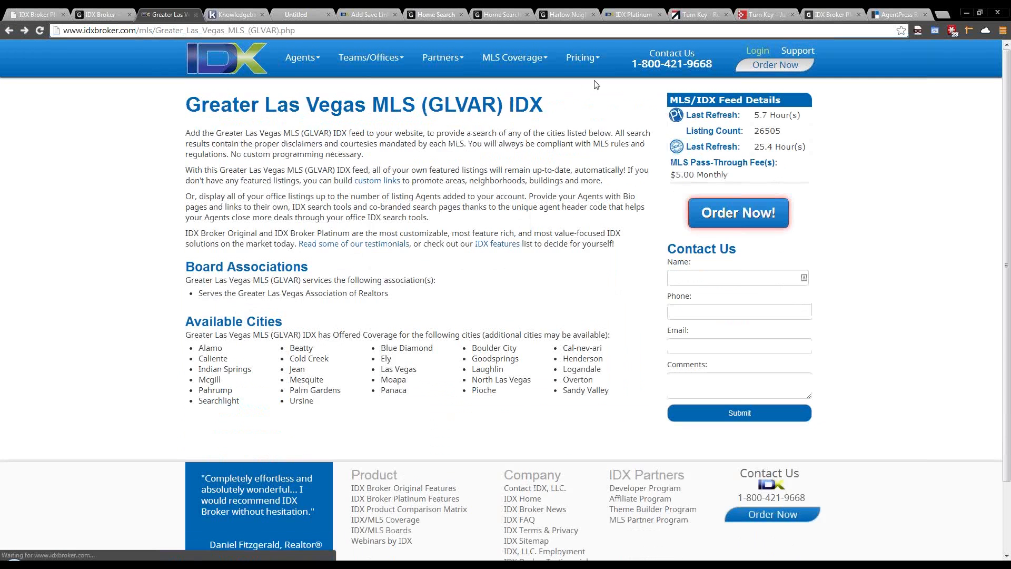